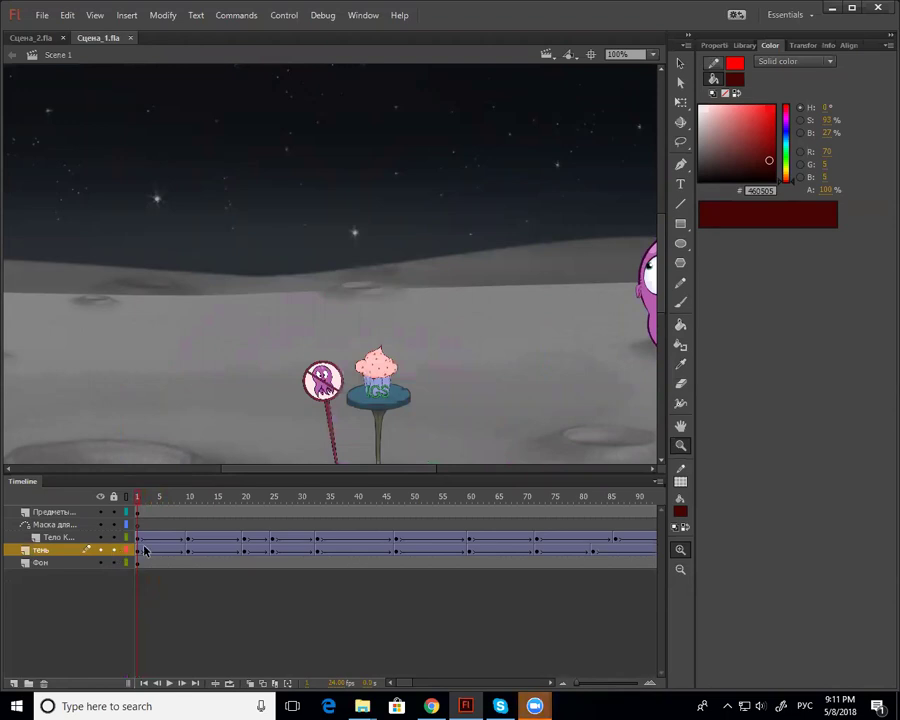
Switch to Сцена_2.fla and zoom out to 25% to view the whole scene
click(32, 37)
alt+click(350, 337)
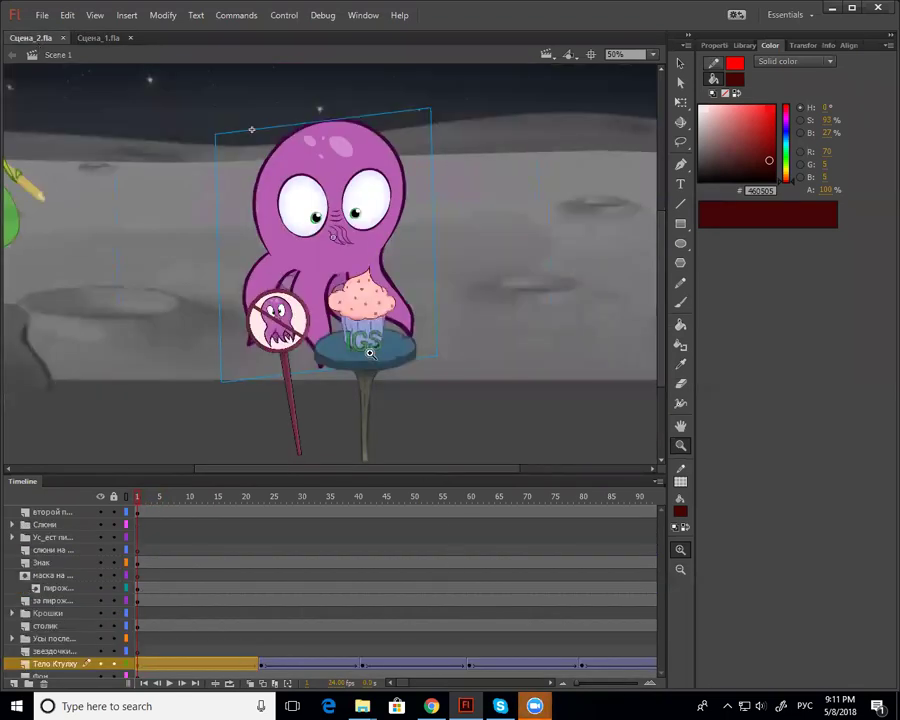
alt+click(360, 360)
drag(162, 499, 120, 512)
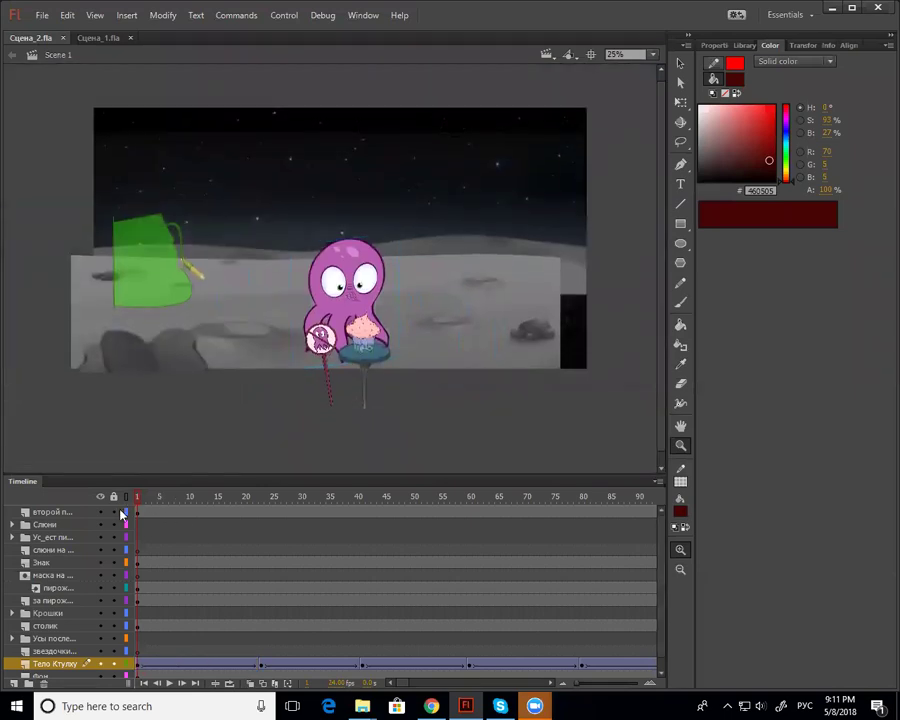
Switch to Сцена_1.fla, set the stage zoom to 75% and play the animation to its end
click(98, 38)
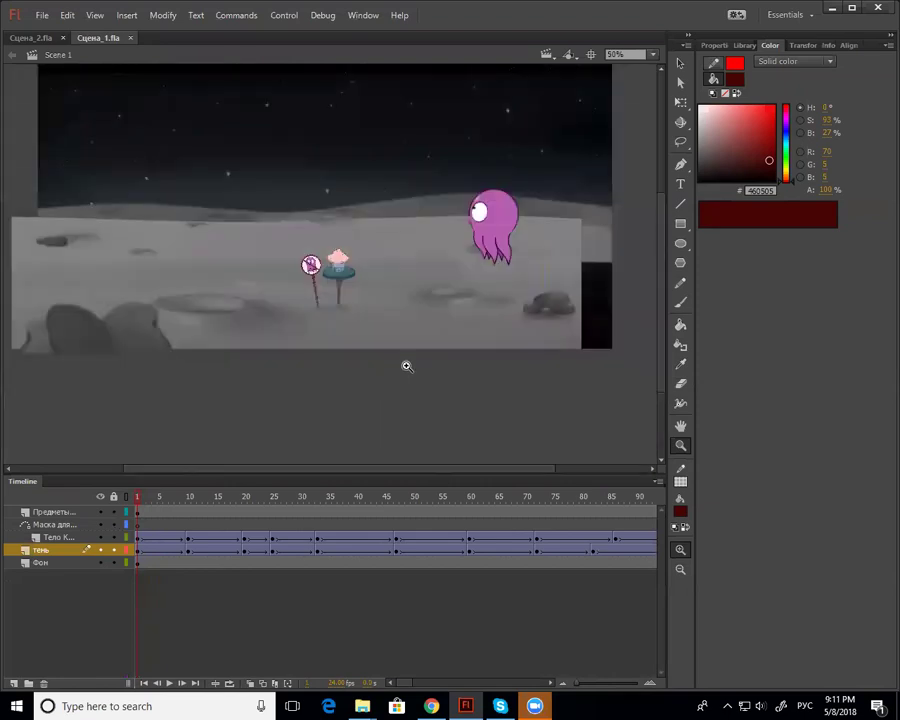
alt+click(406, 365)
drag(406, 365, 500, 414)
key(ctrl+1)
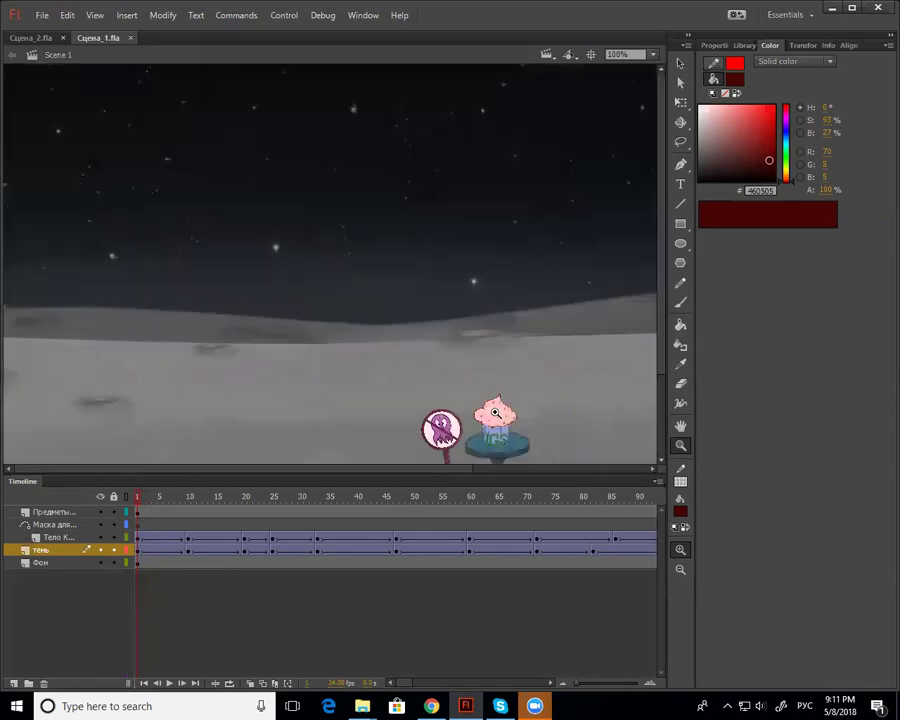
key(ctrl+minus)
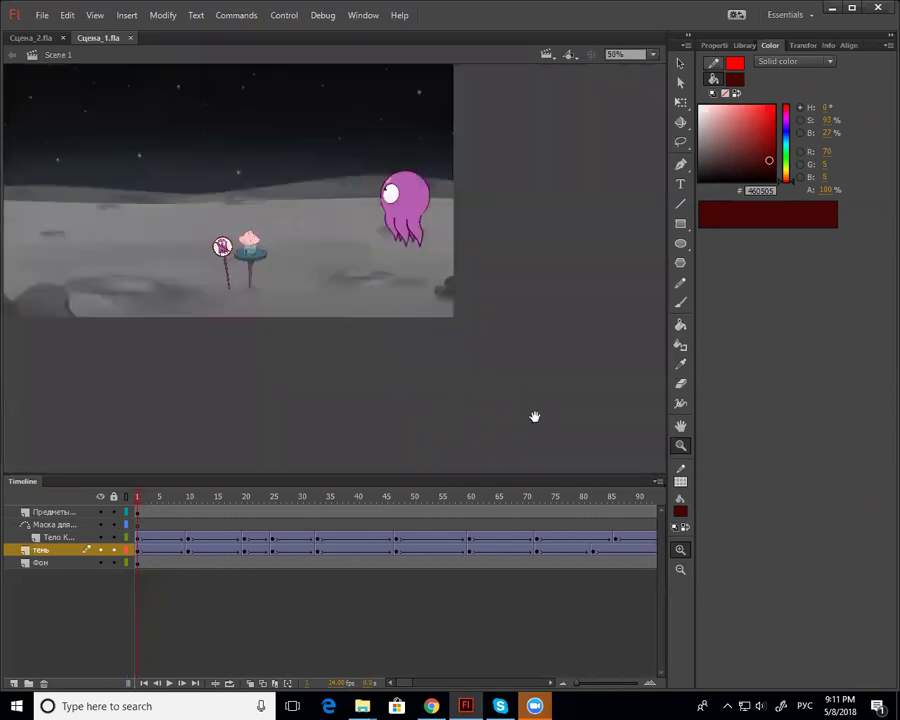
click(622, 55)
text(75)
key(Return)
key(Return)
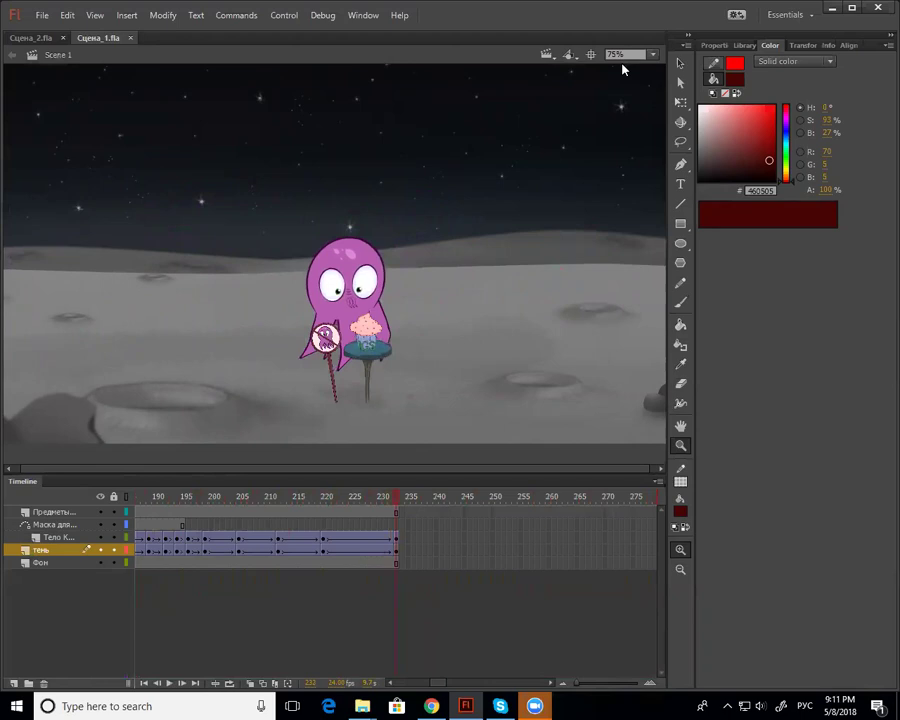
Compare Сцена_1.fla with the opening frame of Сцена_2.fla and scrub back from the last frames of Сцена_1.fla to frame 216
click(30, 37)
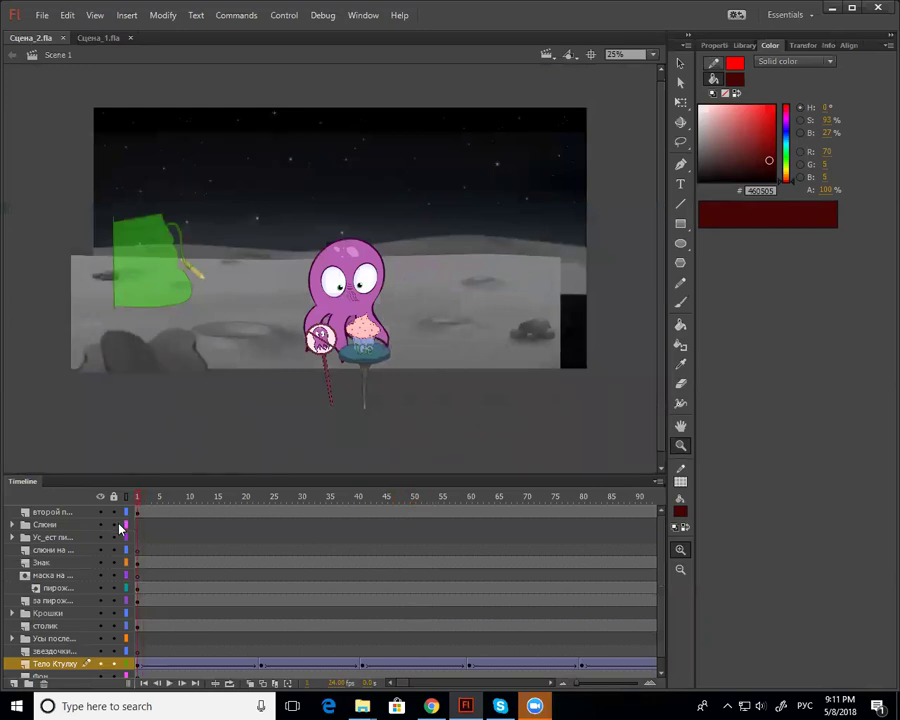
click(95, 38)
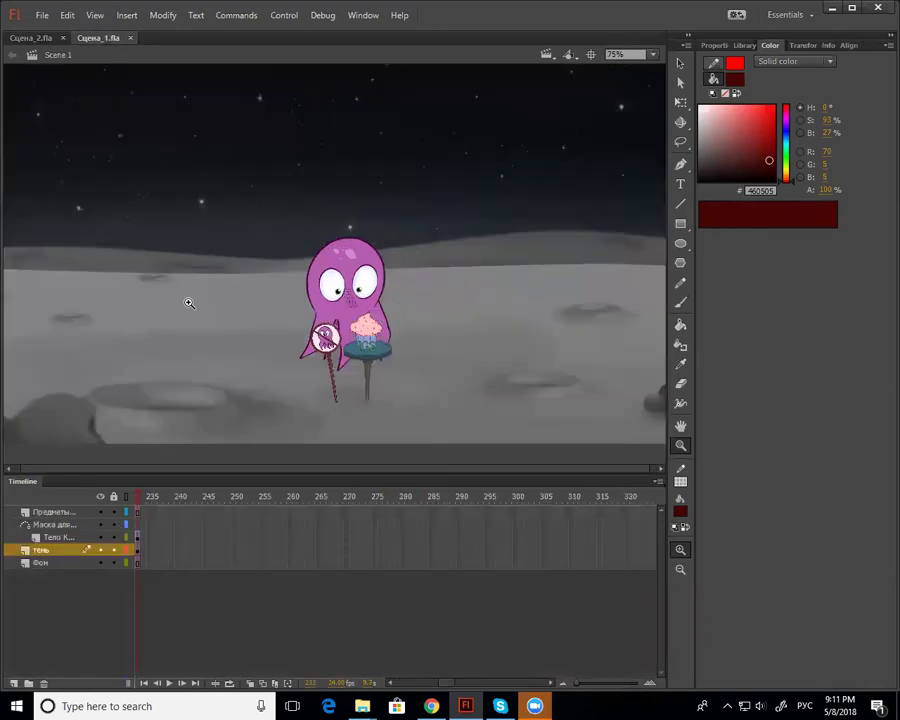
drag(133, 511, 430, 516)
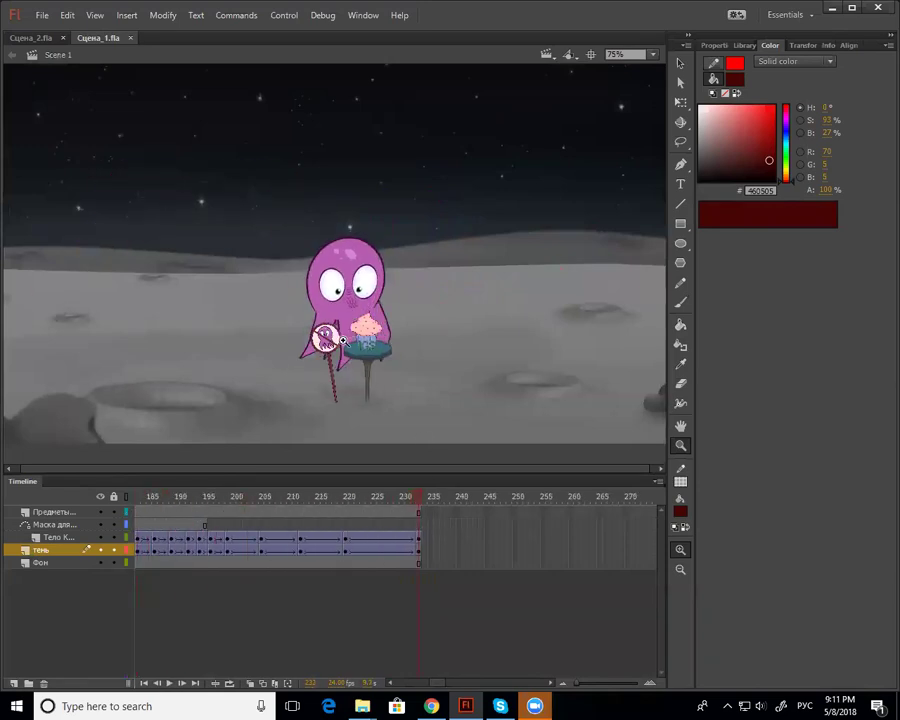
key(v)
drag(394, 506, 357, 527)
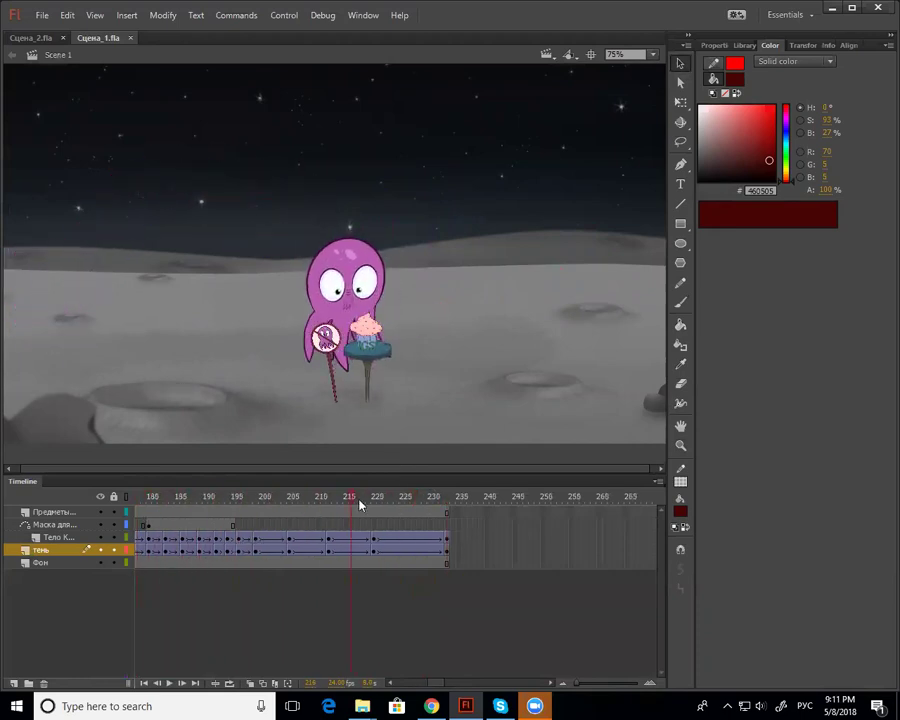
Play the Сцена_2.fla animation to its end, then return to frame 1 and replay the opening up to frame 72
click(32, 37)
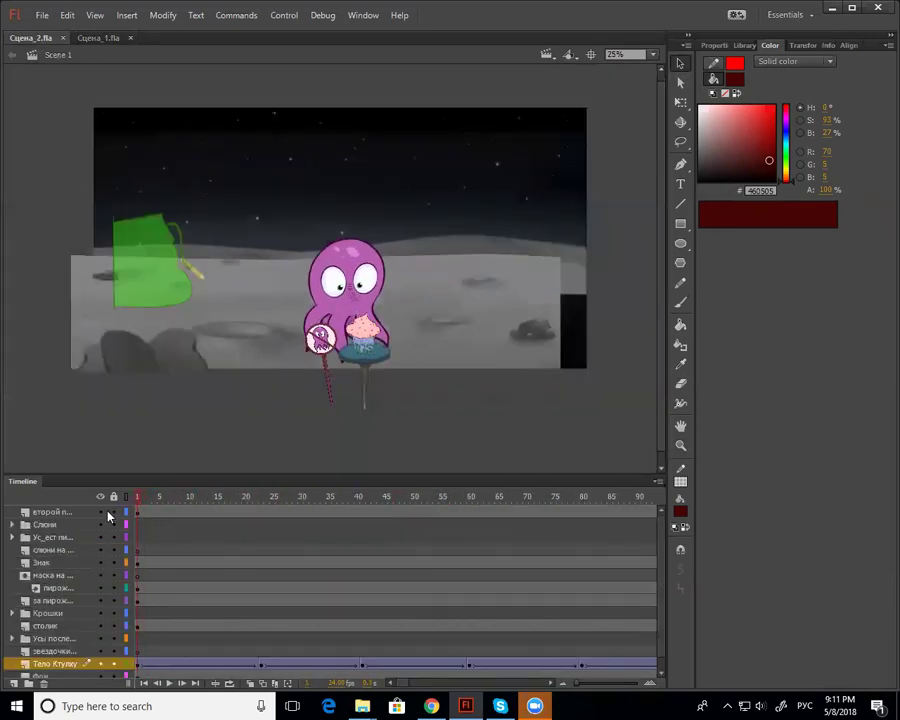
key(Return)
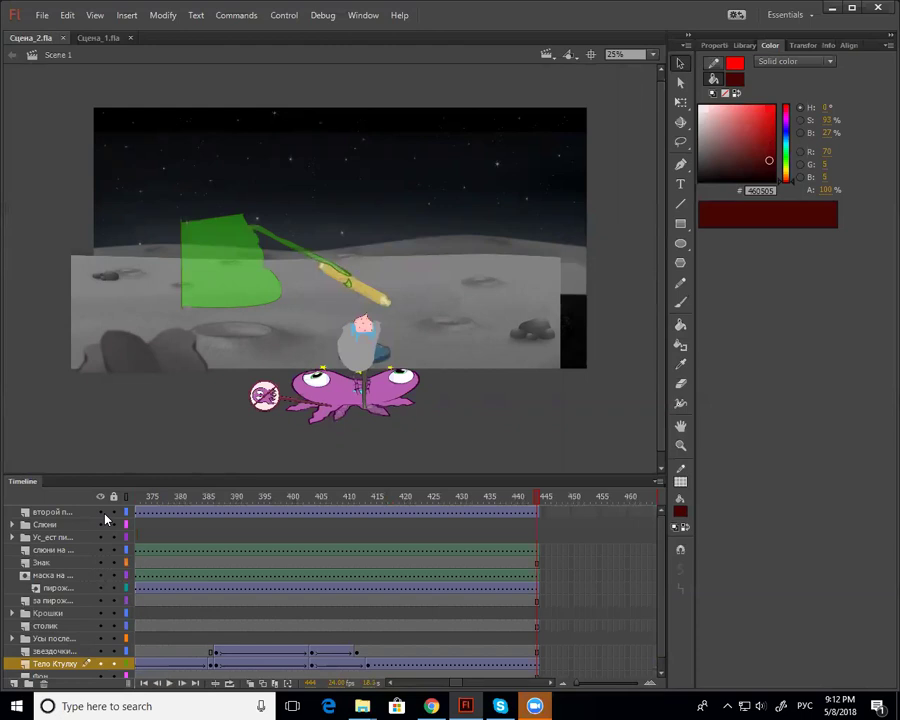
drag(448, 682, 352, 681)
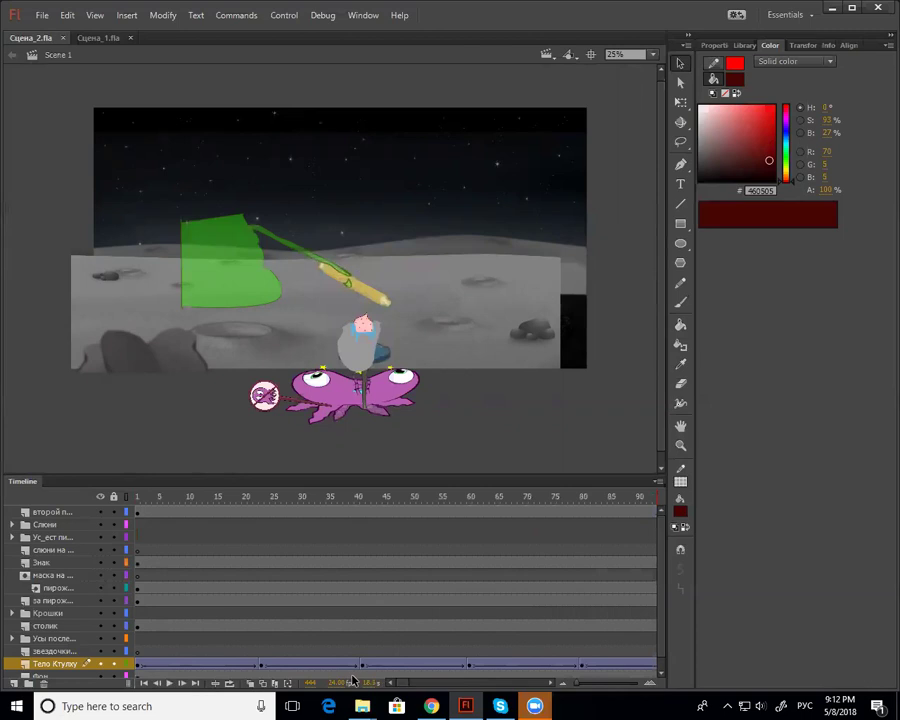
click(138, 497)
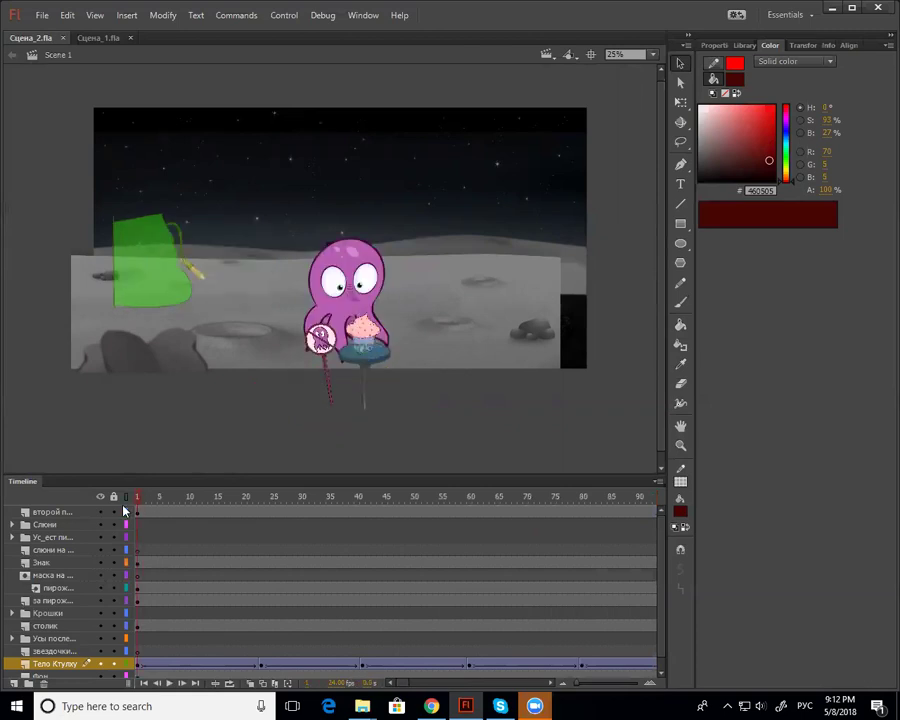
key(Return)
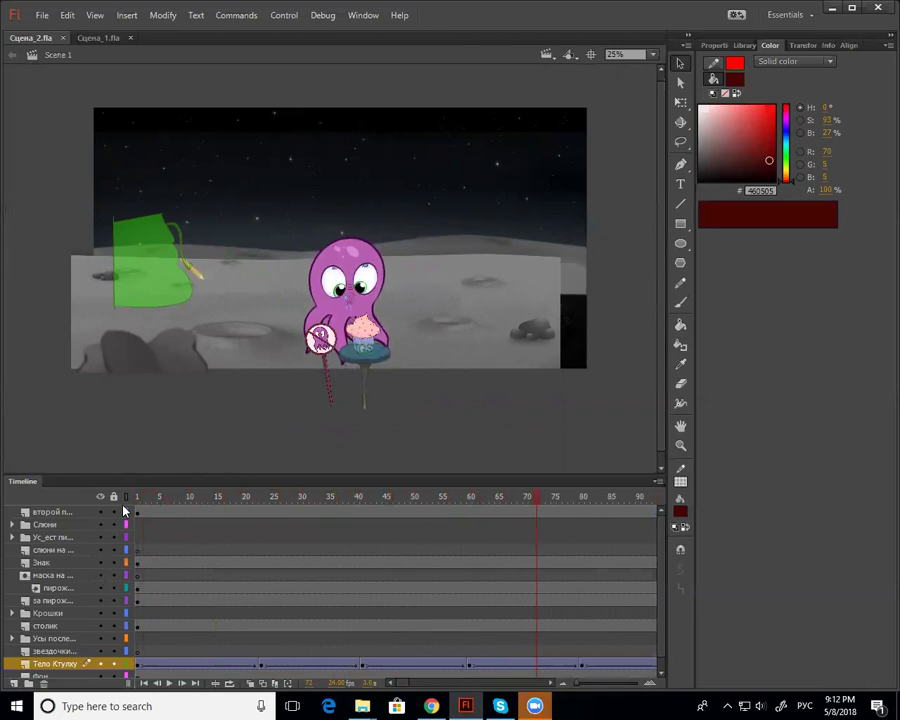
Enlarge the timeline area to fit all layers down to Фон and resume playback of Сцена_2.fla
drag(520, 472, 520, 422)
click(124, 462)
key(Return)
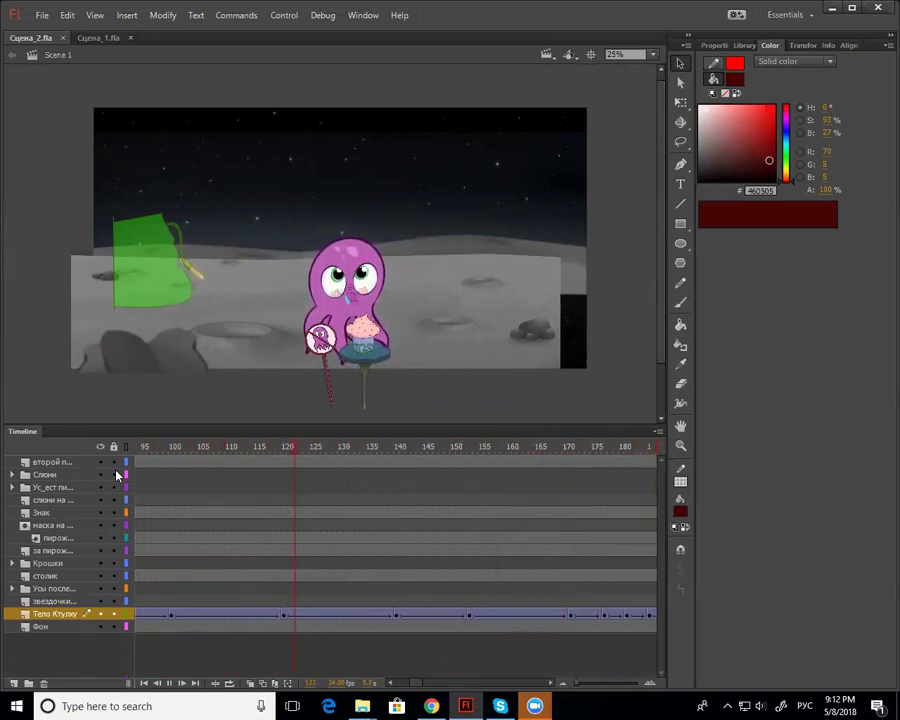
Scrub to frame 139 of Сцена_2.fla and play the crouching motion of the octopus up to frame 177
drag(398, 448, 394, 496)
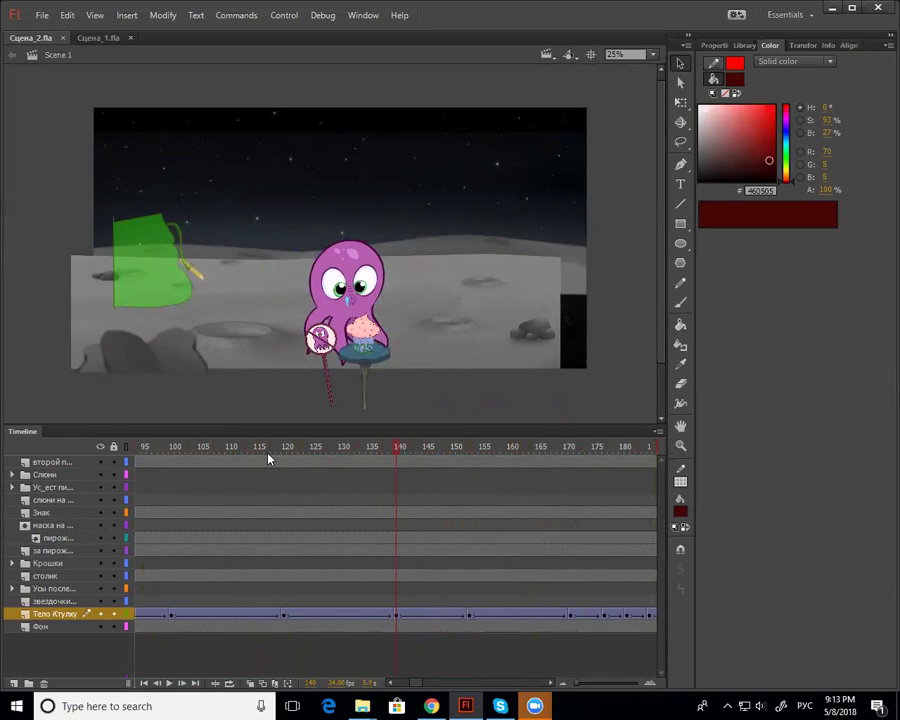
drag(416, 682, 413, 676)
drag(425, 450, 420, 450)
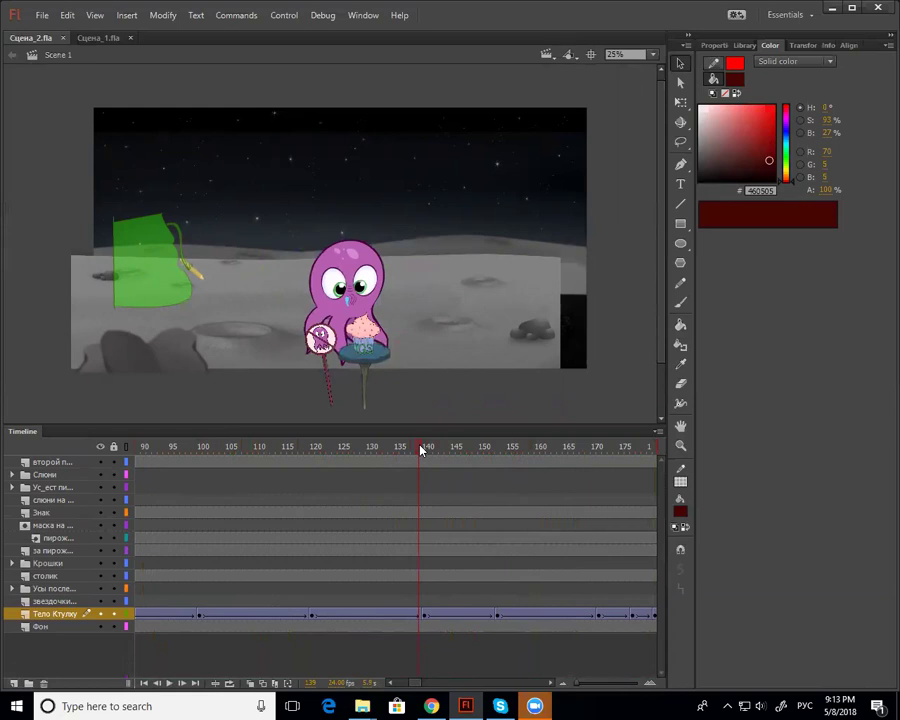
key(Return)
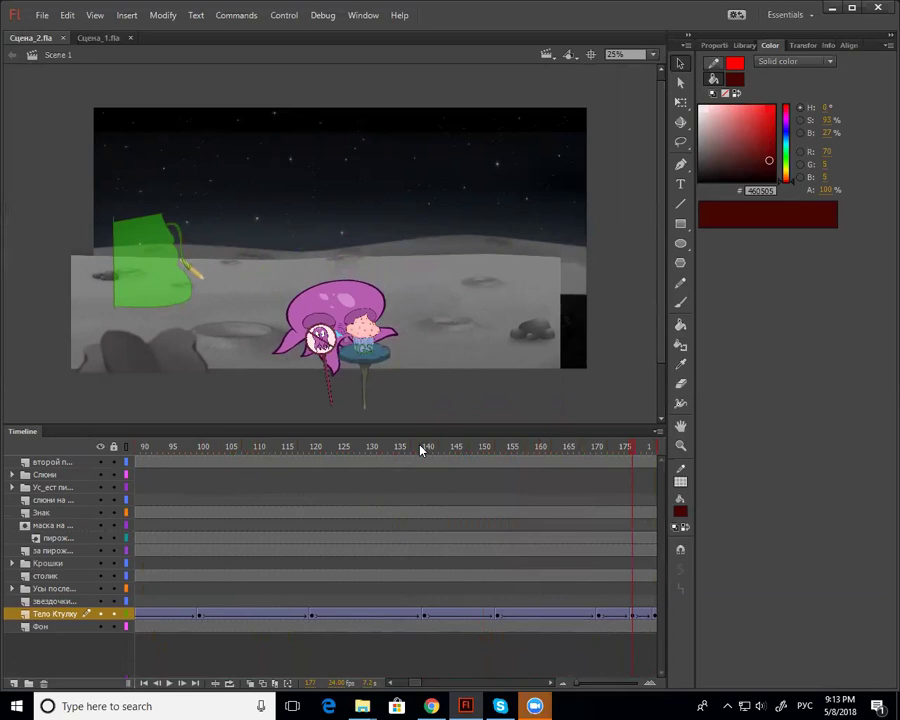
Set the stage zoom to 50% on the crouching octopus and the cupcake to examine the pose at frame 177
key(ctrl+1)
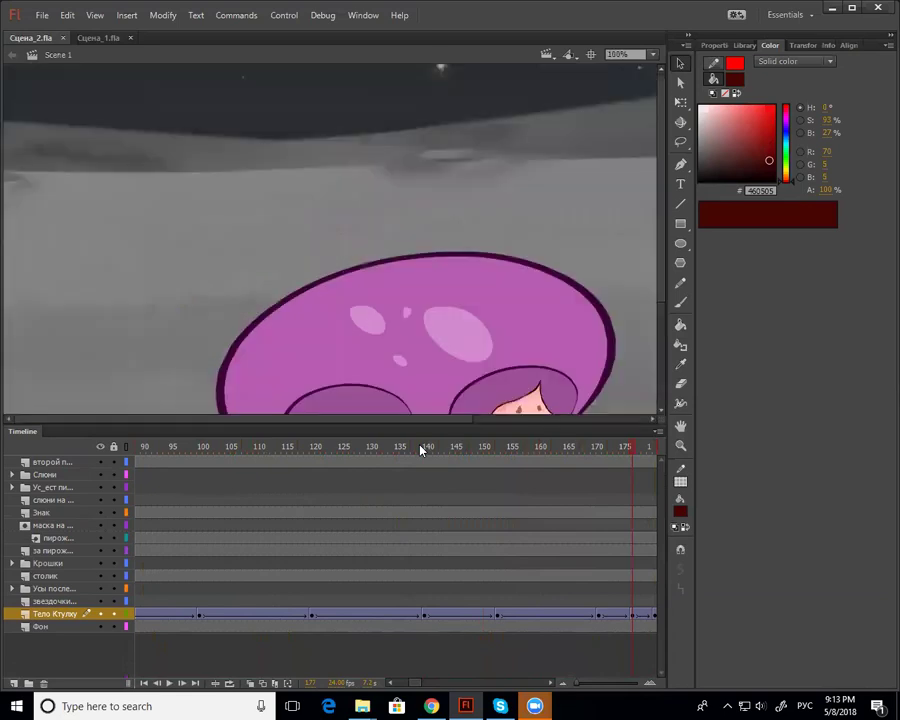
key(z)
alt+click(404, 308)
alt+click(404, 308)
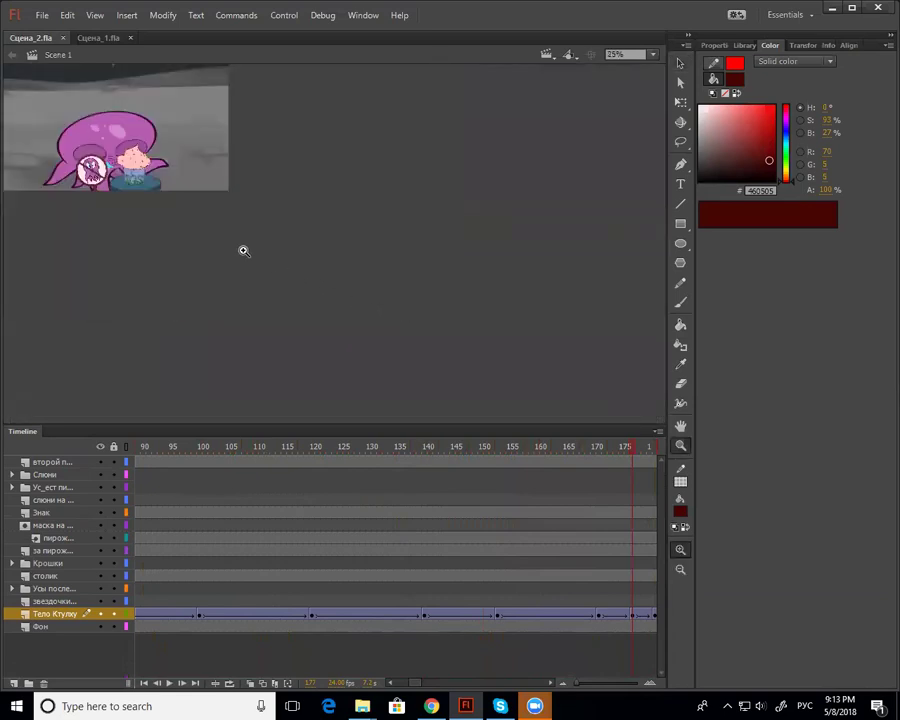
click(135, 145)
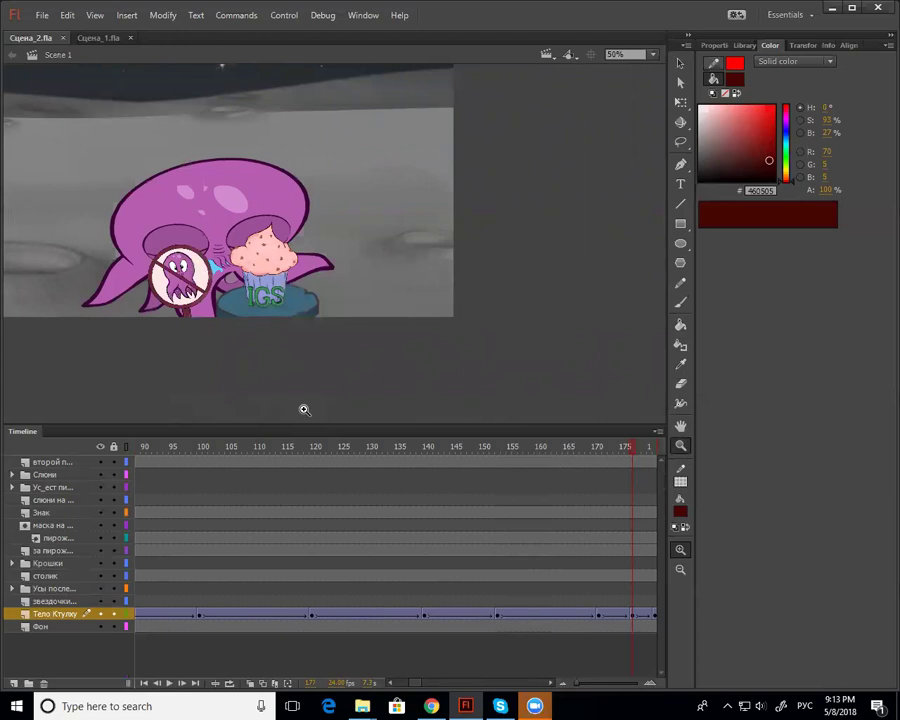
Compare briefly with Сцена_1.fla, then scrub Сцена_2.fla to frame 143 and play the cupcake-eating part up to frame 312
click(98, 37)
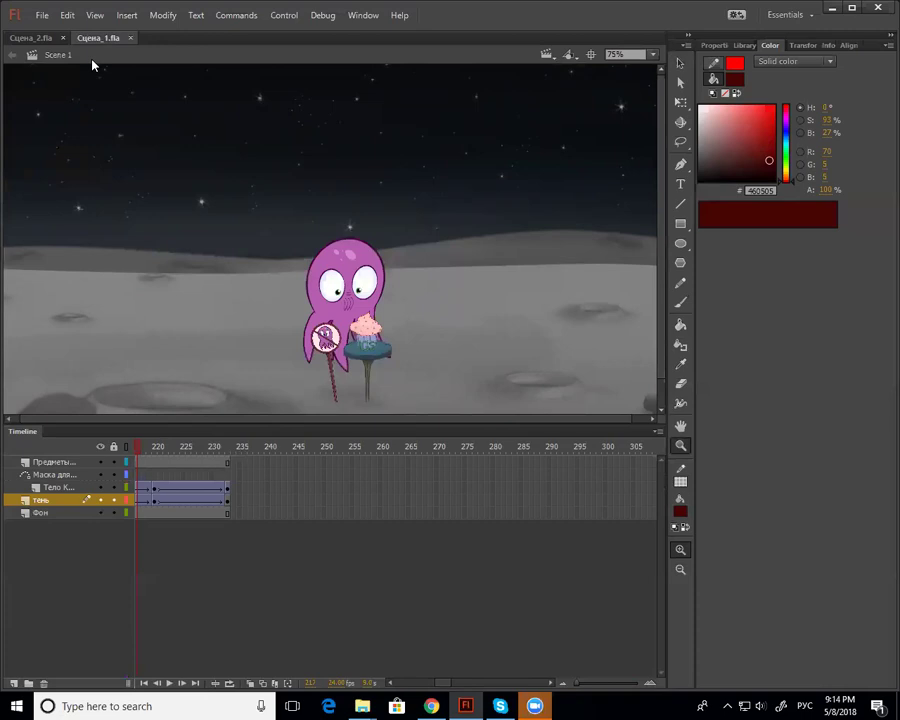
click(33, 39)
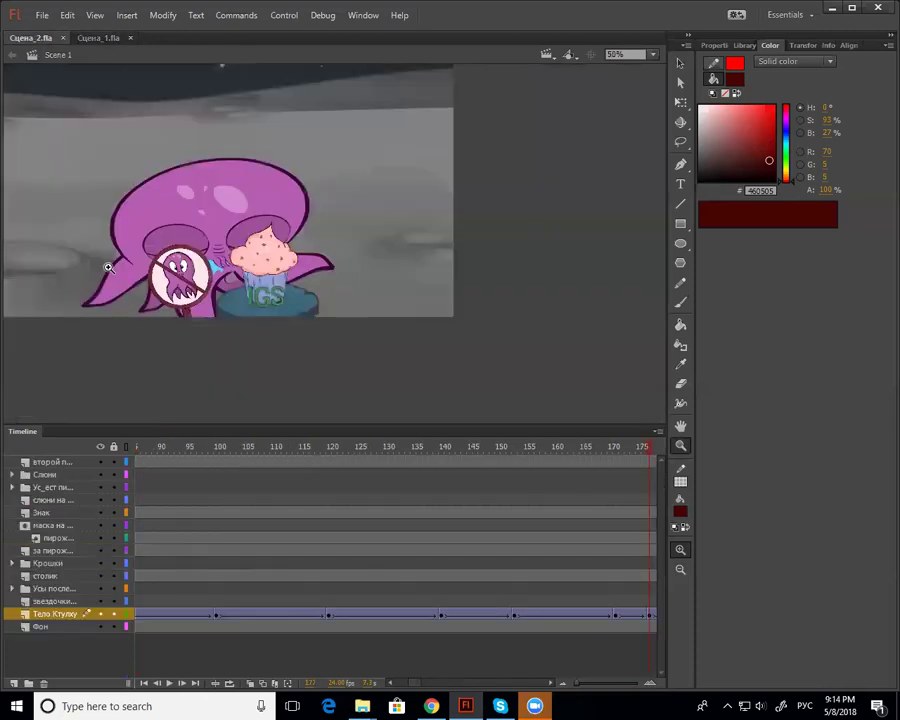
click(199, 452)
drag(199, 455, 458, 476)
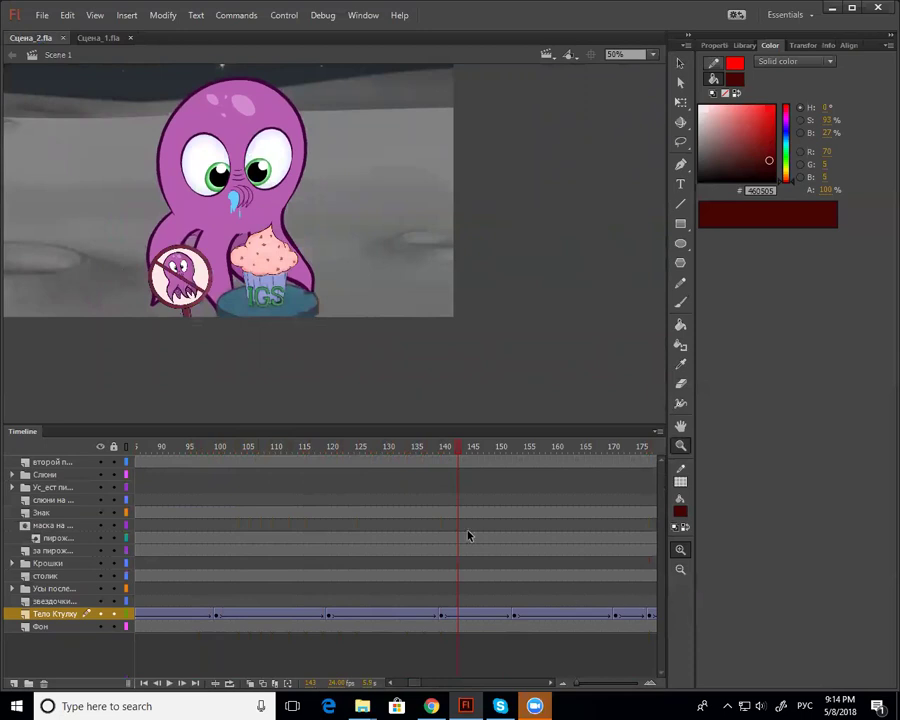
key(Return)
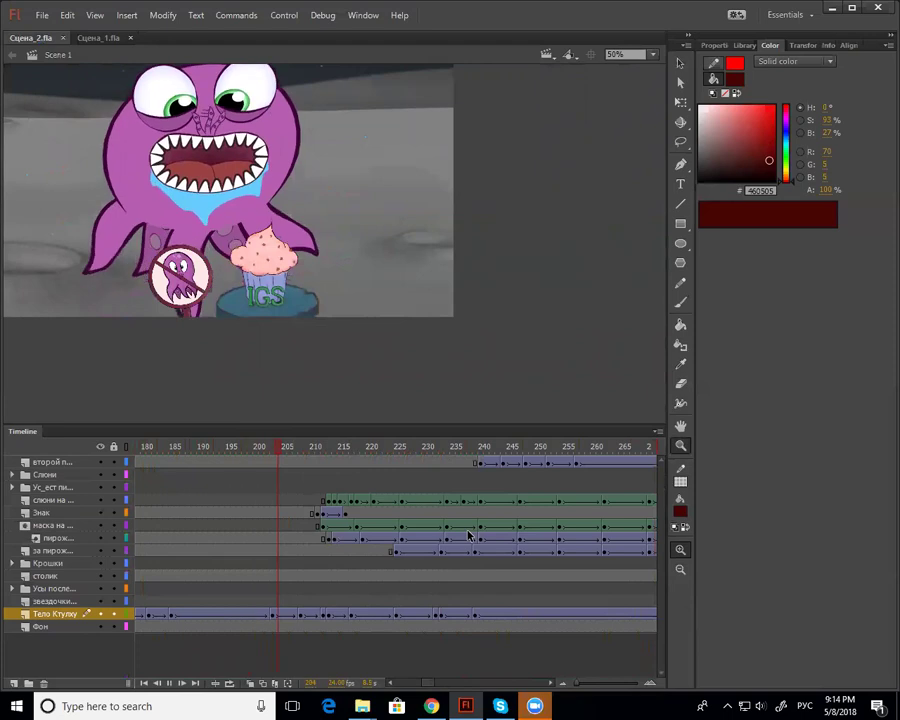
key(Return)
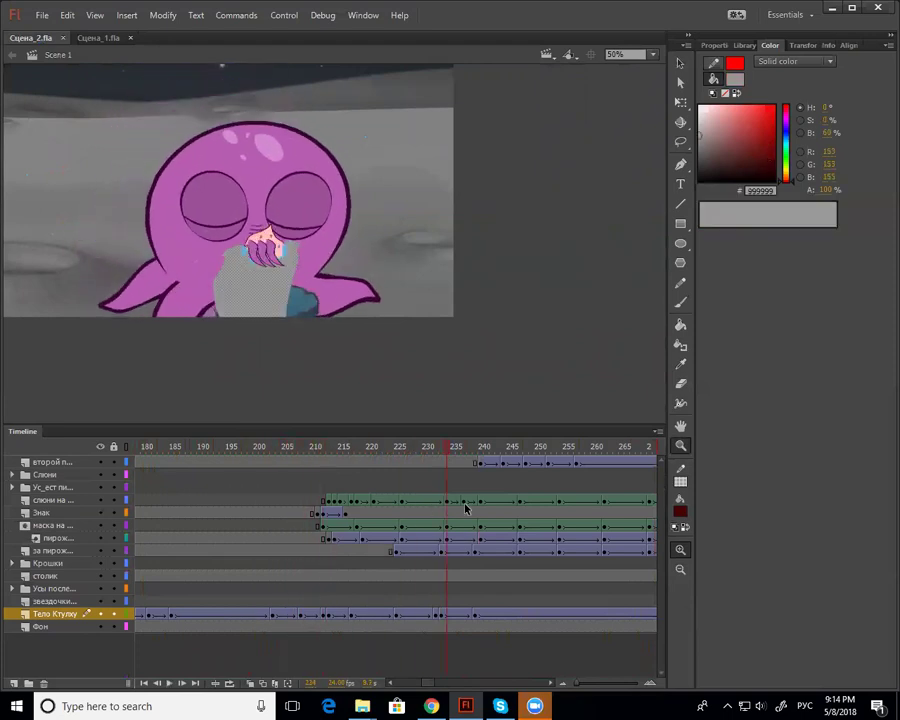
key(Return)
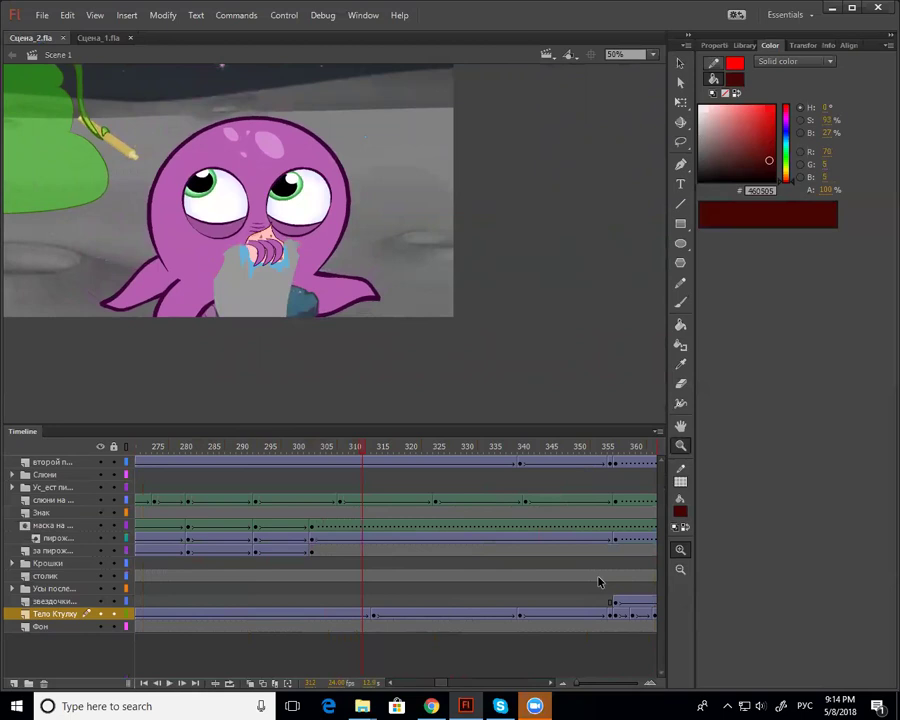
Inspect the drool layer's keyframe near frame 308 and the cupcake layer's tween, then play on through the rolling-pin hit
click(340, 500)
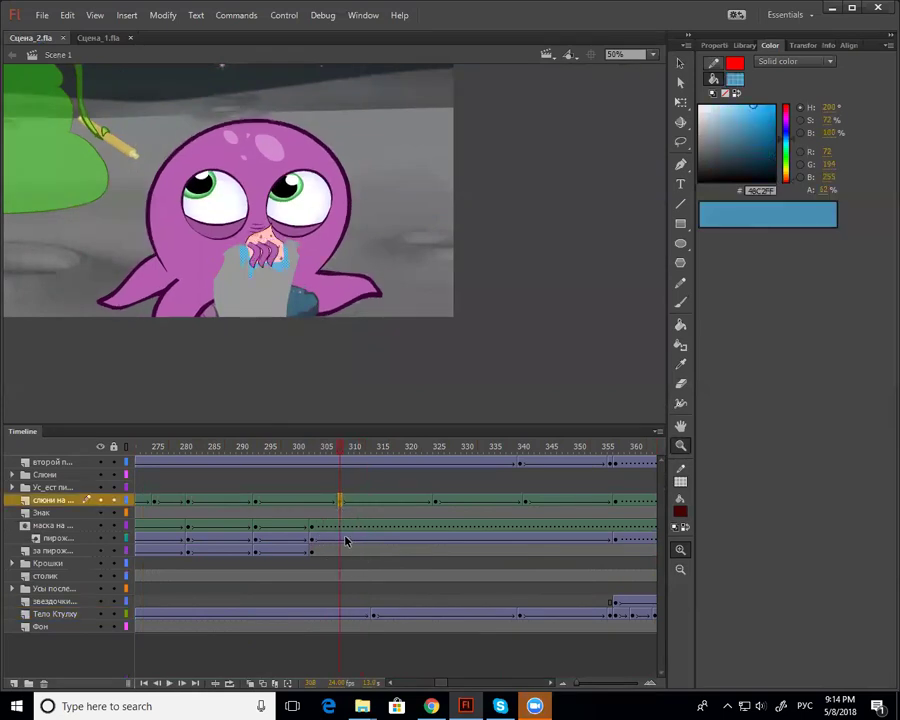
click(345, 539)
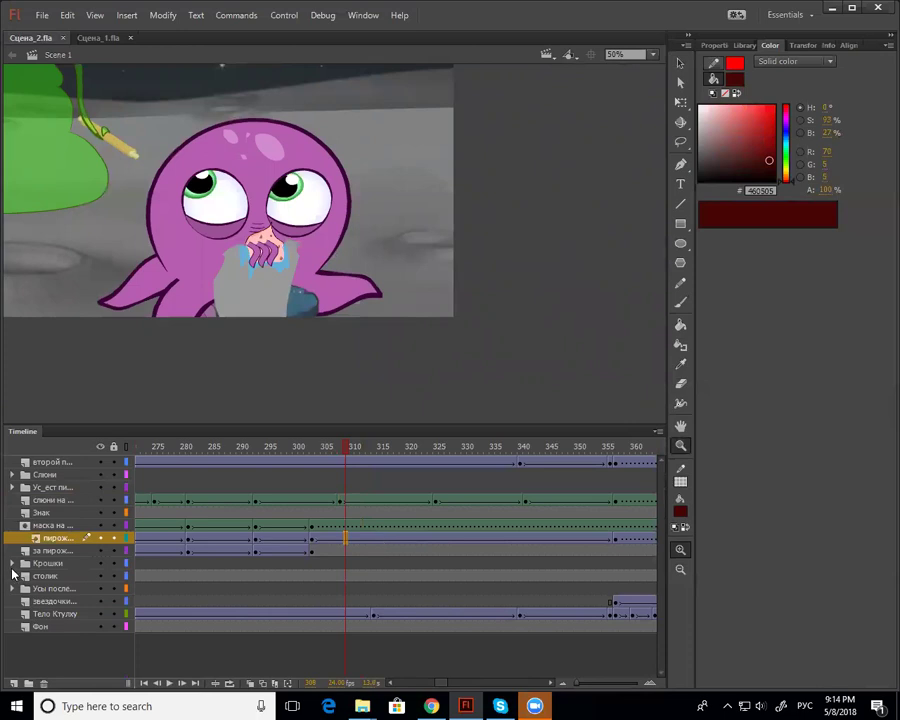
key(Return)
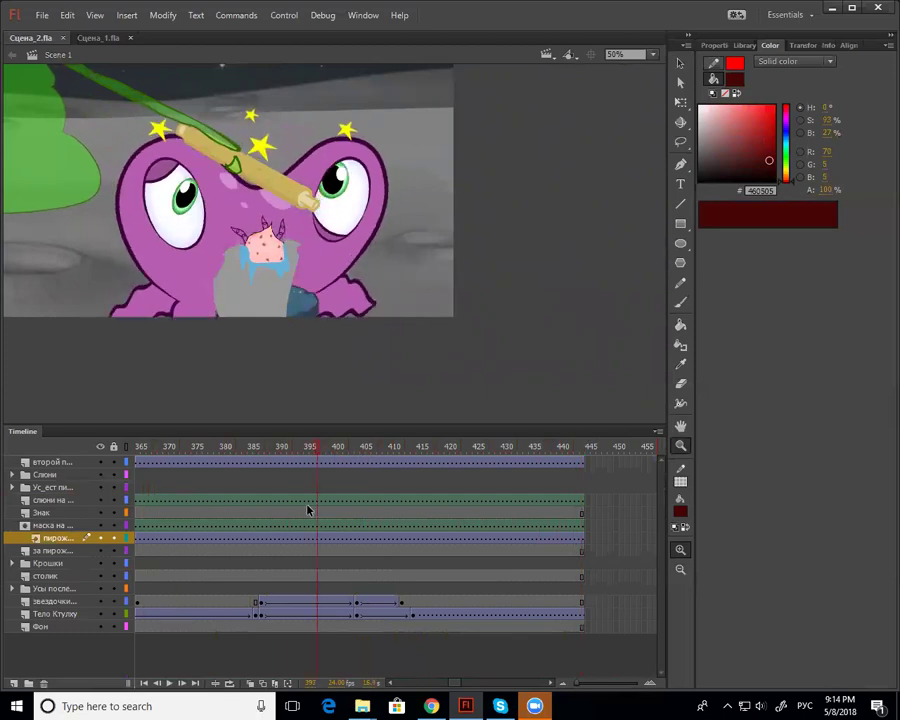
Return Сцена_1.fla to frame 1, play its opening and scrub through the octopus's flight to frame 95
click(98, 37)
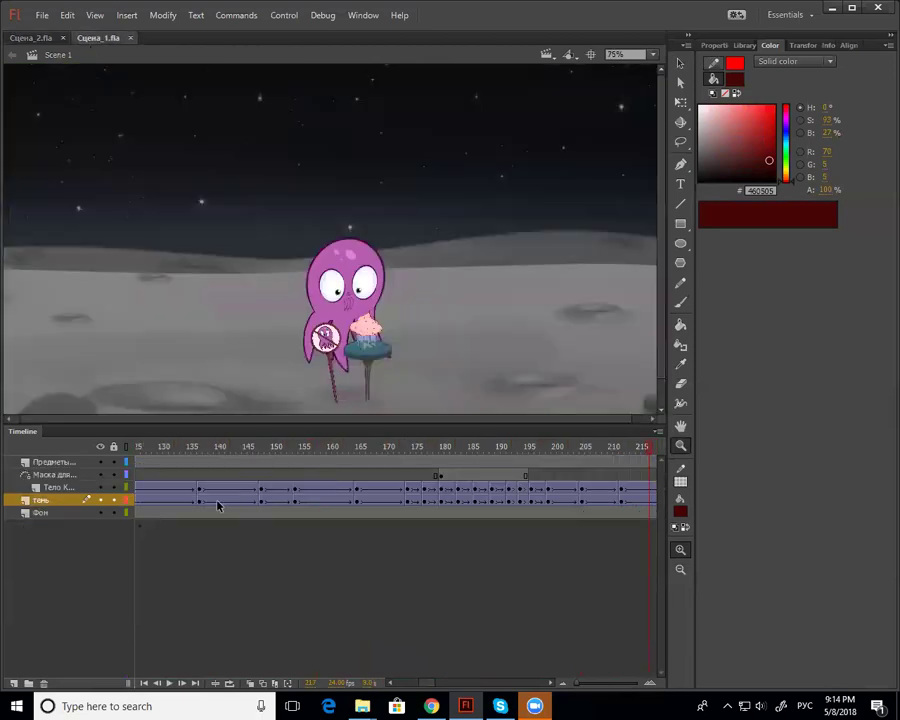
drag(109, 526, 76, 552)
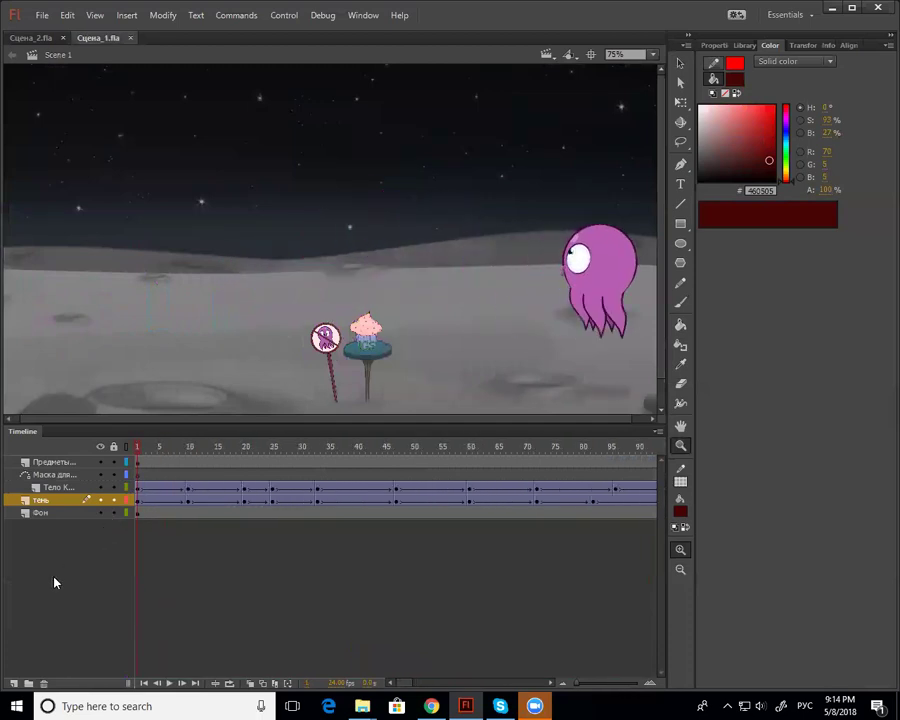
key(Return)
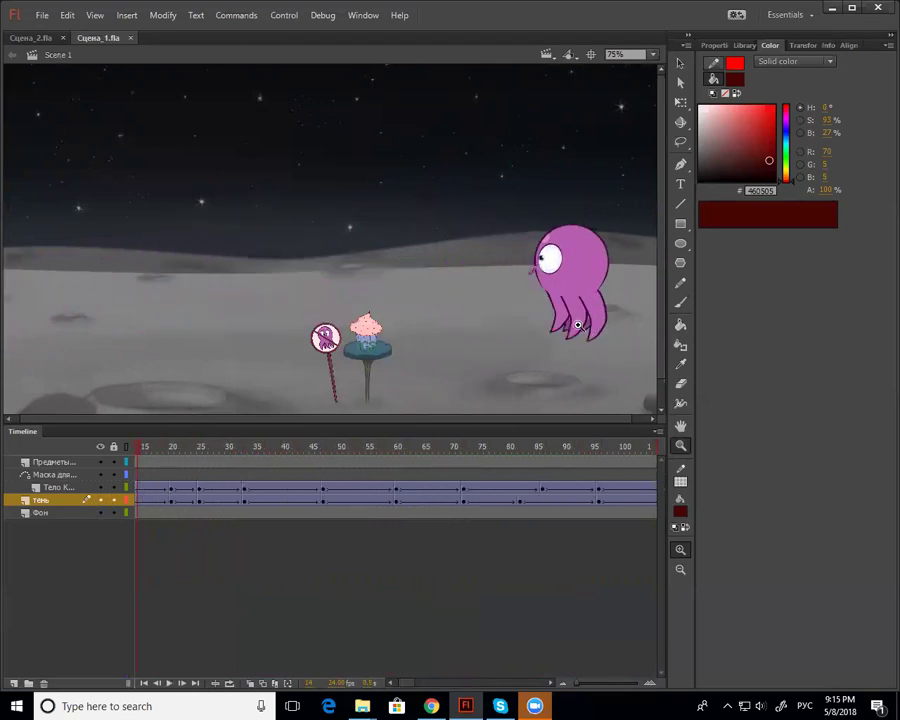
drag(175, 447, 596, 495)
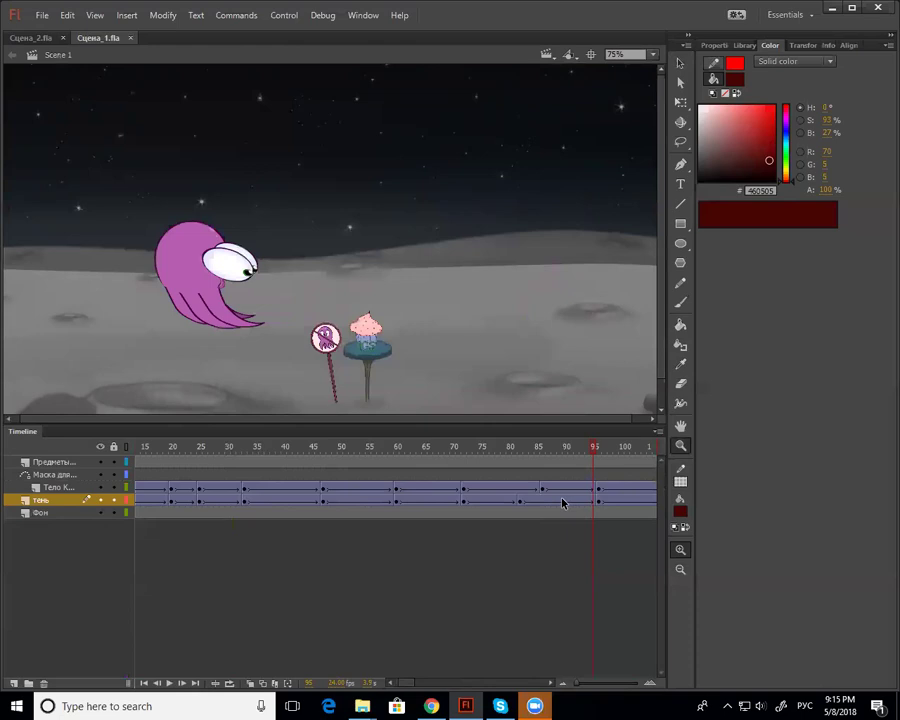
Compare briefly with Сцена_2.fla, then view the whole stage of Сцена_1.fla and scrub back to frame 1
click(28, 40)
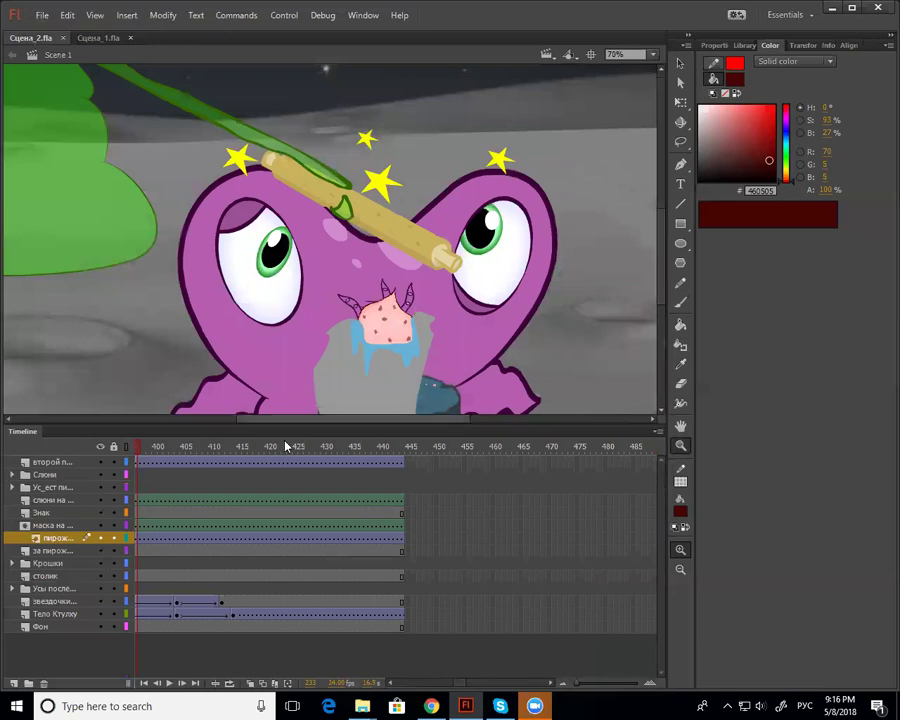
click(74, 38)
alt+click(267, 328)
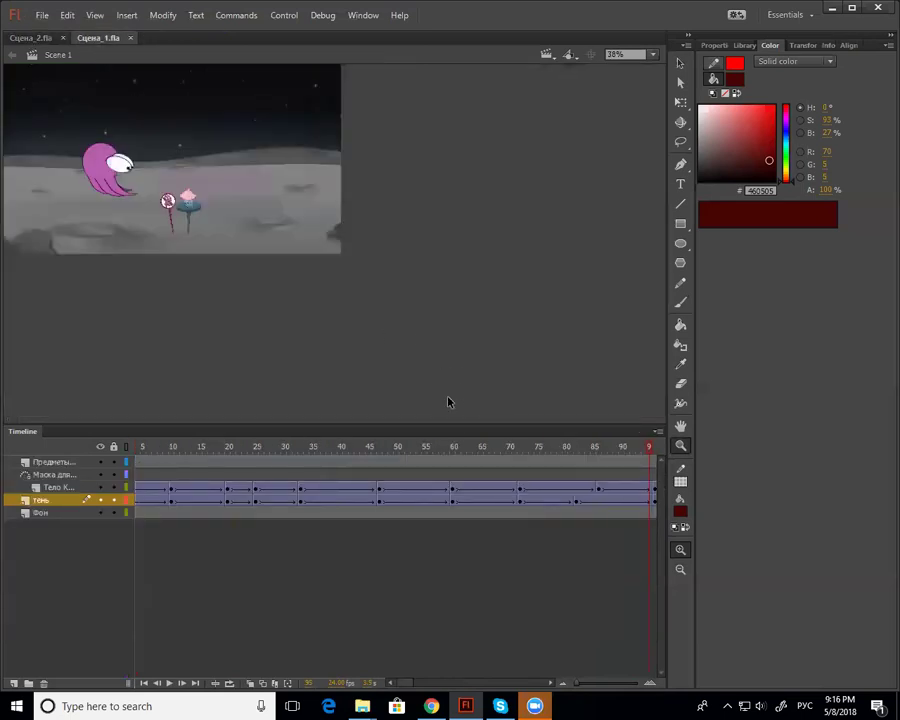
key(ctrl+2)
alt+click(305, 284)
drag(461, 317, 461, 343)
key(b)
mouse_move(199, 449)
mouse_down()
mouse_move(622, 470)
mouse_move(106, 482)
mouse_move(90, 494)
mouse_up()
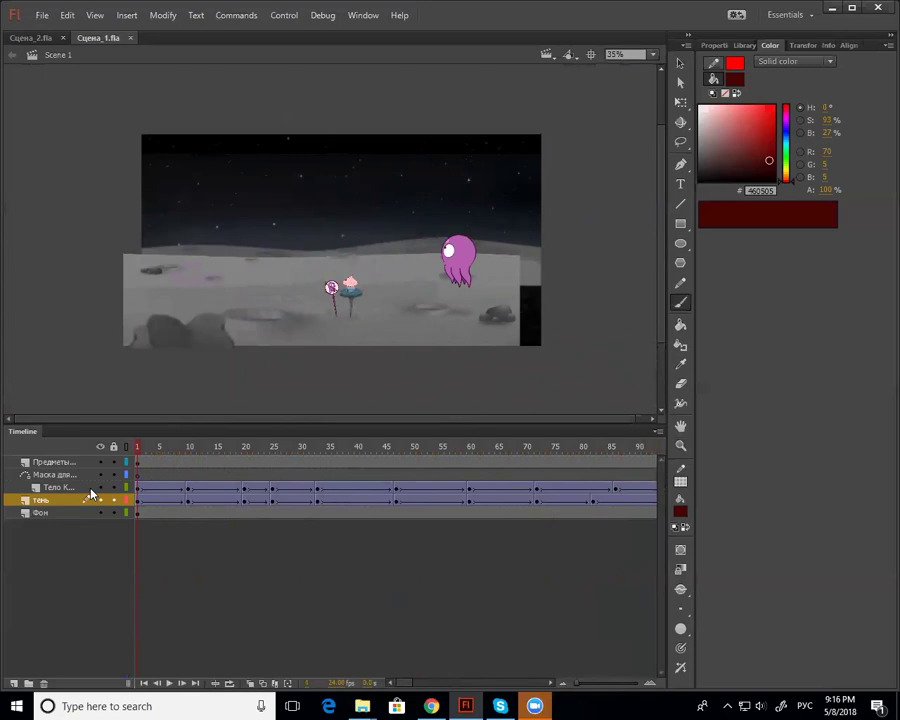
drag(157, 447, 82, 502)
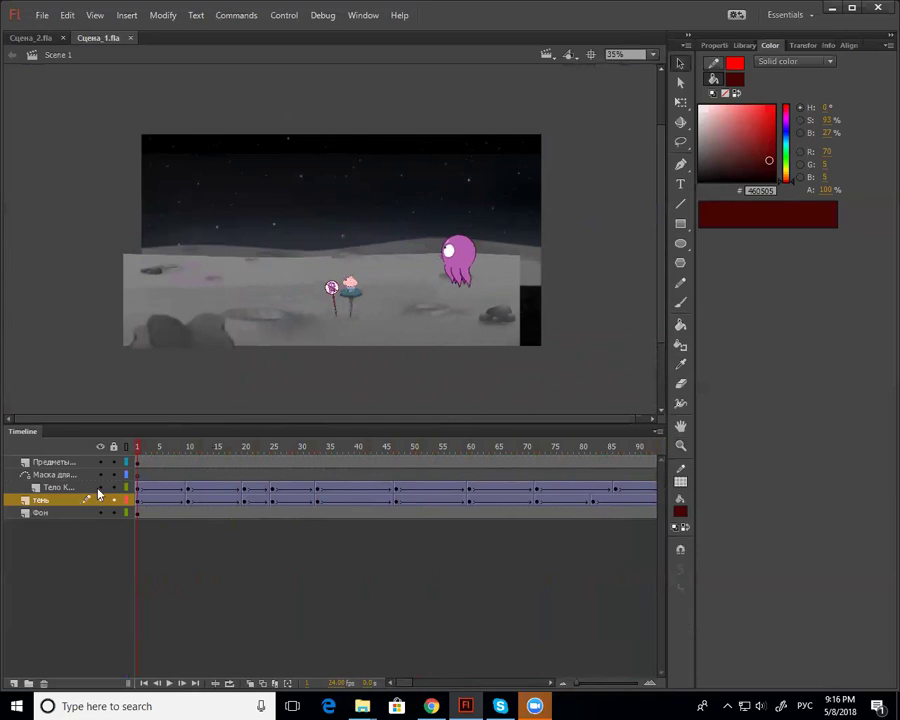
click(62, 466)
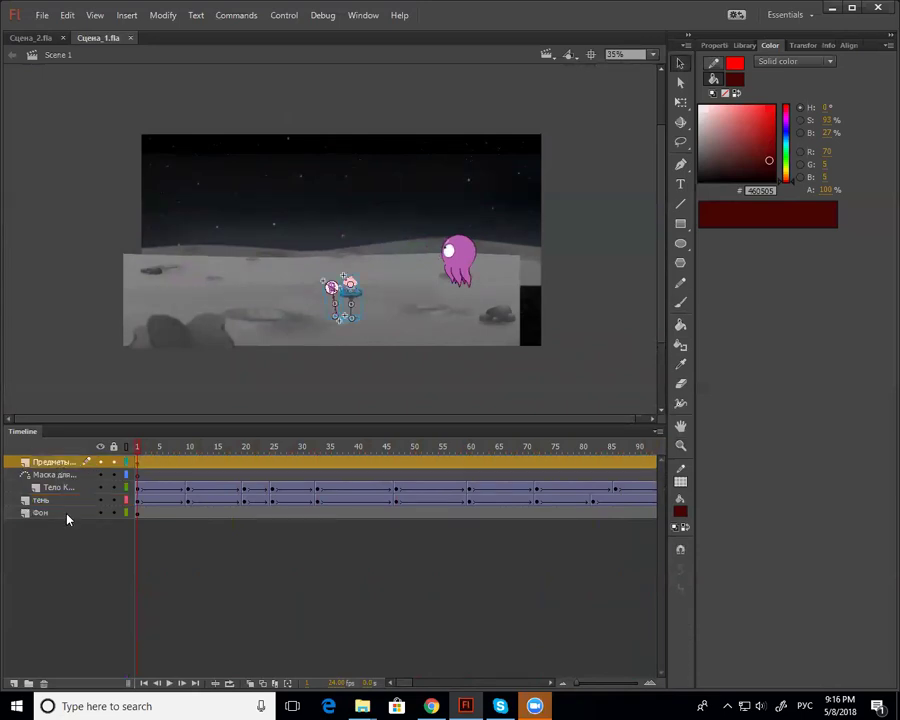
shift+click(66, 513)
right_click(315, 503)
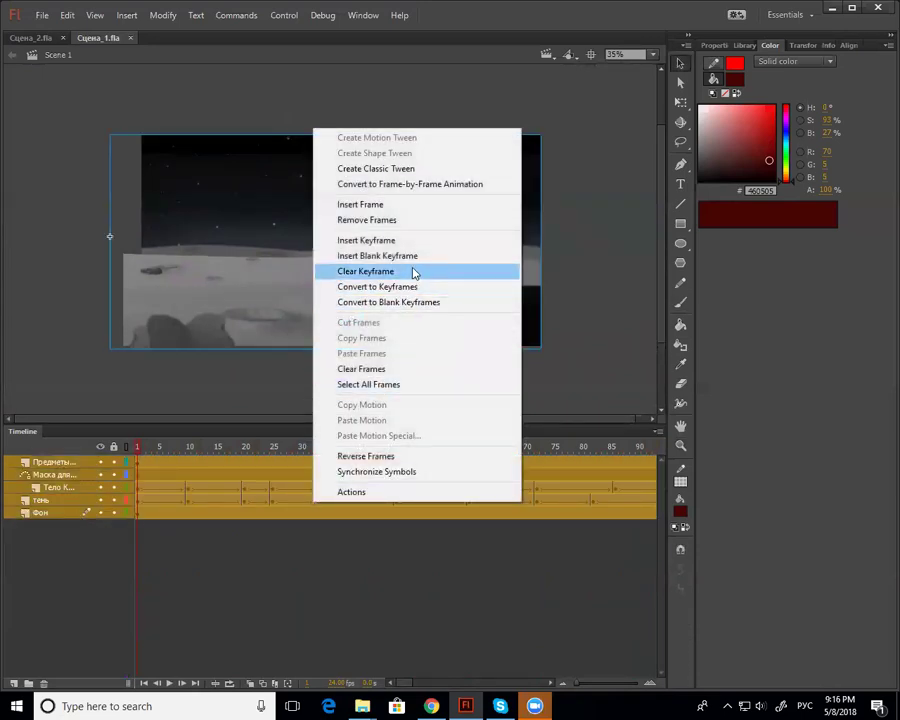
click(327, 566)
Extend the mask layer's frames to frame 232 and insert a blank keyframe in it at frame 195
mouse_move(424, 679)
mouse_down()
mouse_move(456, 683)
mouse_move(439, 679)
mouse_up()
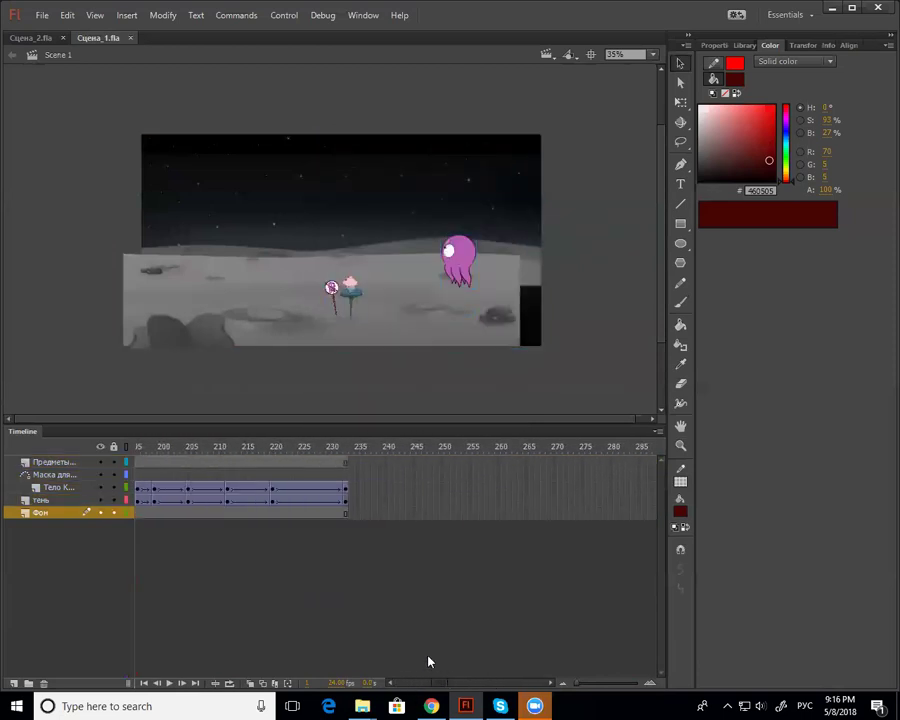
click(458, 474)
key(F5)
click(250, 476)
key(F7)
Select the full timeline of all five layers, from the Предметы layer down to Фон, and copy their frames
click(480, 462)
key(comma)
click(459, 465)
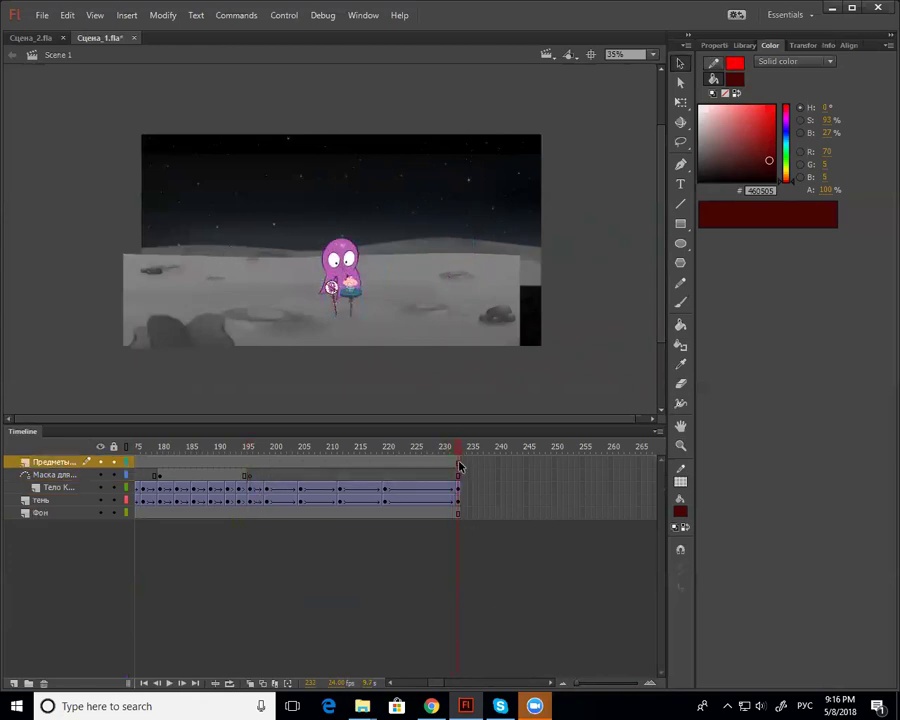
click(457, 512)
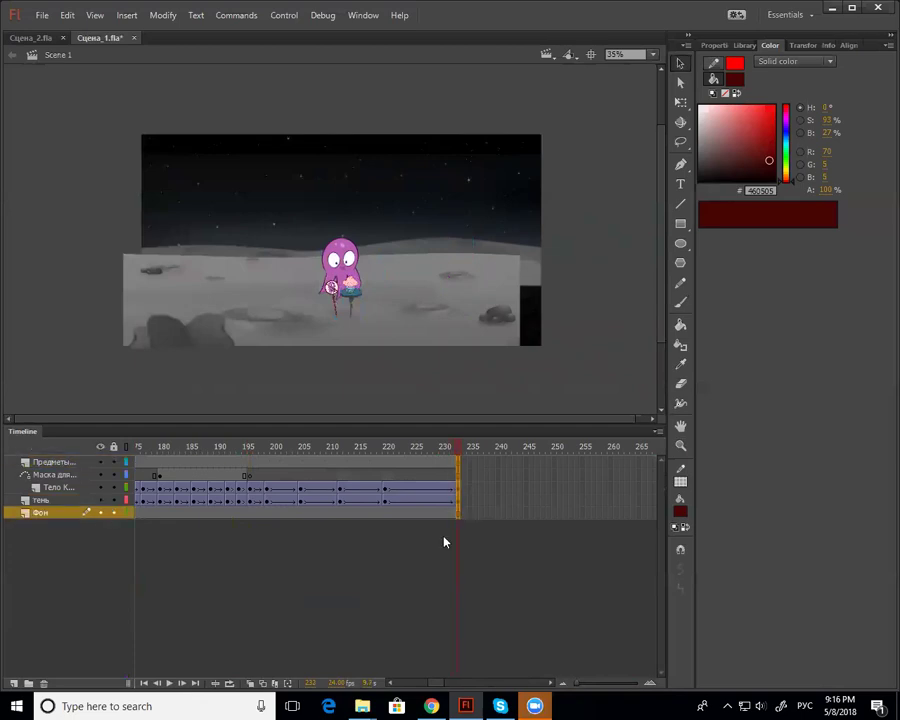
click(383, 656)
drag(459, 462, 458, 513)
drag(435, 683, 396, 684)
click(50, 515)
shift+click(62, 460)
right_click(257, 500)
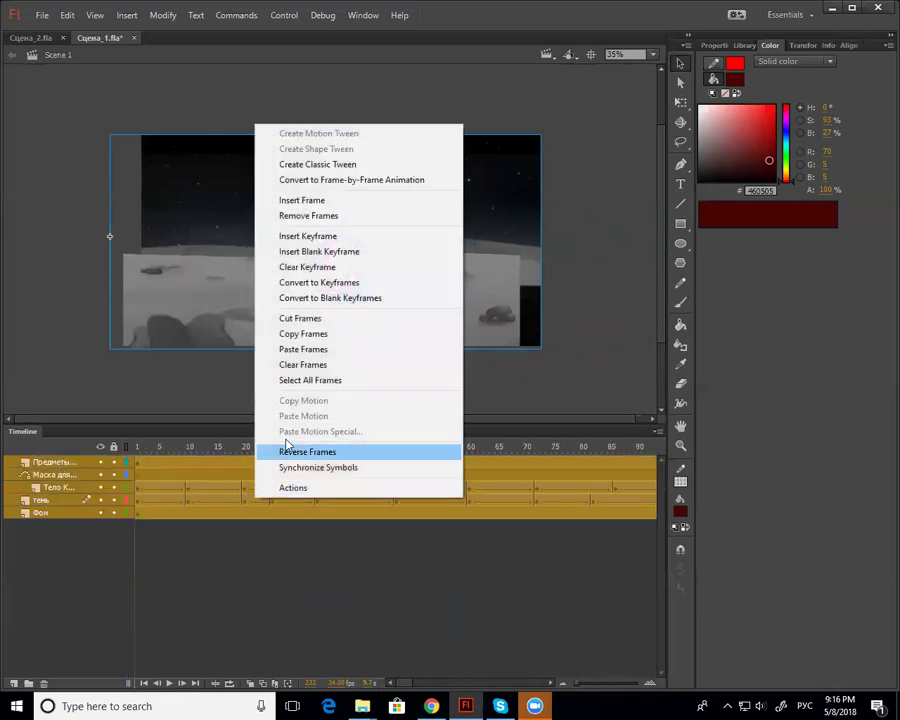
click(335, 337)
Add a new layer above all others and draw a small rectangle just below the stage on it
click(14, 683)
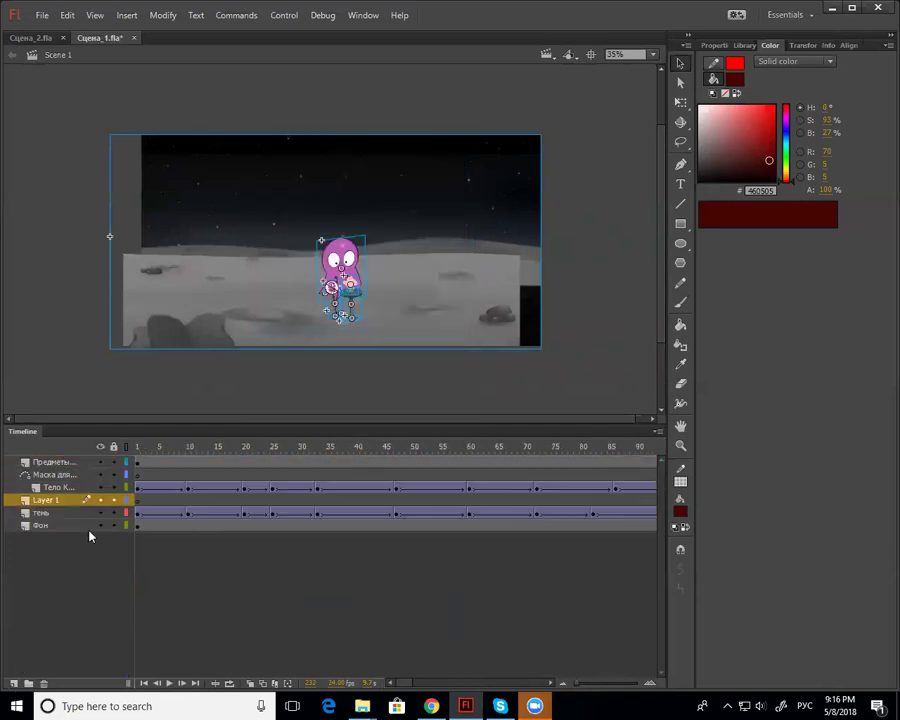
drag(76, 496, 105, 482)
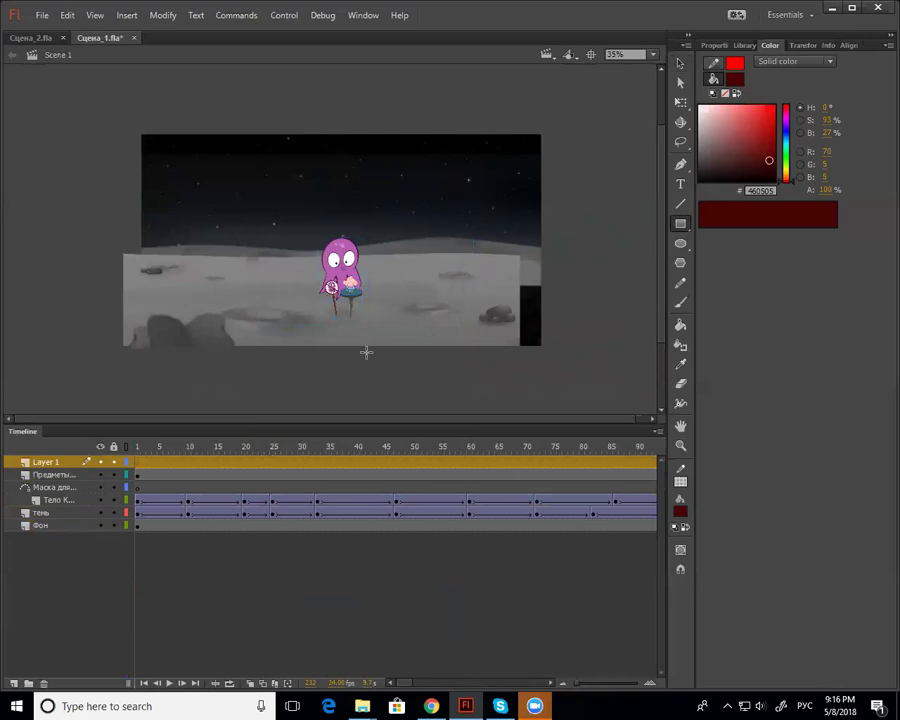
key(b)
click(677, 228)
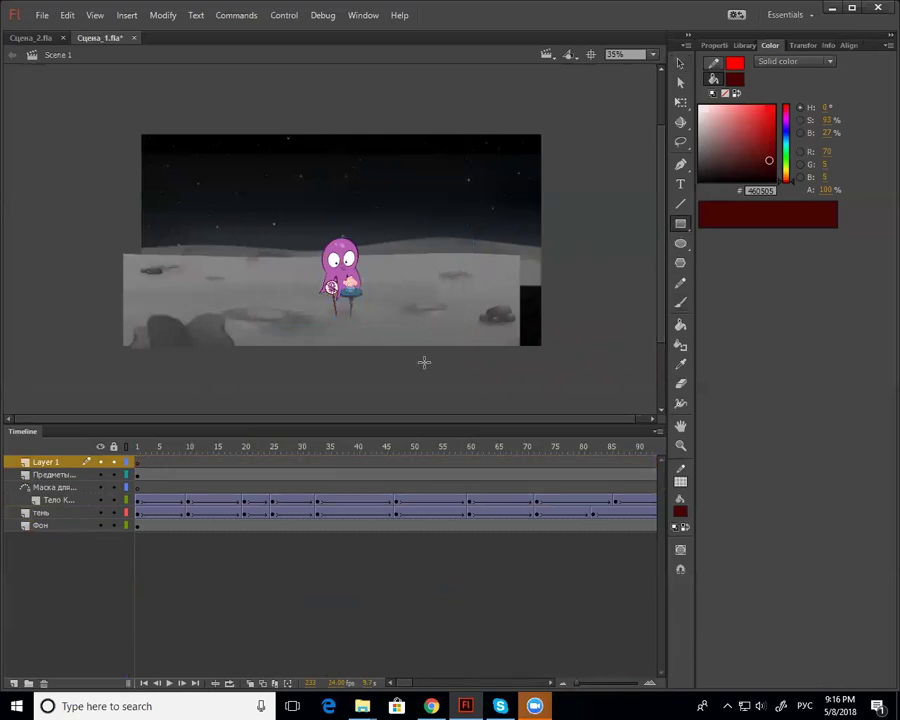
drag(424, 362, 450, 390)
Convert the small rectangle into a symbol and open the symbol for editing
key(v)
click(447, 389)
key(F8)
key(Return)
double_click(444, 388)
Paste the copied frames into the symbol's timeline and align its instance in Scene 1 with the original artwork
right_click(142, 463)
click(225, 313)
double_click(645, 345)
drag(550, 387, 484, 288)
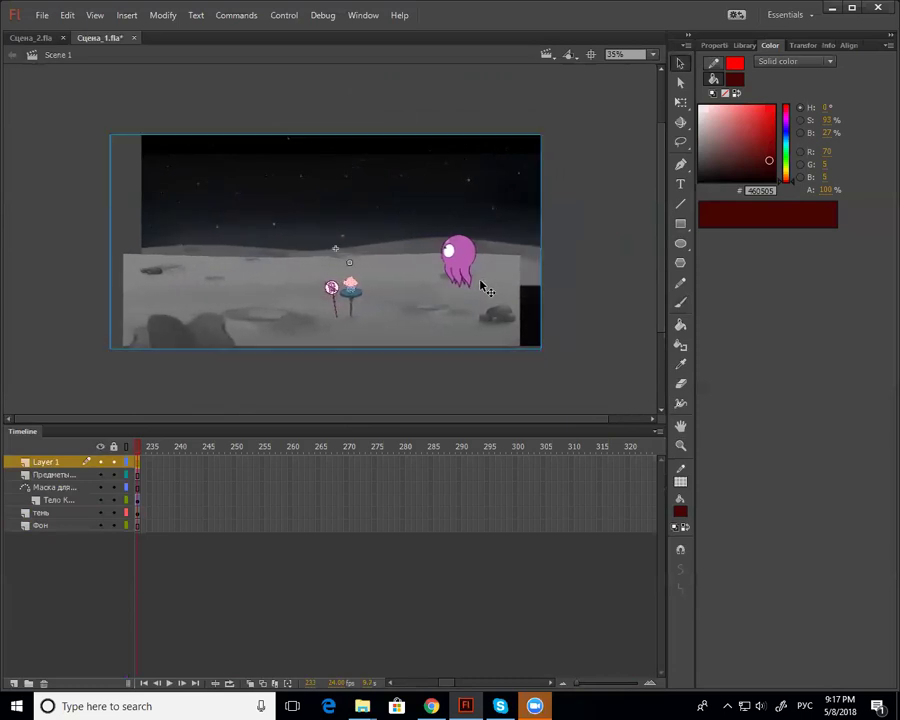
Delete the five original layers from Предметы down to Фон, keeping only Layer 1 with the symbol
click(55, 474)
shift+click(60, 526)
click(43, 683)
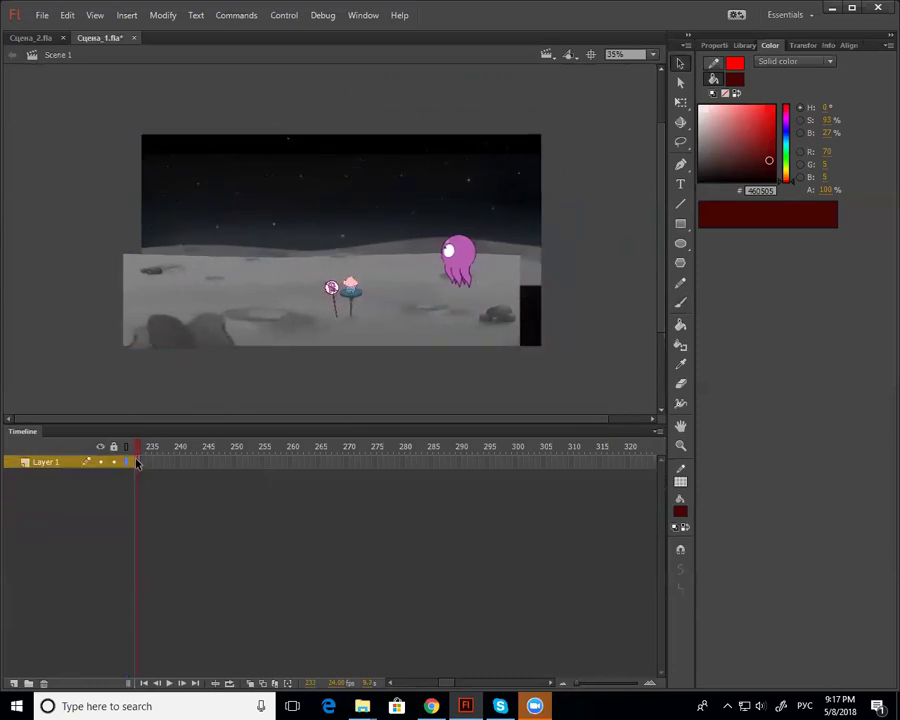
Draw a rectangle exactly covering the stage area on Layer 1, using the layer's outline view to align it
click(680, 223)
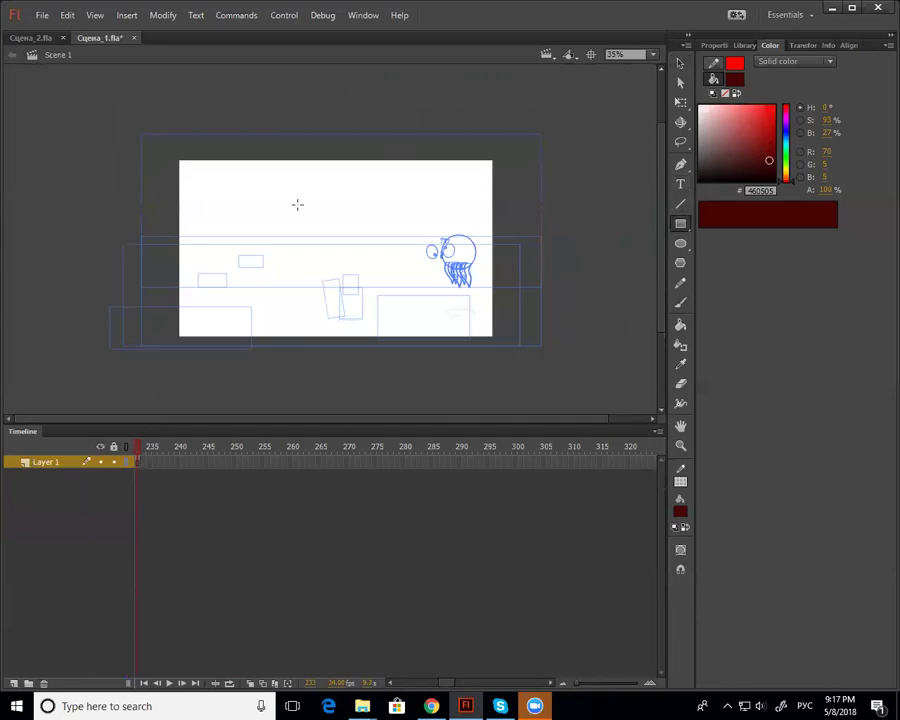
drag(178, 160, 492, 334)
key(b)
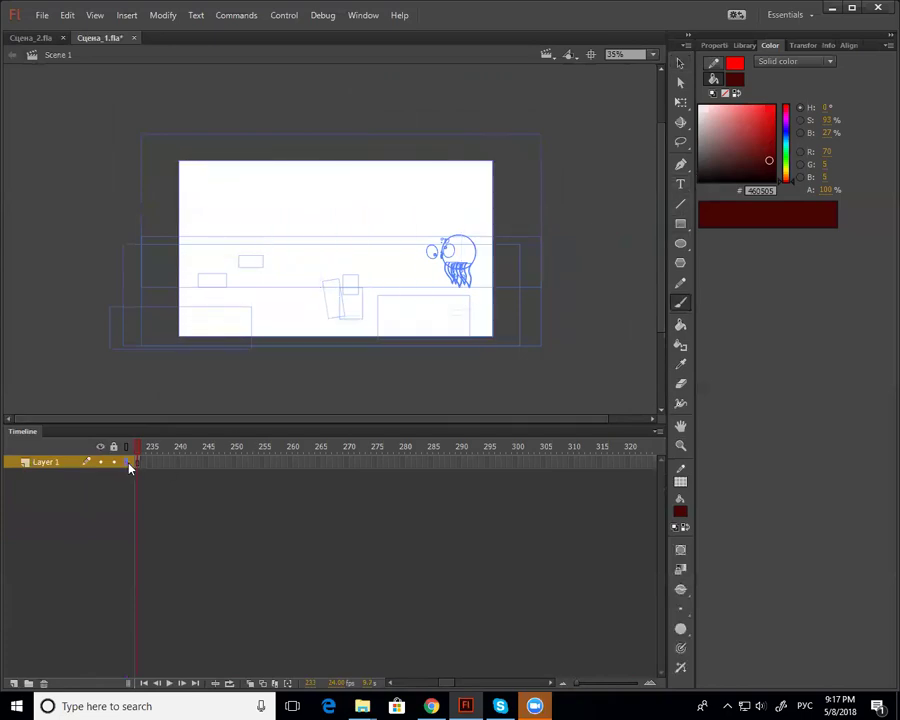
click(127, 462)
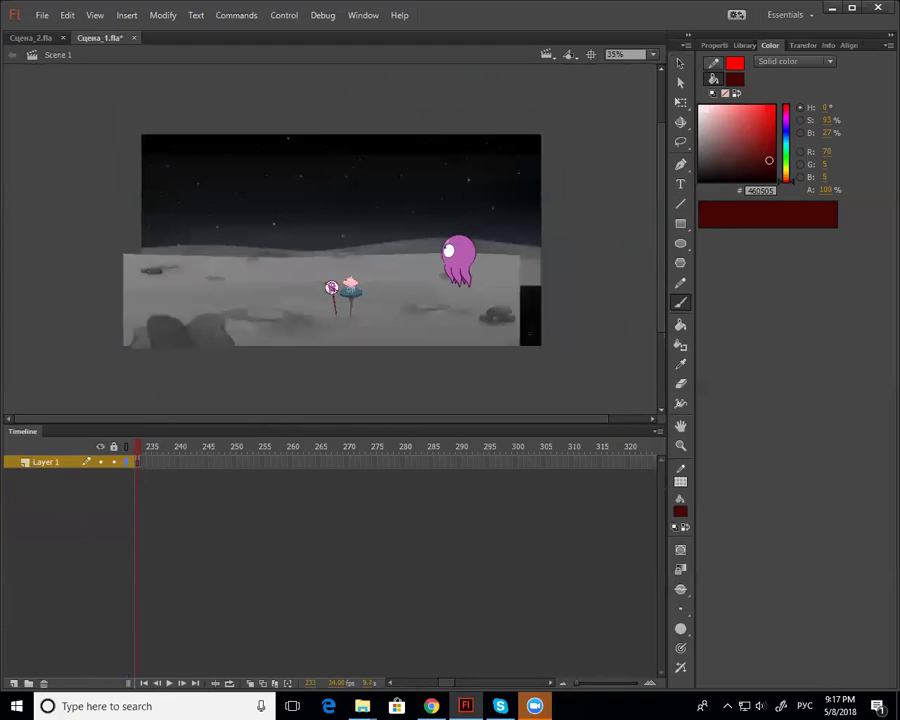
key(v)
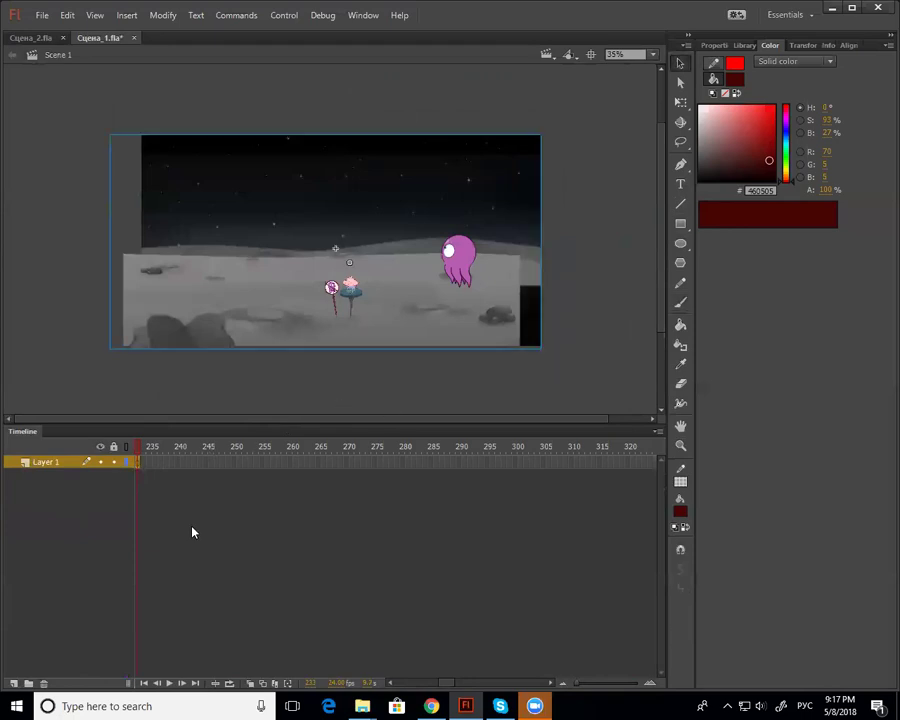
Add a layer beneath Layer 1 and move the animation symbol onto it at the same position
click(14, 684)
drag(72, 464, 76, 492)
click(137, 462)
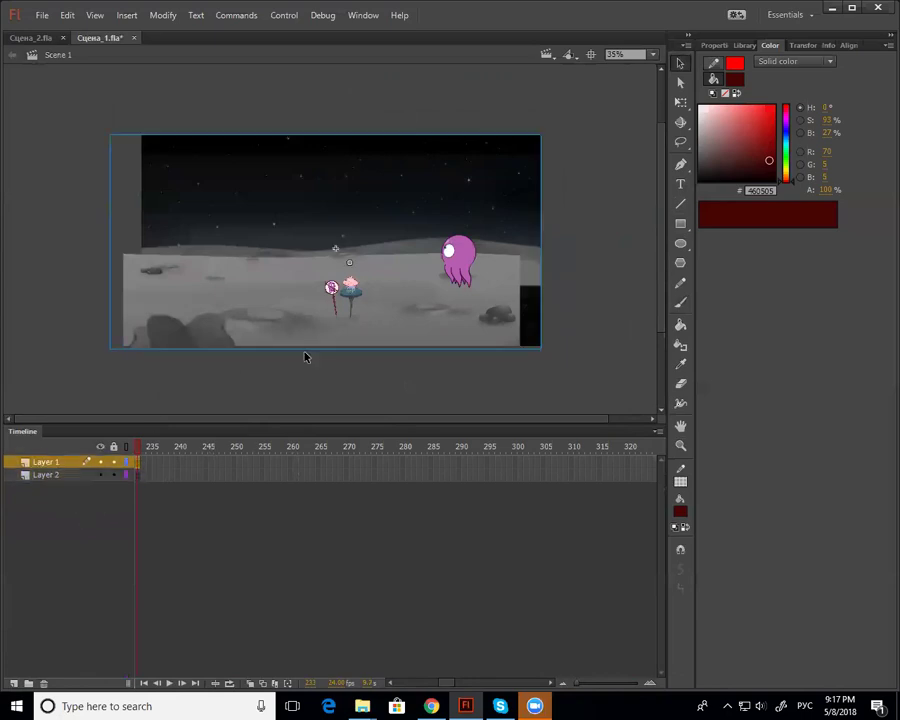
key(Delete)
click(141, 474)
key(ctrl+shift+v)
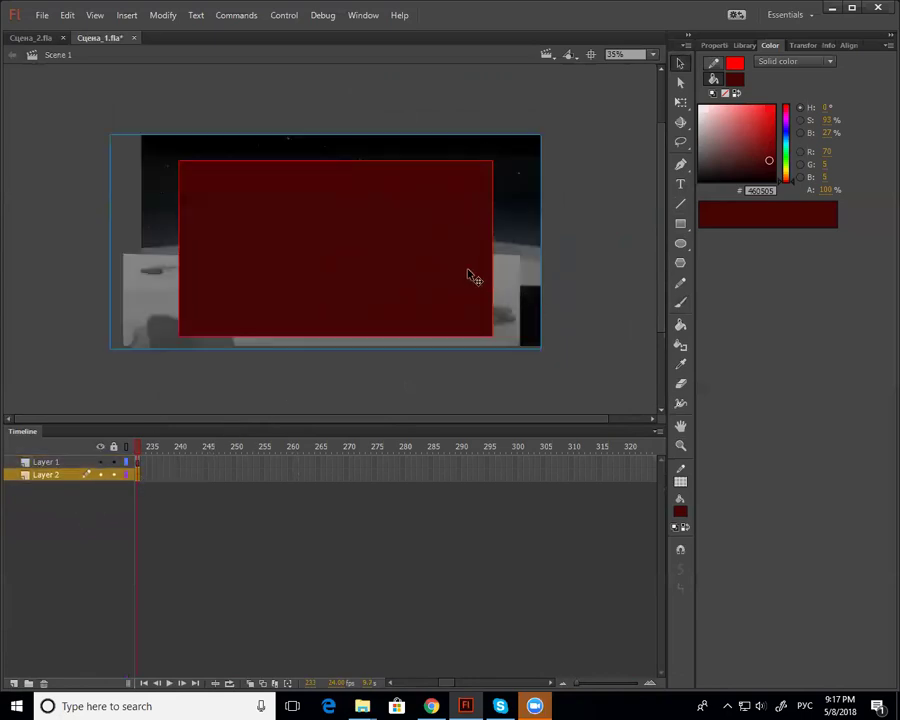
Delete the rectangle's dark red fill, leaving the red outline, and turn Layer 1 into a locked guide layer
click(474, 275)
key(Delete)
right_click(69, 466)
click(130, 274)
click(144, 683)
click(113, 461)
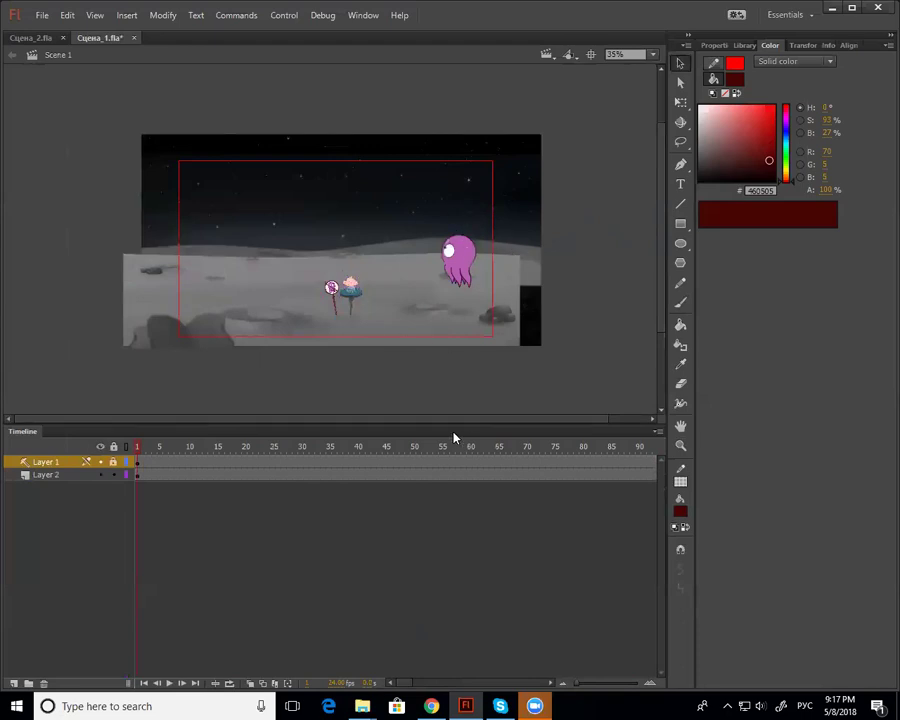
Scrub the opening frames of Scene 1 to check how the nested animation plays on the timeline
drag(147, 447, 289, 447)
drag(233, 470, 98, 494)
drag(163, 447, 361, 448)
Change the Symbol 1 instance to a Graphic with Play Once looping and scrub the timeline to check it
click(405, 298)
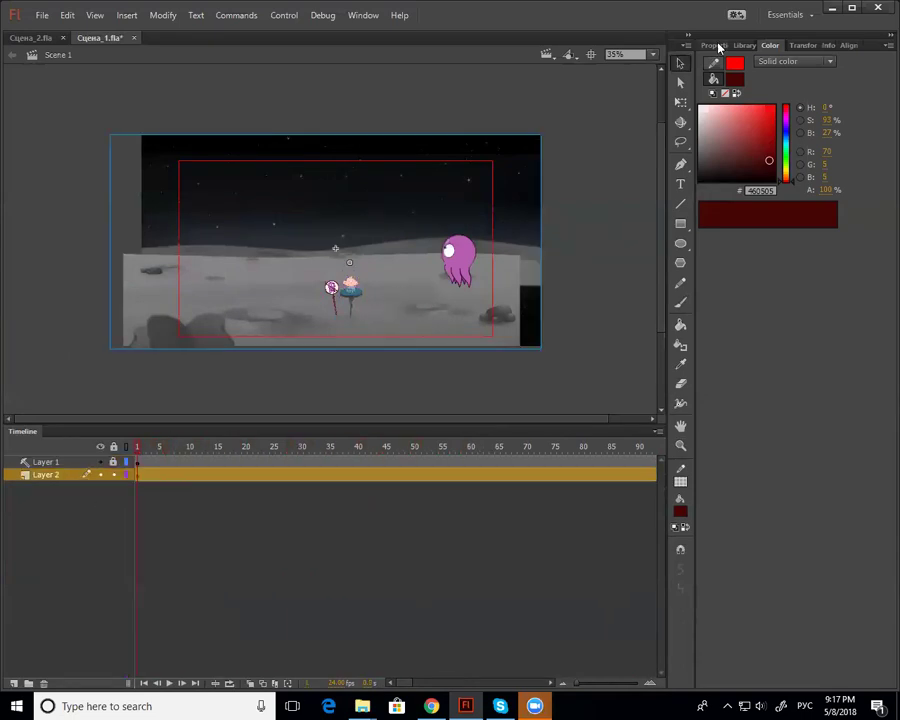
click(717, 45)
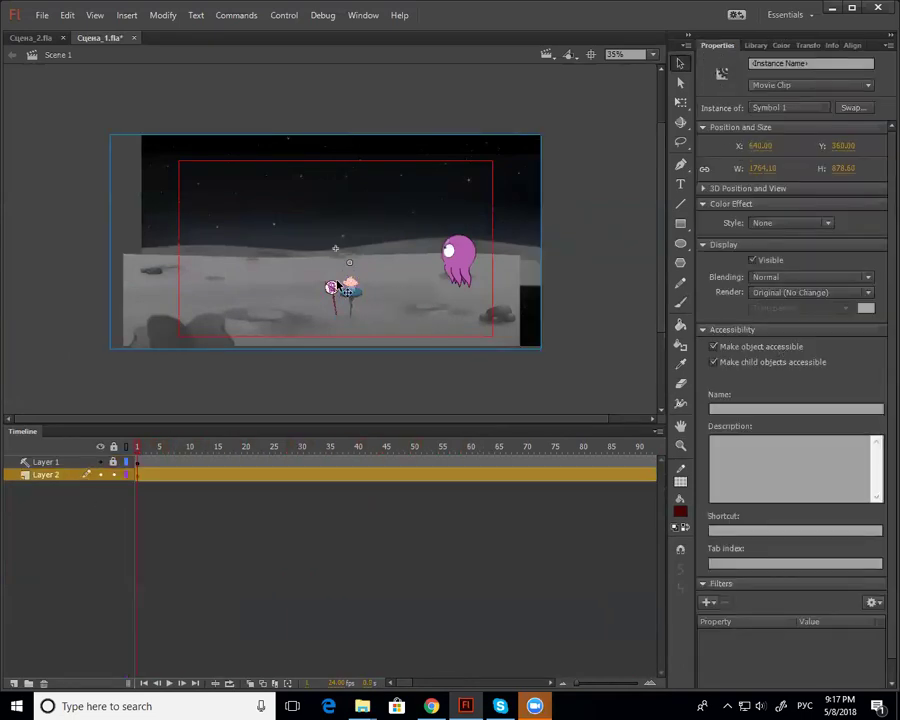
click(830, 86)
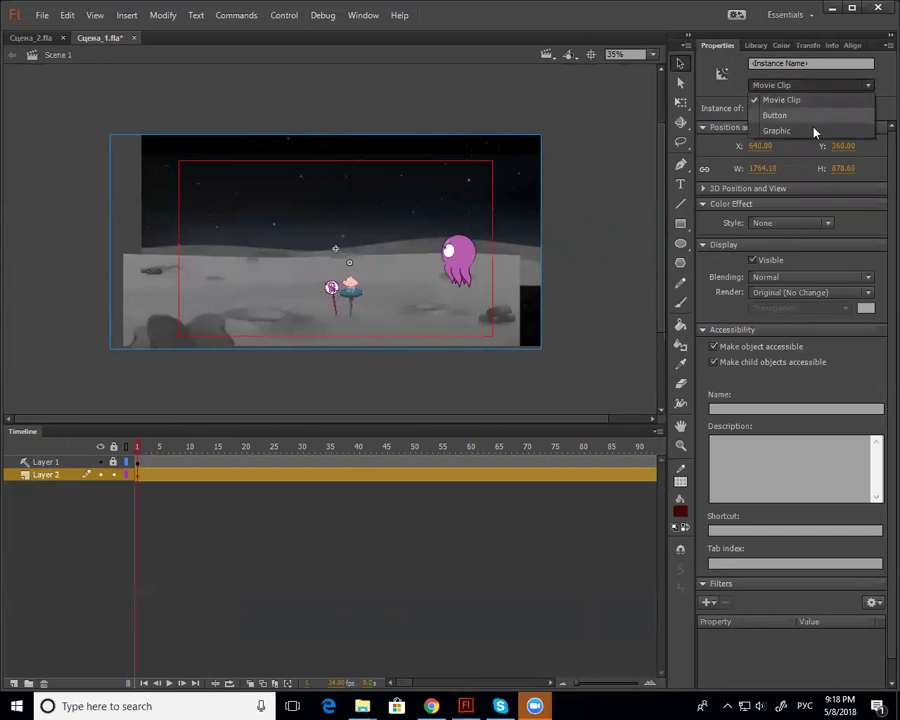
click(814, 132)
click(830, 248)
click(795, 277)
drag(165, 446, 405, 462)
Open Symbol 1 and shift the first keyframes of the Тело Ктулху and тень layers to frame 2
double_click(440, 304)
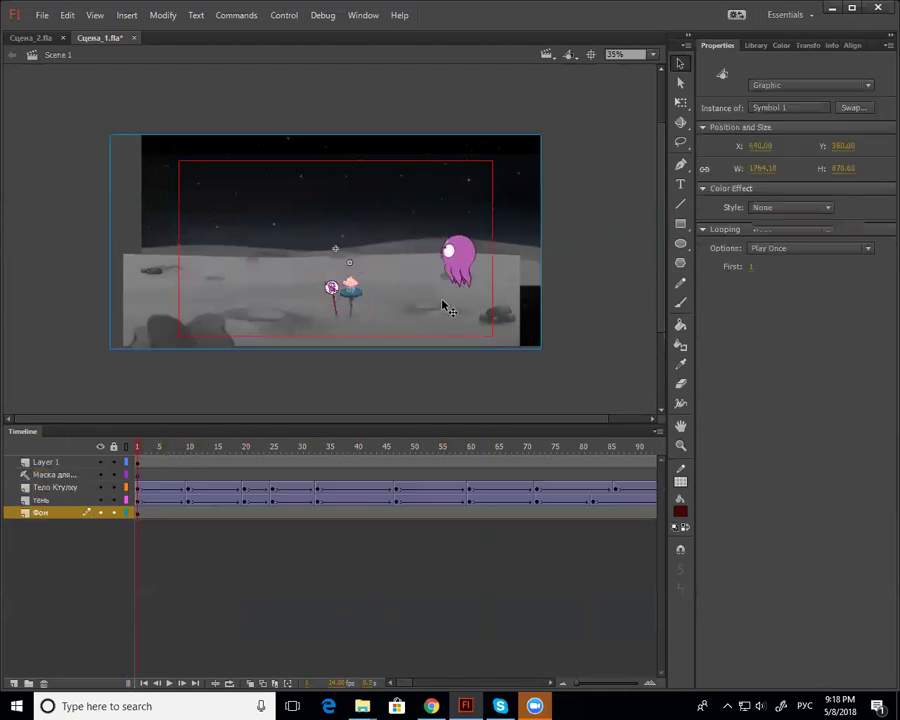
click(138, 500)
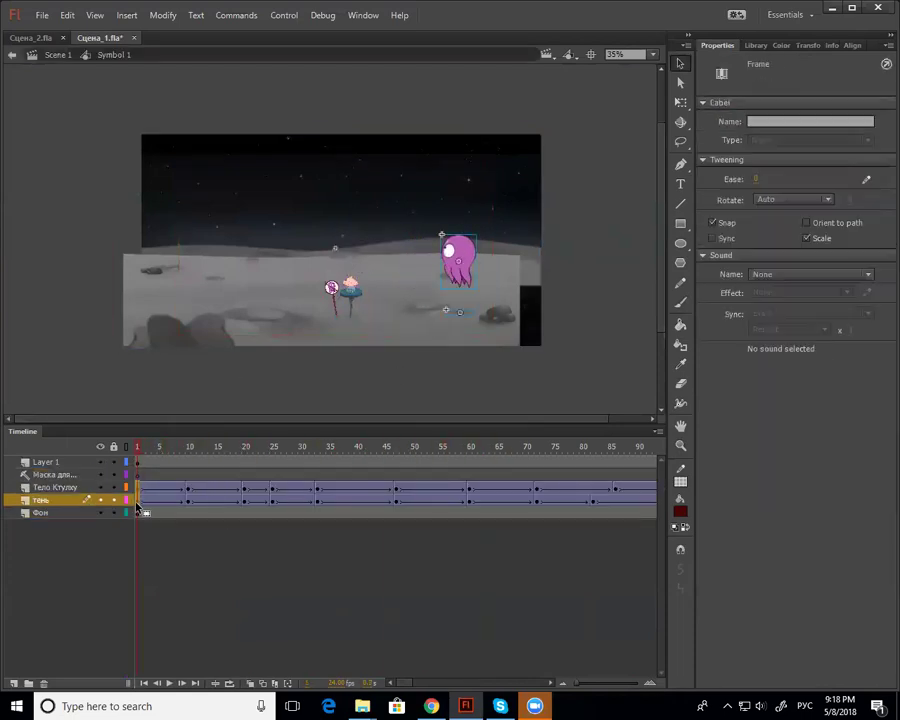
drag(141, 508, 139, 462)
Insert empty lead-in frames across all layers of Symbol 1 until the octopus animation starts at frame 36
click(137, 512)
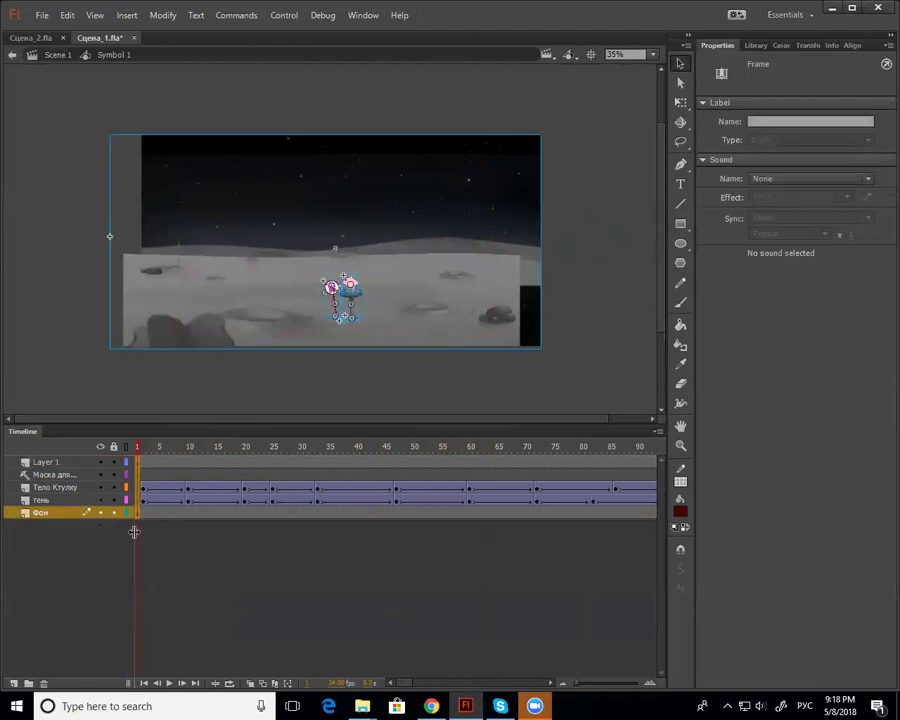
key(F5)
key(F5)
key(F5)
key(F5)
key(F5)
key(F5)
key(F5)
key(F5)
key(F5)
key(F5)
key(F5)
key(F5)
key(F5)
key(F5)
key(F5)
key(F5)
key(F5)
key(F5)
key(F5)
key(F5)
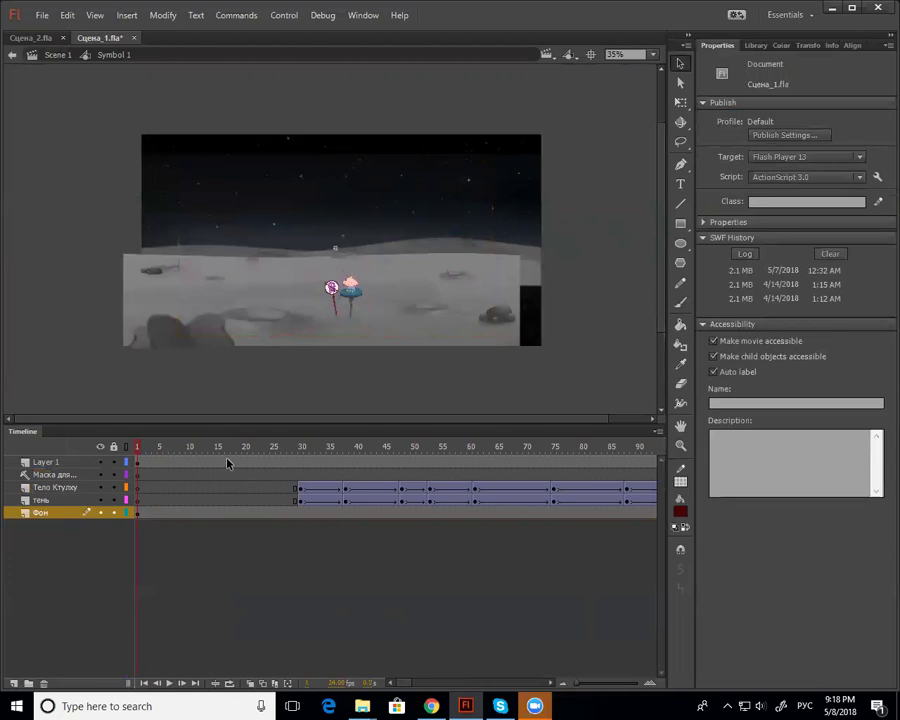
drag(228, 463, 255, 532)
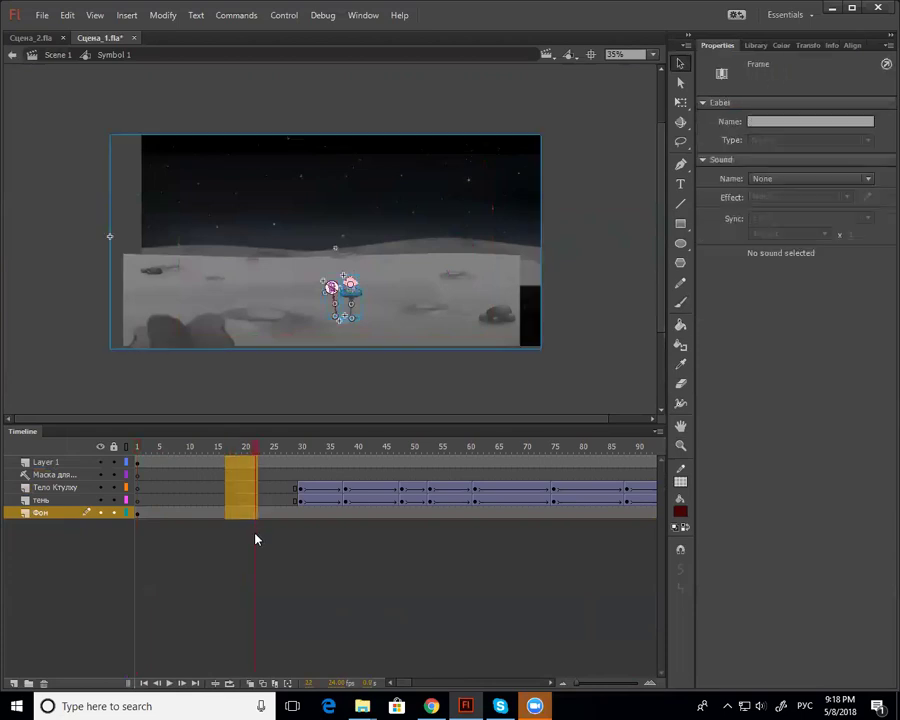
key(F5)
Return to Scene 1 and move the Symbol 1 instance up to about X 645, Y 228
double_click(596, 347)
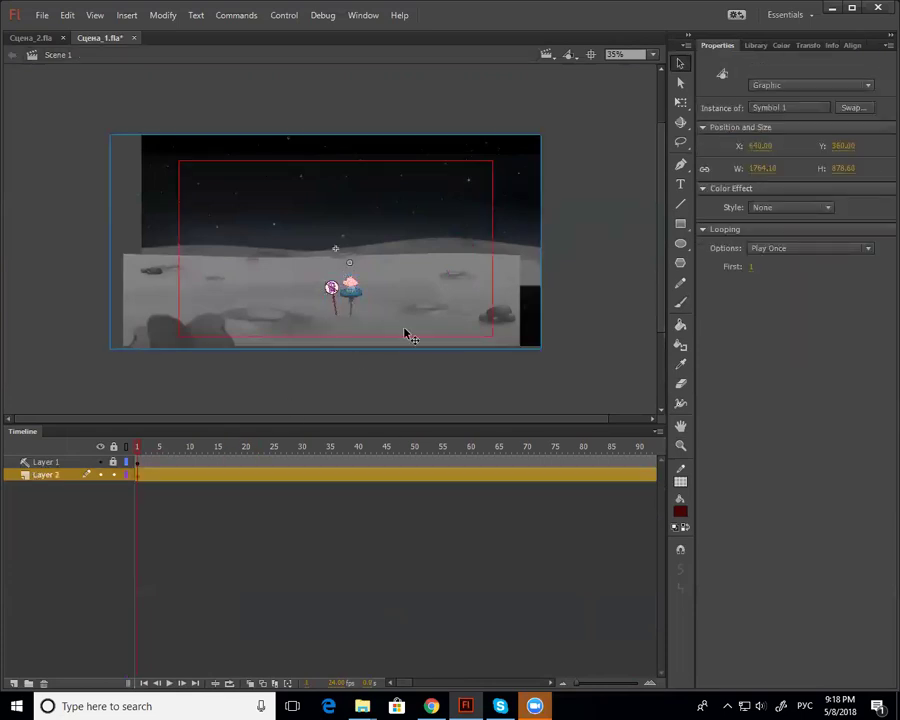
drag(457, 311, 460, 285)
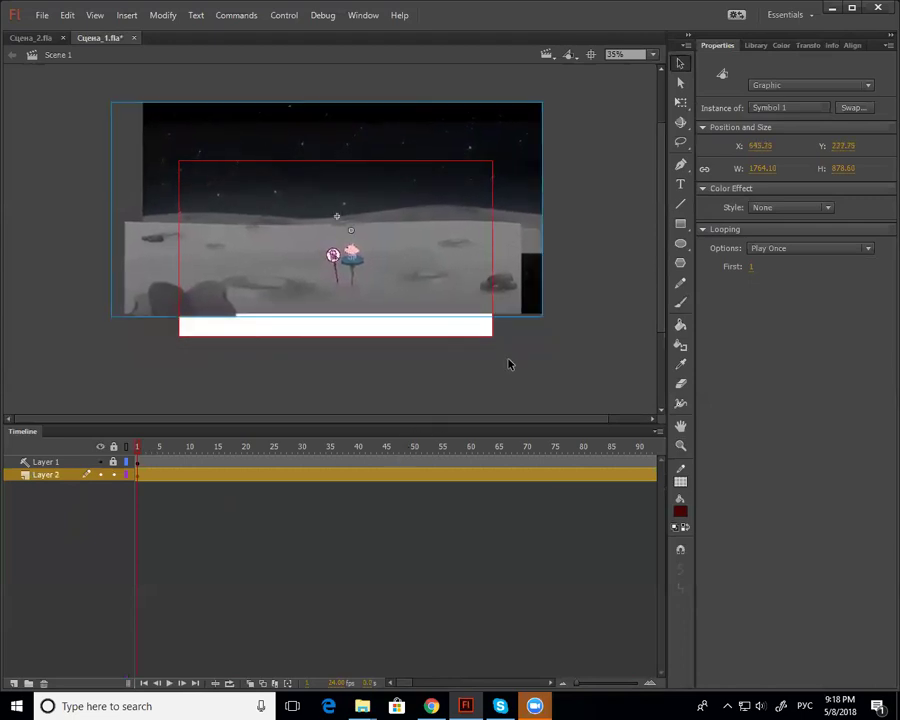
Open the Фон background symbol nested in Symbol 1 and select its передний план ground
double_click(520, 308)
click(514, 308)
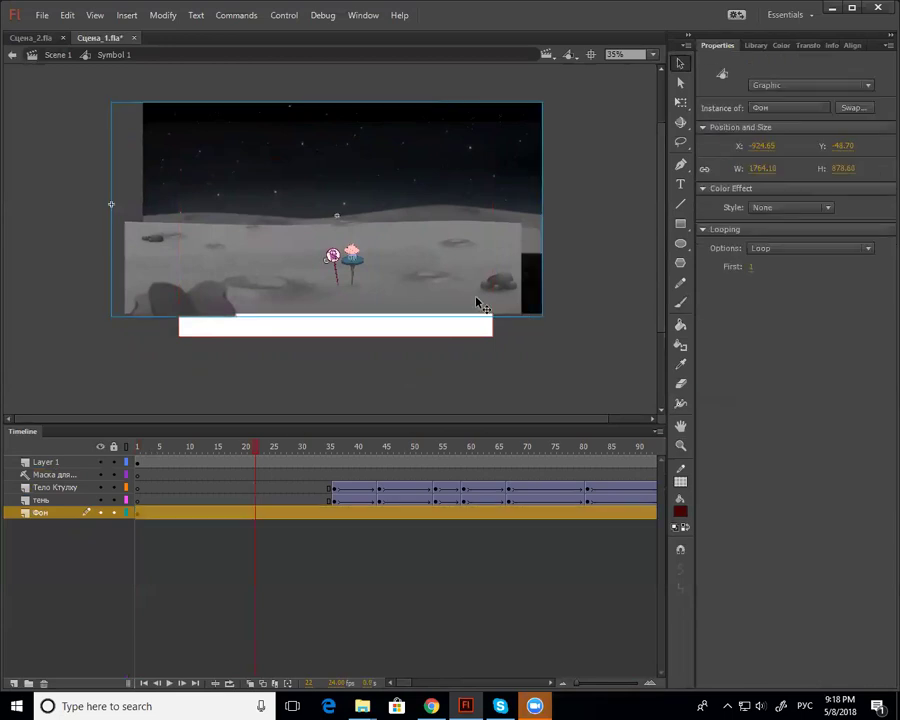
double_click(478, 303)
click(540, 299)
click(506, 301)
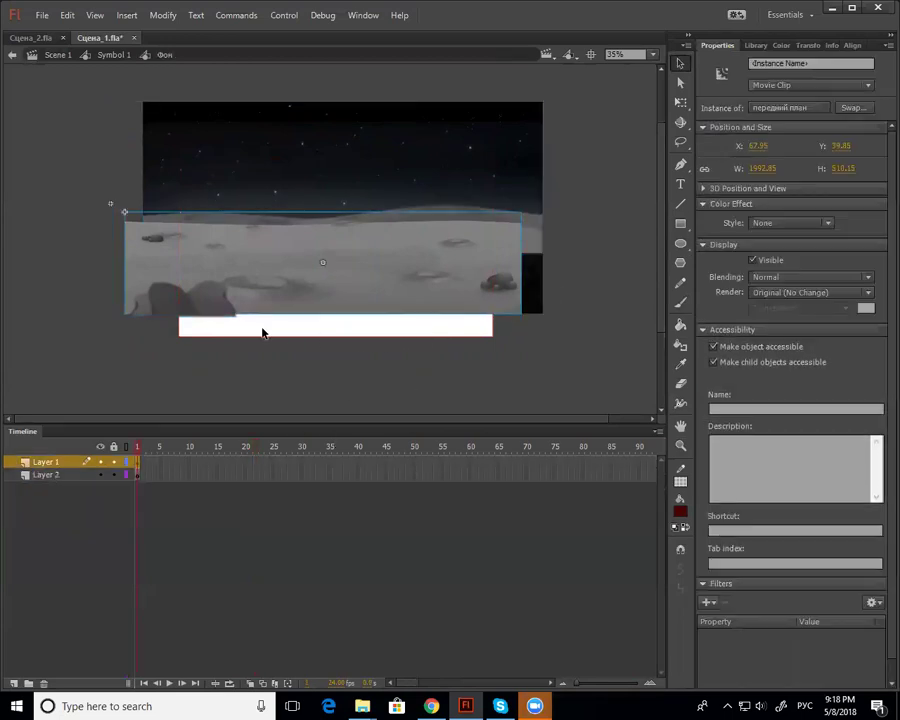
Try to stretch the передний план ground slightly downward with Free Transform, and undo it
key(q)
drag(320, 313, 320, 321)
key(ctrl+z)
Lock and hide Layer 2, which holds the starry sky, inside the Фон symbol
click(114, 474)
click(100, 474)
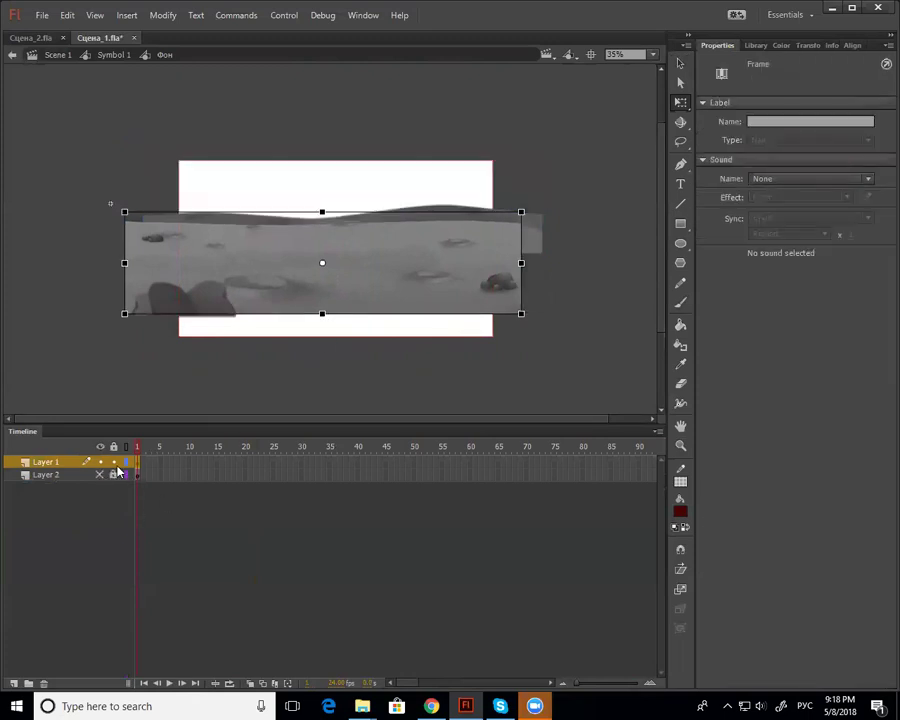
Draw a rectangle about 1989 px wide and 152 px high along the lower edge of the foreground ground in the Фон symbol
click(426, 381)
key(r)
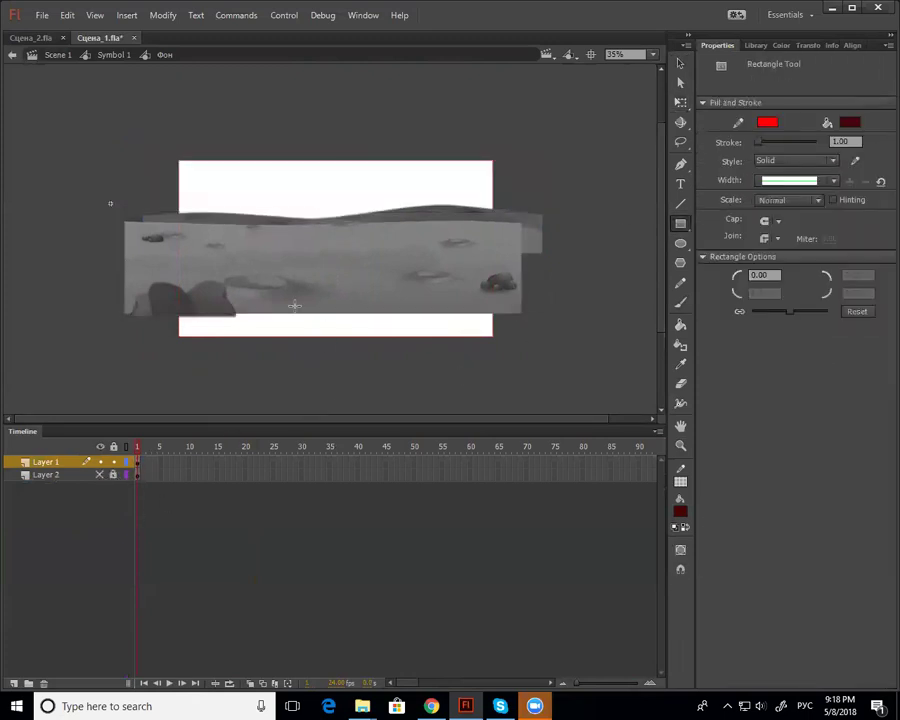
mouse_move(123, 310)
mouse_down()
mouse_move(432, 342)
mouse_move(520, 340)
mouse_up()
Fill the new strip below the ground with matching grey and delete its red outline
click(681, 512)
click(645, 208)
key(k)
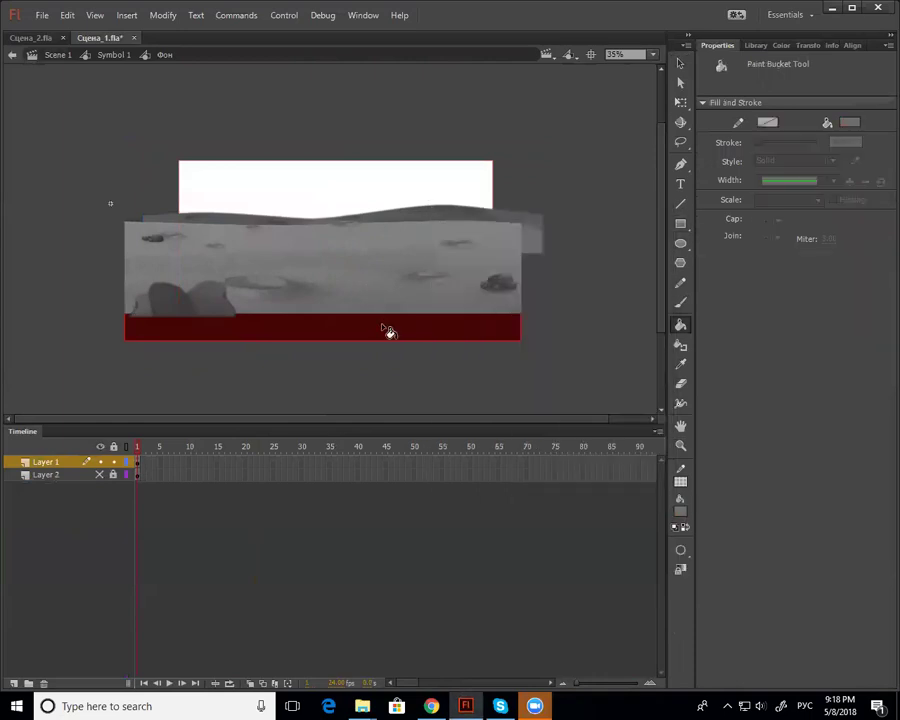
click(388, 332)
key(v)
double_click(396, 346)
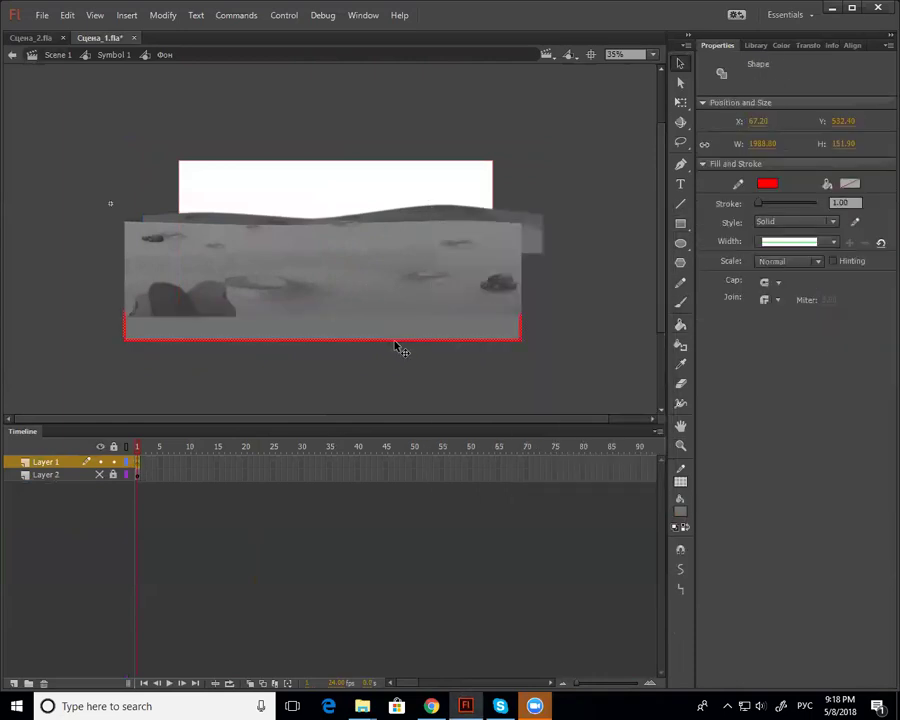
key(Delete)
Leave the Фон symbol and return to Scene 1
double_click(577, 348)
click(445, 369)
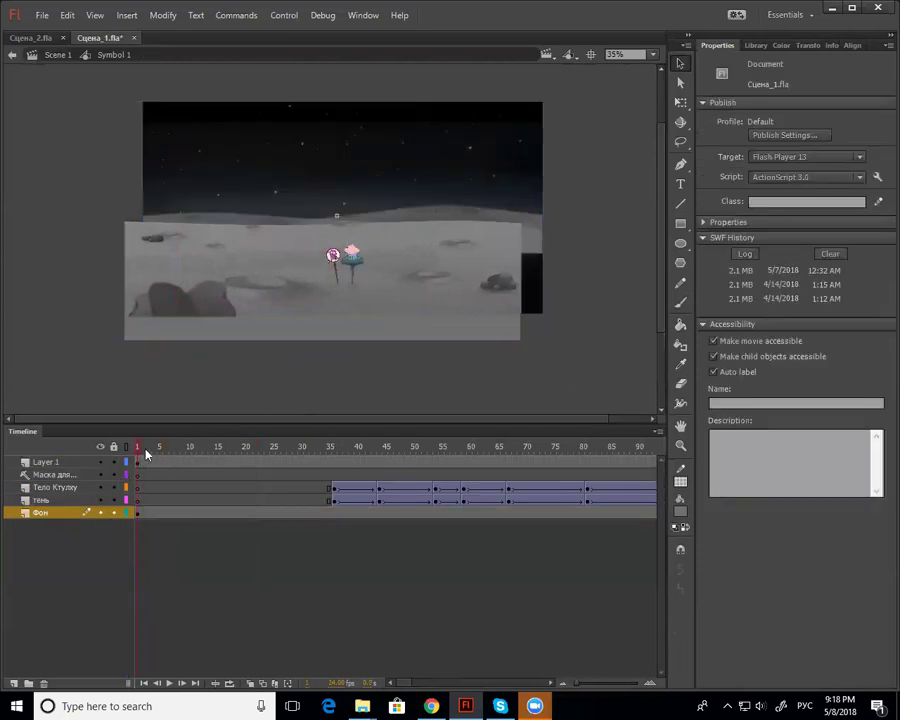
click(55, 55)
Add a keyframe at frame 35 of Layer 2, enlarge Symbol 1 there to about 2229 × 1230, and move it to about X 611, Y 207
click(193, 447)
drag(197, 452, 311, 479)
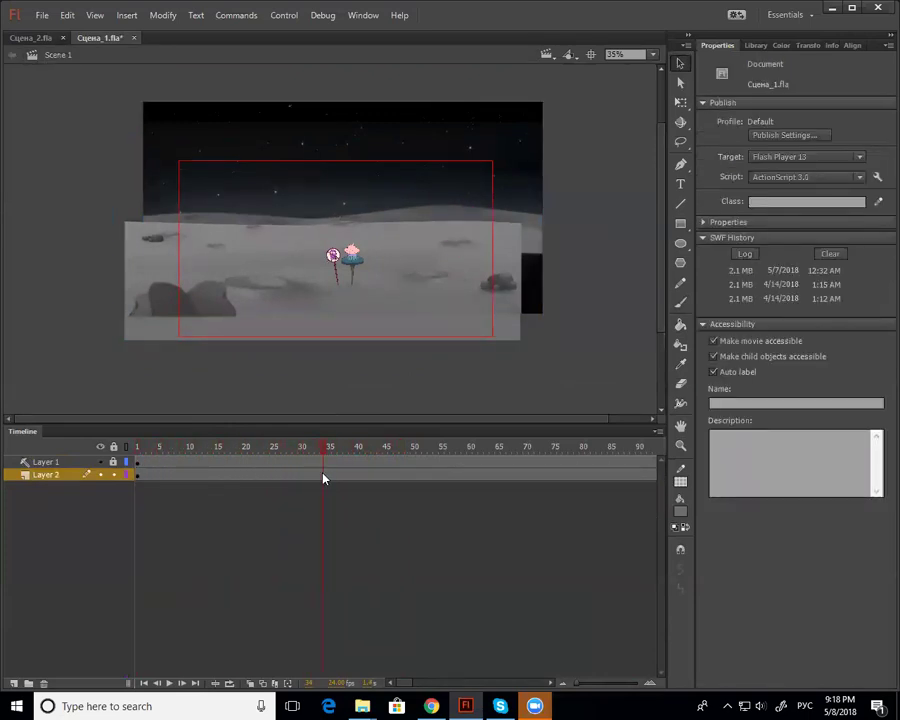
click(330, 476)
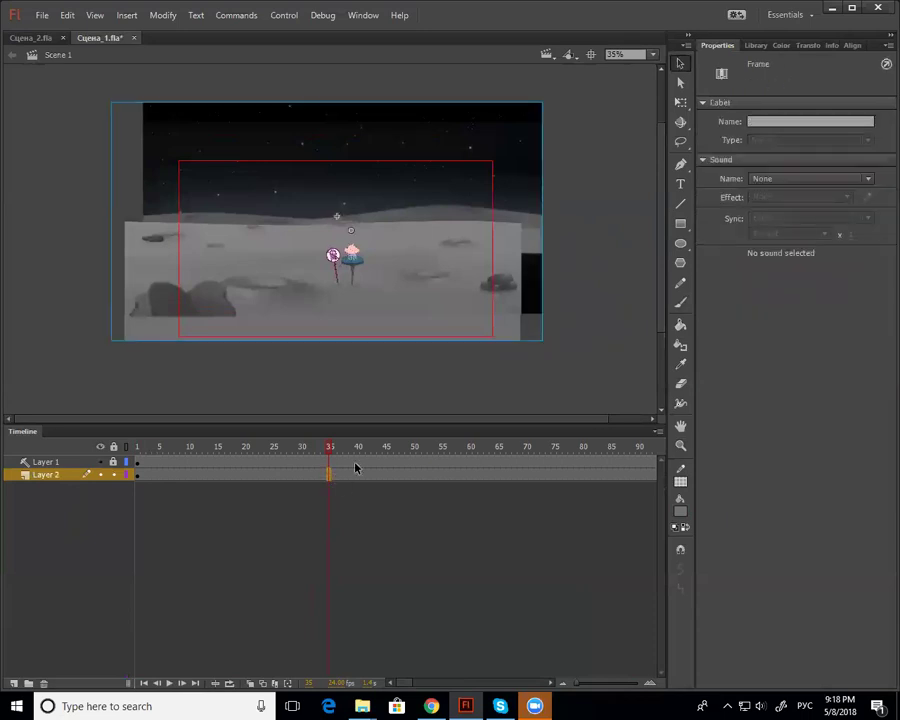
click(526, 290)
drag(542, 101, 611, 66)
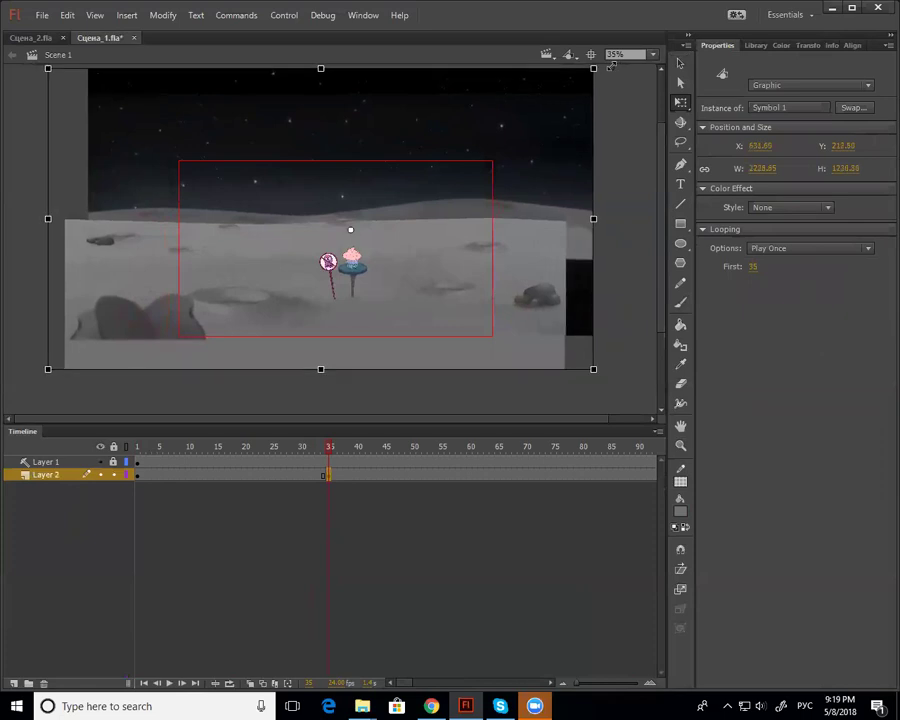
drag(550, 330, 545, 329)
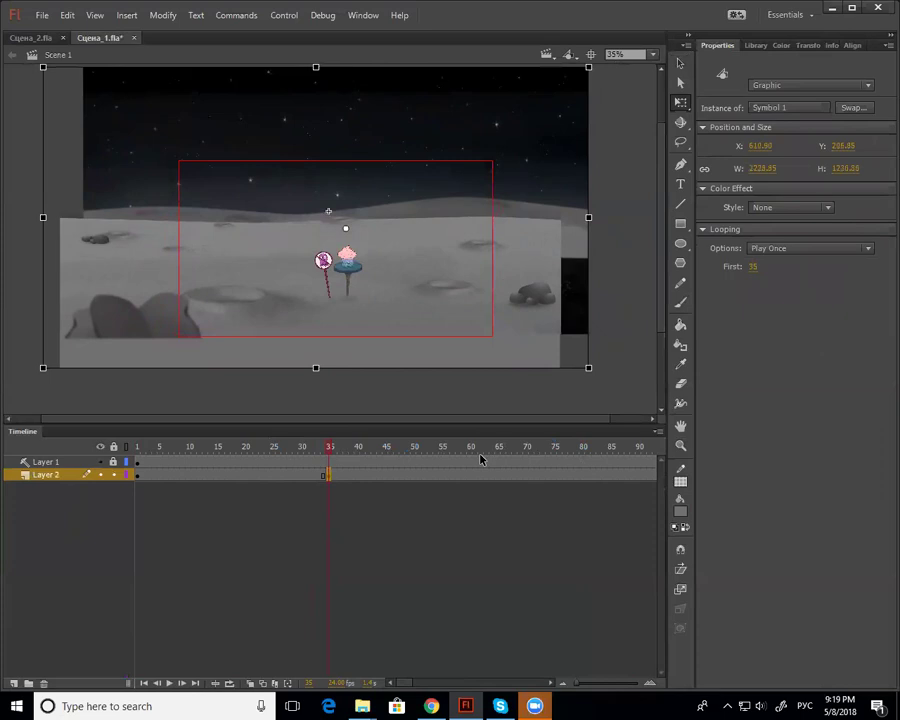
Create a classic tween on Layer 2 between frame 1 and the frame 35 keyframe
right_click(303, 474)
right_click(367, 227)
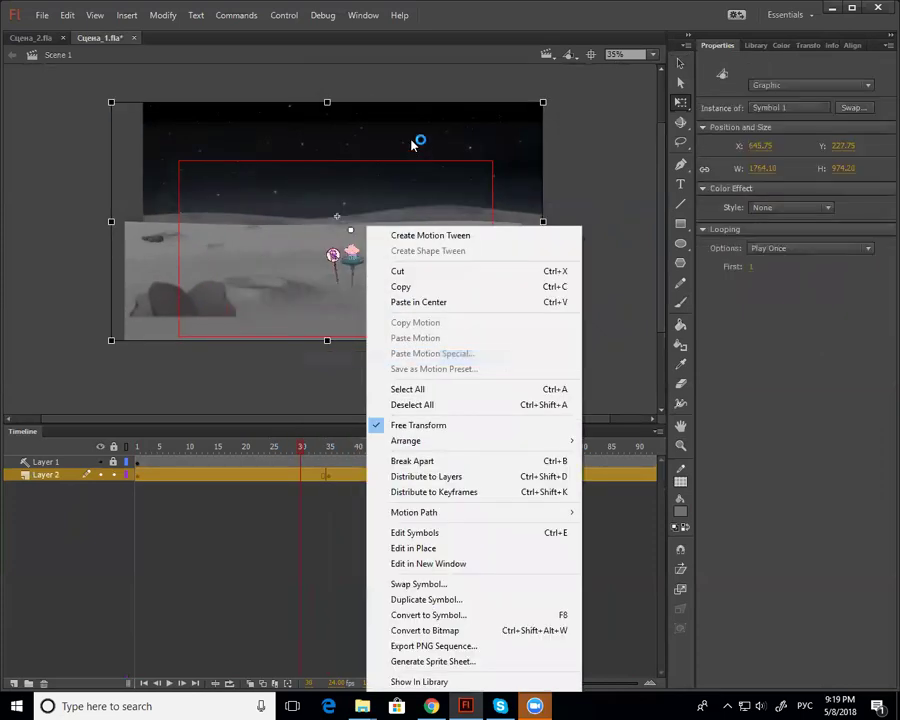
click(263, 494)
right_click(237, 474)
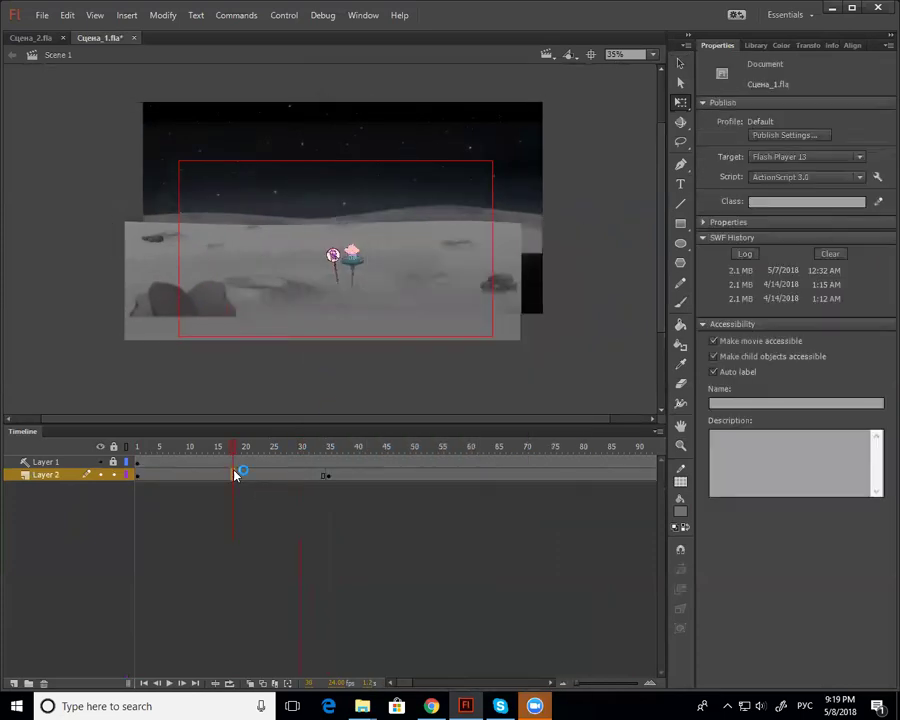
click(296, 135)
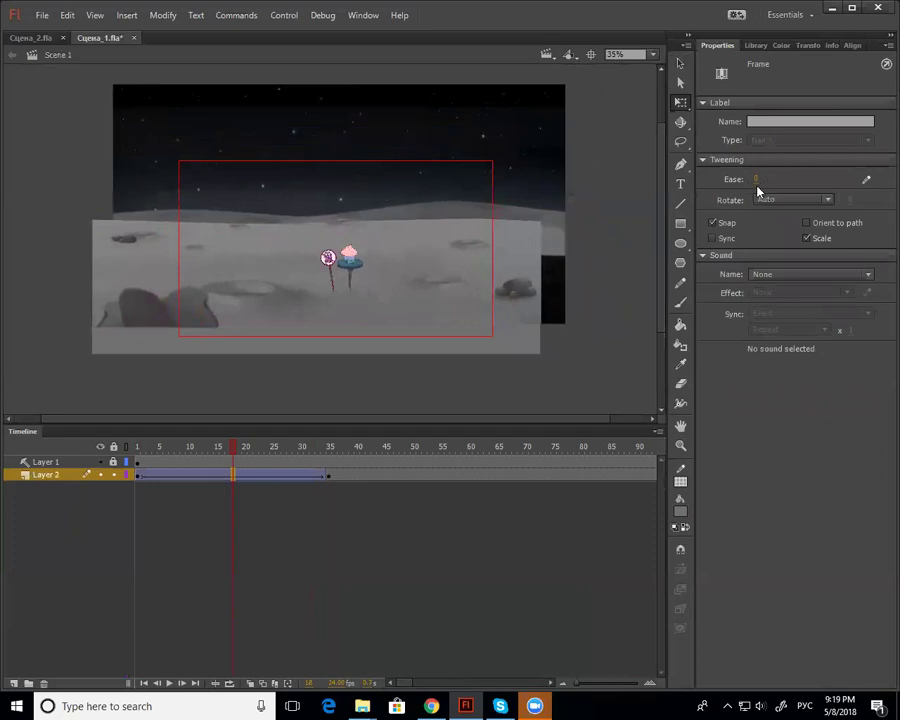
Play the Scene 1 camera move from the first frame and examine the framing closely as the octopus enters
drag(163, 462, 119, 472)
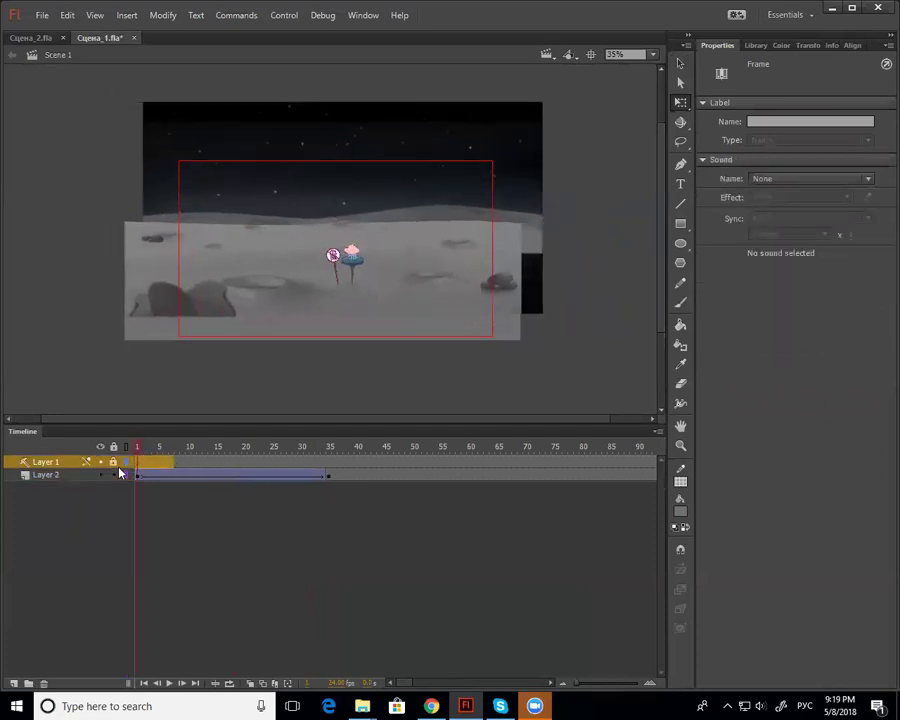
key(Return)
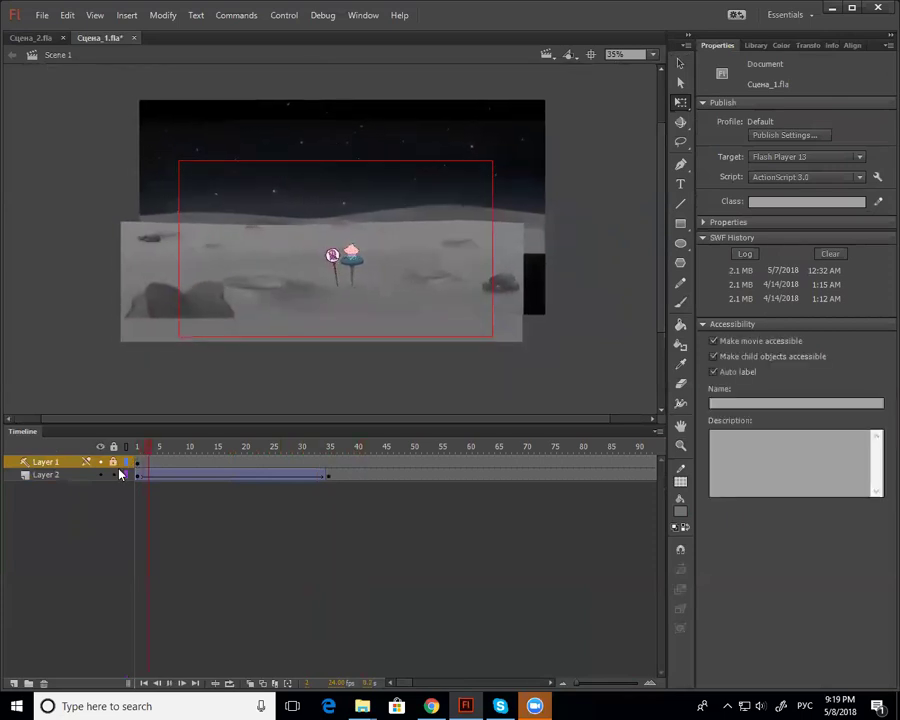
key(Return)
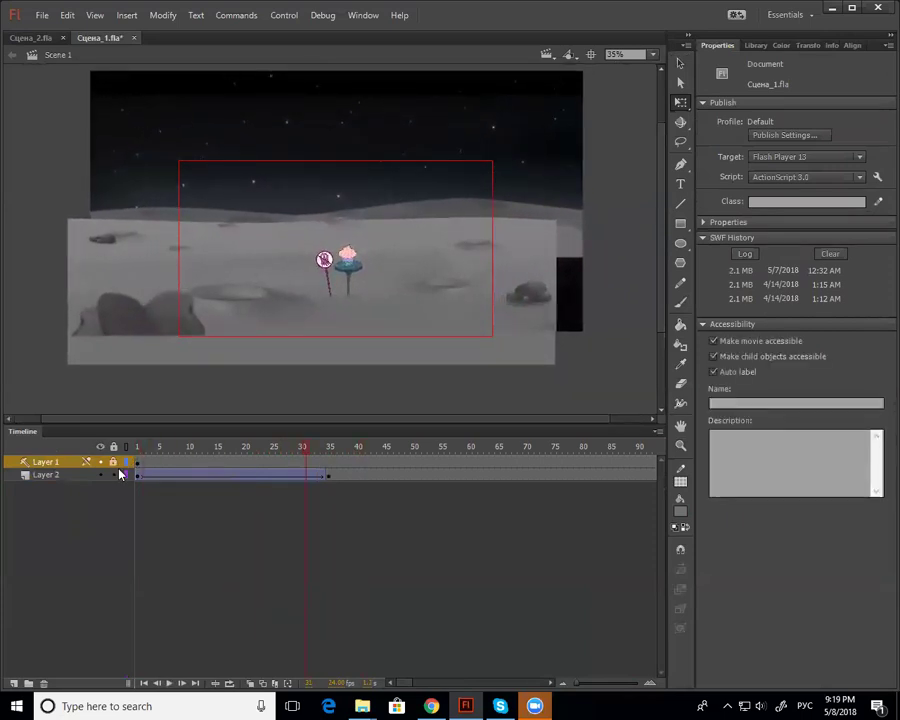
key(ctrl+1)
key(z)
alt+click(254, 282)
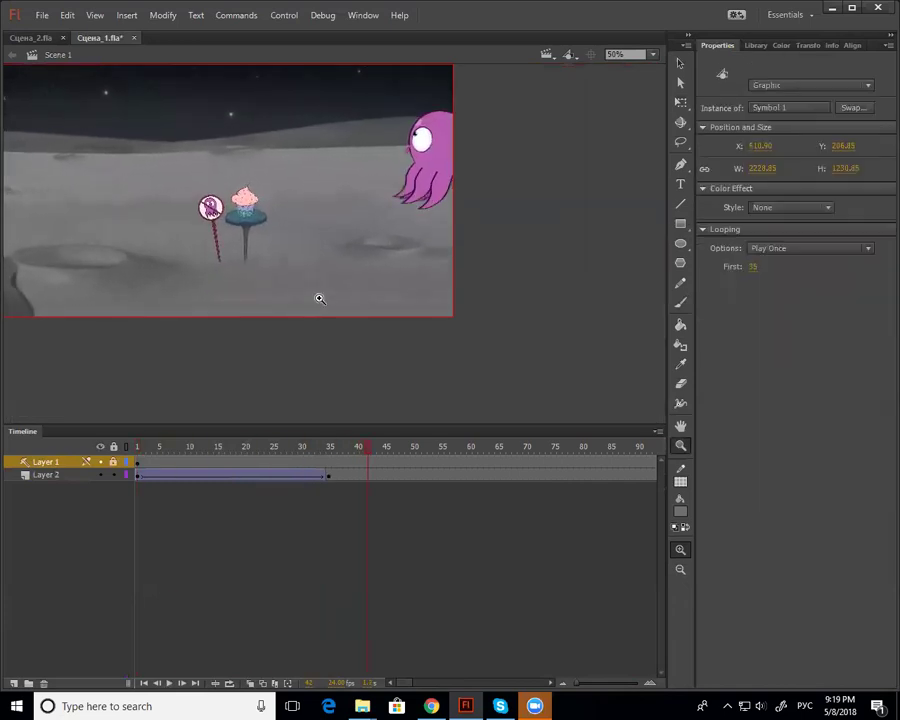
click(318, 299)
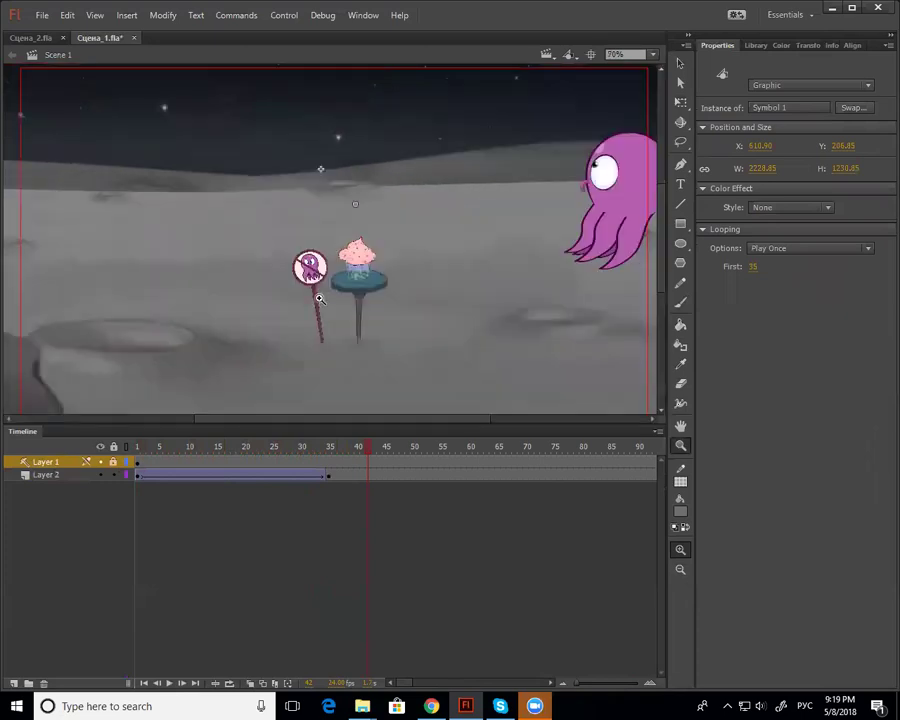
alt+click(345, 295)
Give the Layer 2 tween a custom S-shaped ease curve with a slow start and slow end, and play it back
click(238, 474)
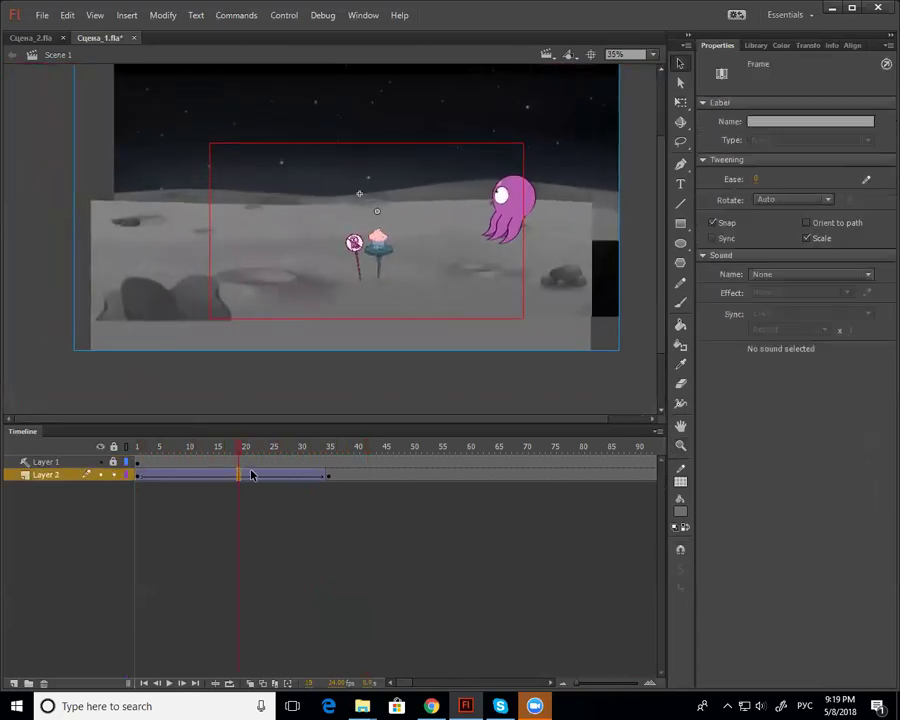
click(866, 179)
click(627, 241)
drag(512, 310, 496, 243)
click(283, 444)
drag(397, 378, 428, 424)
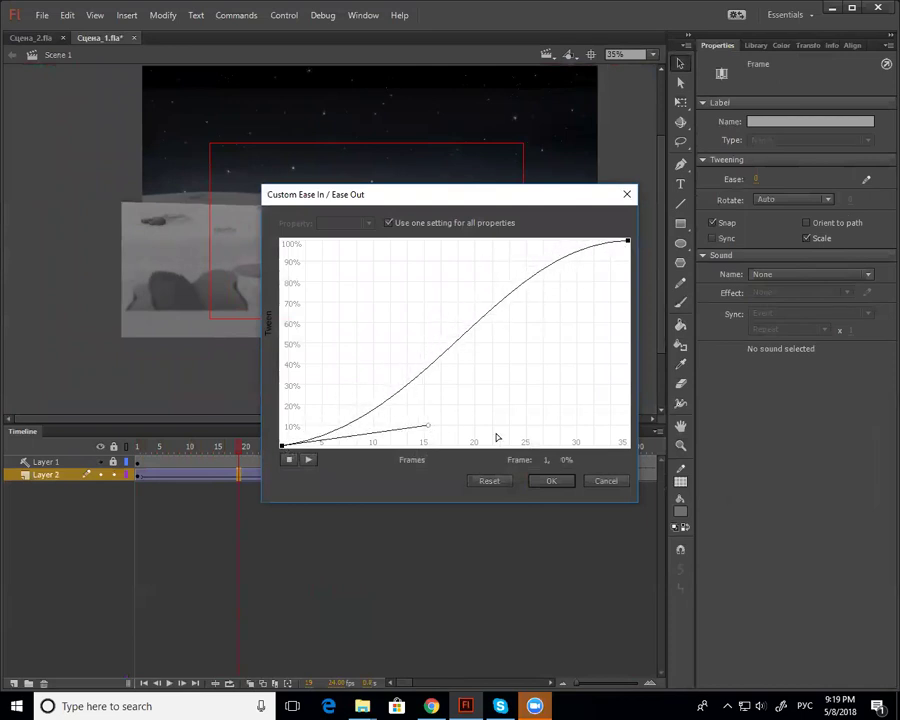
click(545, 482)
key(Return)
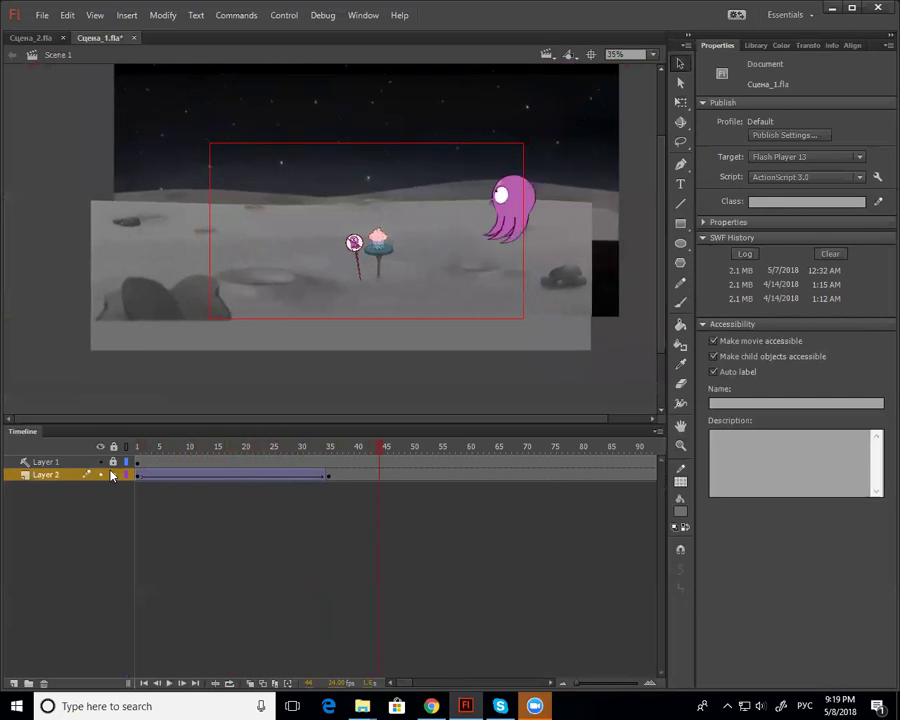
Check when the octopus appears from frame 36 inside Symbol 1 and how that follows the camera move in Scene 1
click(328, 476)
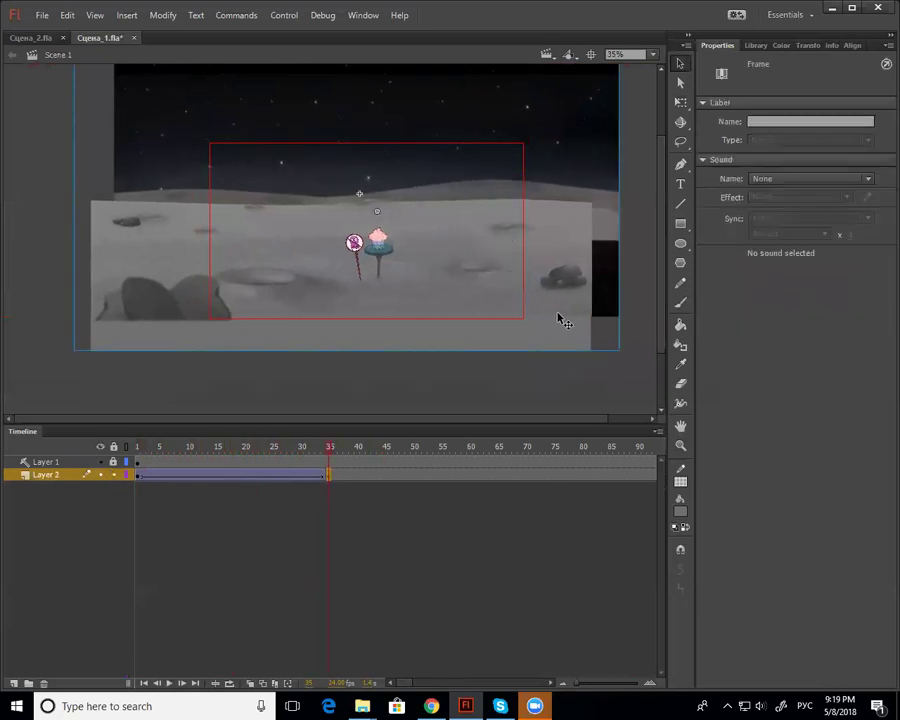
double_click(541, 335)
drag(331, 457, 379, 472)
click(334, 500)
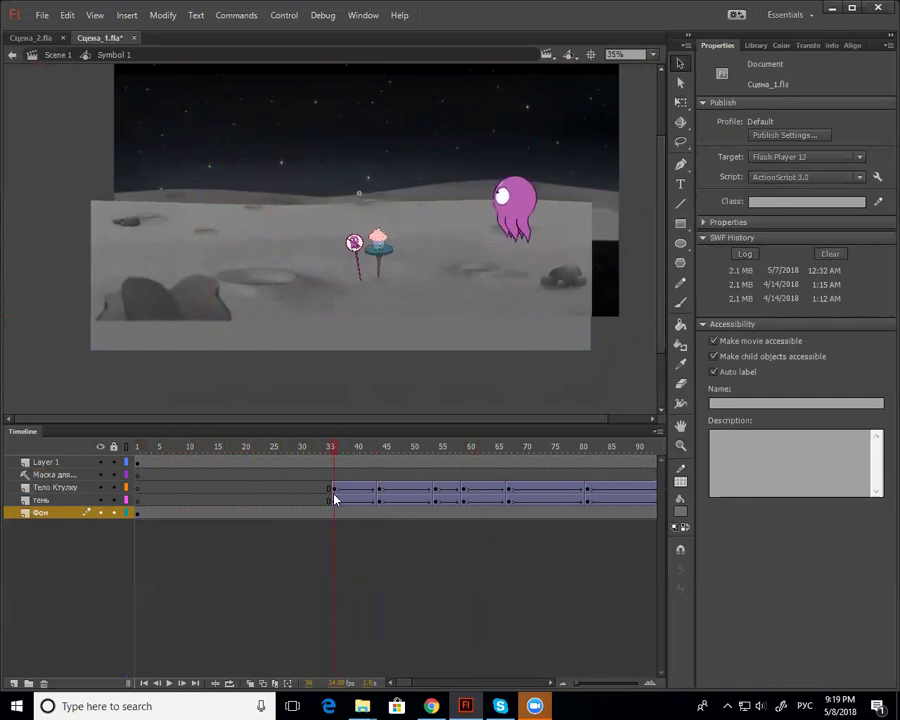
click(44, 58)
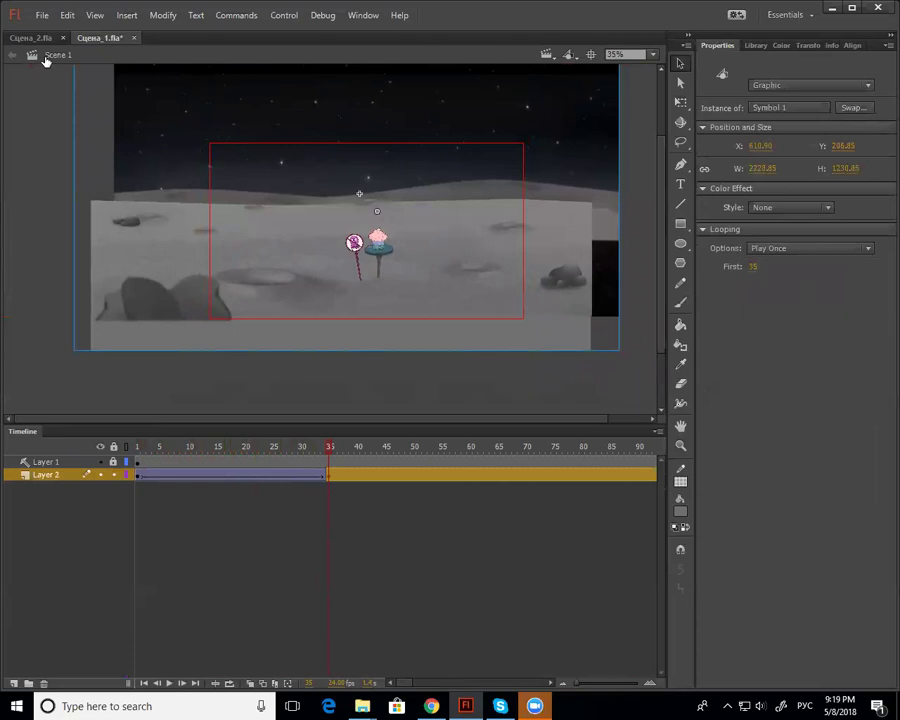
key(Return)
key(Return)
mouse_move(338, 447)
mouse_down()
mouse_move(330, 448)
mouse_move(352, 450)
mouse_up()
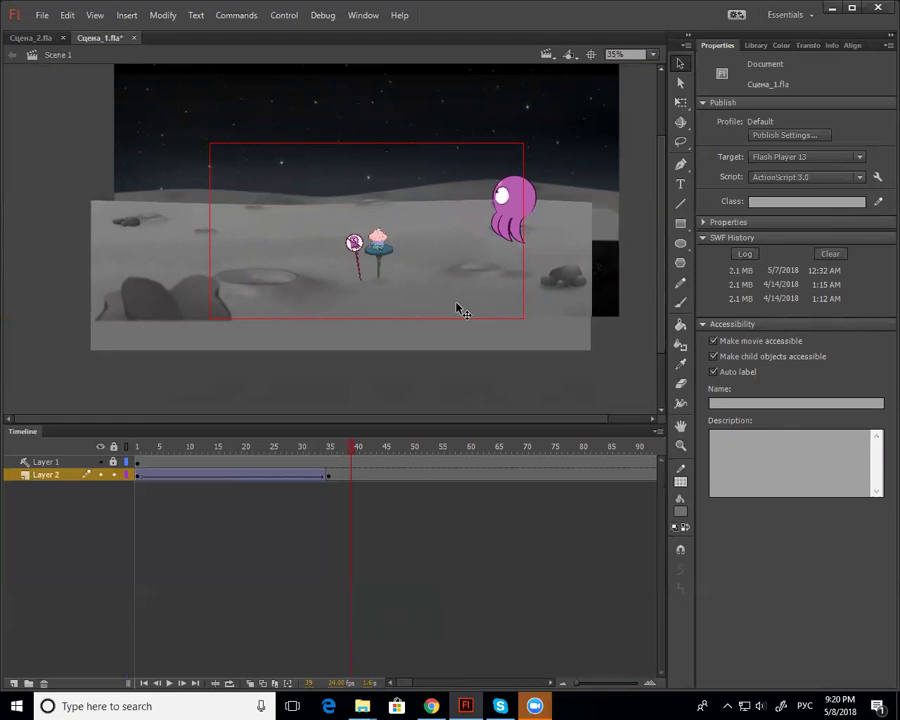
Remove frames 36 to 53 from all layers of Symbol 1 to cut the start of the octopus's entrance
double_click(506, 298)
drag(351, 453, 434, 470)
click(335, 497)
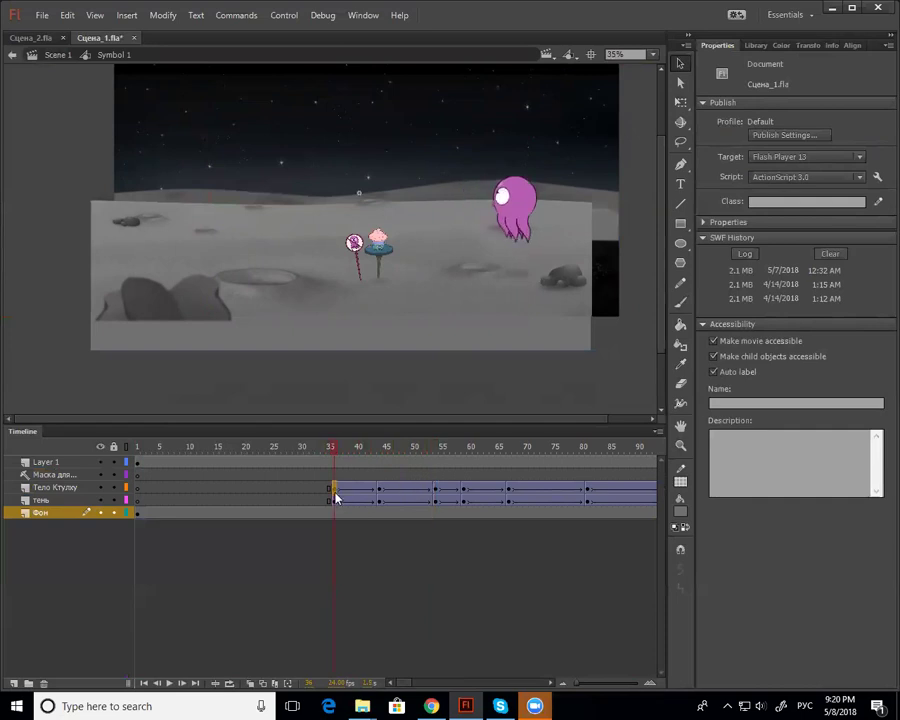
drag(335, 497, 380, 487)
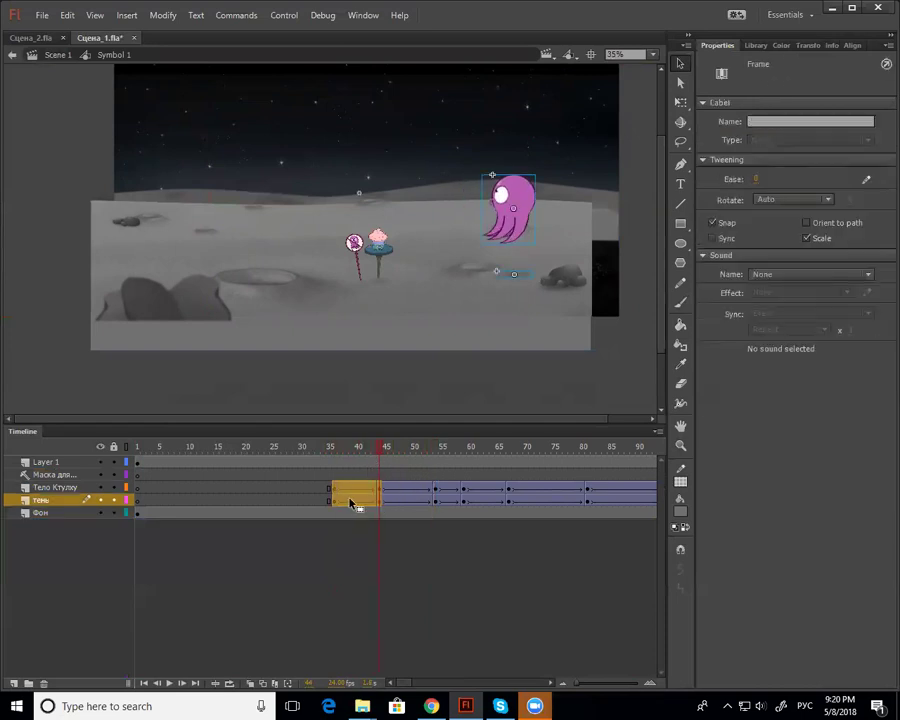
drag(390, 461, 333, 516)
click(429, 488)
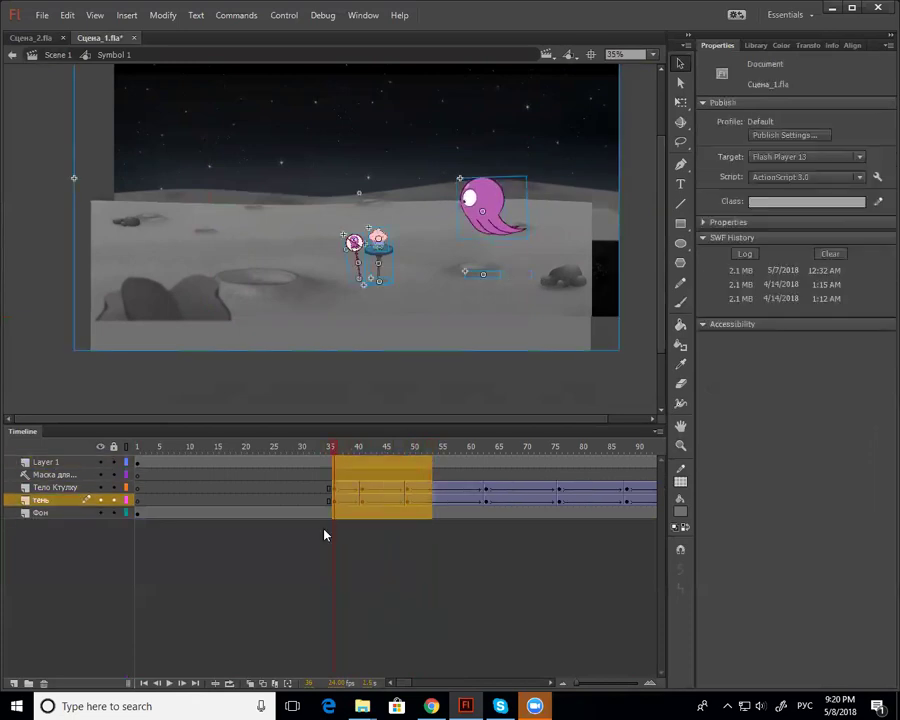
Examine the octopus's motion between frames 36 and 63, its nested body symbol, and its first appearance in Scene 1
drag(337, 450, 336, 505)
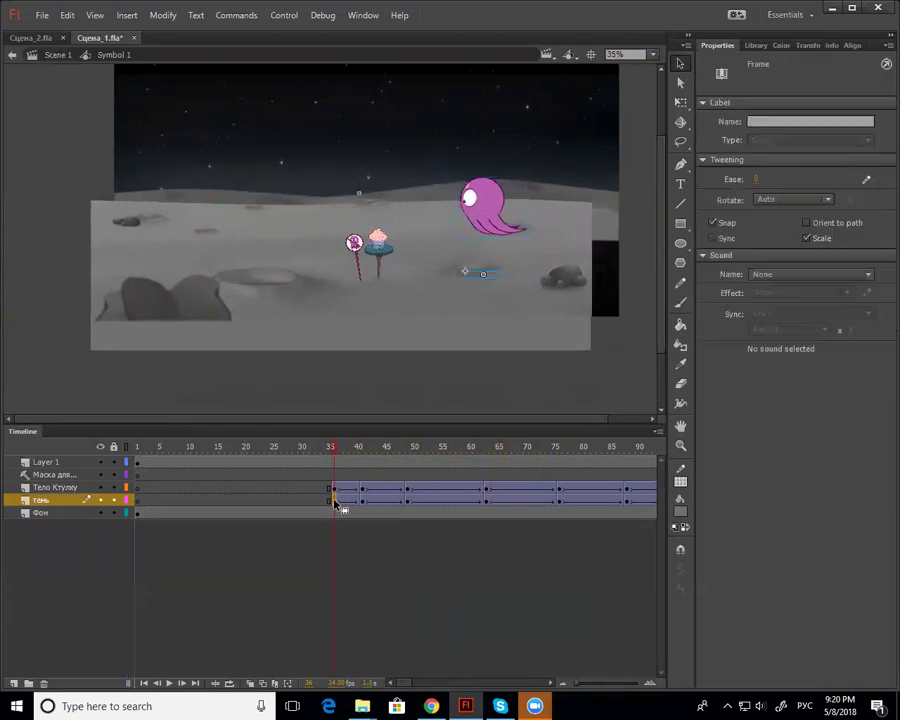
click(486, 489)
mouse_move(478, 463)
mouse_down()
mouse_move(398, 468)
mouse_move(327, 488)
mouse_move(486, 470)
mouse_up()
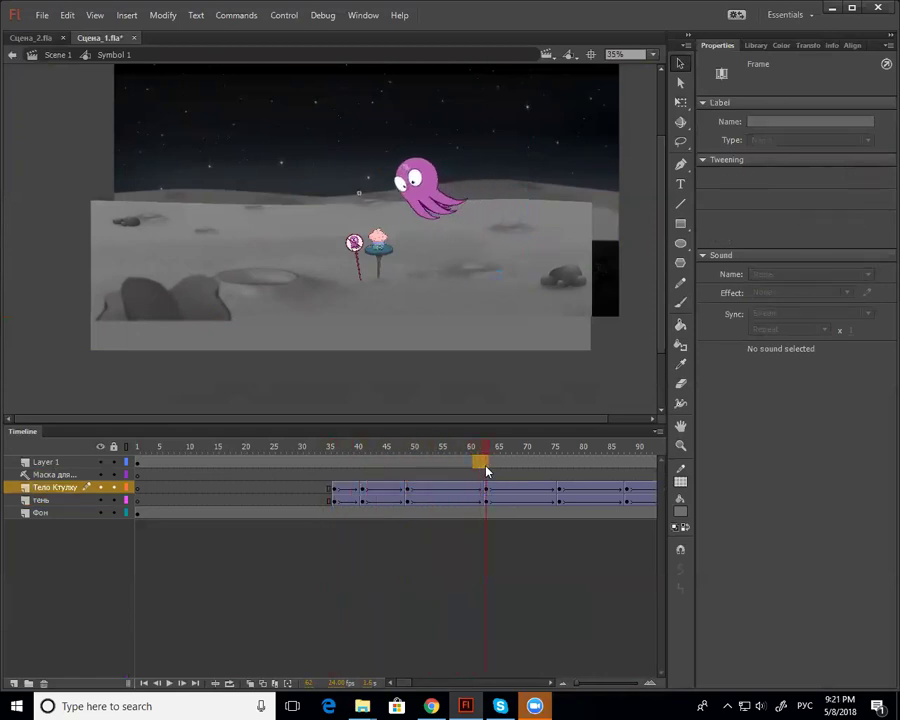
click(334, 488)
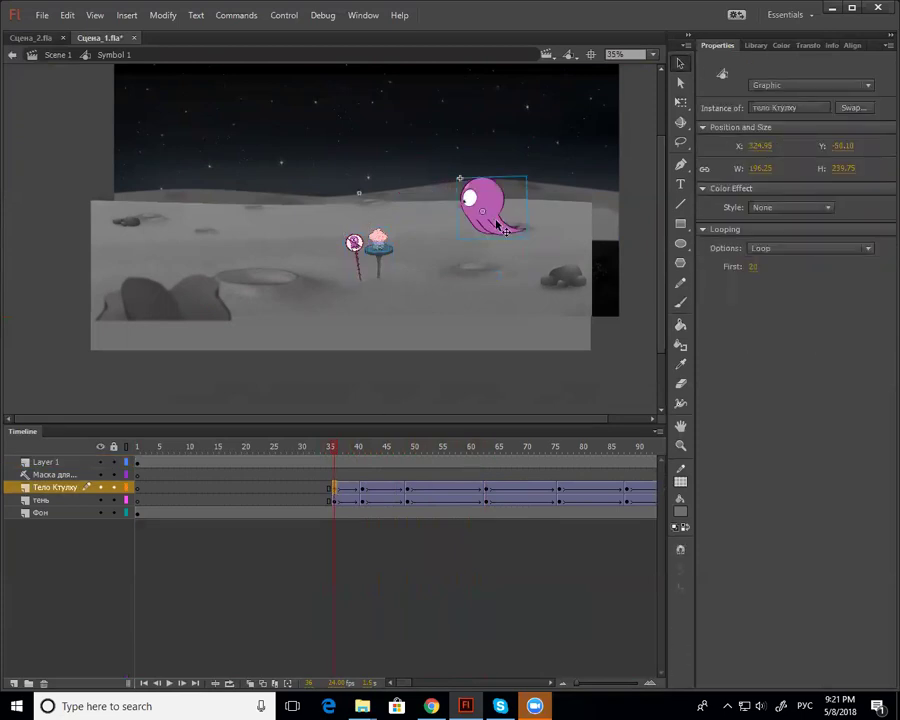
double_click(490, 212)
drag(235, 457, 330, 470)
click(48, 54)
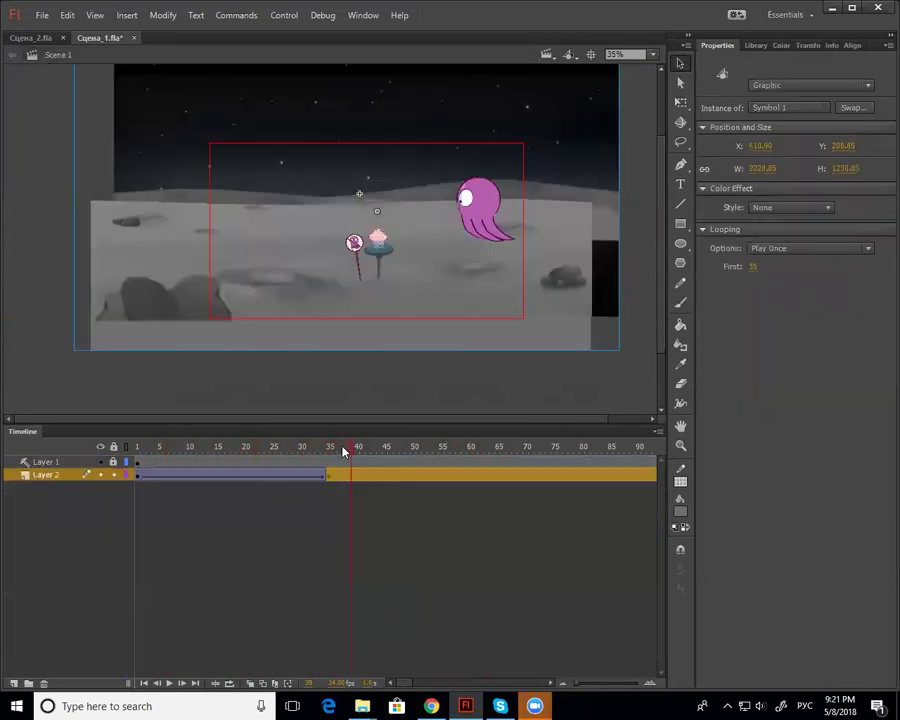
In Symbol 1, convert frames 36 to 62 of the Тело Ктулху and тень layers to individual keyframes
double_click(492, 262)
click(338, 456)
drag(338, 456, 337, 503)
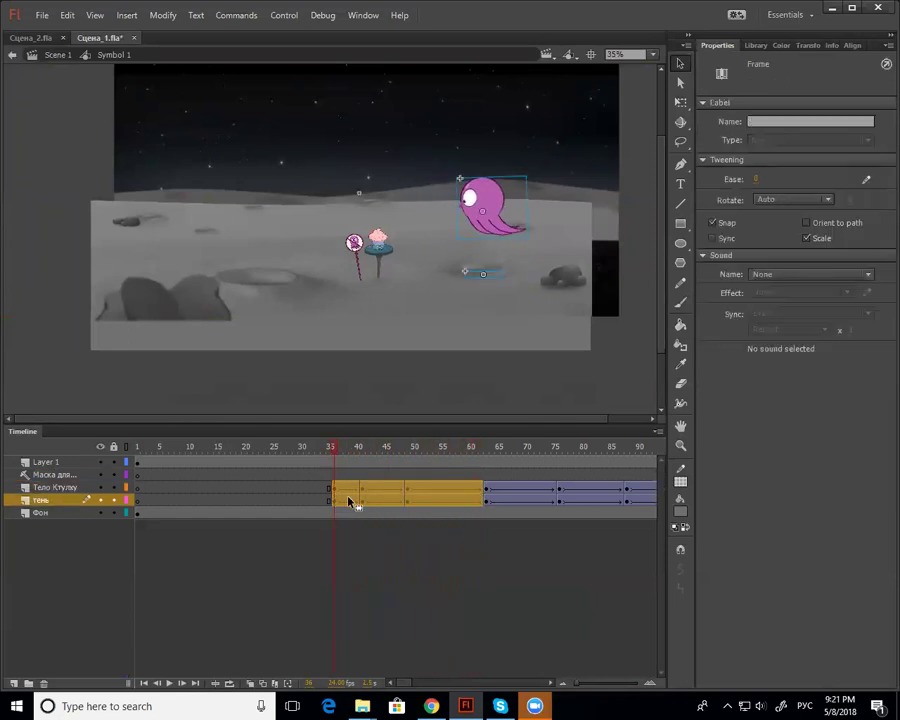
key(F6)
Remove four frames starting at frame 37 across all Symbol 1 layers to speed up the octopus's entrance
click(336, 457)
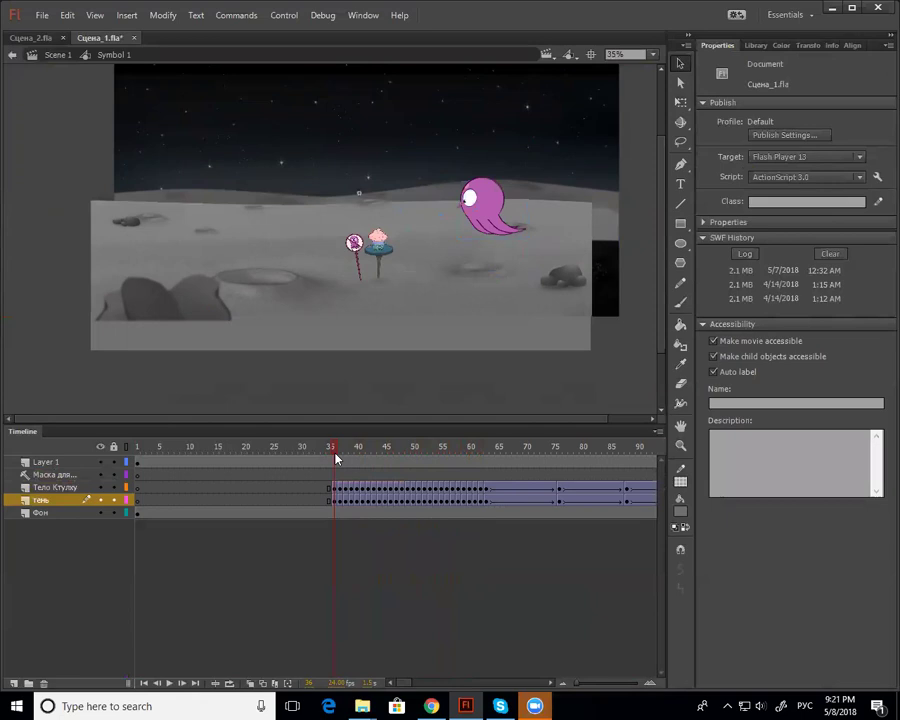
drag(339, 468, 345, 525)
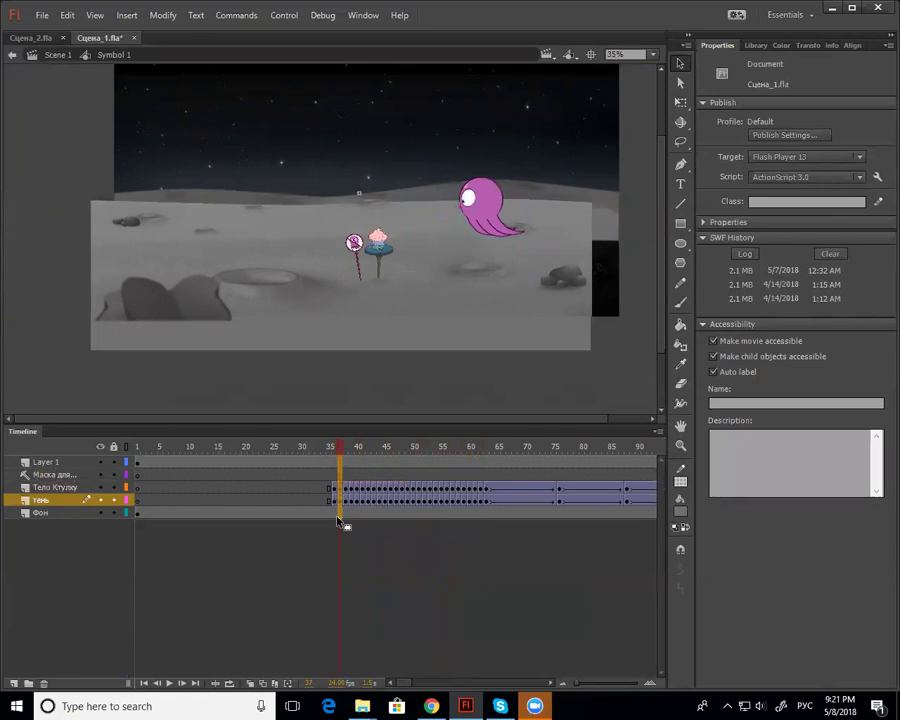
key(shift+F5)
key(shift+F5)
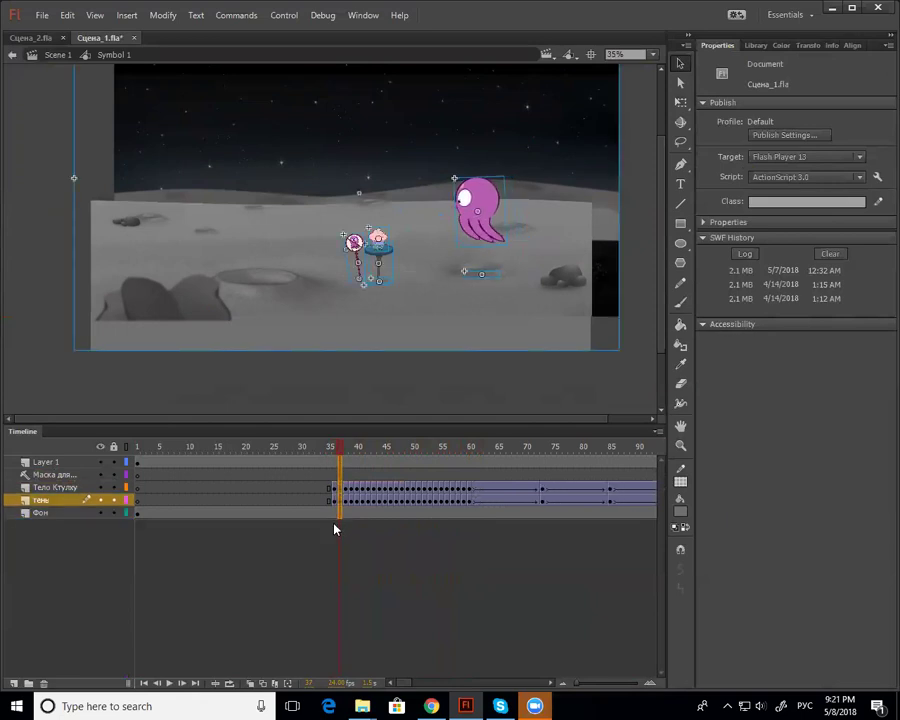
click(338, 453)
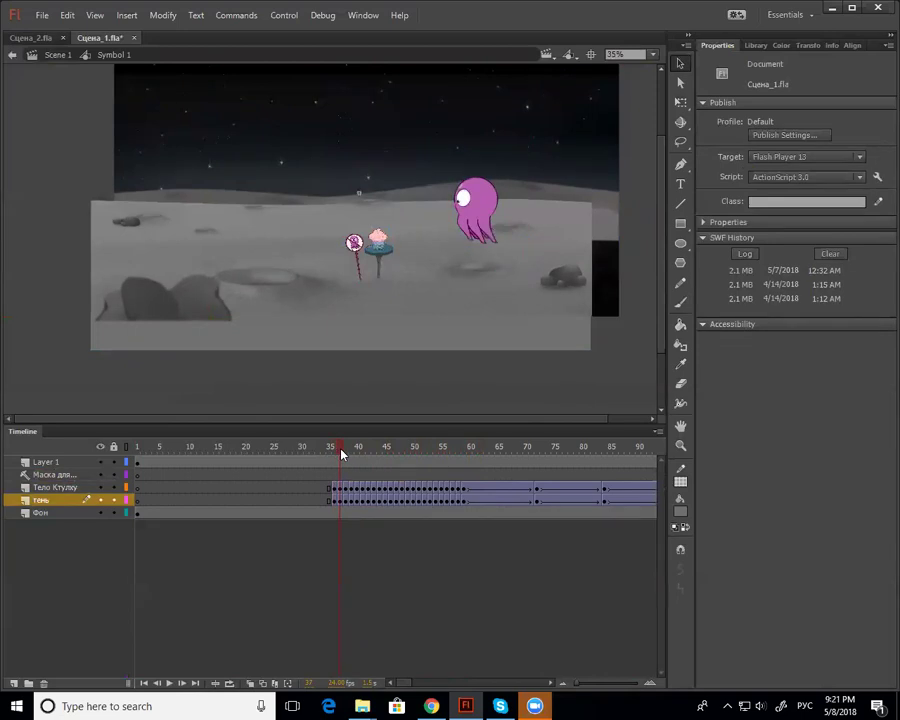
Remove three more frames around frames 38 and 39 across all Symbol 1 layers
drag(345, 462, 345, 515)
key(shift+F5)
click(345, 463)
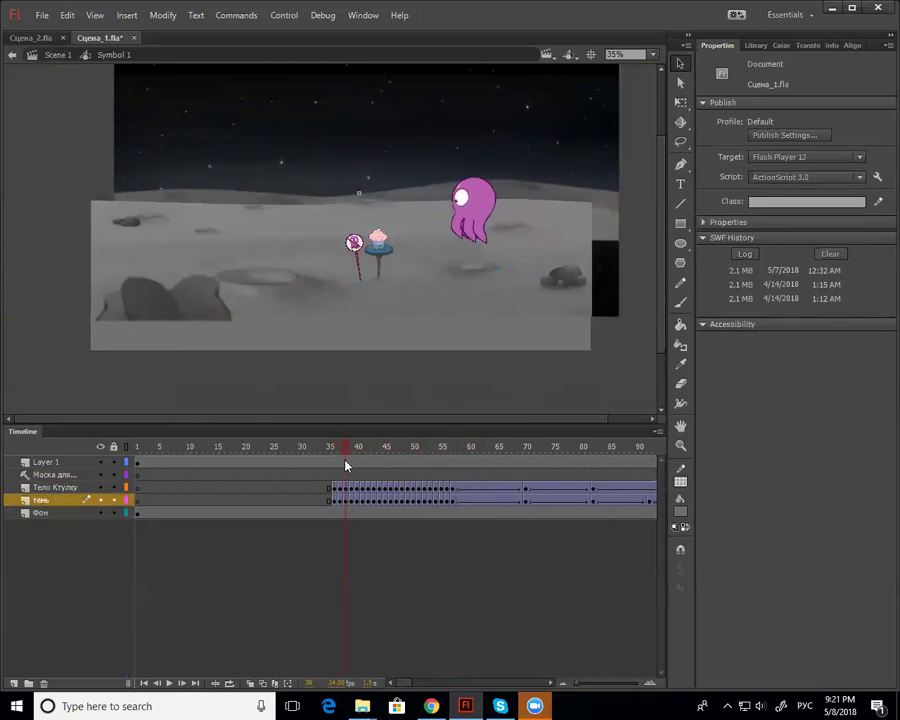
click(354, 461)
click(359, 456)
drag(352, 478, 346, 518)
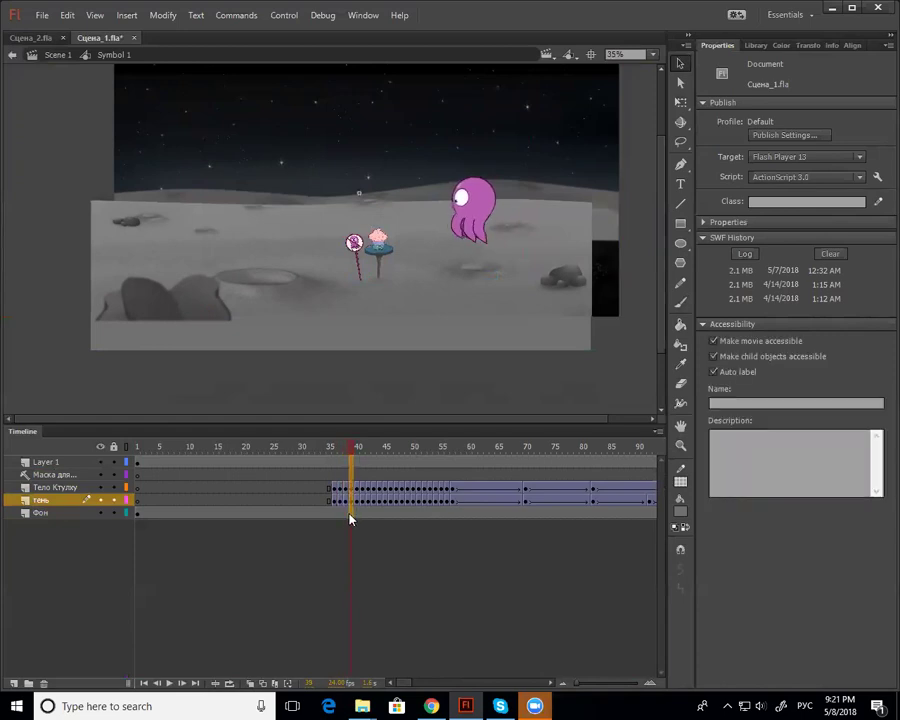
click(335, 453)
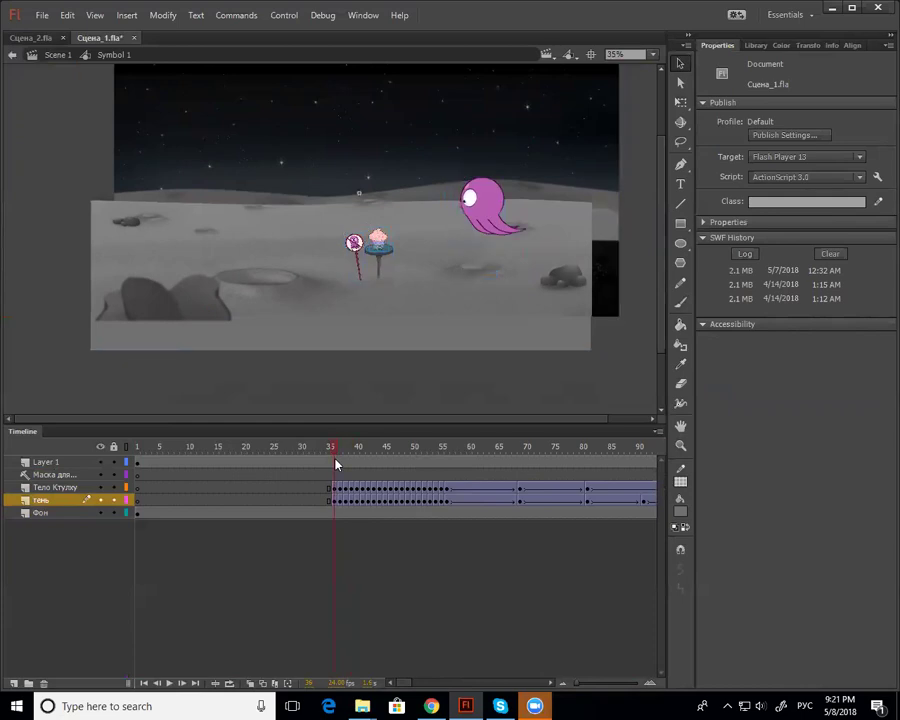
Add a keyframe at frame 36 of the Маска для... layer and brush a red circle around the octopus's head
click(334, 474)
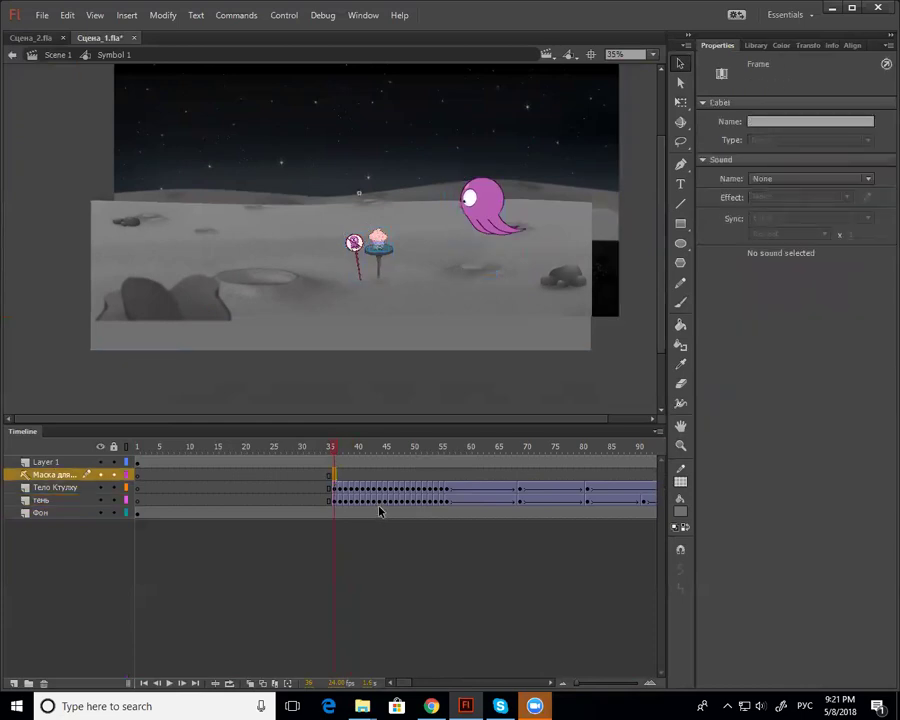
key(b)
click(462, 202)
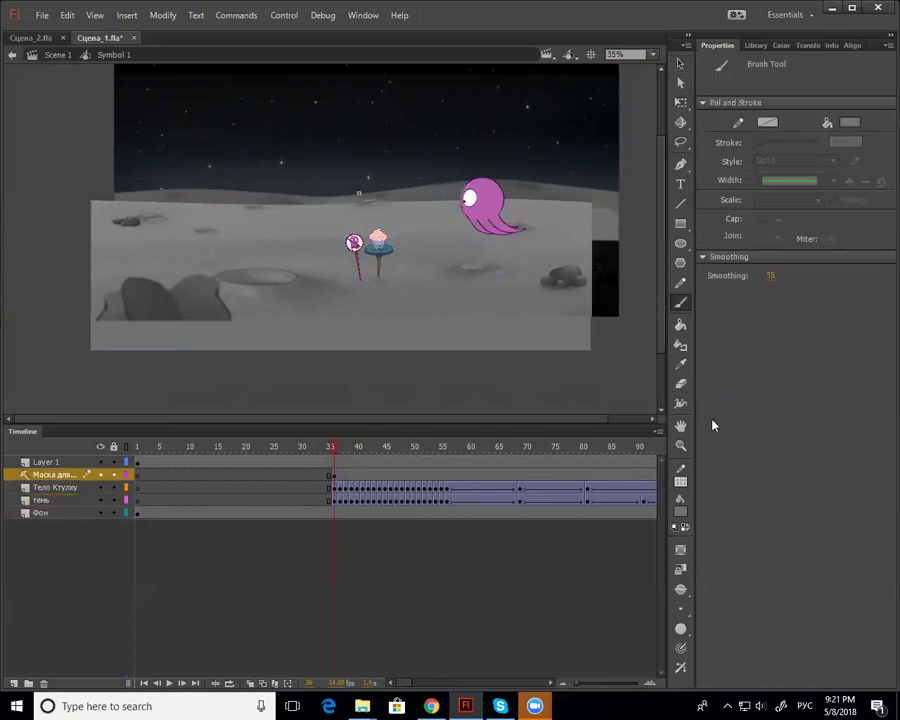
click(681, 514)
click(603, 331)
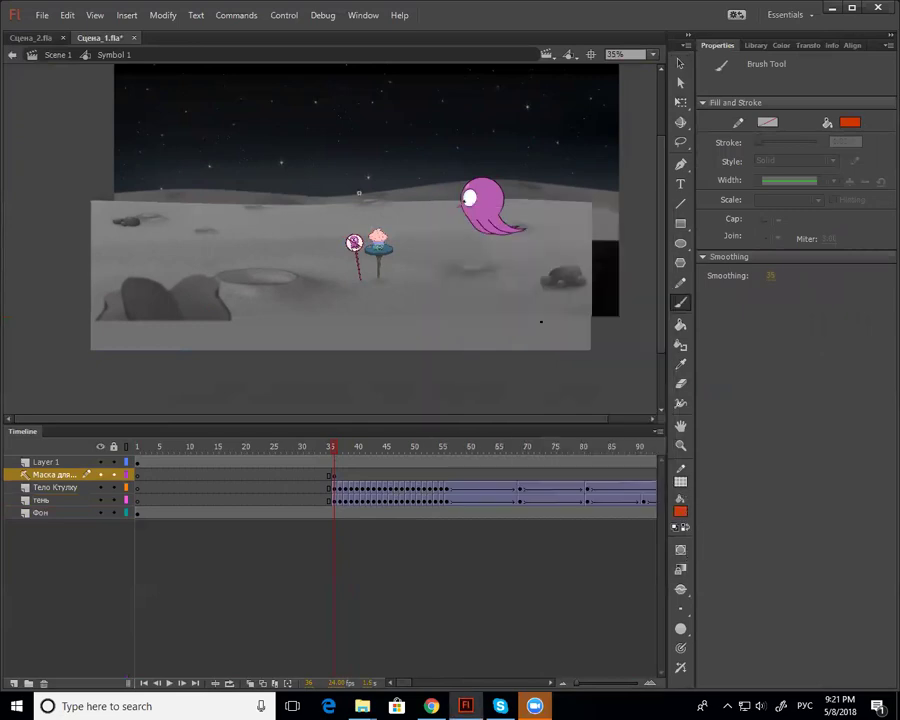
click(679, 650)
mouse_move(477, 182)
mouse_down()
mouse_move(468, 220)
mouse_move(497, 209)
mouse_up()
Brush a red circle around the octopus's head at frame 56, with a motion path and in-between circles leading from the first circle
click(444, 449)
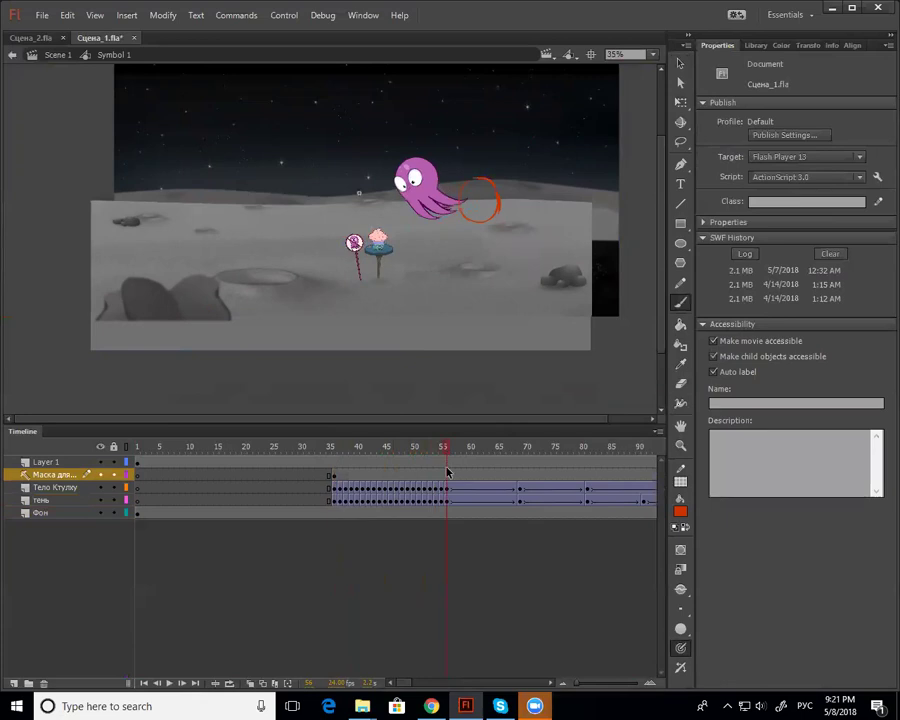
click(446, 474)
mouse_move(414, 161)
mouse_down()
mouse_move(398, 174)
mouse_move(401, 195)
mouse_move(428, 197)
mouse_move(405, 201)
mouse_up()
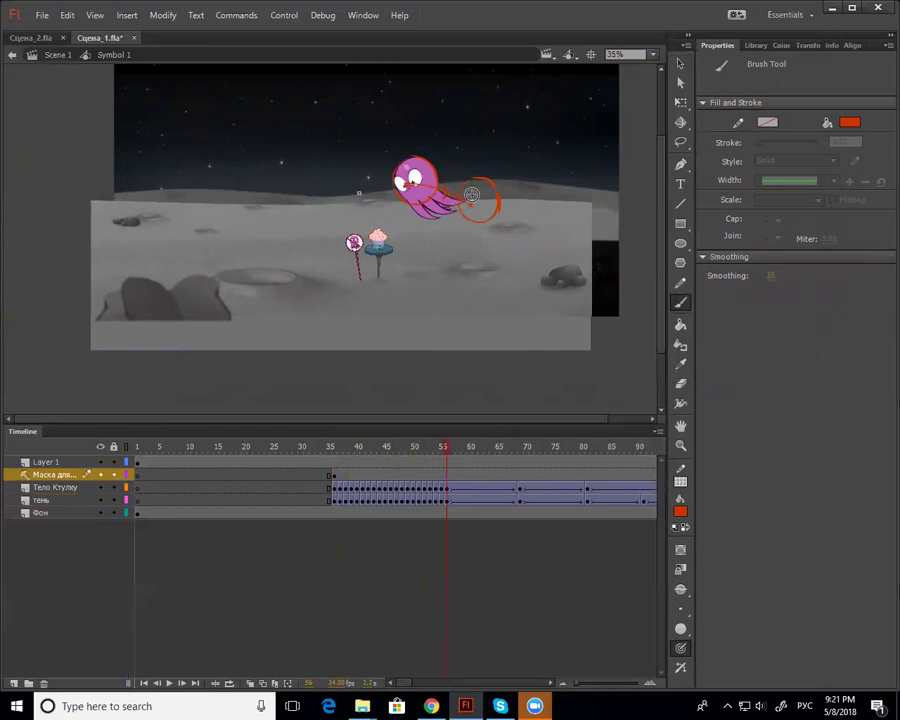
mouse_move(446, 168)
mouse_down()
mouse_move(444, 206)
mouse_move(436, 202)
mouse_up()
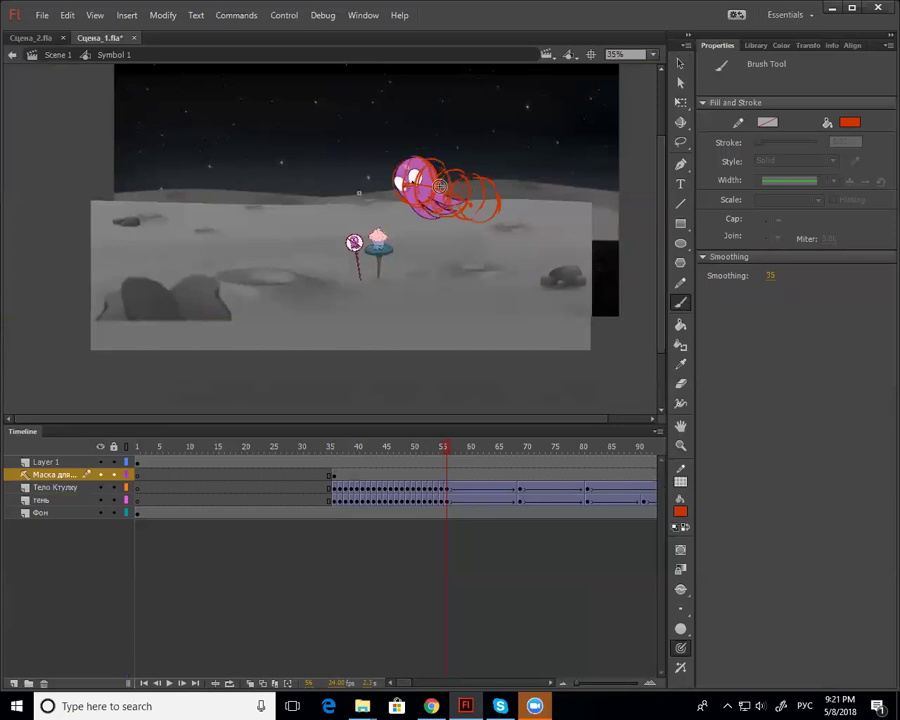
Remove five frames just after frame 36 across all layers, spacing the octopus's first jumps by the red circles
click(681, 66)
drag(338, 452, 336, 528)
key(shift+F5)
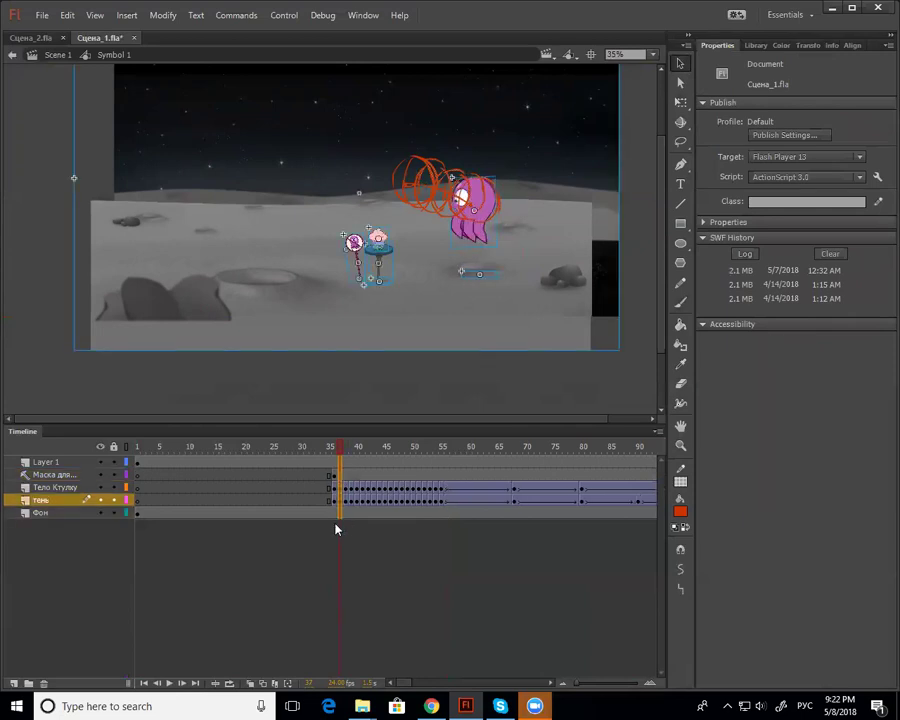
click(339, 452)
drag(340, 456, 345, 538)
key(shift+F5)
drag(343, 447, 347, 516)
key(shift+F5)
click(339, 450)
mouse_move(337, 460)
mouse_down()
mouse_move(369, 461)
mouse_move(333, 468)
mouse_move(346, 471)
mouse_up()
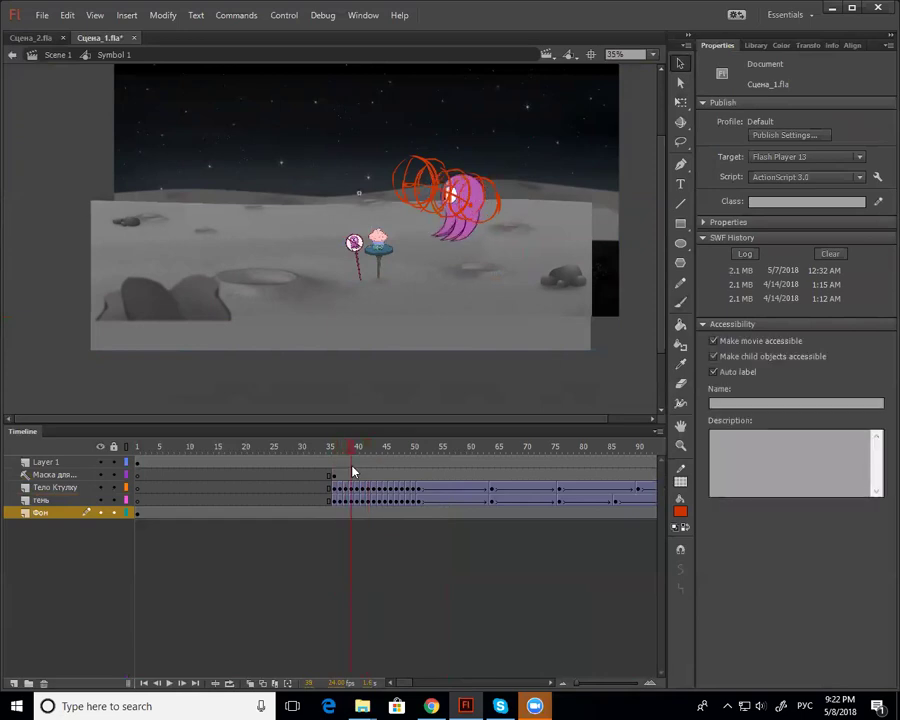
Remove the tween at frame 38 of the Тело Ктулху and тень layers, and cut three frames starting at frame 39 across all layers
click(345, 488)
click(347, 499)
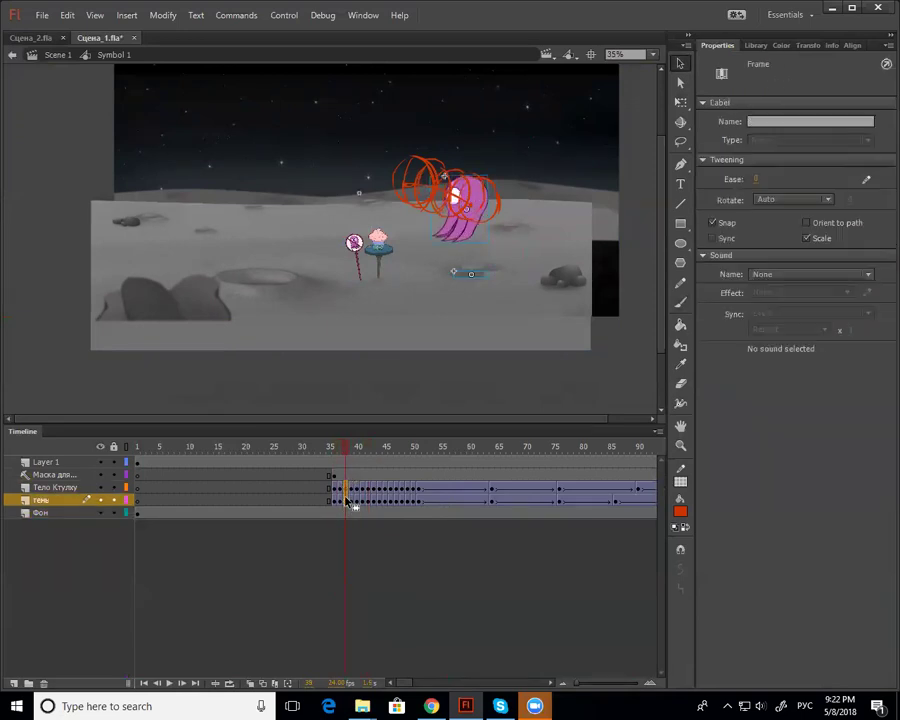
right_click(347, 497)
click(373, 406)
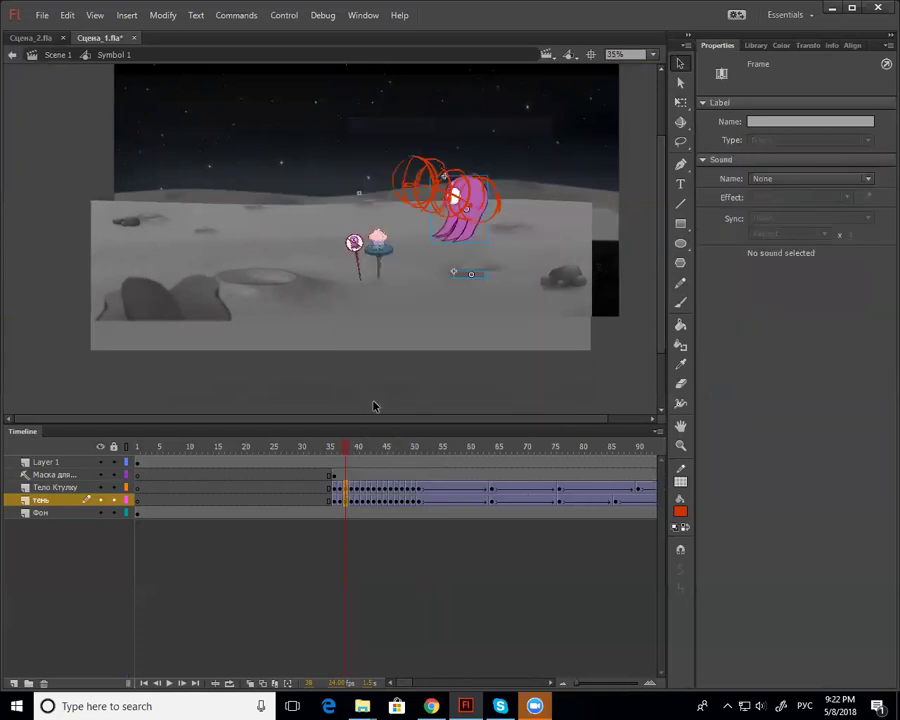
click(352, 457)
drag(352, 457, 348, 529)
key(shift+F5)
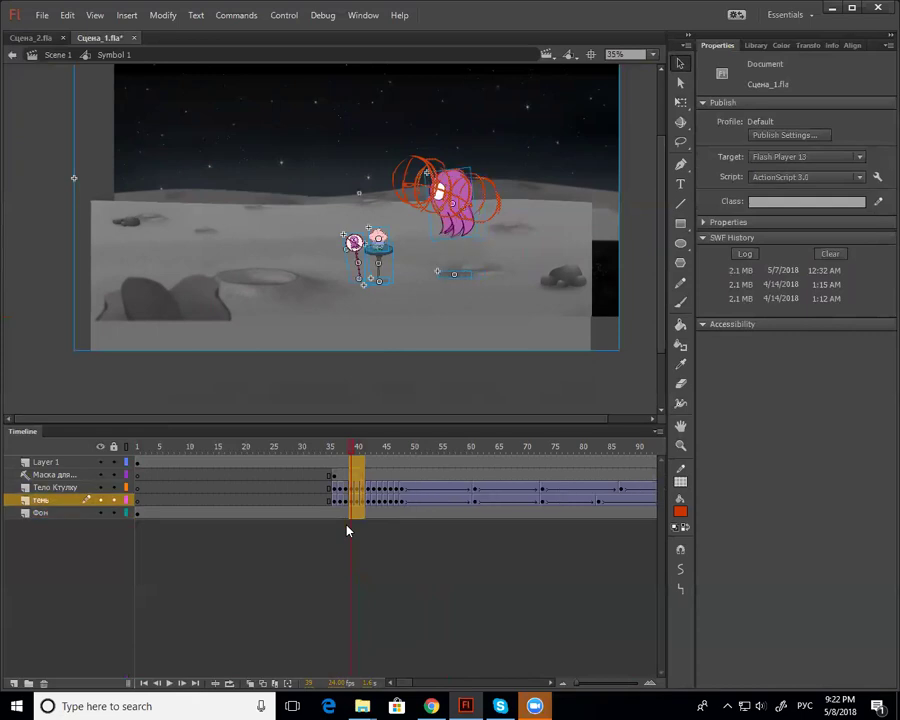
Remove four frames starting at frame 40 across all layers and play back the shortened entrance
click(352, 452)
click(355, 497)
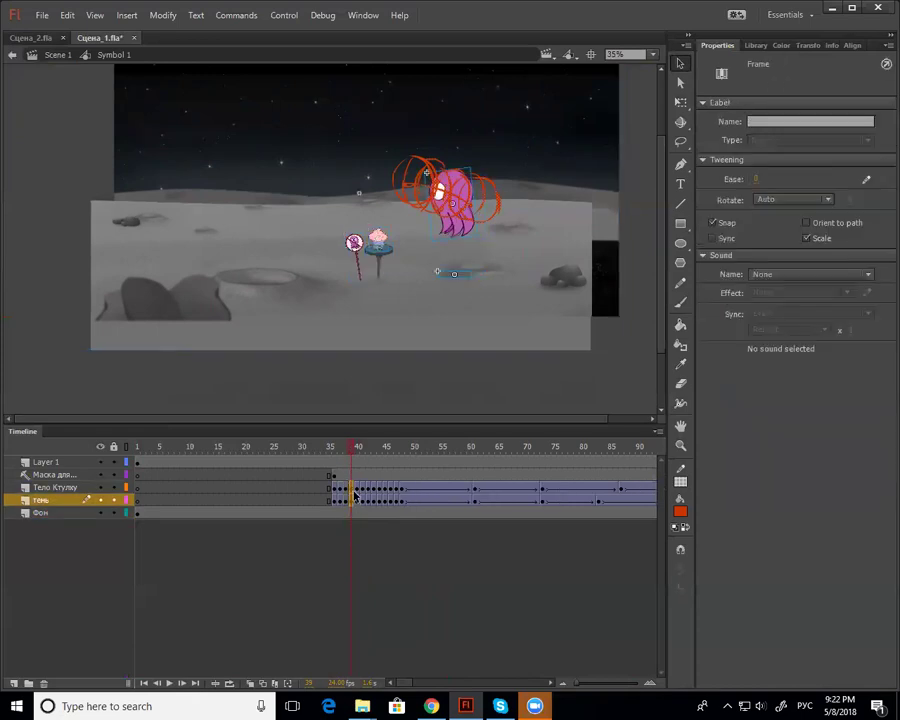
right_click(355, 497)
click(353, 456)
drag(355, 453, 358, 525)
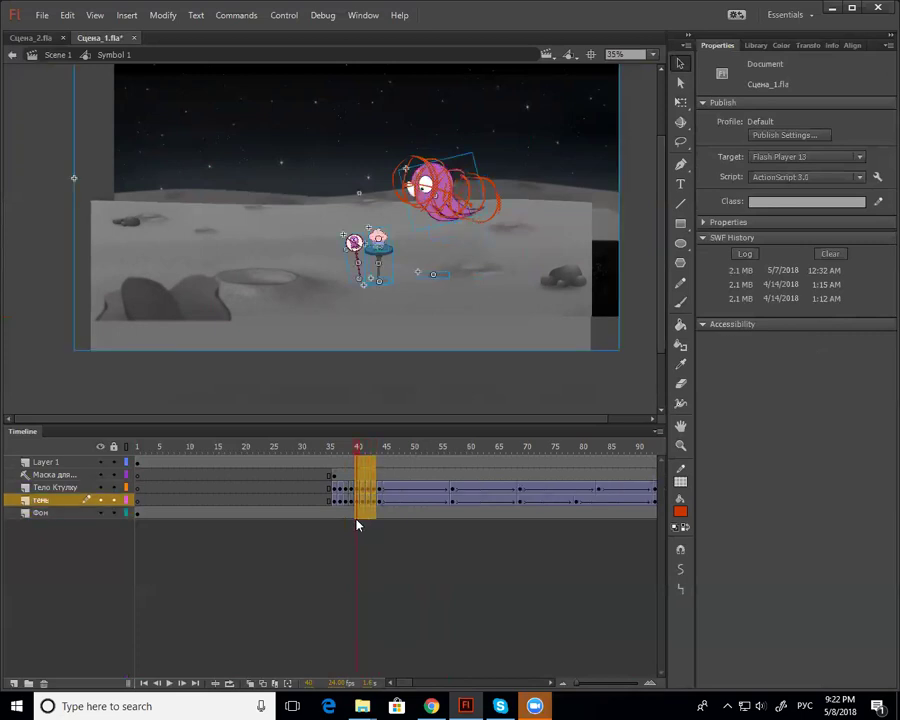
key(Return)
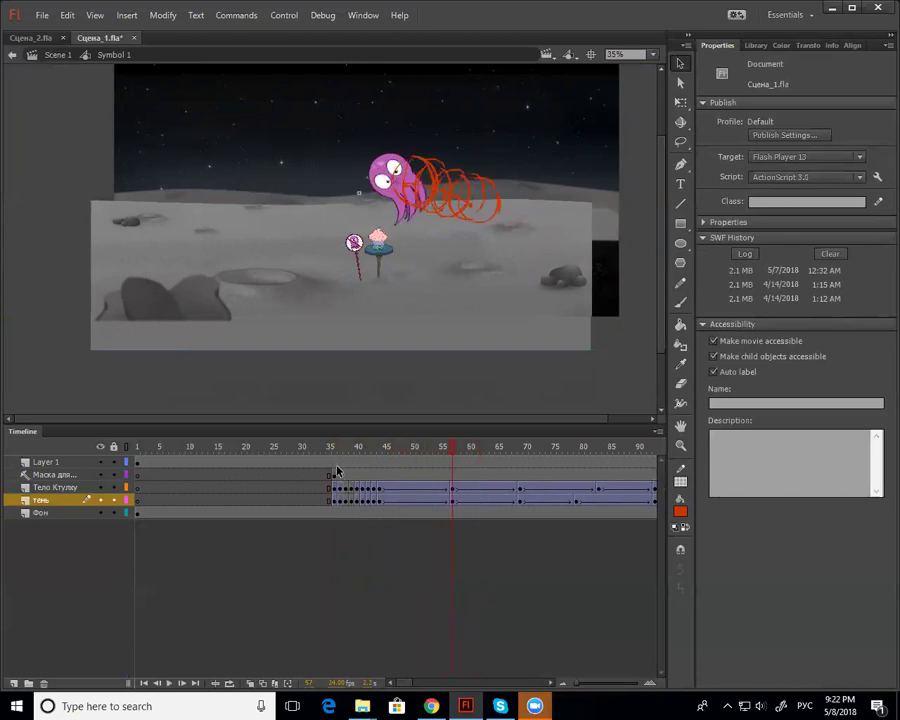
Remove the tweens from the closely spaced keyframes starting at frame 36 on the Тело Ктулху and тень layers
click(338, 499)
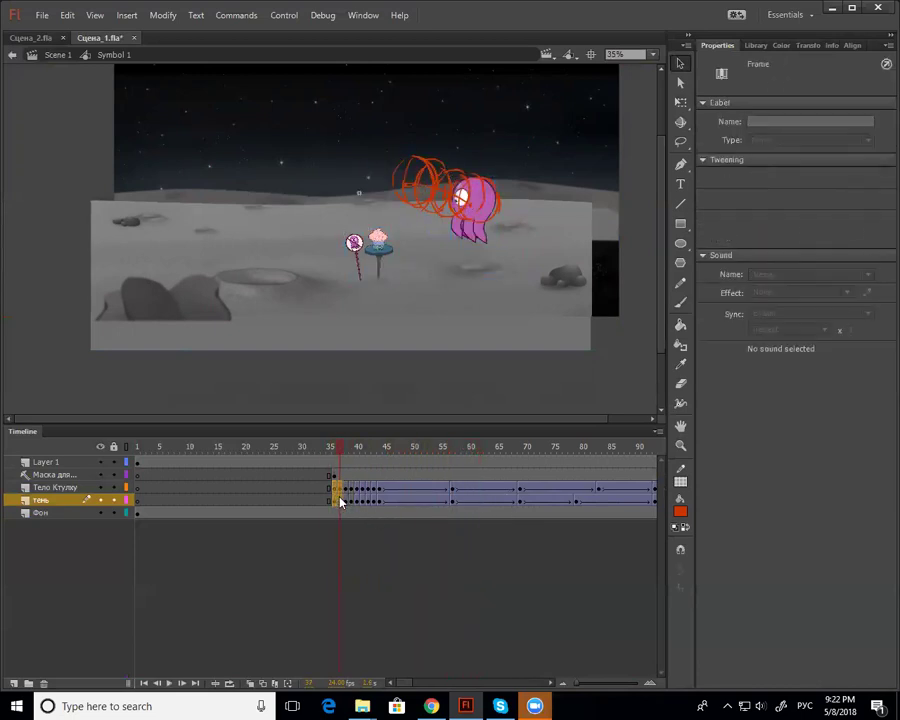
right_click(339, 498)
click(423, 136)
Insert one extra frame after each entrance keyframe across all layers, holding each pose from frame 36 for two frames, and preview it
click(357, 474)
drag(340, 474, 340, 514)
key(F5)
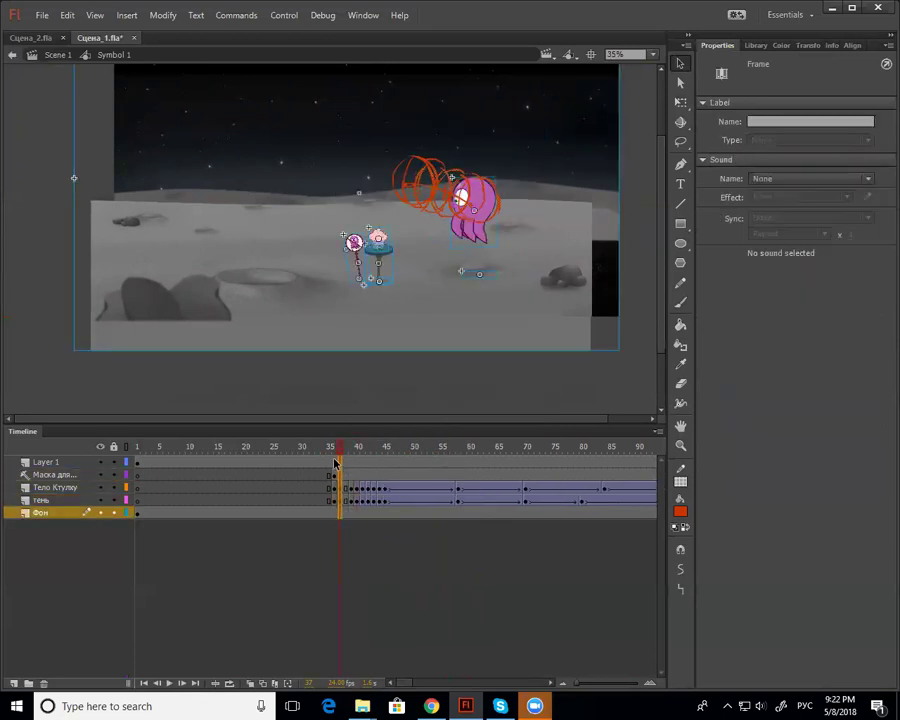
drag(336, 463, 380, 514)
key(F5)
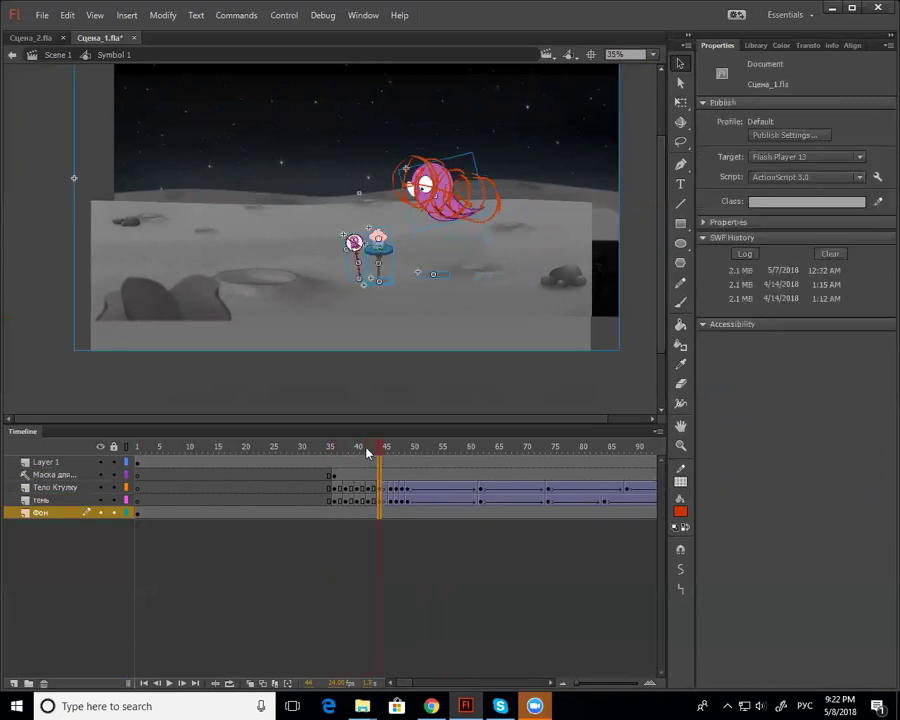
click(313, 447)
key(Return)
key(Return)
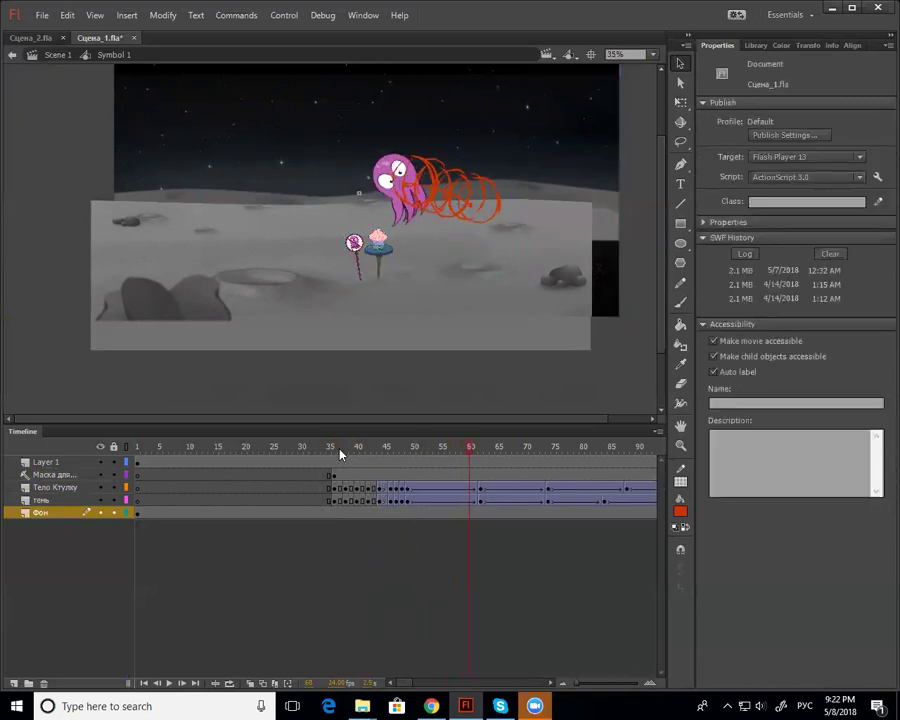
drag(360, 467, 339, 486)
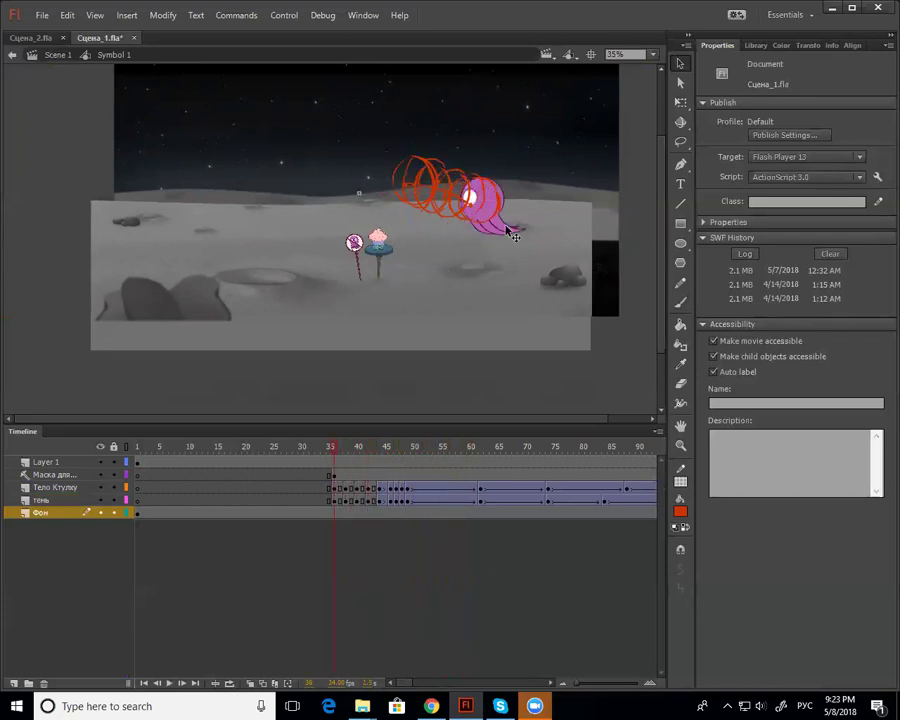
Lock all layers except the octopus and its shadow, and set the octopus instances in frames 36 to 44 to Single Frame looping
drag(118, 459, 114, 500)
click(275, 683)
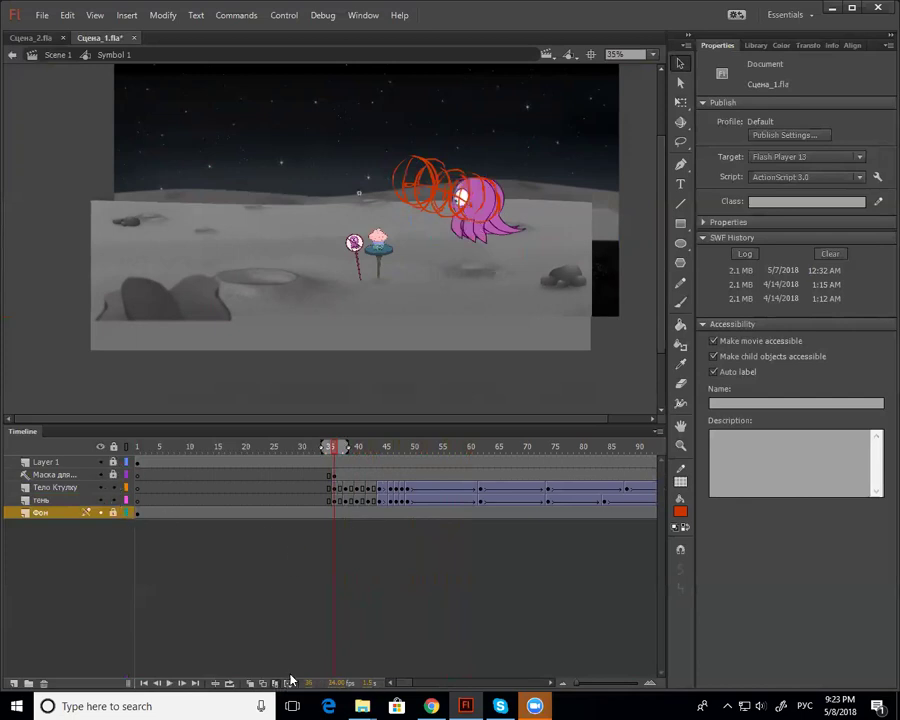
key(ctrl+a)
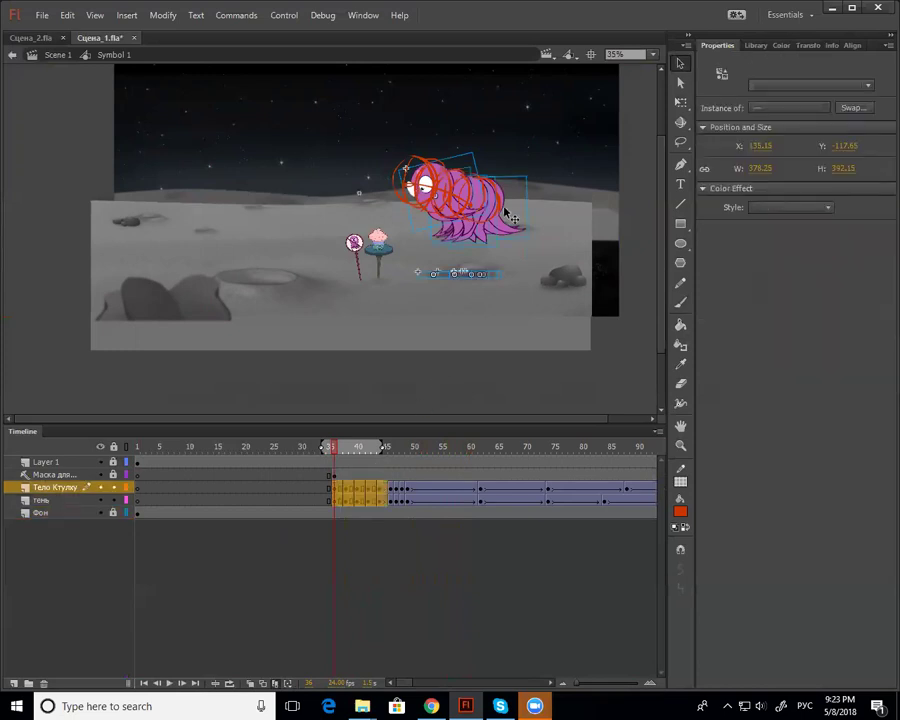
click(513, 236)
click(513, 238)
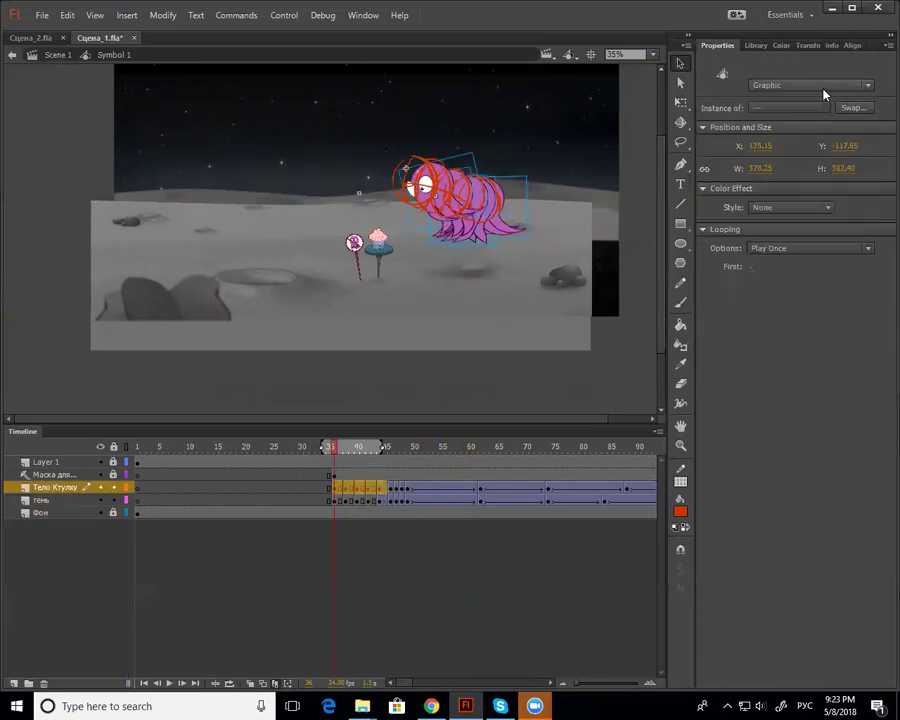
click(800, 248)
click(798, 294)
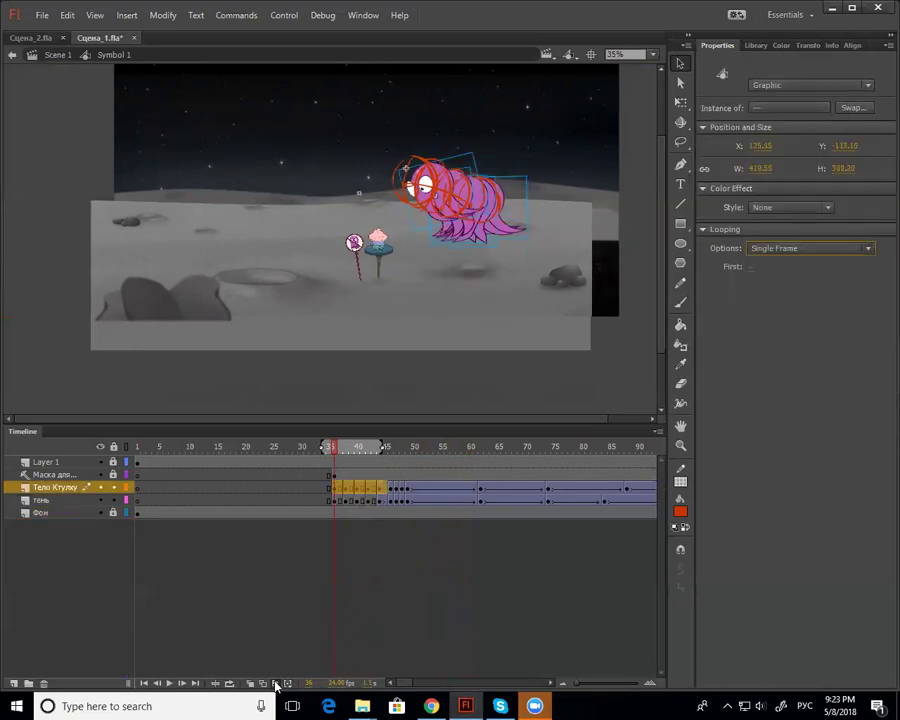
click(321, 543)
key(Return)
Add keyframes at frame 45 for the octopus and its shadow, and shift both slightly to the right at frame 44
drag(359, 460, 380, 466)
click(384, 499)
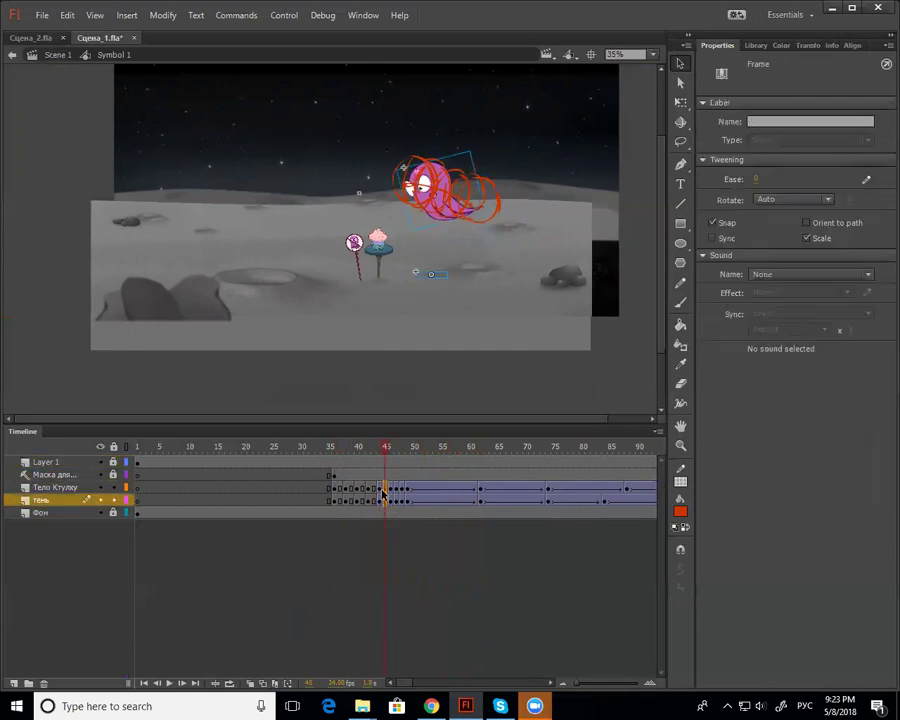
key(z)
click(430, 191)
key(b)
drag(380, 488, 380, 499)
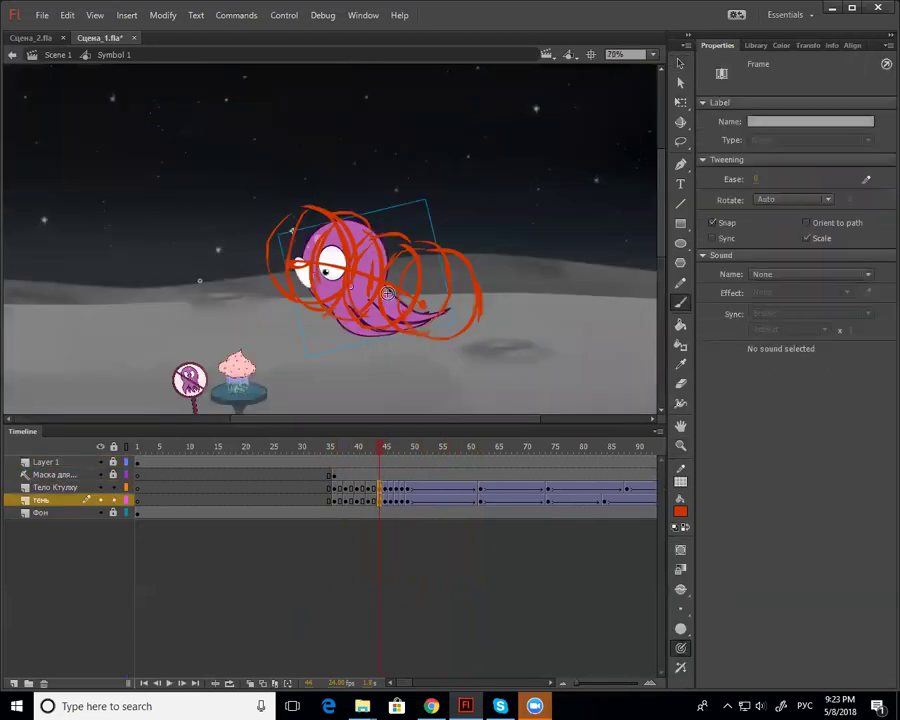
key(v)
drag(372, 288, 388, 289)
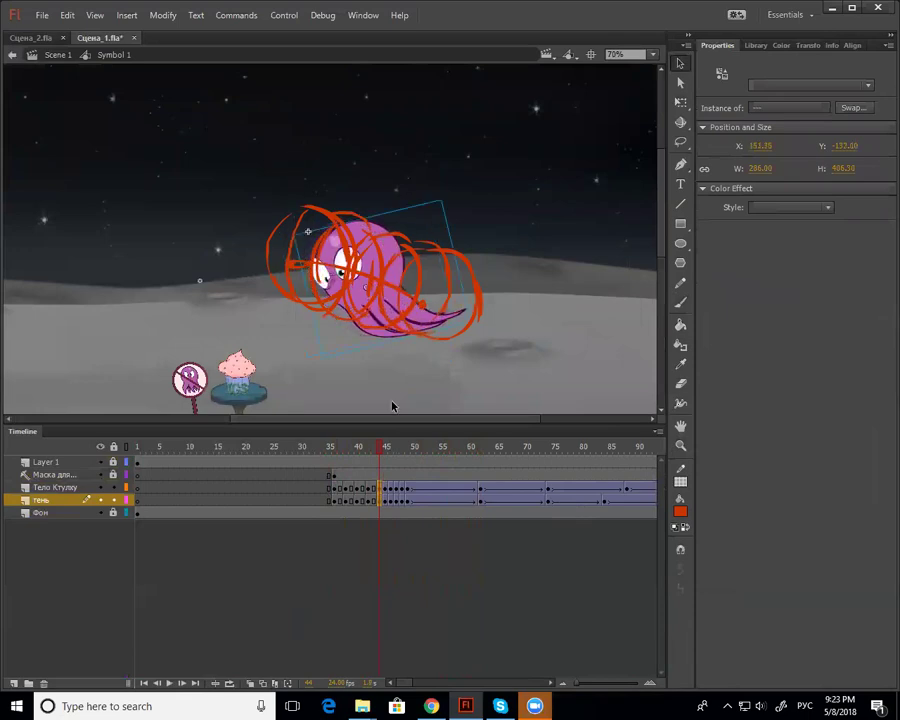
drag(378, 446, 360, 468)
key(Return)
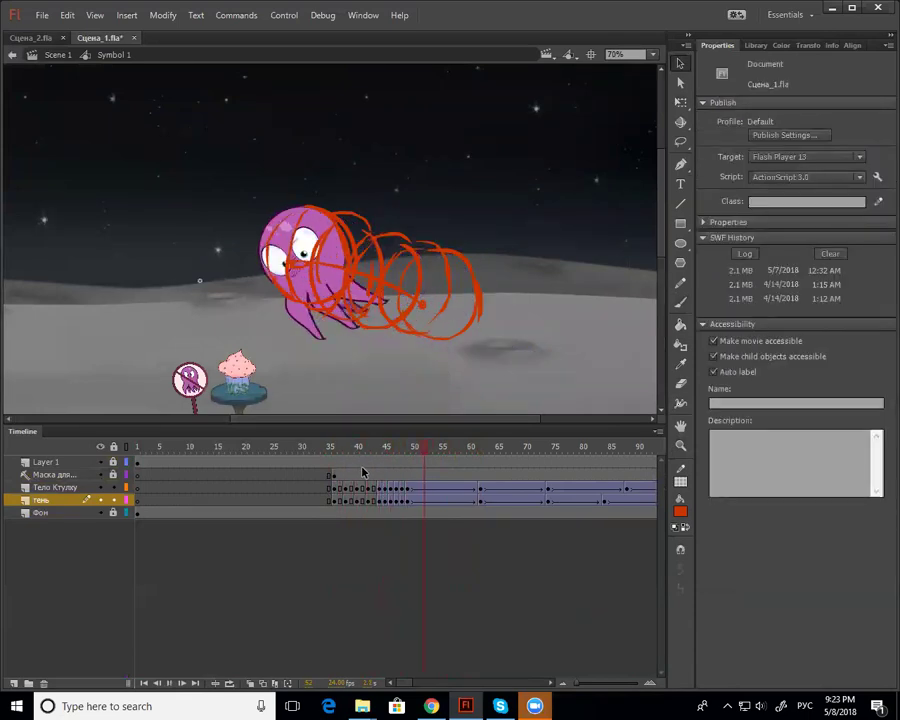
Delete the red guide sketches from frame 36 of the Маска для... layer and play back the entrance
key(F4)
drag(92, 463, 380, 686)
drag(434, 596, 440, 434)
key(z)
alt+click(384, 357)
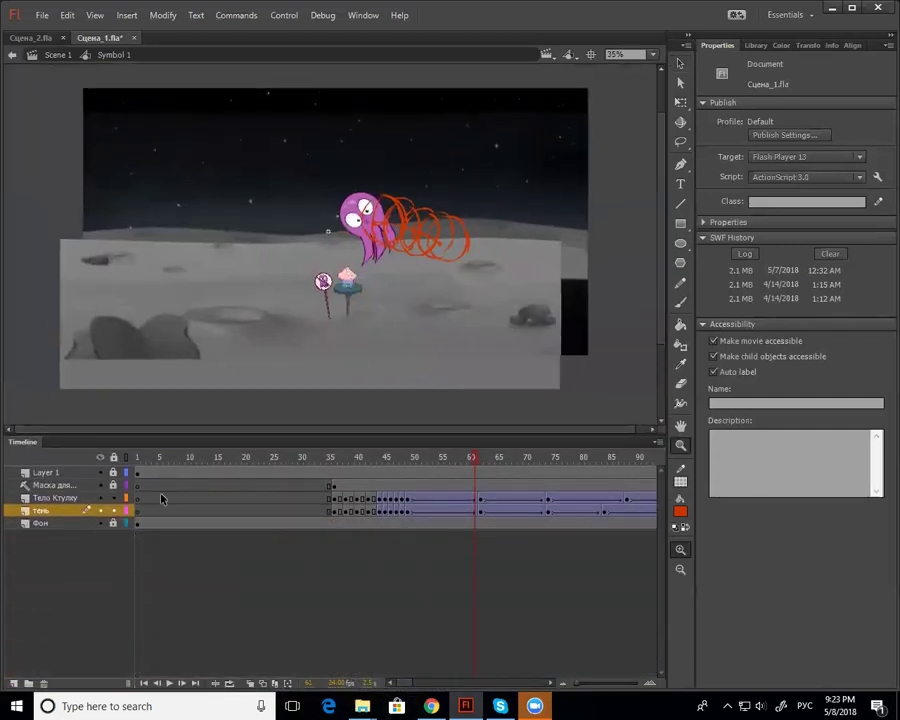
click(334, 486)
key(Delete)
key(comma)
key(period)
key(Return)
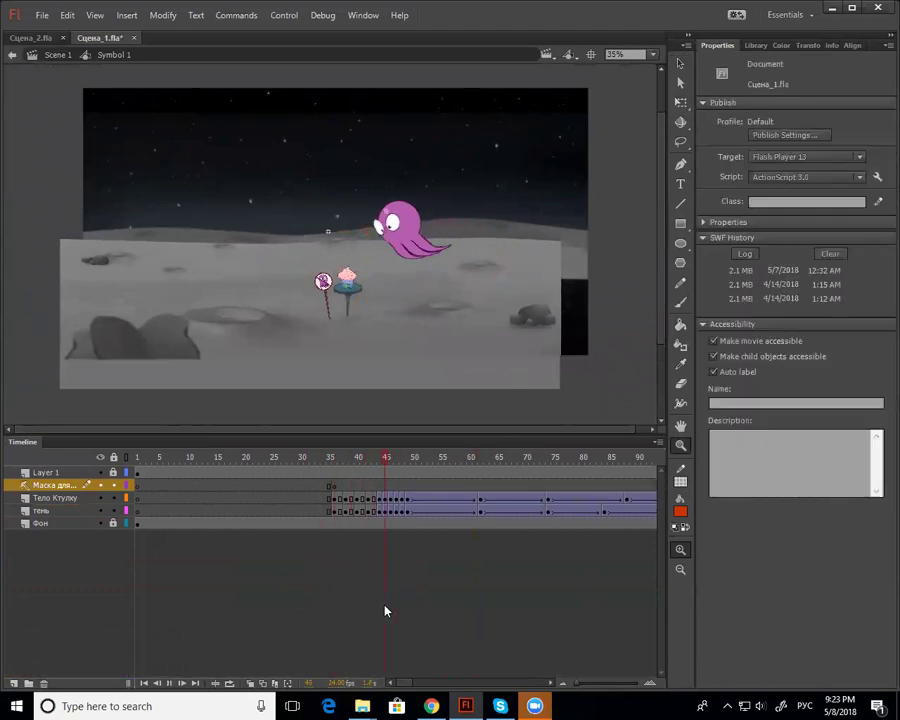
Replay the octopus's entrance and examine its held poses between frames 36 and 44
click(340, 552)
key(Return)
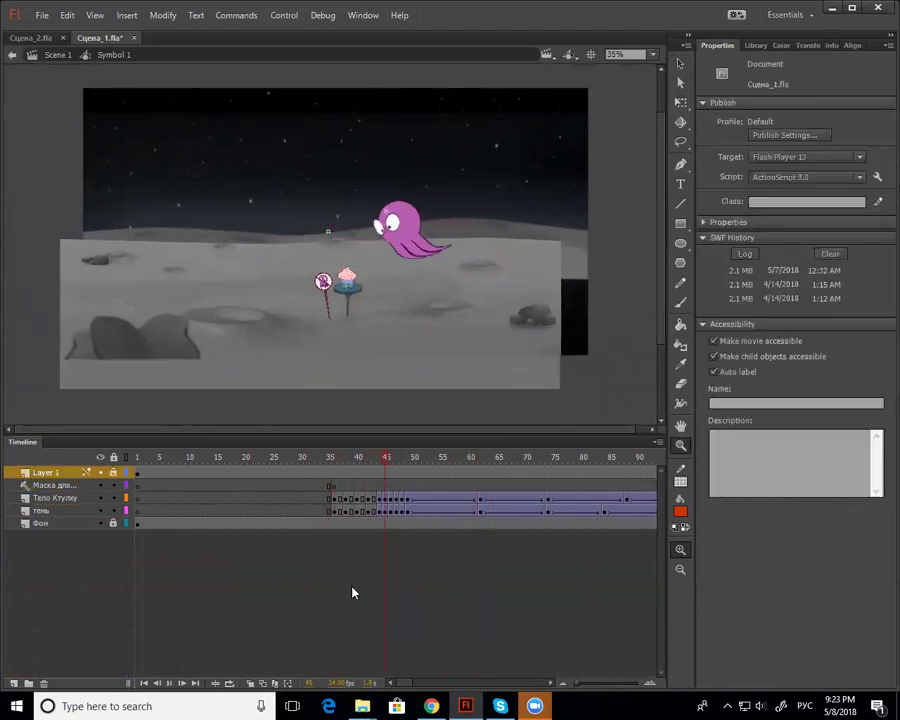
click(342, 500)
click(346, 500)
click(357, 500)
click(369, 500)
drag(366, 462, 338, 502)
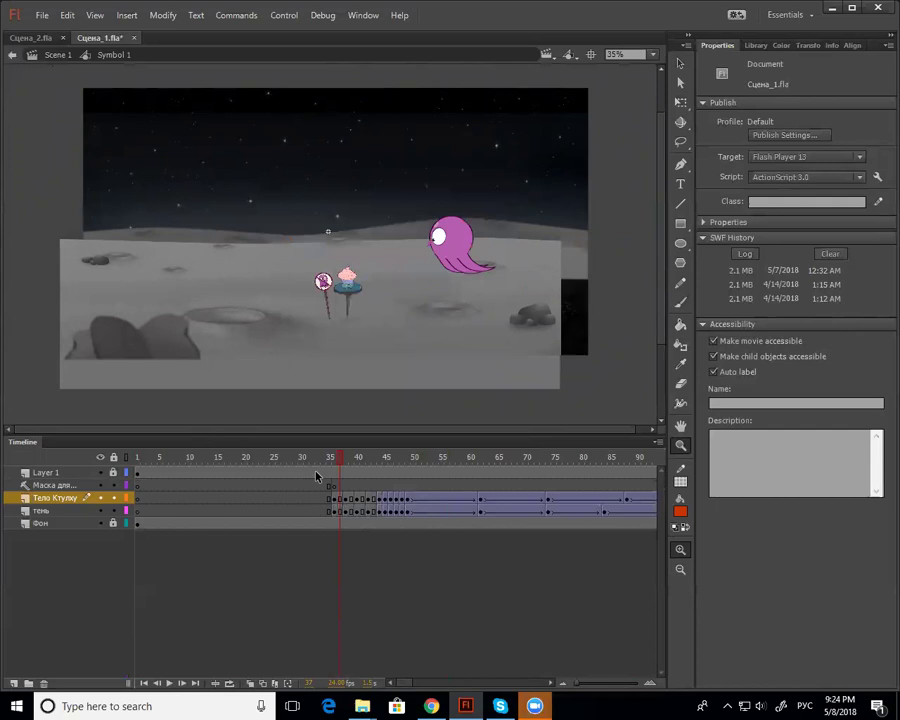
click(327, 471)
key(Return)
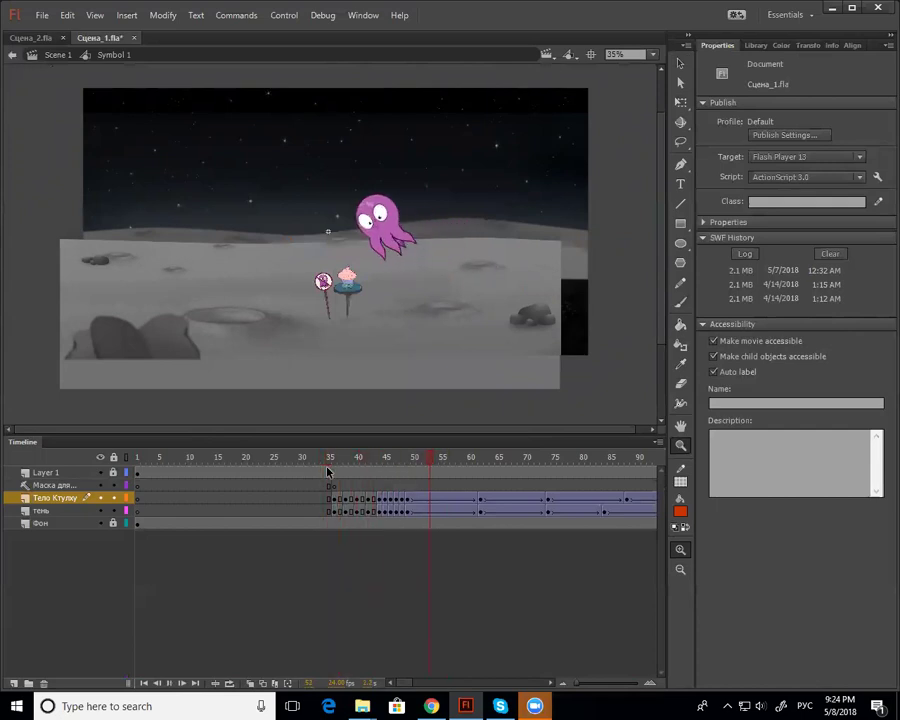
Scrub through the octopus's motion from frame 36 to frame 123 and examine its poses
drag(335, 466, 329, 529)
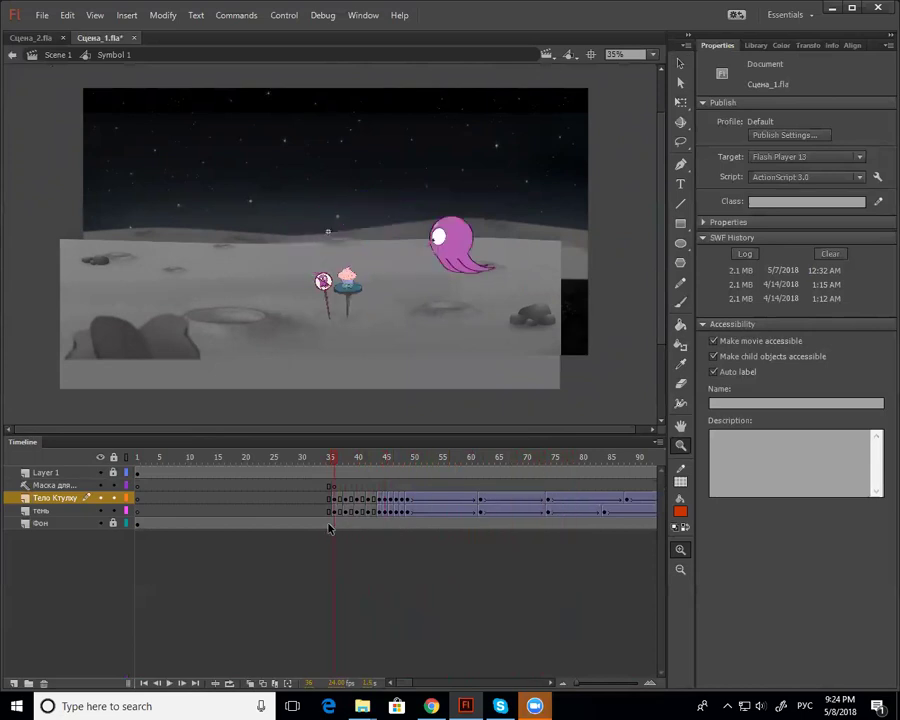
drag(329, 529, 463, 495)
drag(540, 502, 653, 503)
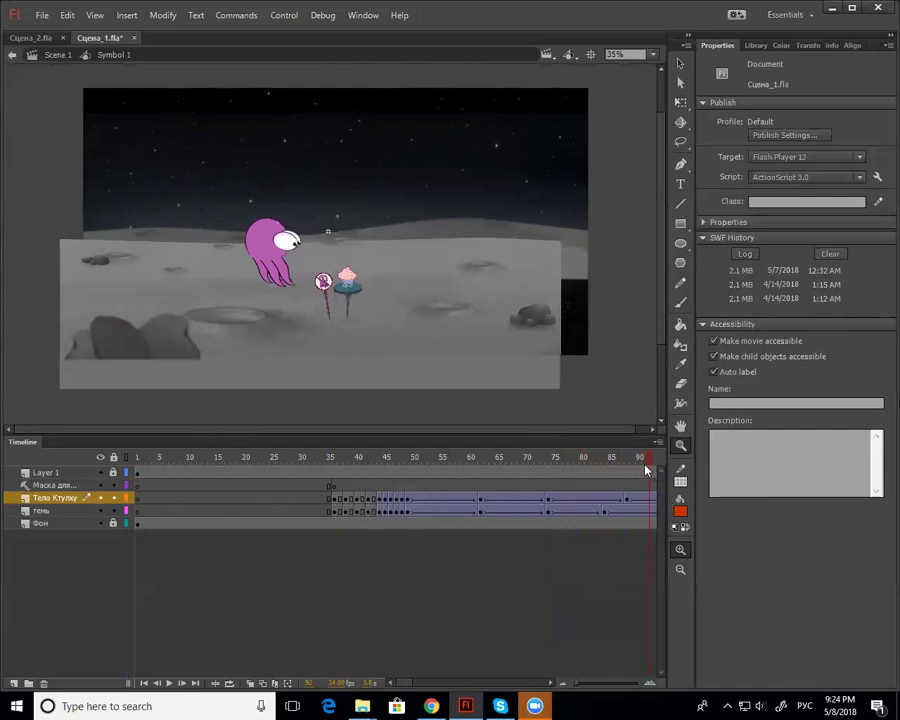
click(576, 462)
drag(539, 481, 295, 522)
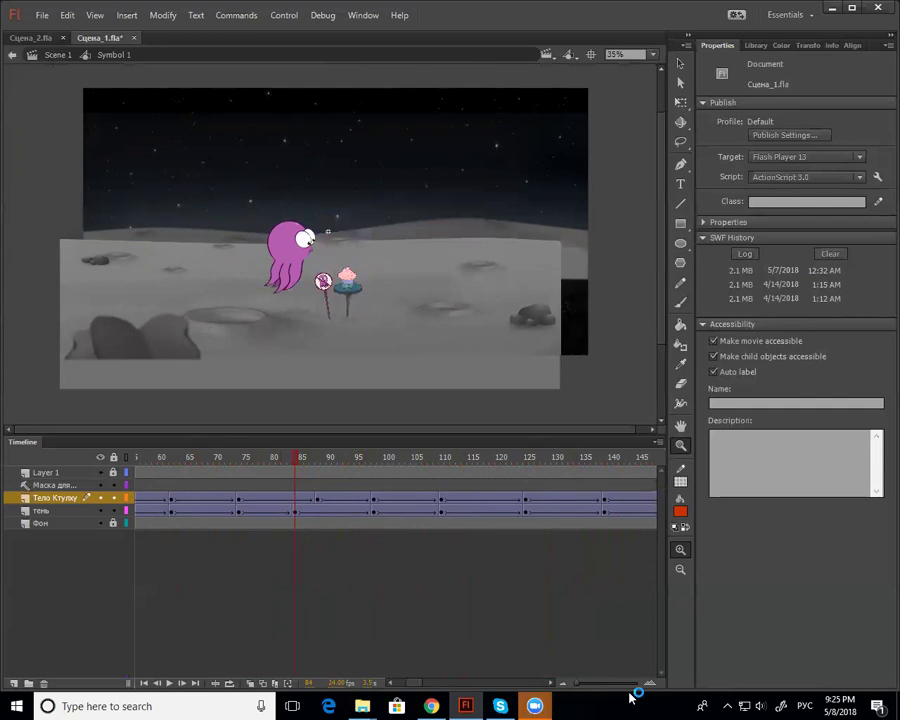
mouse_move(300, 462)
mouse_down()
mouse_move(402, 476)
mouse_move(377, 494)
mouse_move(591, 484)
mouse_move(520, 506)
mouse_move(233, 522)
mouse_move(524, 501)
mouse_up()
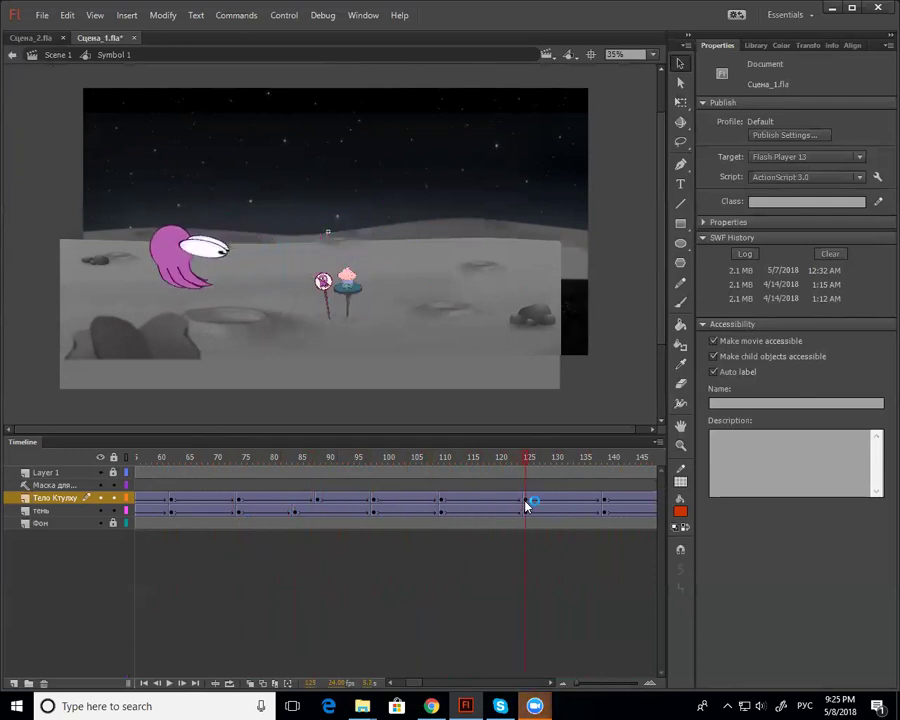
Open the octopus's тело Ктулку symbol for editing and select both eyes at frame 81
key(b)
key(v)
click(222, 259)
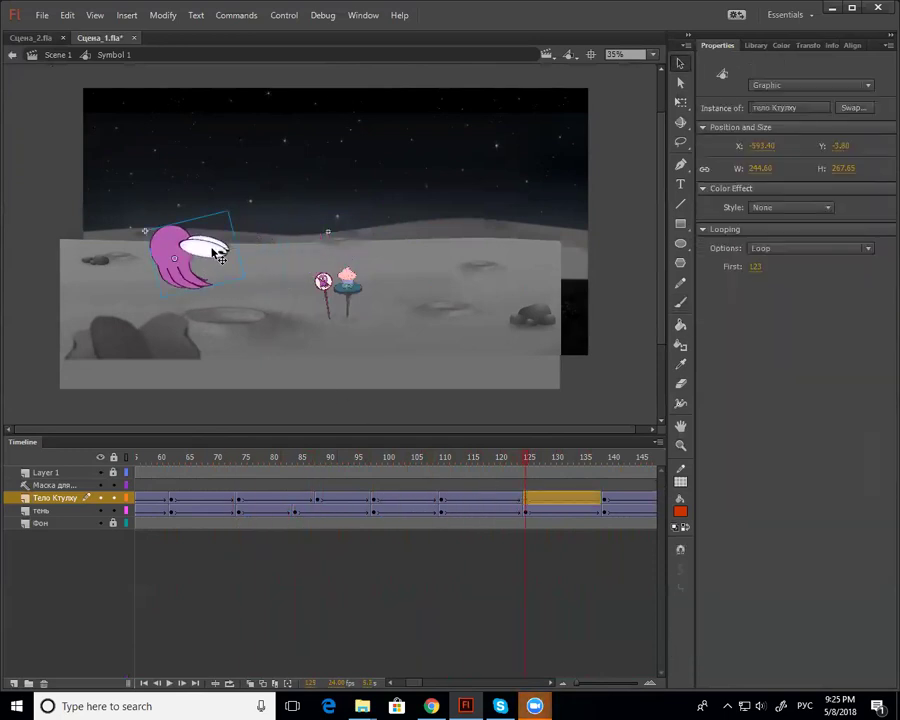
double_click(222, 259)
drag(528, 464, 279, 515)
click(197, 243)
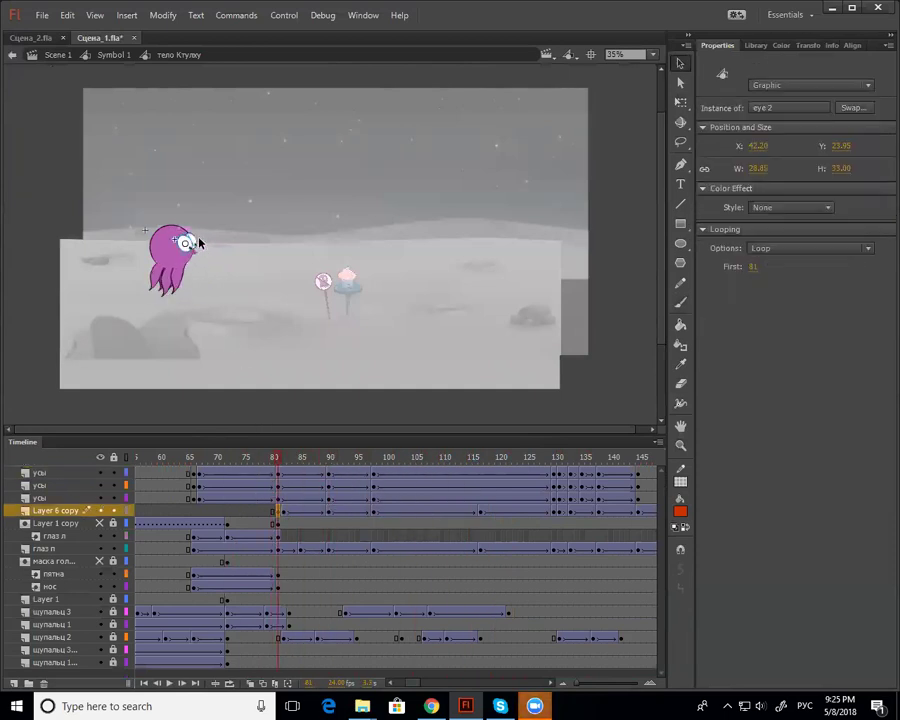
click(196, 246)
key(z)
click(184, 242)
key(v)
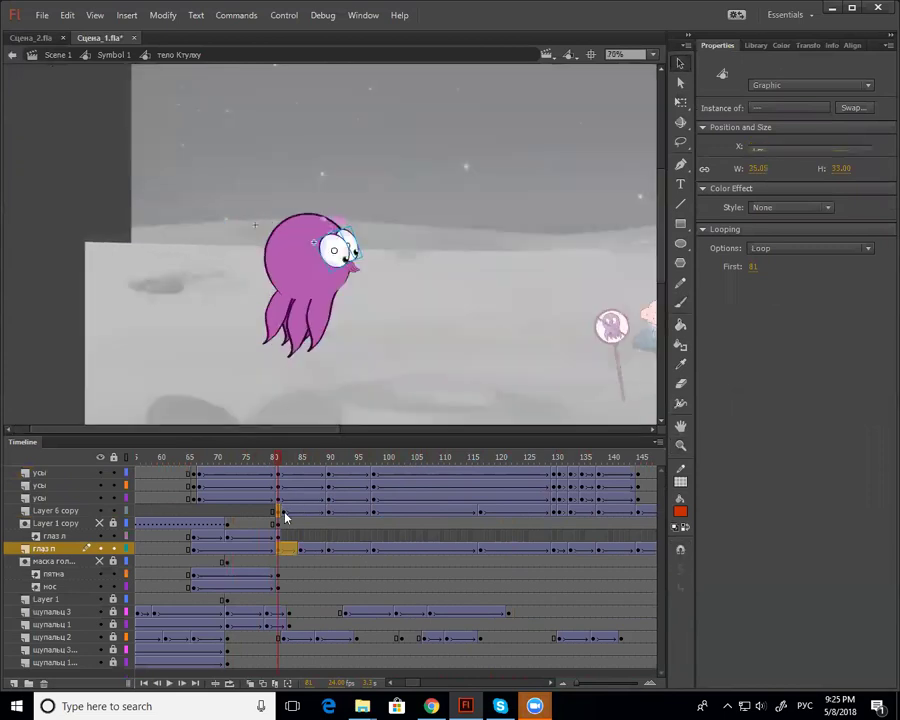
Check the stretched eyes at frame 130 and move the глаз п layer directly below Layer 6 copy
click(284, 512)
drag(297, 488, 553, 480)
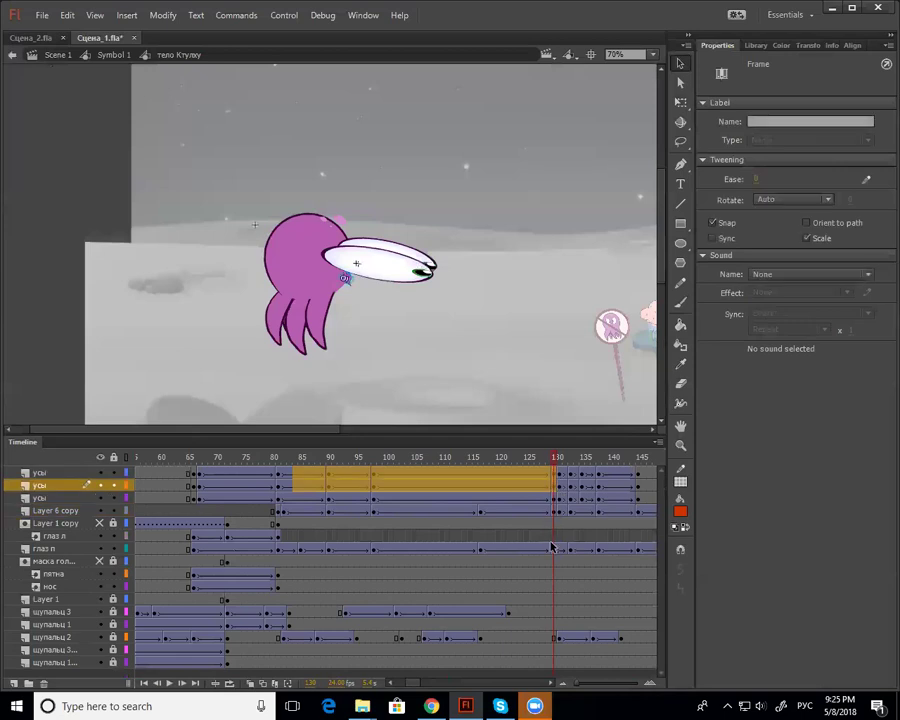
click(422, 273)
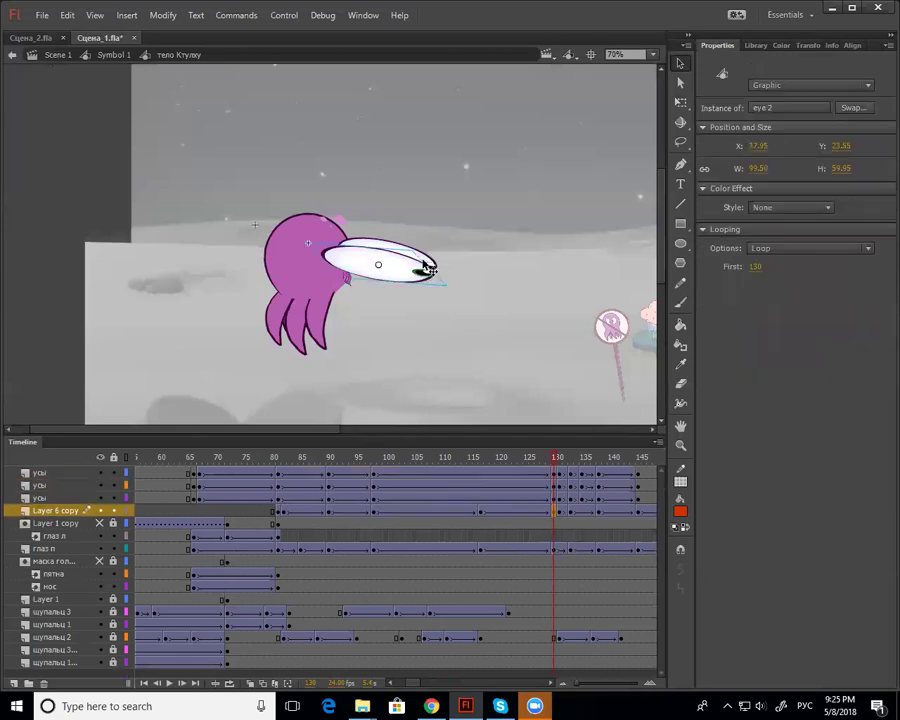
shift+click(428, 265)
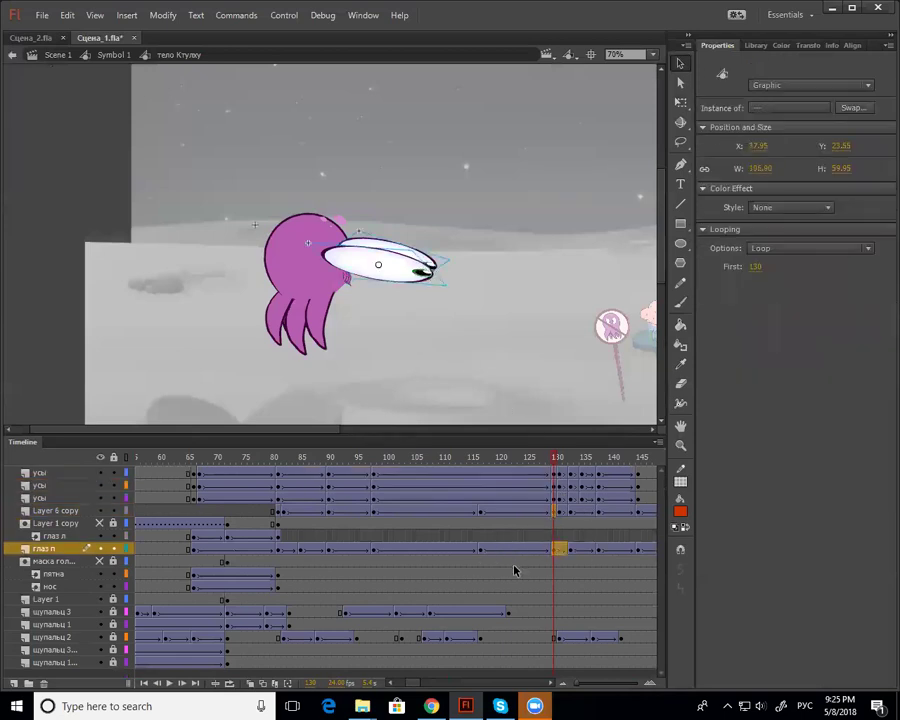
click(60, 549)
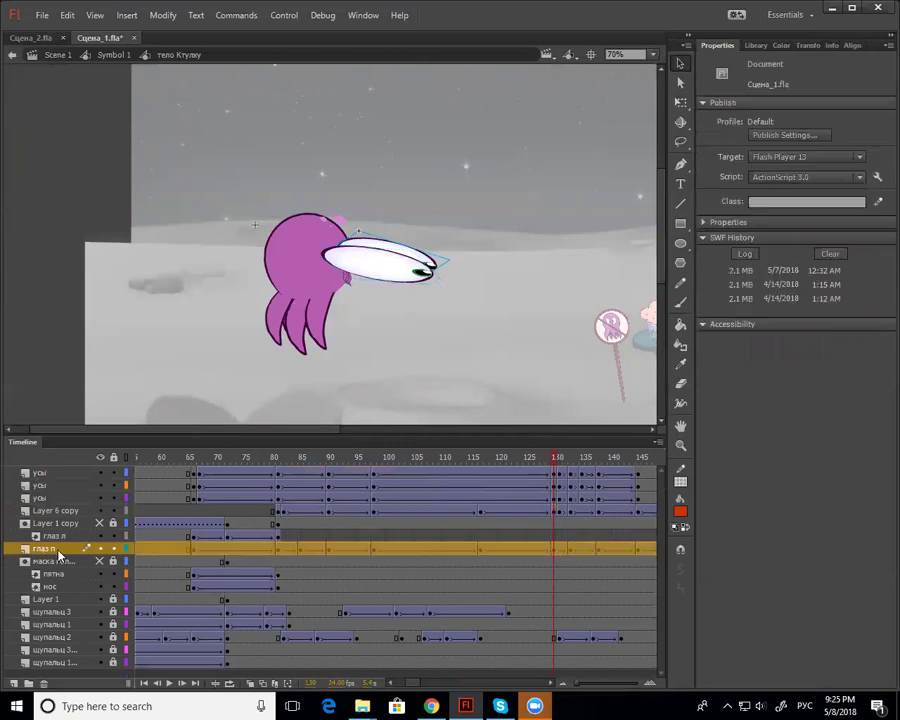
drag(60, 549, 60, 524)
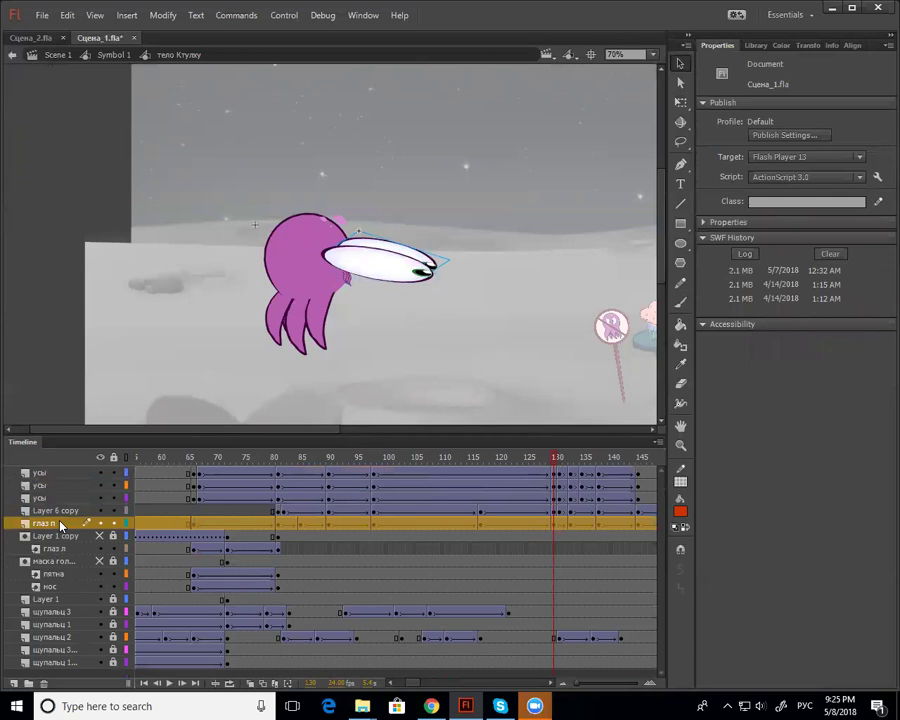
drag(550, 456, 556, 527)
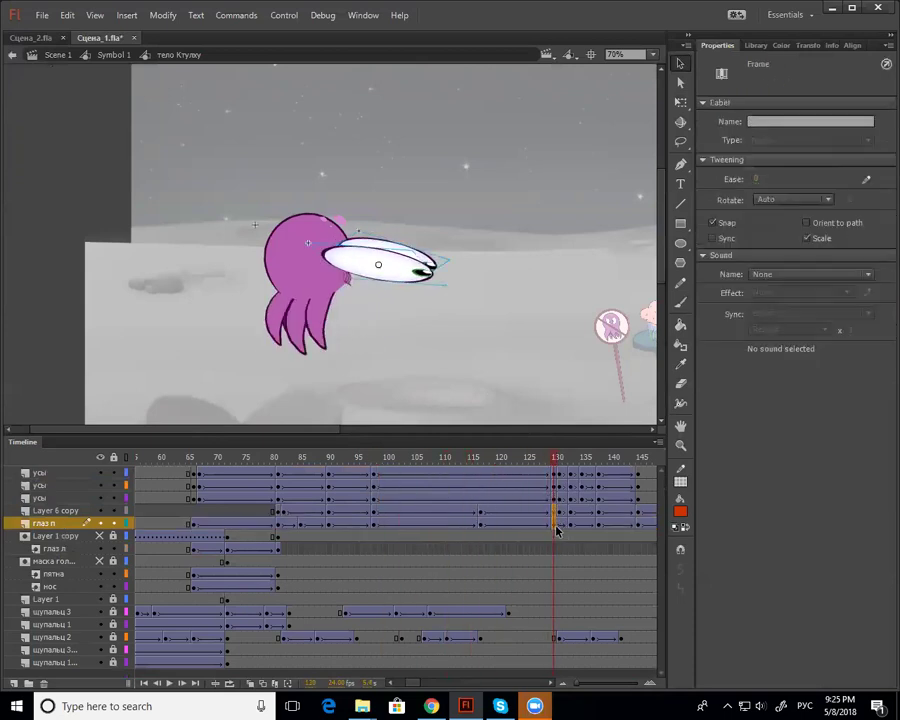
click(561, 460)
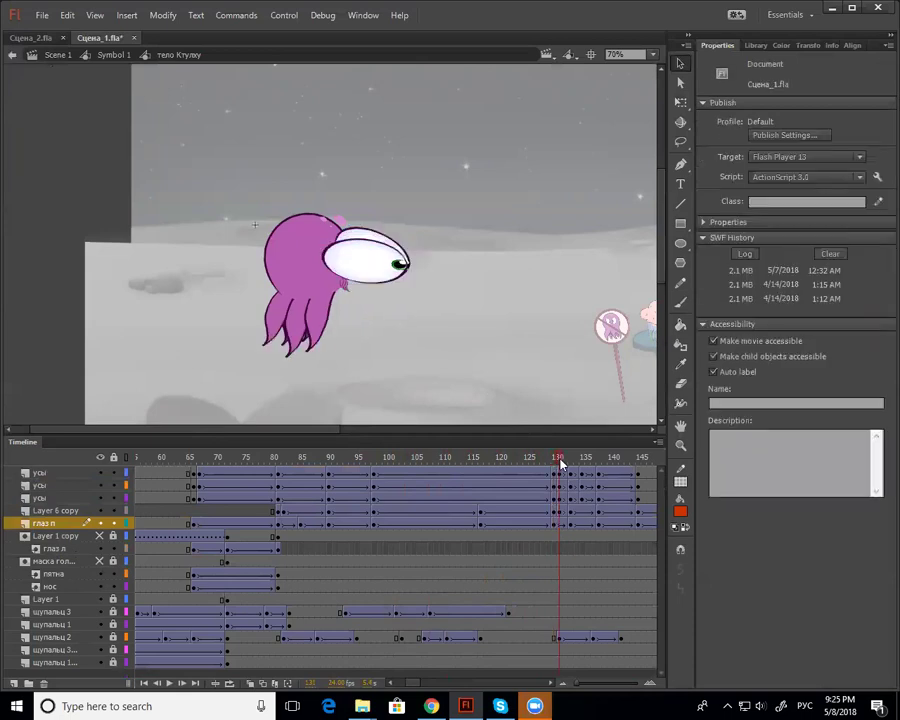
Remove the tweens and clear the keyframes on Layer 6 copy and глаз п between frames 81 and 116
drag(561, 463, 279, 522)
click(279, 523)
right_click(280, 520)
click(368, 148)
drag(284, 520, 474, 521)
right_click(468, 520)
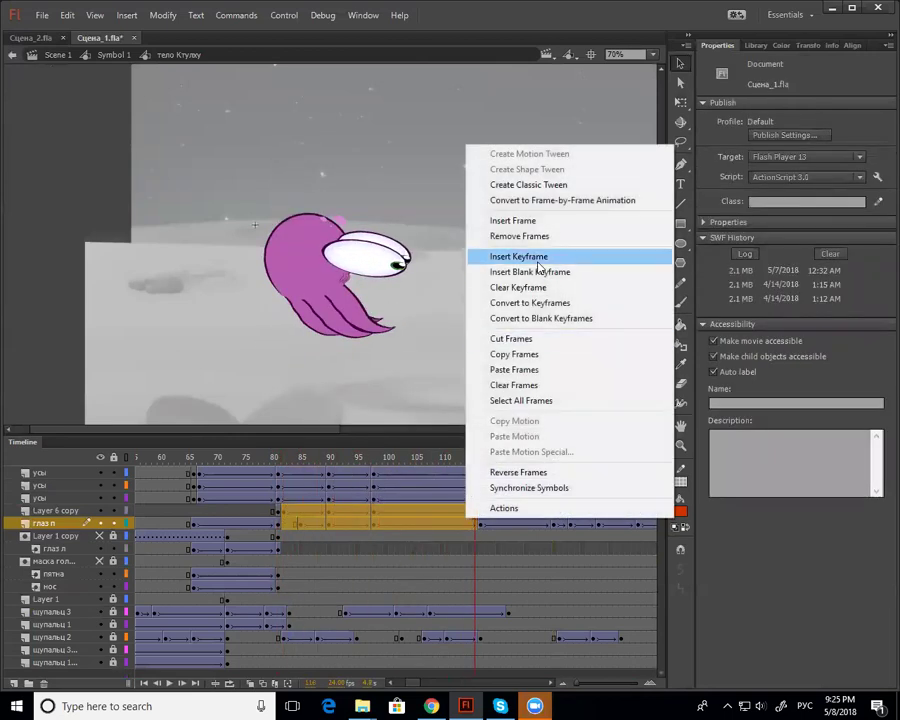
click(530, 287)
Set the looping of both eye instances at frame 81 to Single Frame
mouse_move(279, 464)
mouse_down()
mouse_move(399, 489)
mouse_move(277, 505)
mouse_up()
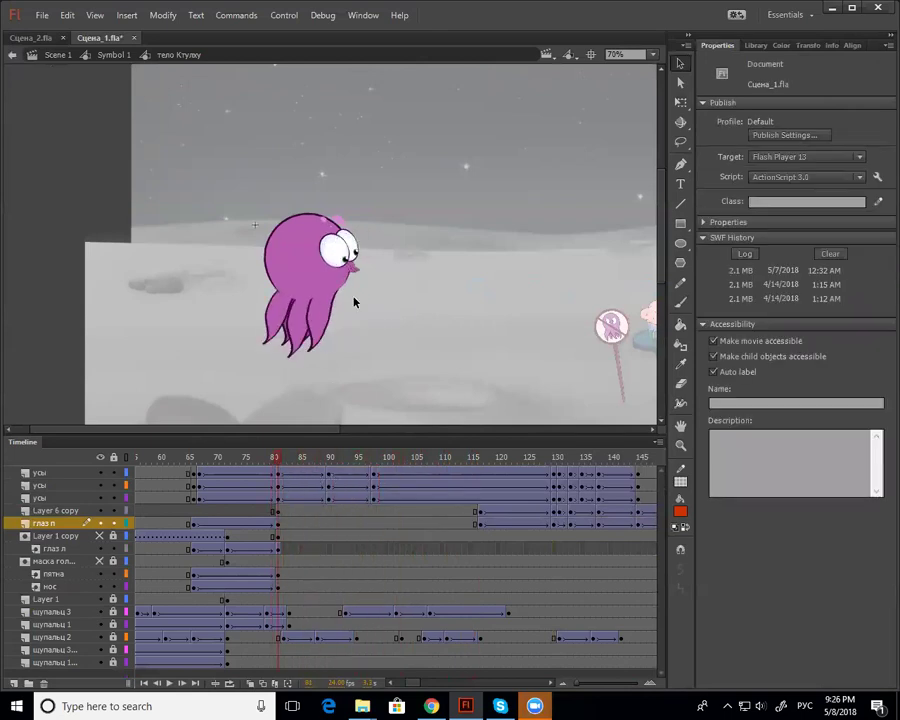
key(b)
key(v)
click(346, 258)
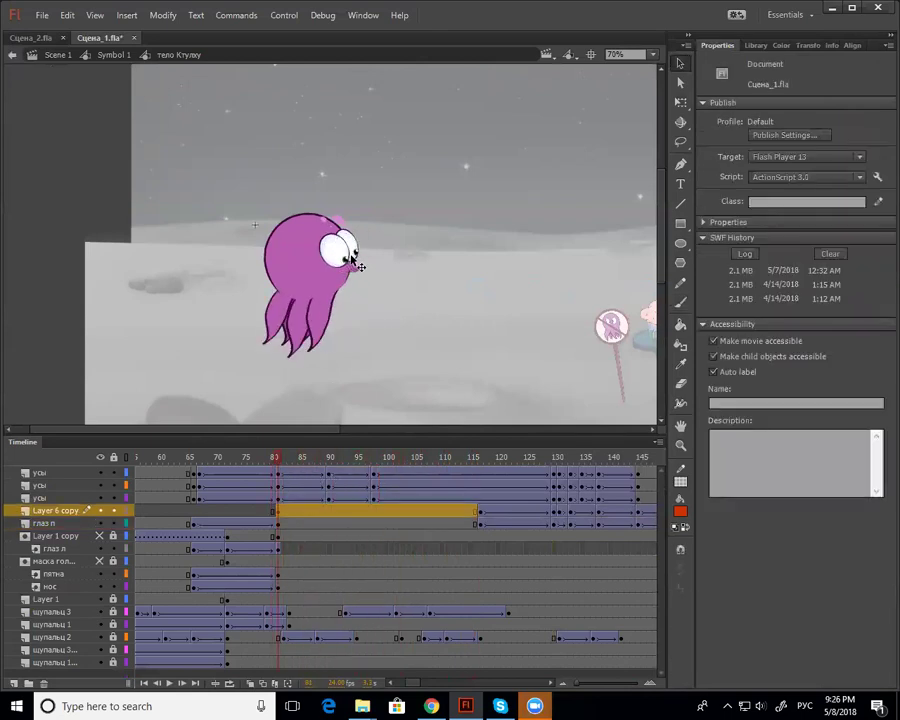
shift+click(352, 243)
click(812, 248)
click(800, 294)
Set the brush fill to red, and add a new layer above the усы layers with a blank keyframe at frame 130
drag(310, 474, 554, 481)
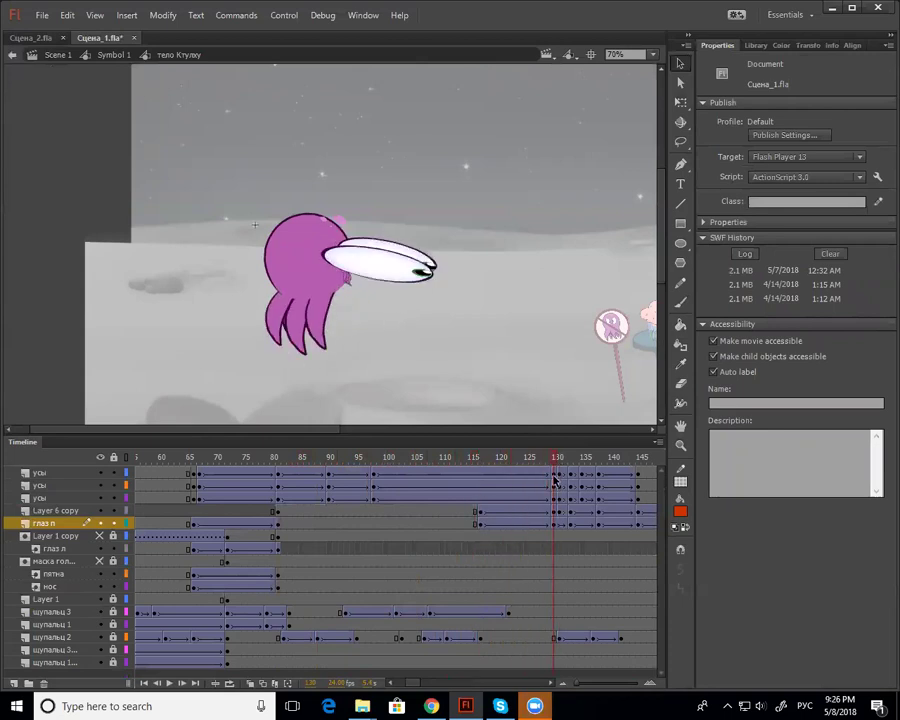
key(z)
click(390, 337)
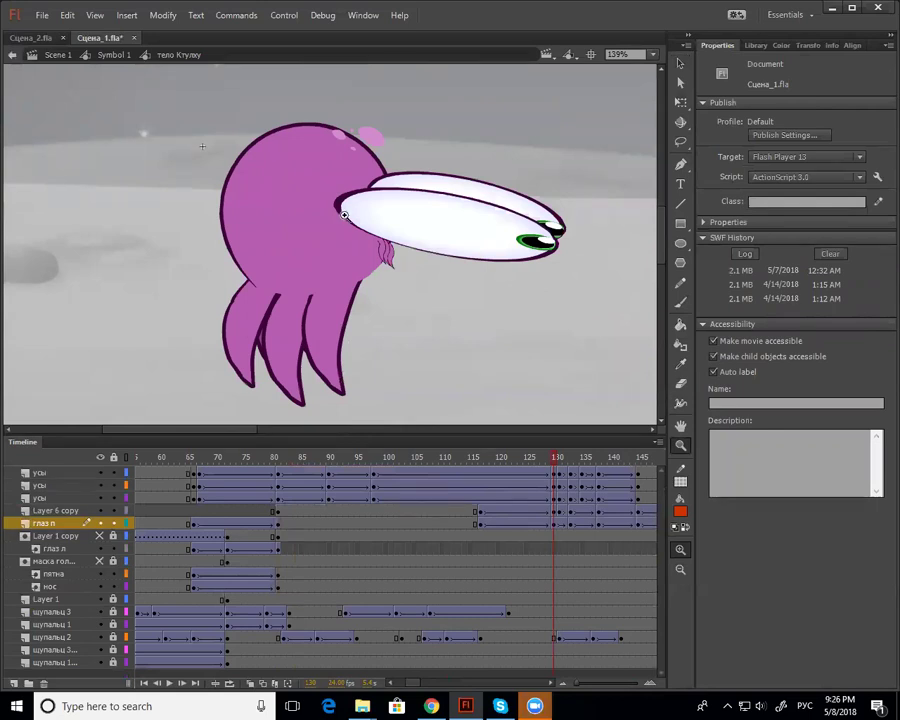
click(334, 198)
drag(448, 336, 478, 341)
key(b)
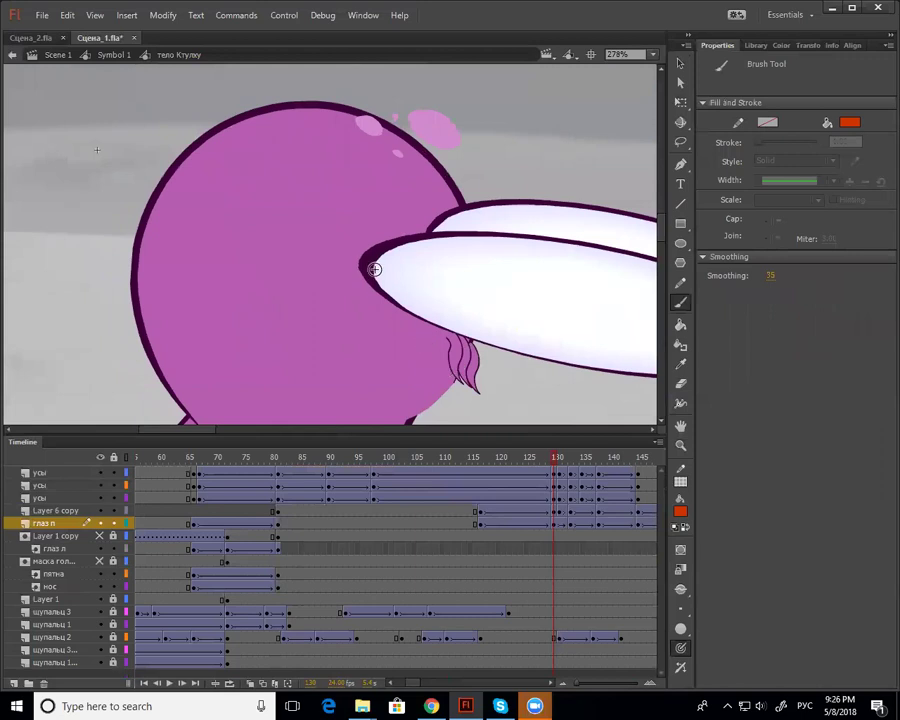
click(681, 511)
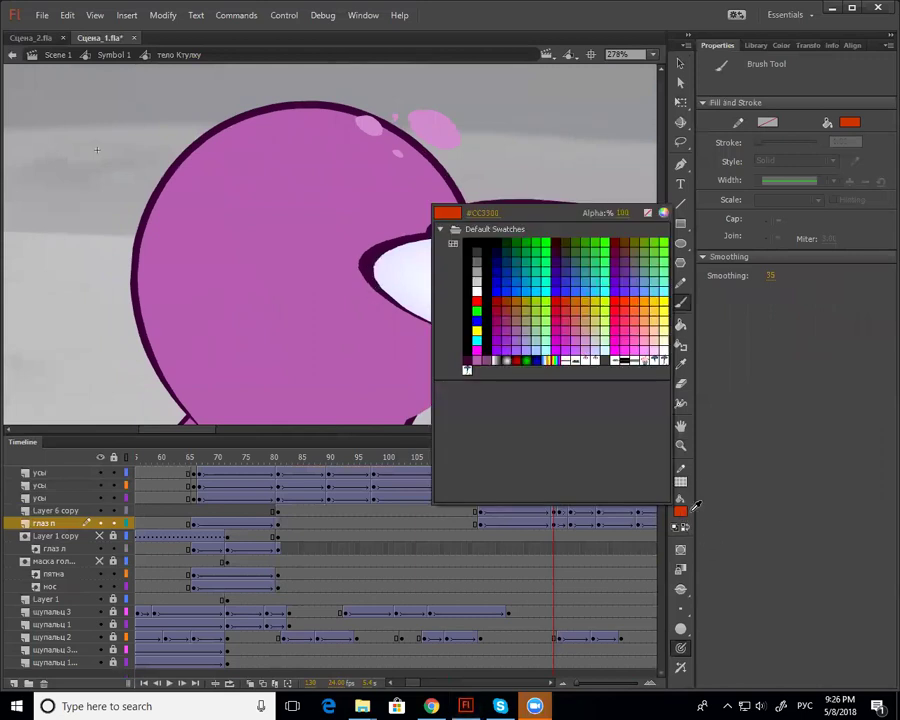
click(477, 300)
click(553, 472)
click(15, 684)
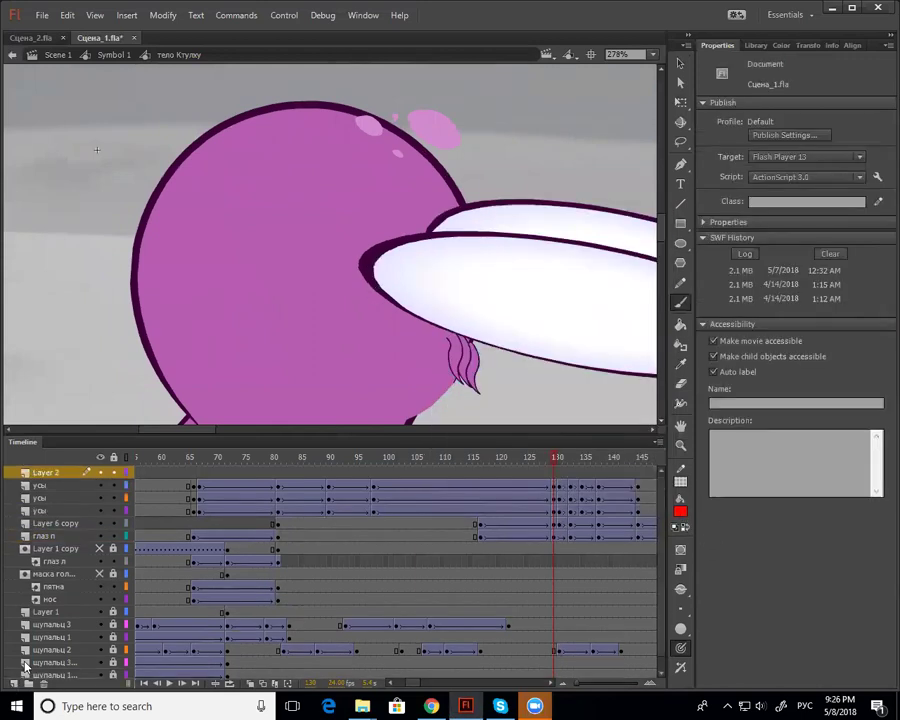
click(556, 473)
key(F7)
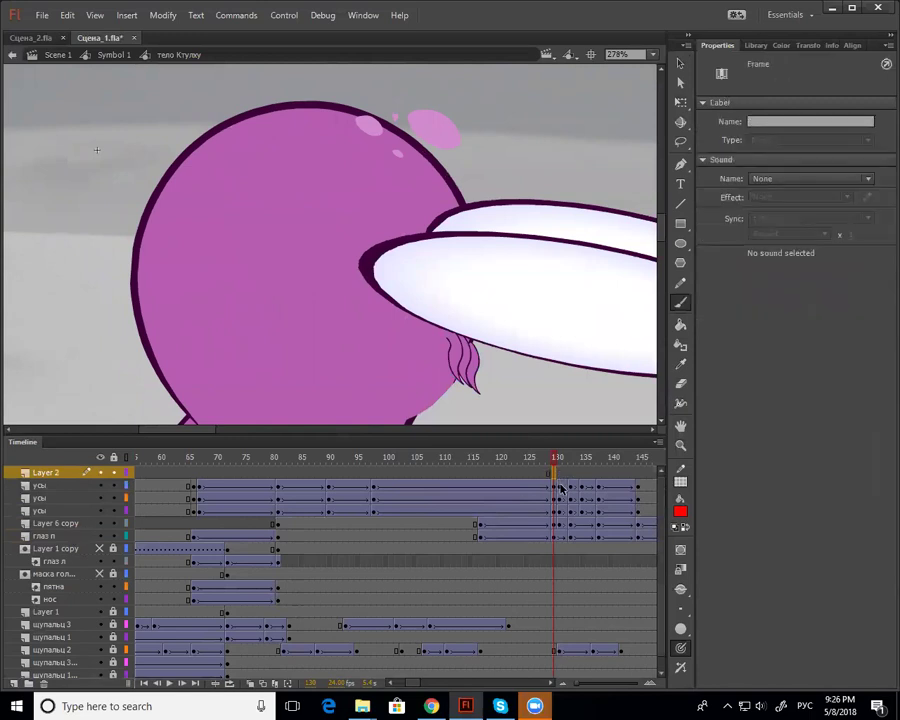
Brush short red marks across the eye and head outlines in frame 130 of Layer 2, and delete them
key(b)
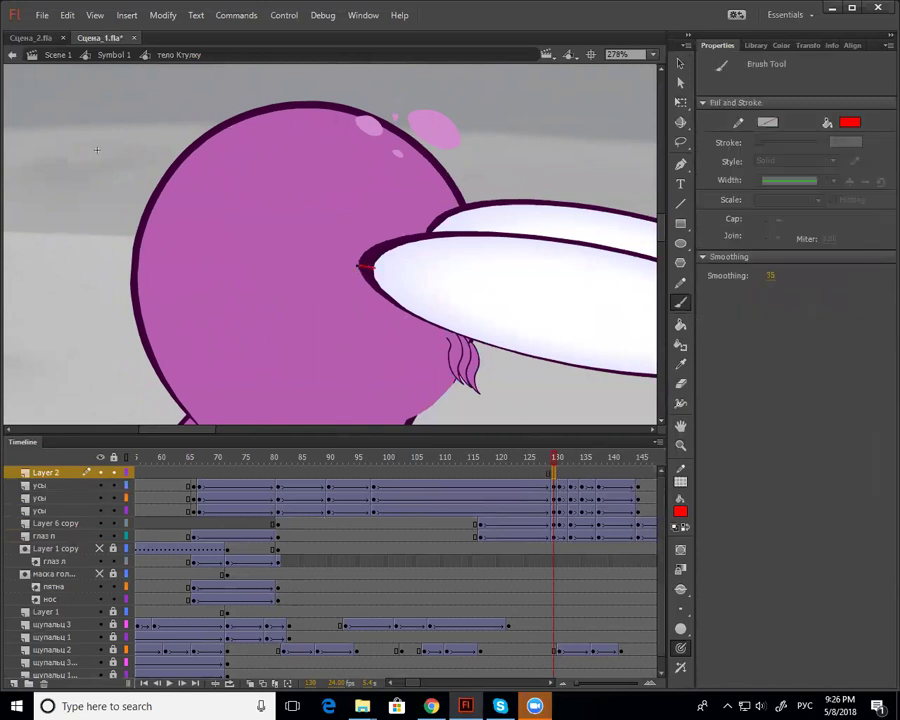
drag(359, 263, 374, 268)
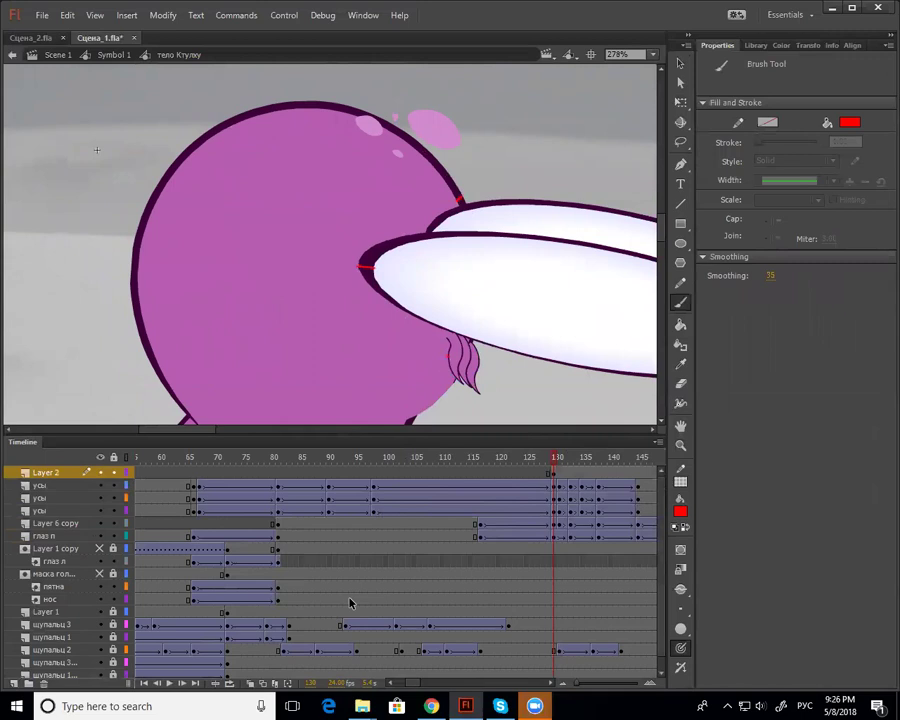
click(556, 472)
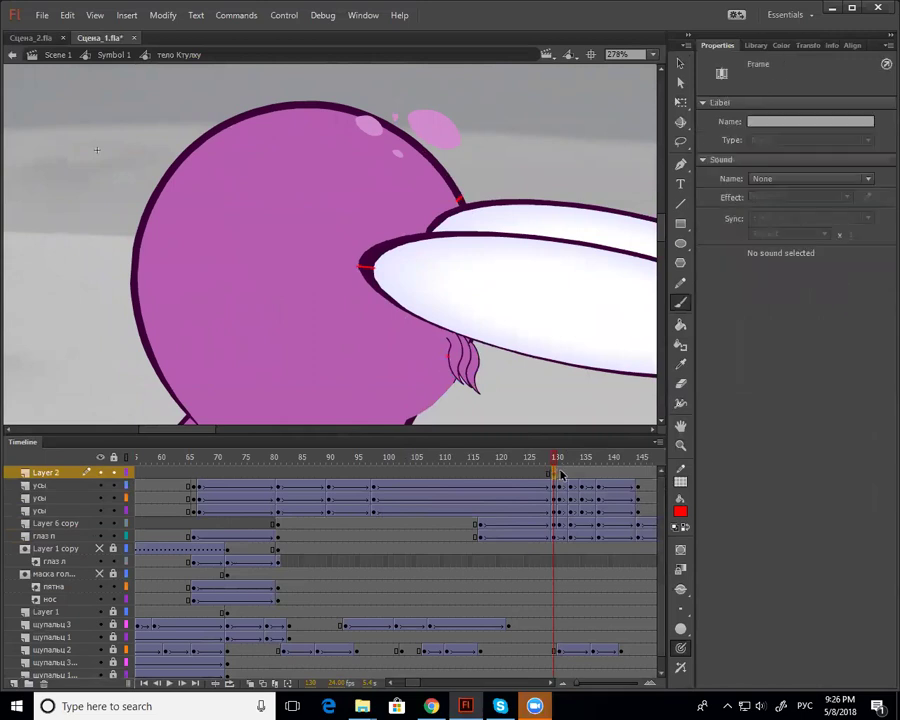
click(557, 455)
drag(421, 369, 467, 191)
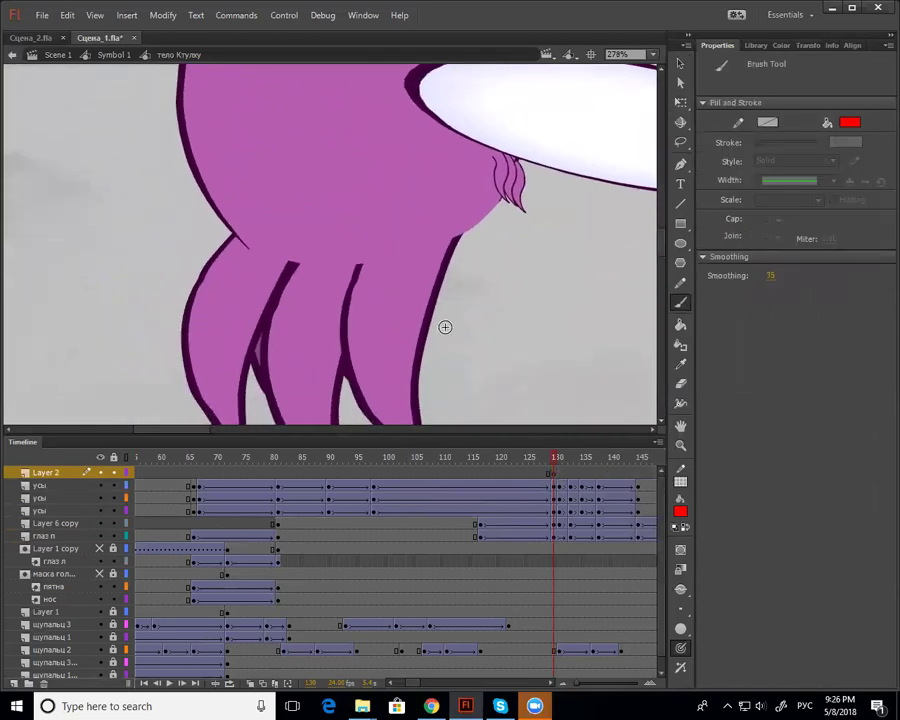
key(z)
alt+click(434, 321)
drag(492, 321, 513, 418)
key(v)
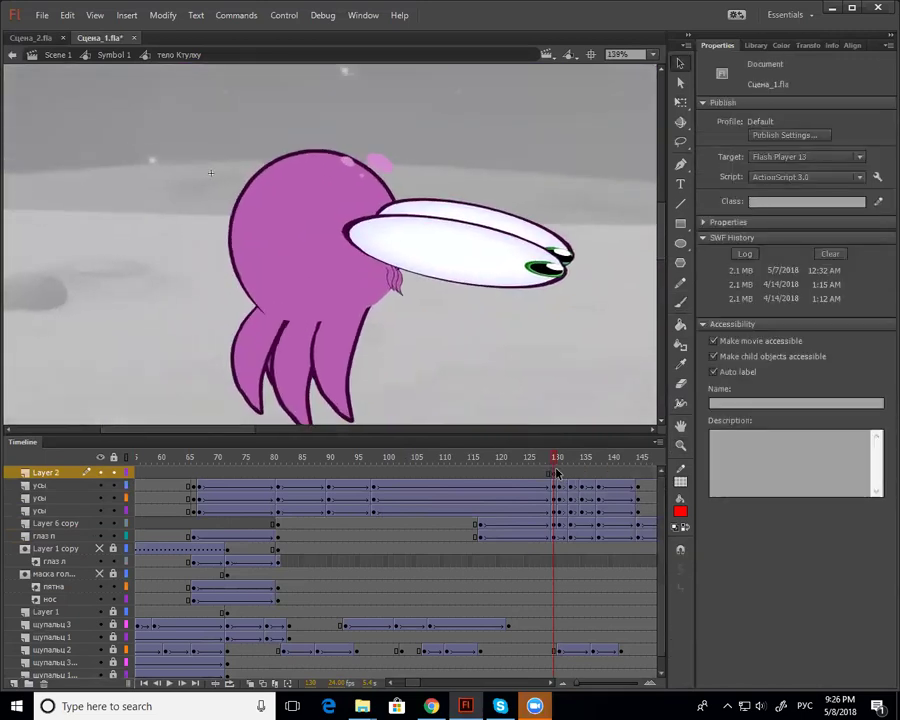
click(555, 472)
key(space)
drag(518, 370, 492, 404)
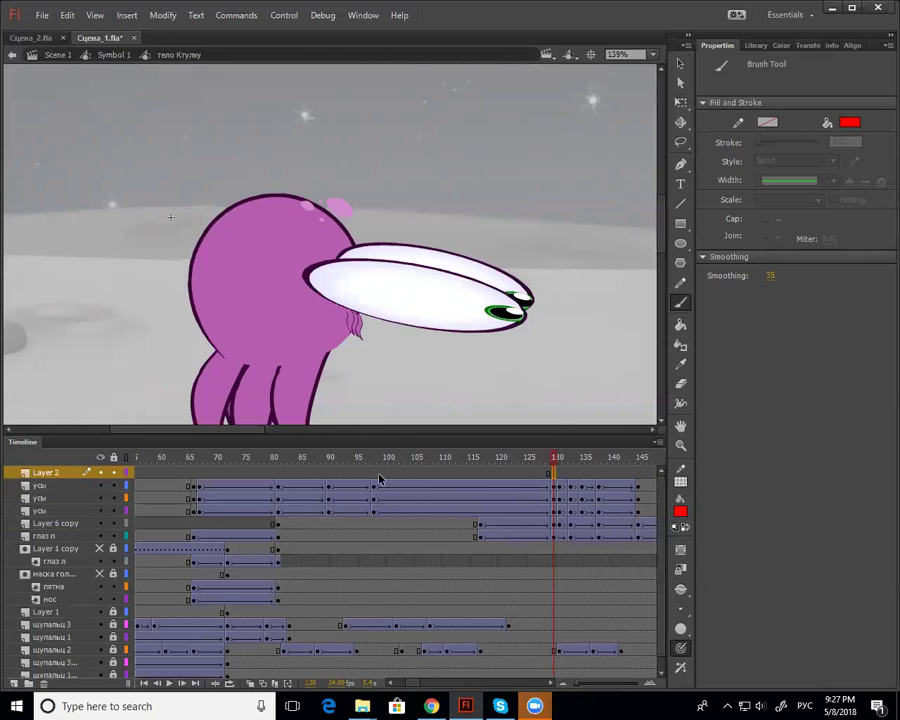
Sketch red corrected contours and pupils for both stretched eyes in frame 130 of Layer 2
drag(307, 272, 505, 312)
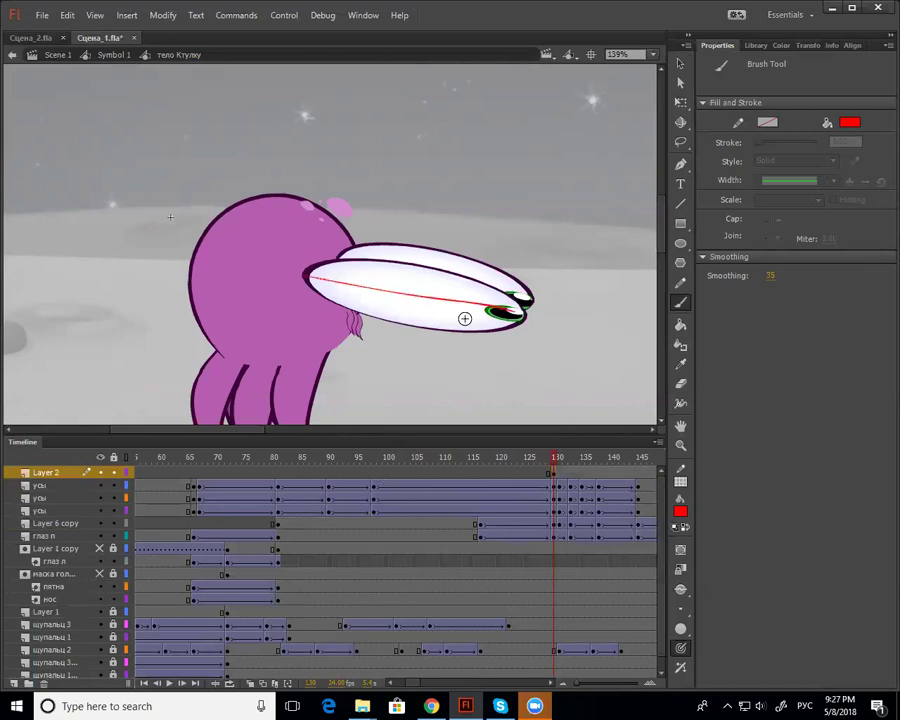
key(ctrl+z)
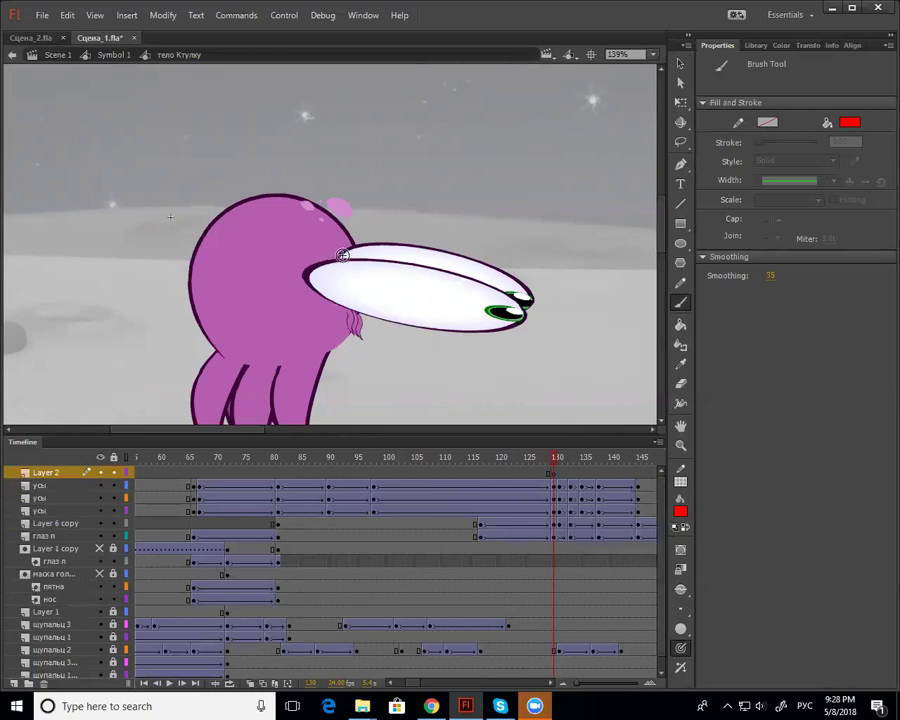
drag(322, 266, 320, 292)
key(ctrl+z)
key(ctrl+y)
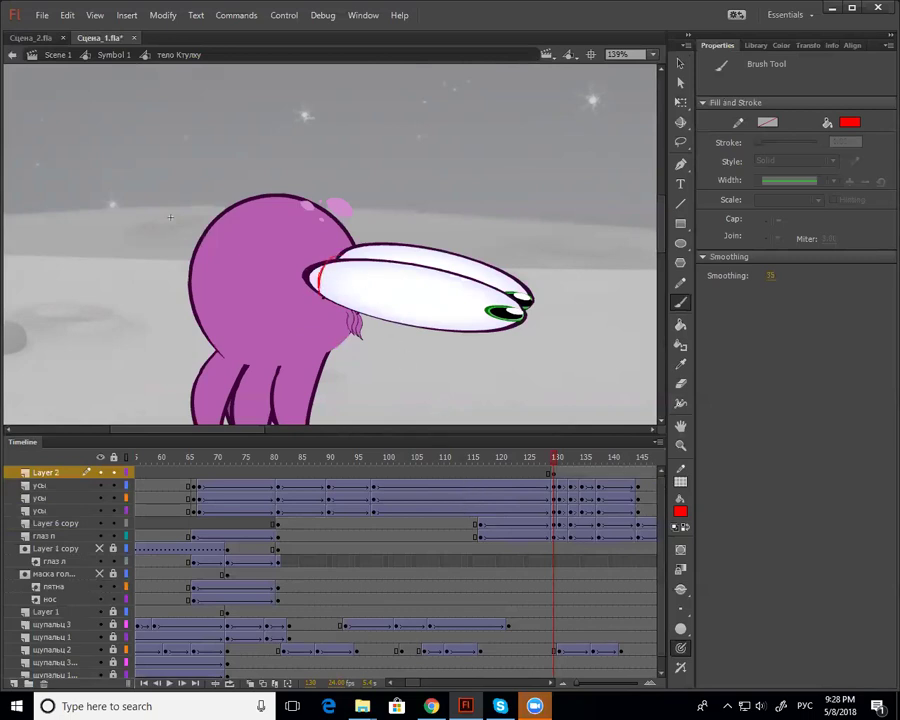
mouse_move(322, 264)
mouse_down()
mouse_move(353, 278)
mouse_move(393, 261)
mouse_move(482, 292)
mouse_up()
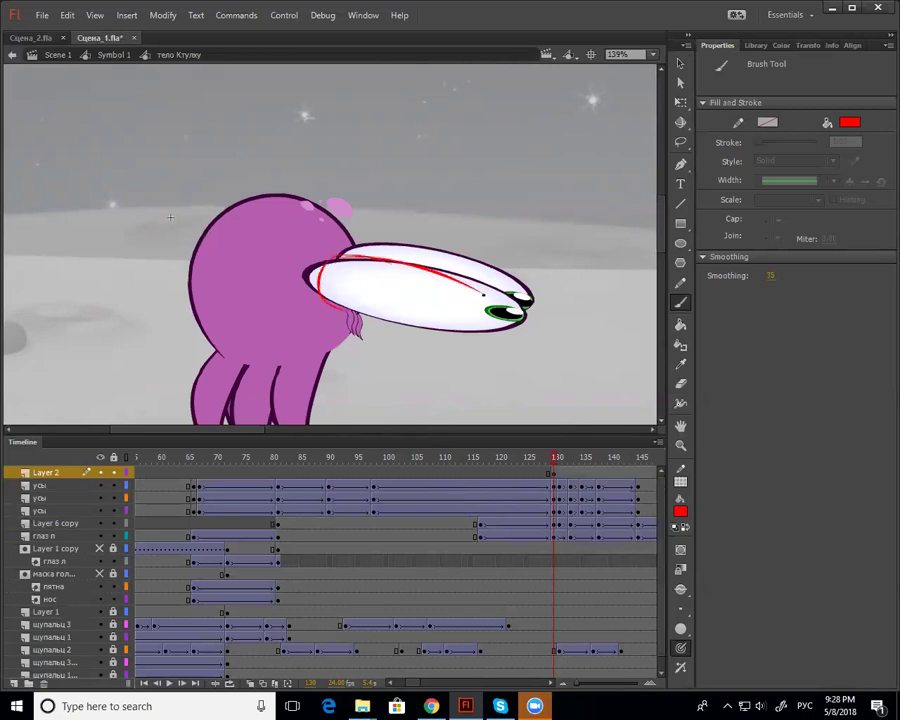
mouse_move(318, 282)
mouse_down()
mouse_move(326, 303)
mouse_move(367, 313)
mouse_move(491, 316)
mouse_up()
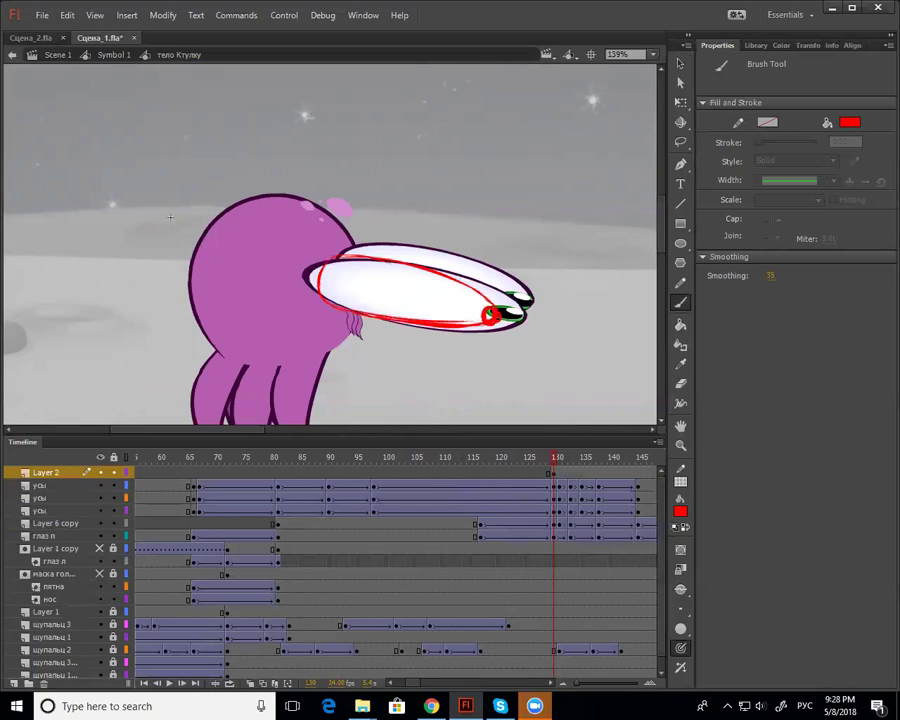
drag(340, 255, 446, 262)
mouse_move(352, 247)
mouse_down()
mouse_move(460, 268)
mouse_move(503, 300)
mouse_up()
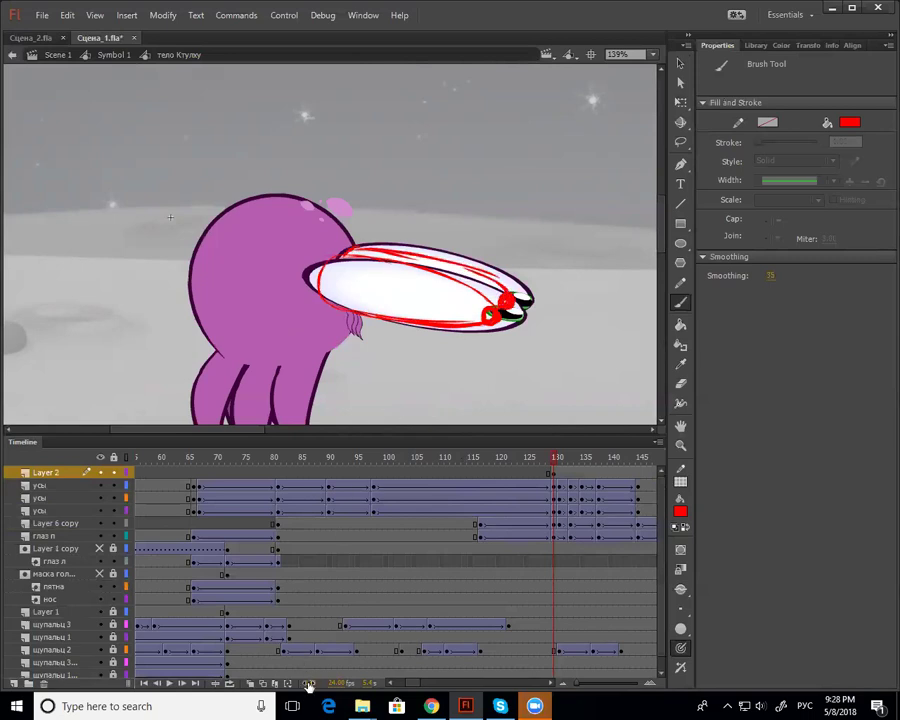
Examine both stretched eye instances against the red sketch in frame 130
mouse_move(553, 468)
mouse_down()
mouse_move(472, 484)
mouse_move(553, 484)
mouse_up()
click(552, 475)
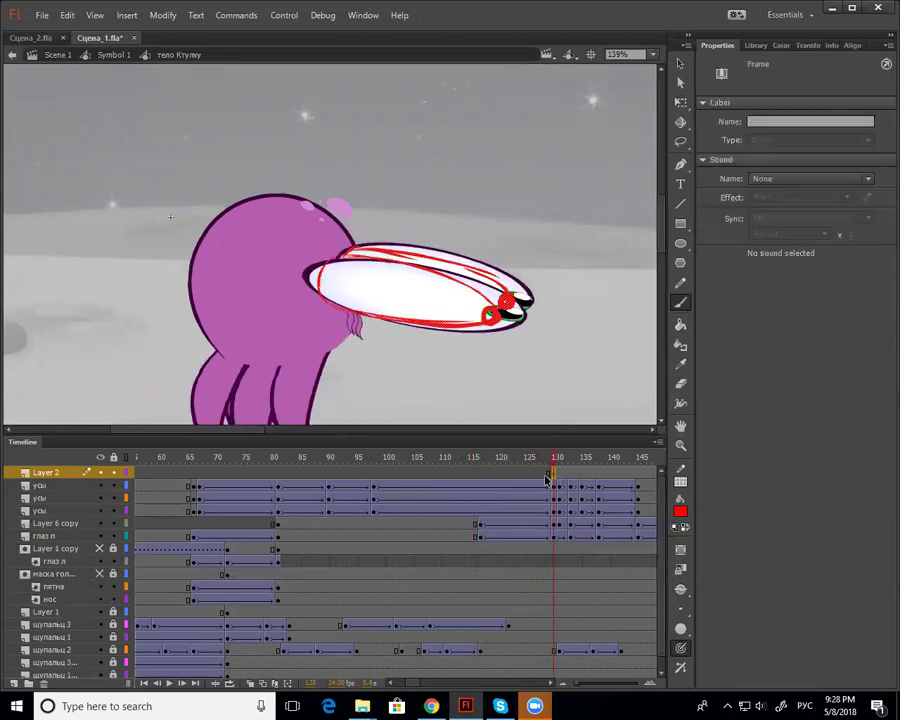
click(681, 63)
click(526, 333)
click(504, 342)
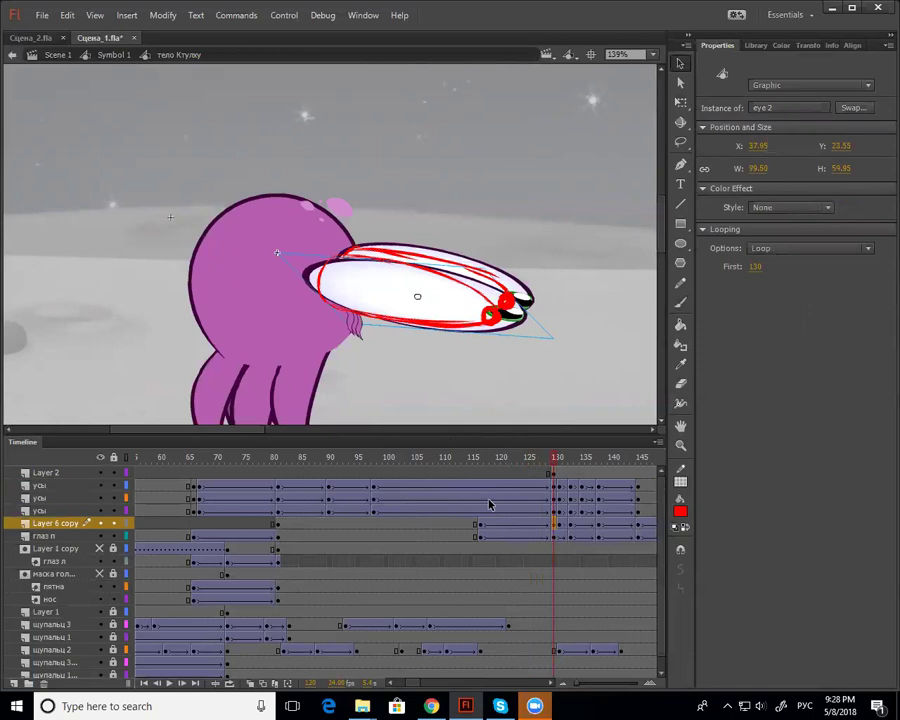
click(518, 382)
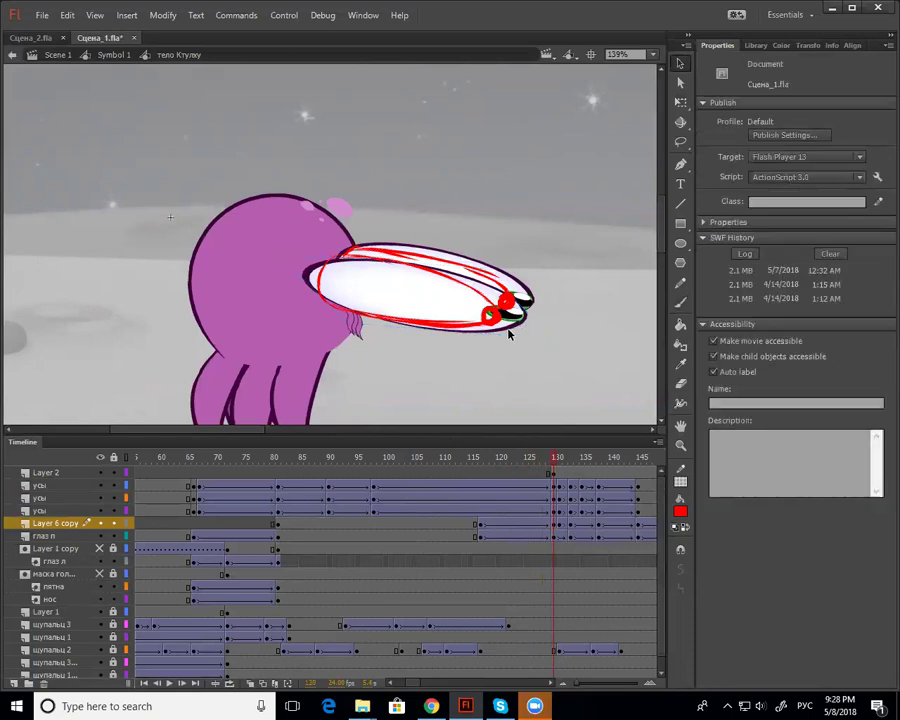
click(556, 473)
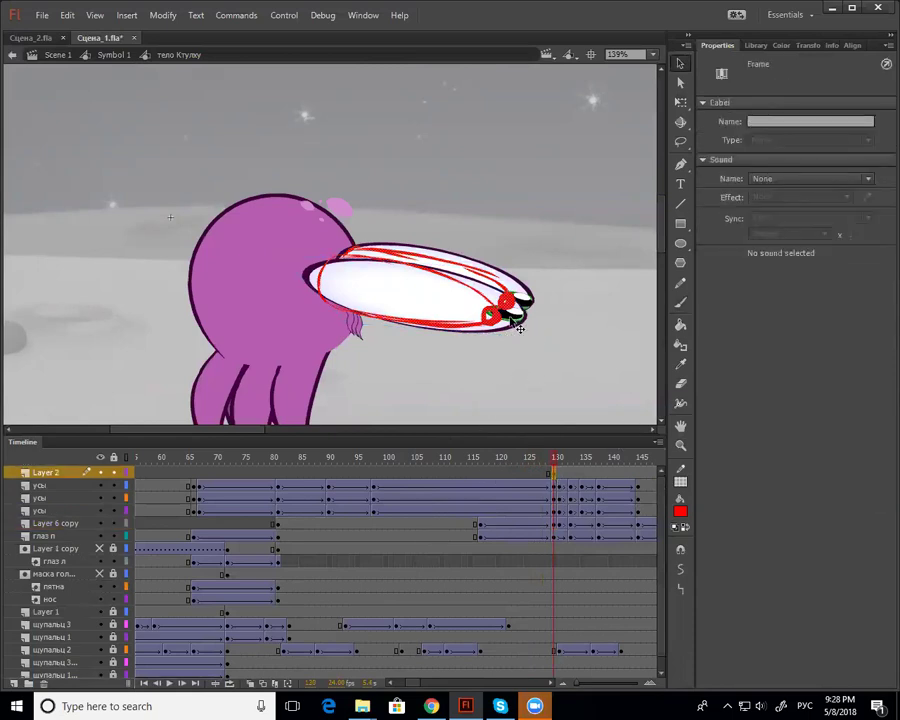
click(507, 334)
click(546, 402)
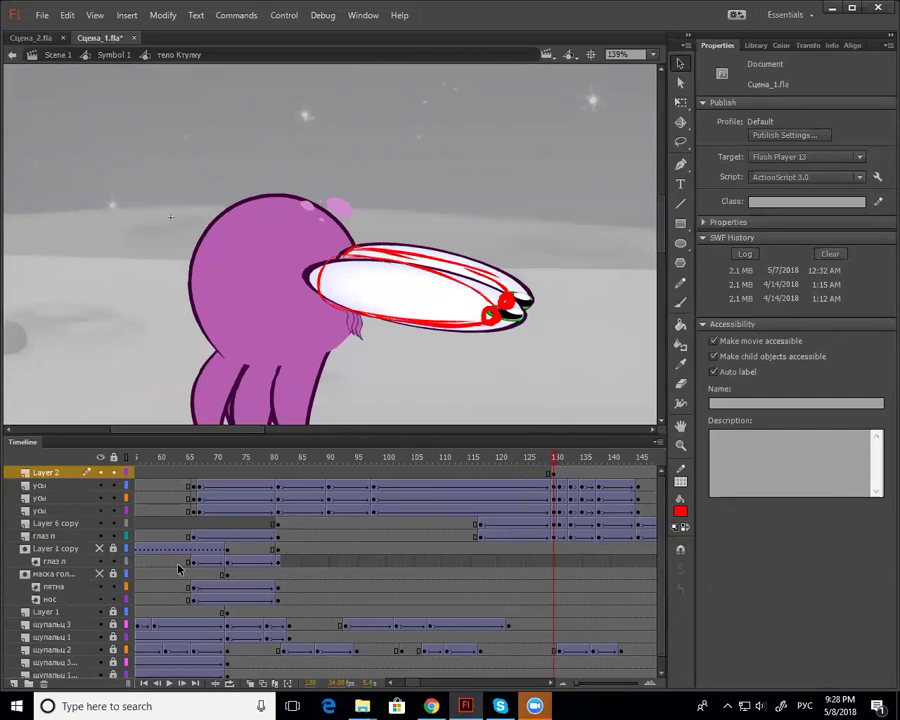
click(558, 538)
click(542, 307)
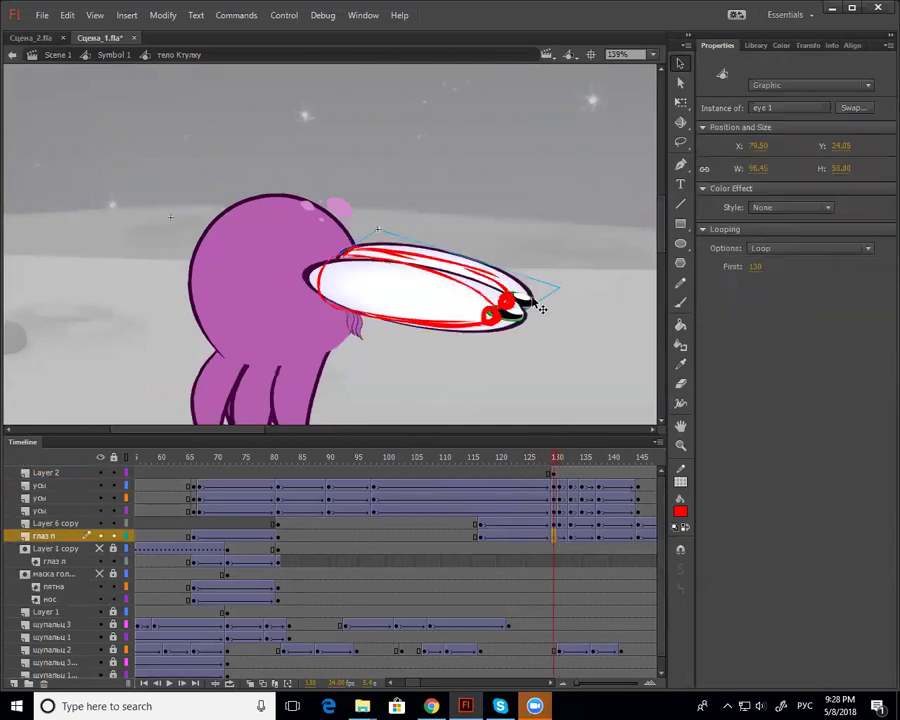
click(454, 306)
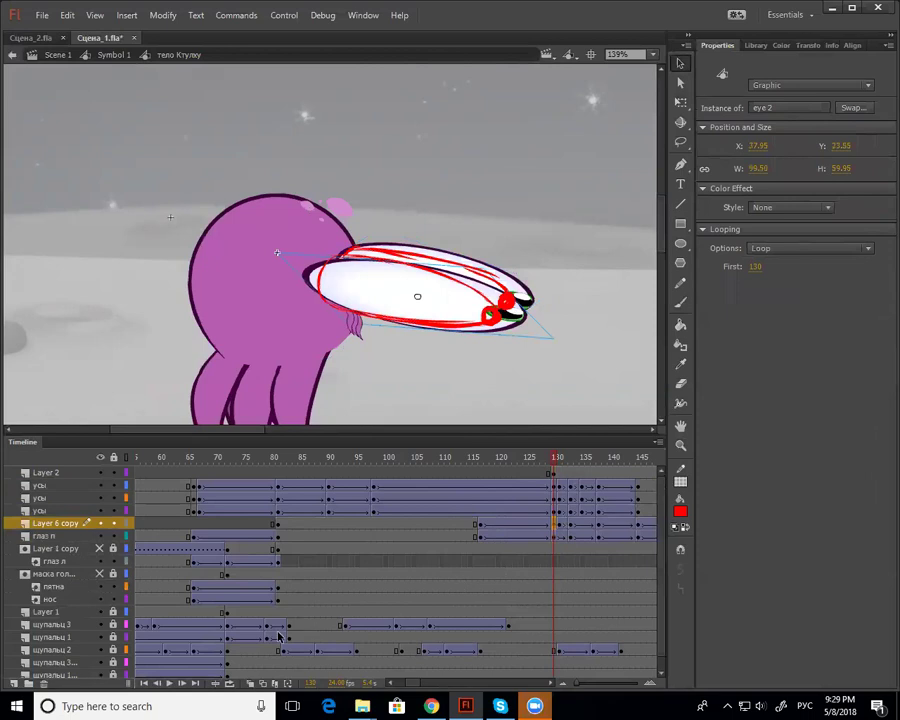
Add a new layer above Layer 2 with a blank keyframe at frame 130
click(14, 684)
drag(85, 524, 85, 470)
click(558, 459)
click(554, 474)
Copy the near eye's pupil from inside eye 2 into frame 130 of Layer 3, placing it over the near red pupil sketch
double_click(526, 323)
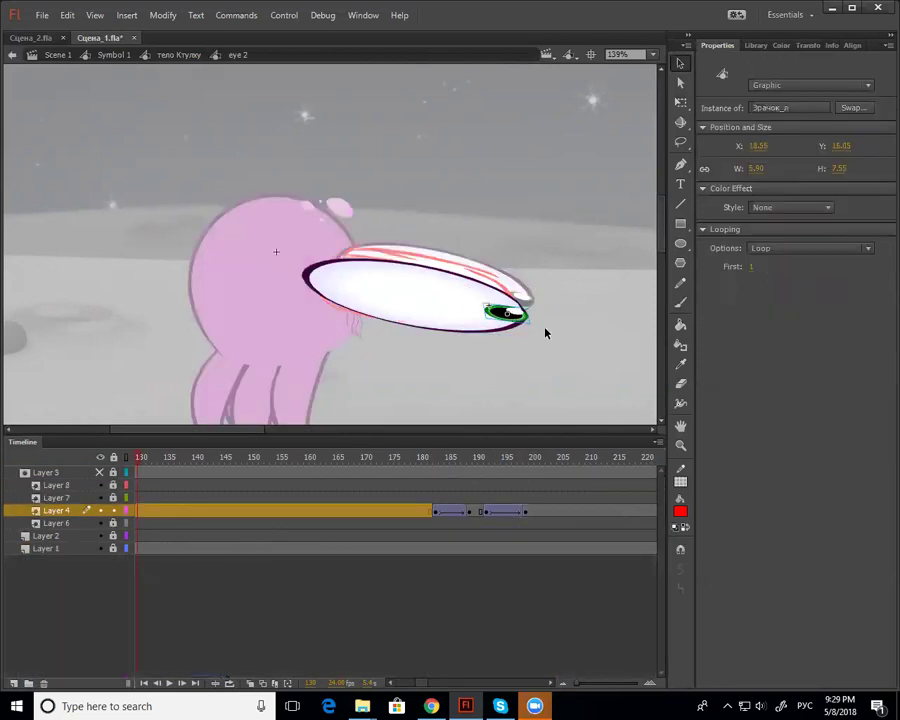
double_click(545, 333)
drag(157, 457, 332, 476)
click(305, 473)
key(z)
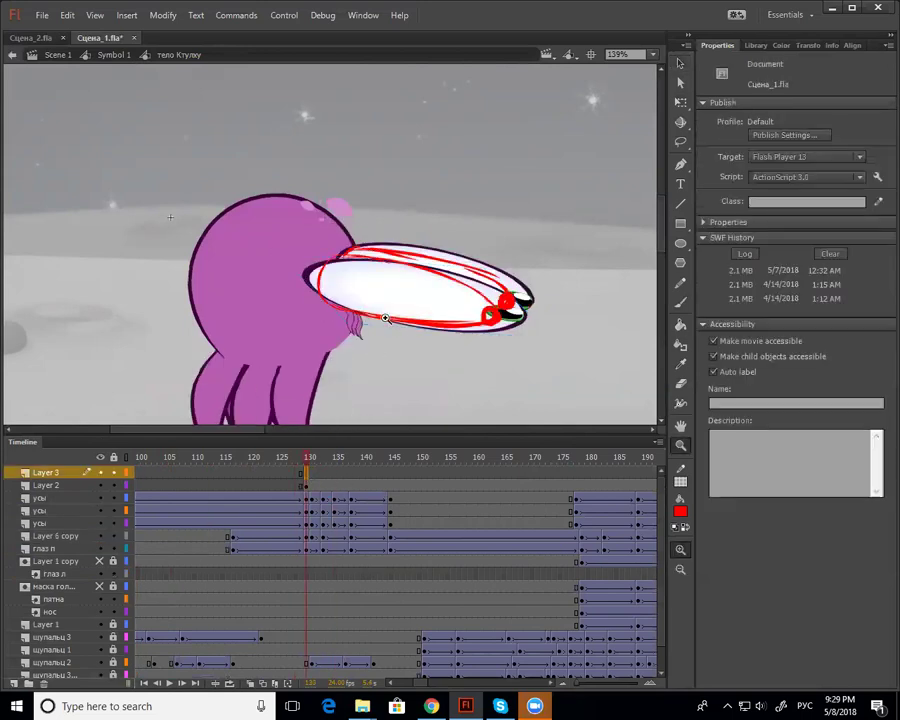
click(512, 316)
drag(511, 320, 490, 314)
Widen the copied pupil with Free Transform into a rounder shape matching the red sketch
key(z)
click(488, 298)
key(q)
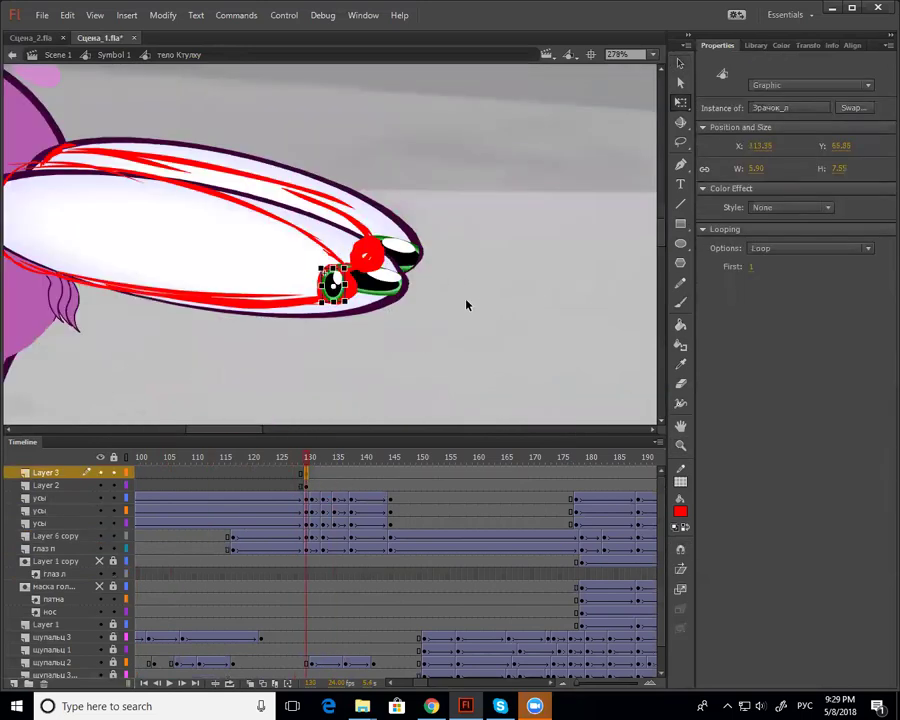
drag(345, 285, 353, 285)
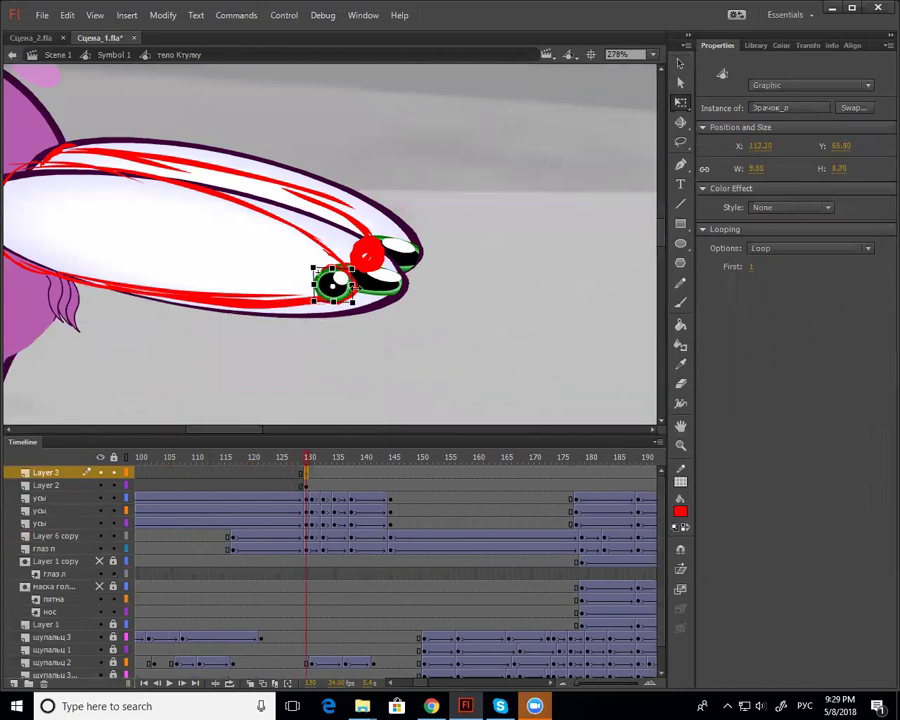
Convert the widened pupil to a movie clip symbol named Symbol 2 and open it for editing
key(F8)
key(Return)
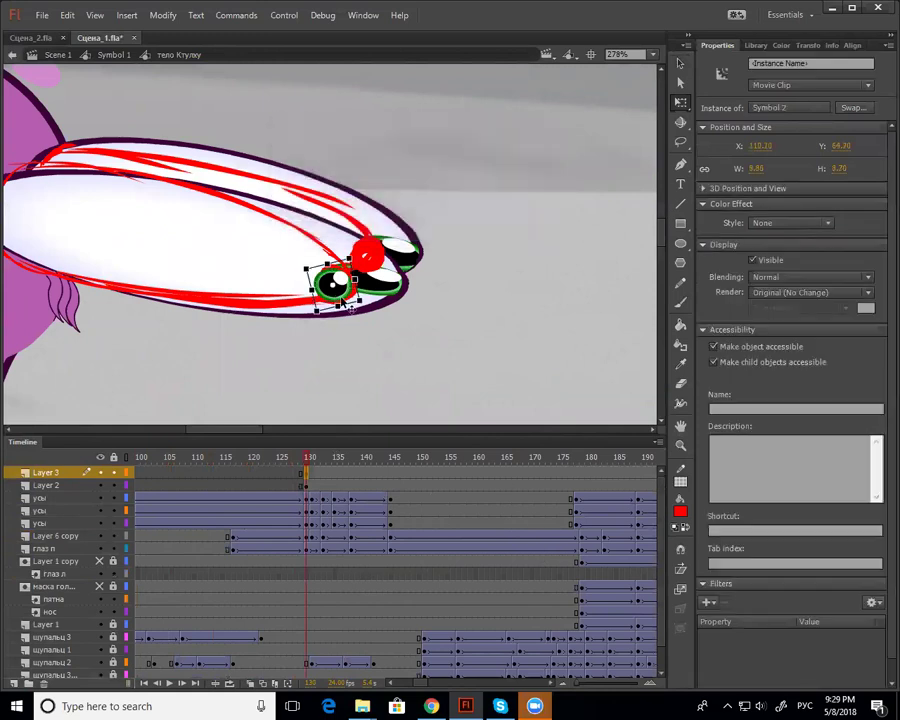
double_click(338, 292)
key(z)
click(325, 267)
drag(466, 371, 560, 440)
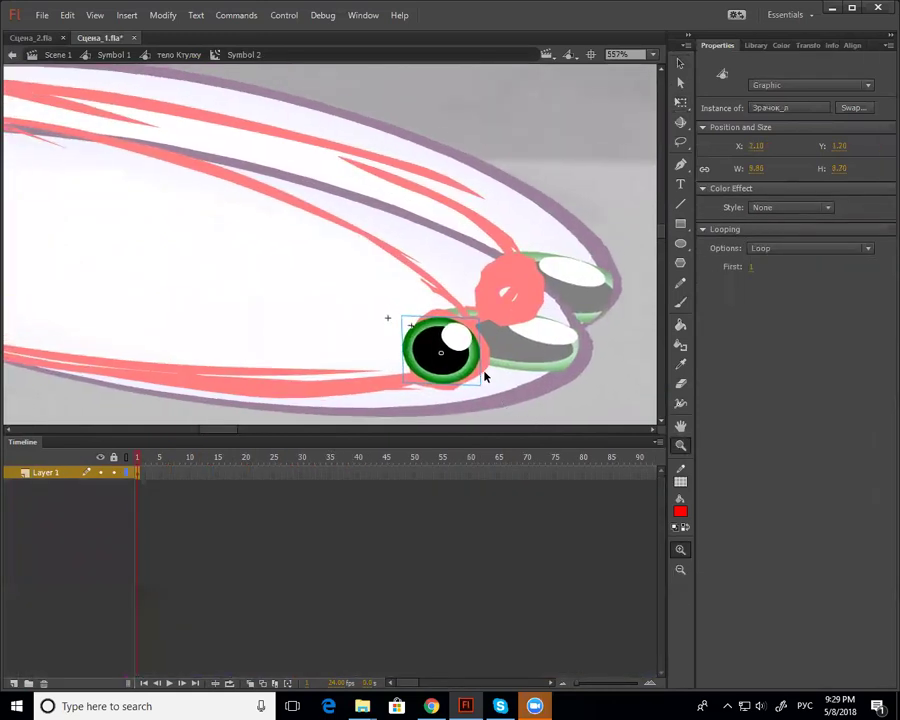
key(ctrl+b)
key(v)
key(ctrl+z)
Open the nested Зрачок_л symbol, group its white highlight, and return to Symbol 2
click(478, 373)
double_click(460, 362)
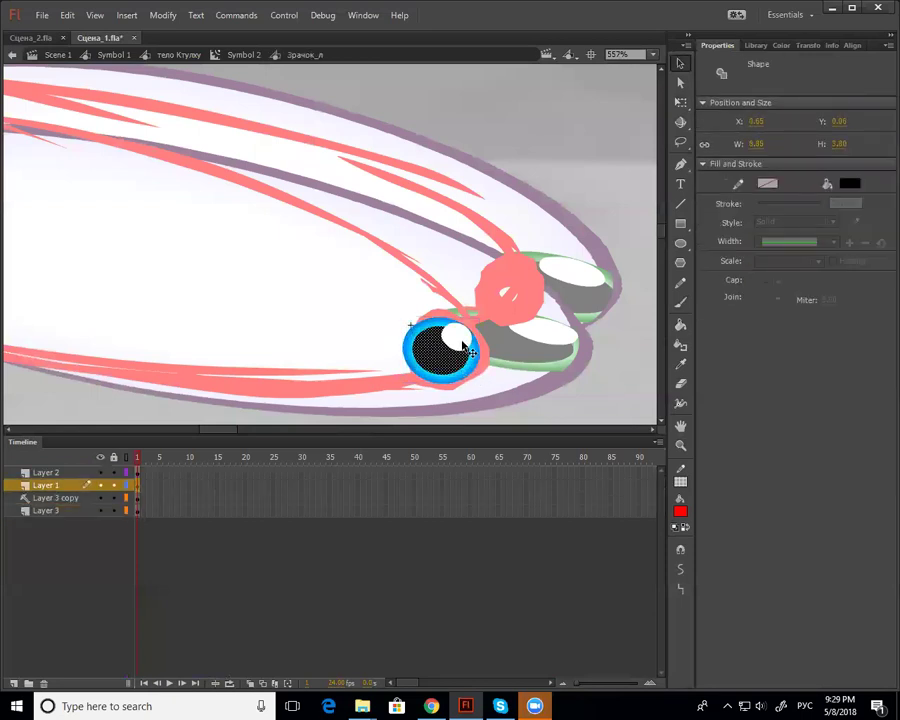
click(462, 344)
click(510, 366)
click(465, 342)
key(ctrl+g)
click(459, 366)
click(488, 368)
double_click(488, 368)
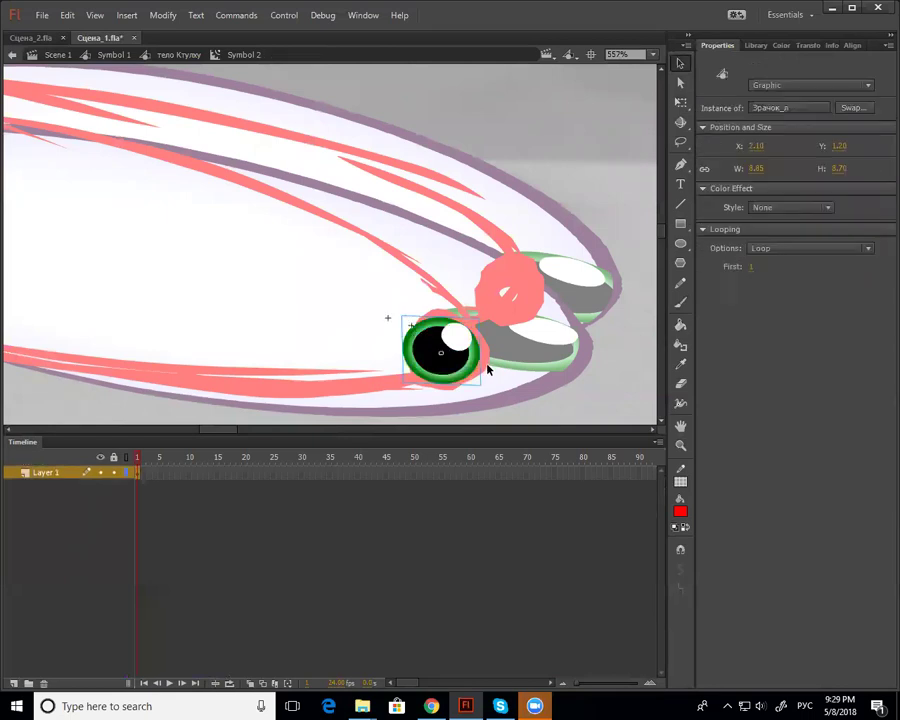
Break the pupil instance apart, convert its green iris to movie clip Symbol 3, and send it behind the black pupil
key(ctrl+b)
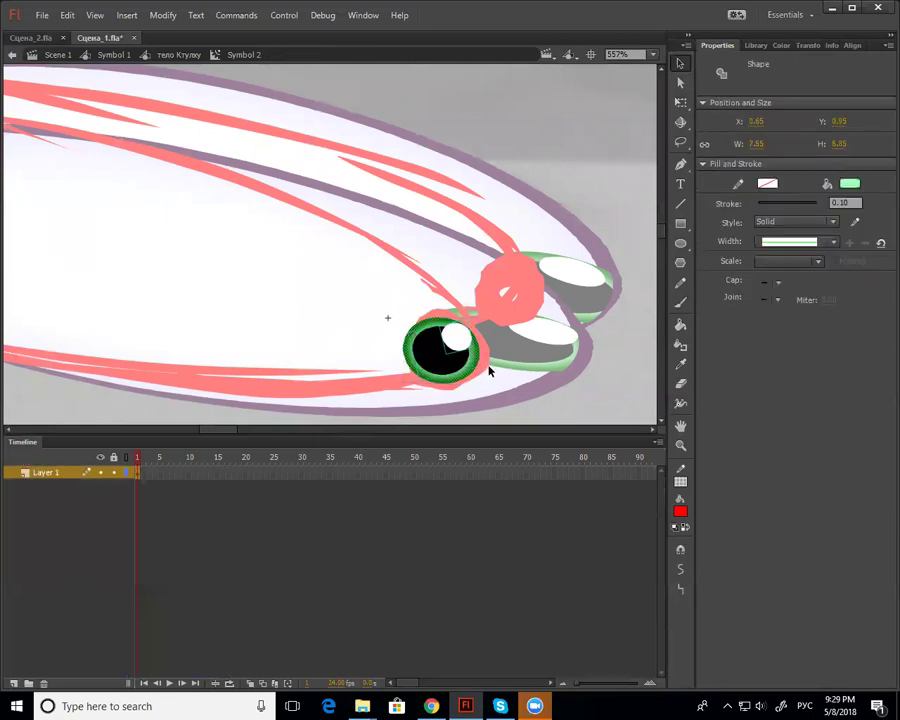
key(F8)
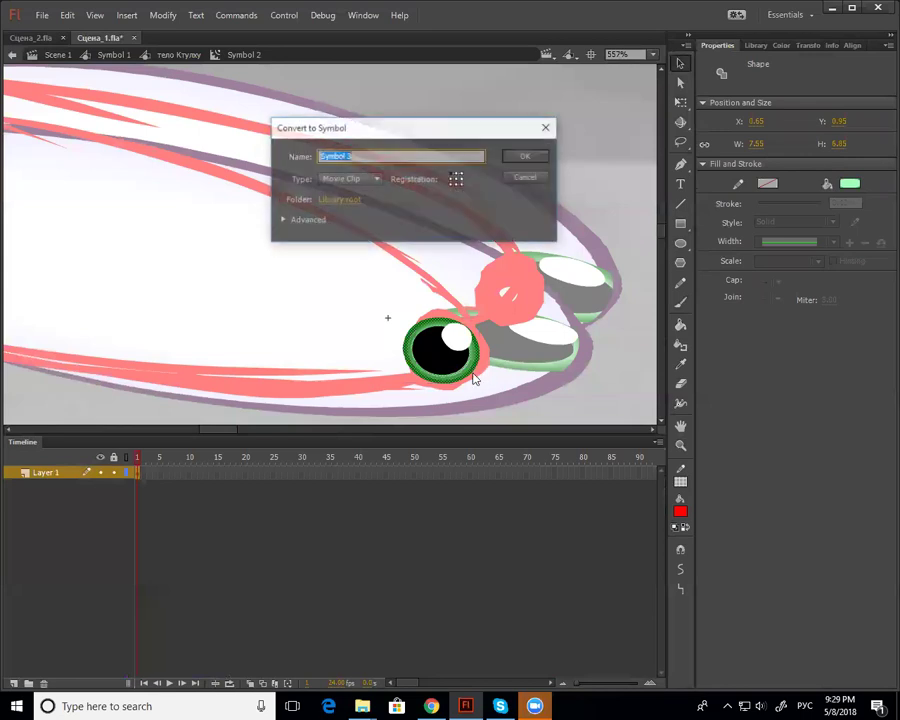
key(Return)
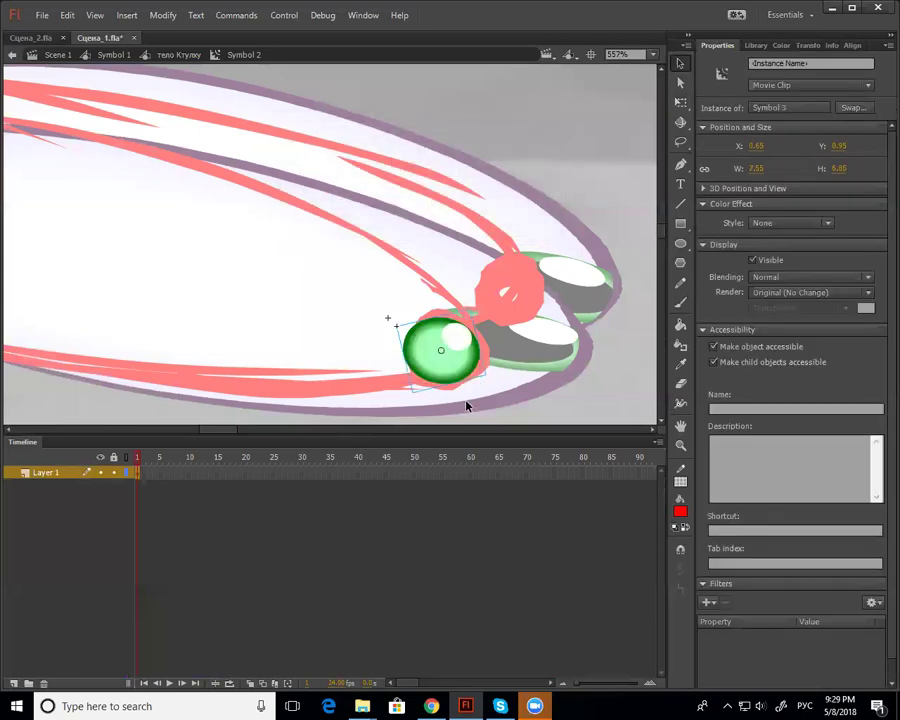
key(ctrl+Down)
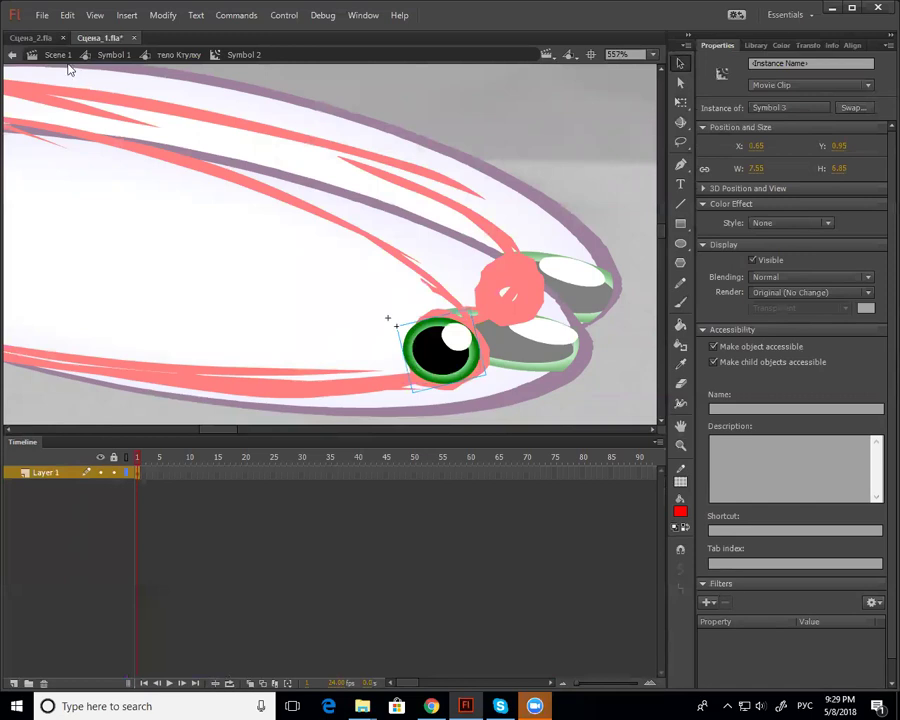
Examine the rebuilt pupil inside Symbol 2 against the stretched eyes and red sketch, and return to тело Ктулку
key(z)
alt+click(338, 334)
drag(447, 353, 526, 373)
alt+click(338, 329)
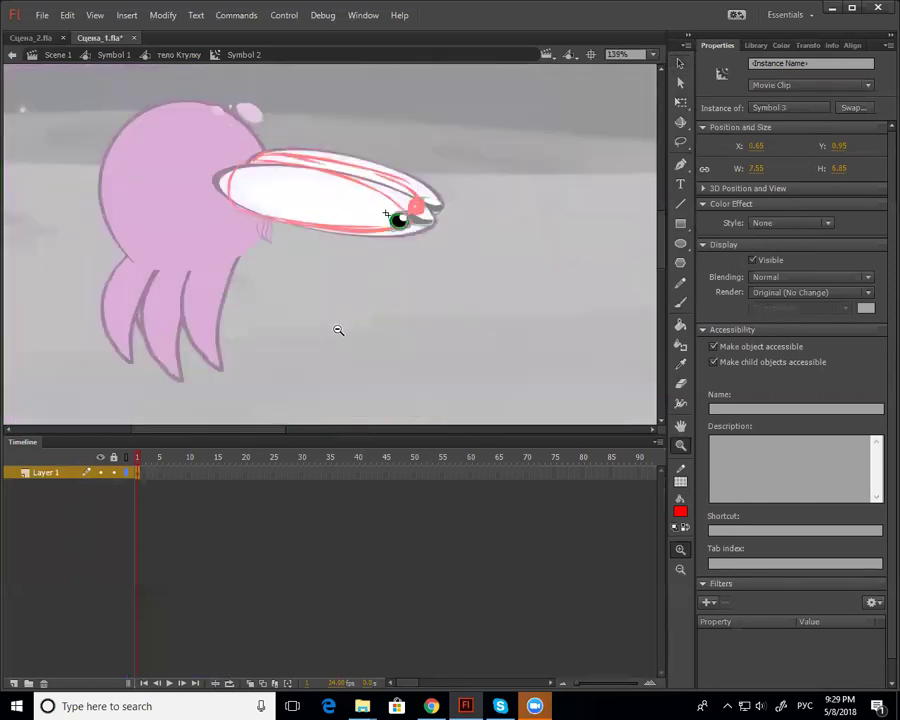
alt+click(336, 325)
drag(380, 299, 409, 368)
key(v)
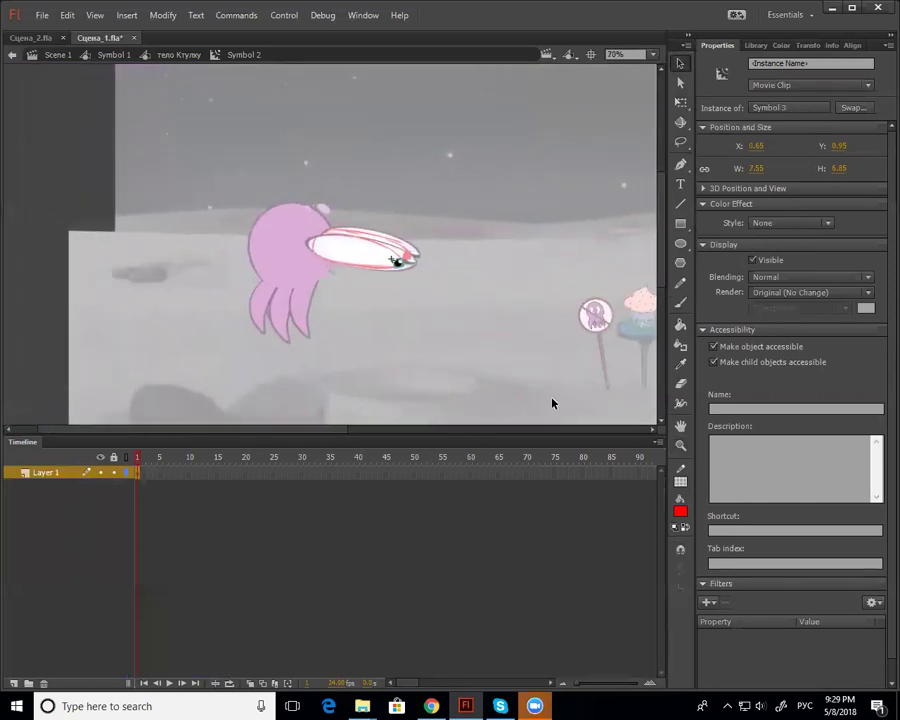
key(z)
click(388, 268)
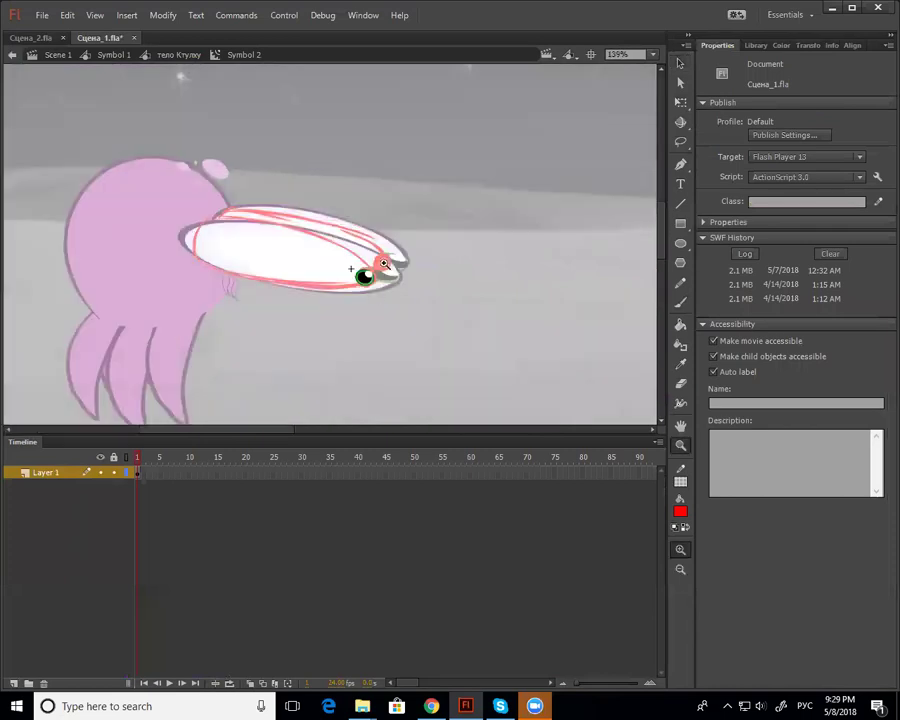
click(321, 260)
drag(422, 335, 432, 371)
key(v)
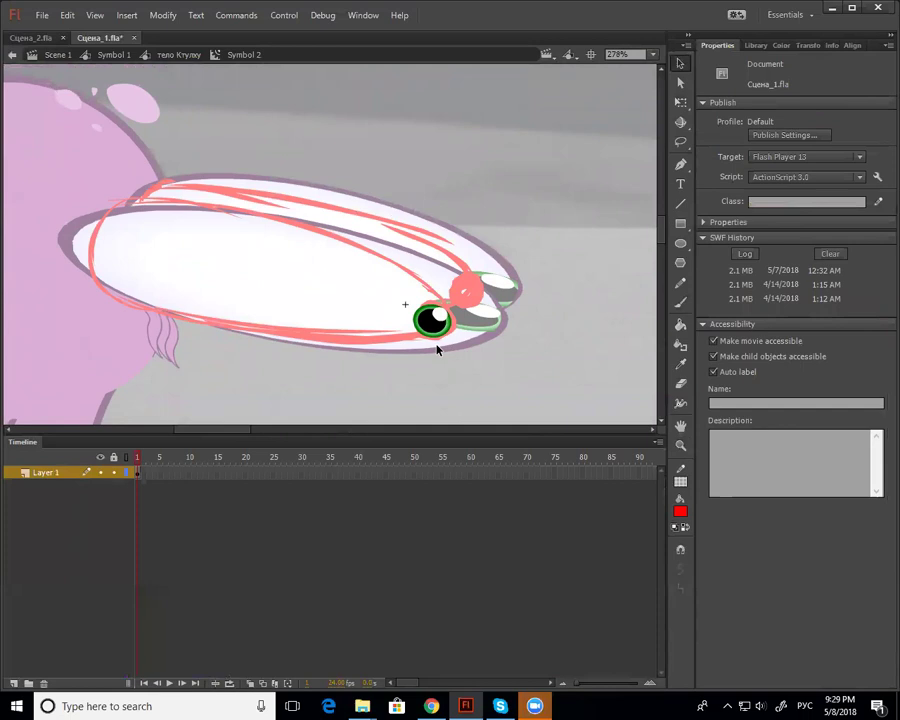
click(440, 342)
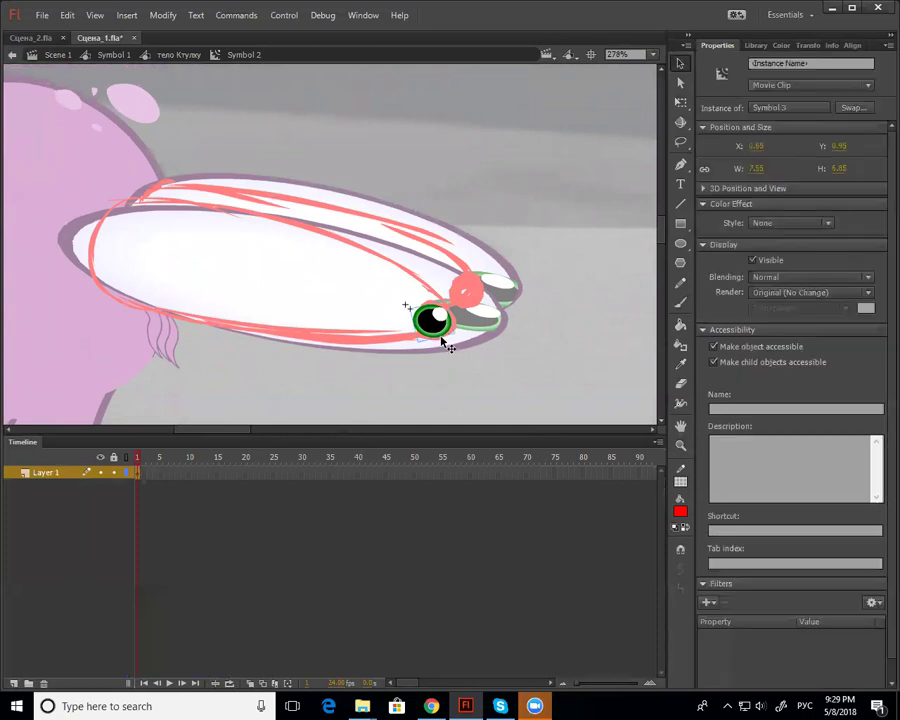
key(z)
click(435, 314)
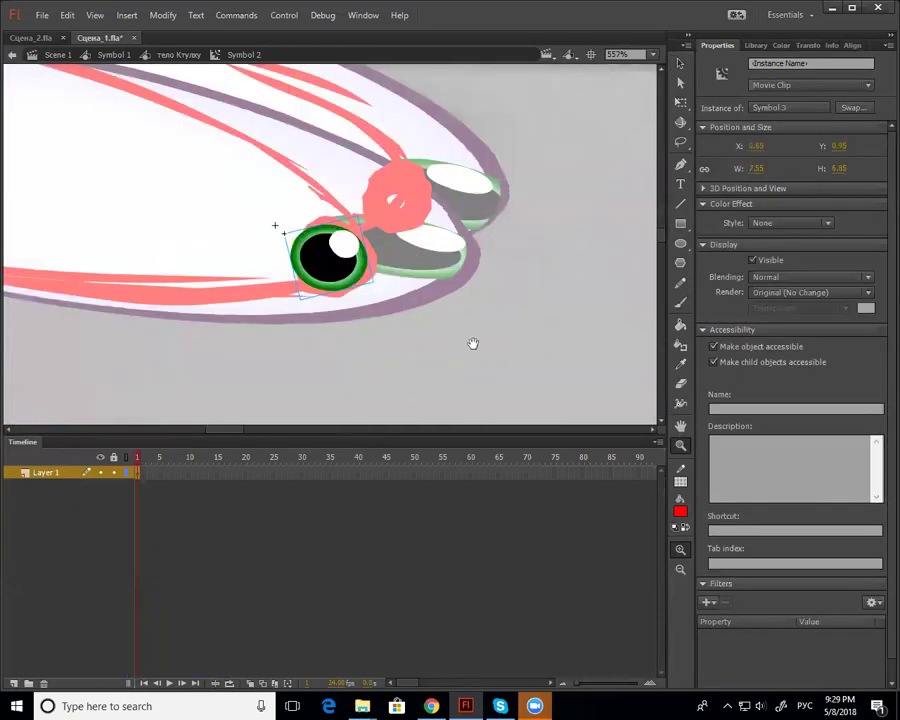
drag(474, 344, 500, 369)
key(v)
drag(383, 312, 421, 346)
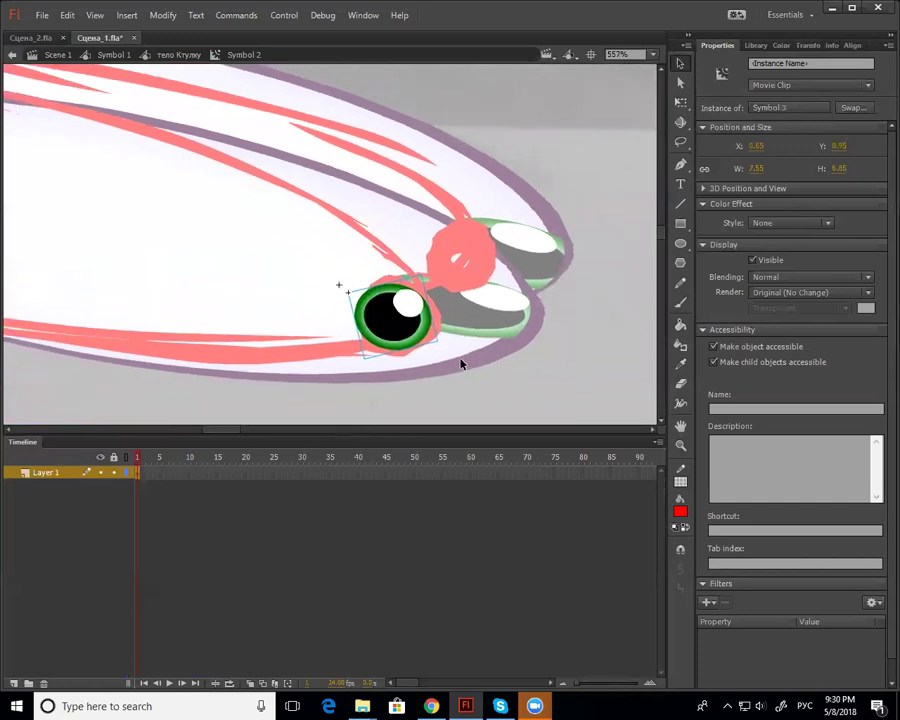
drag(470, 291, 352, 360)
double_click(438, 347)
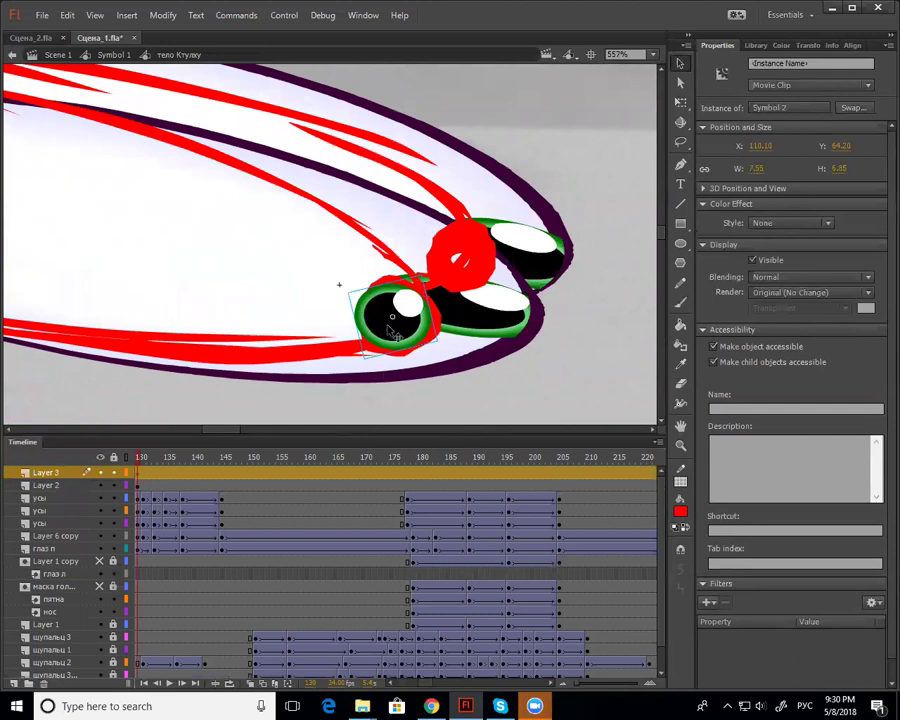
Add a new layer above Layer 3, paste the original pupil at frame 178, and delete the pasted pupil
click(14, 683)
click(409, 474)
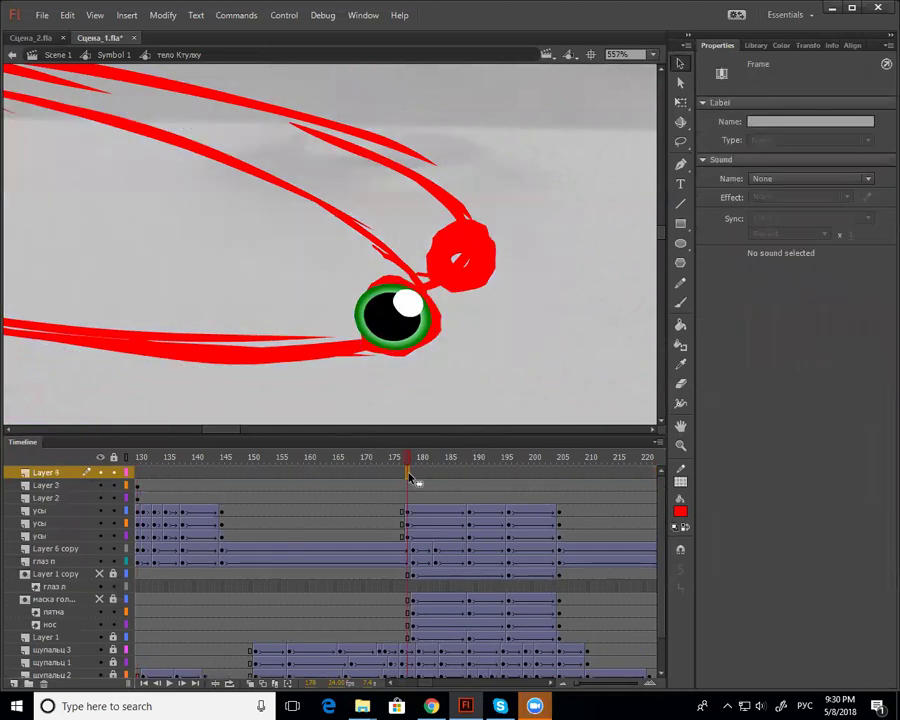
key(ctrl+v)
click(477, 385)
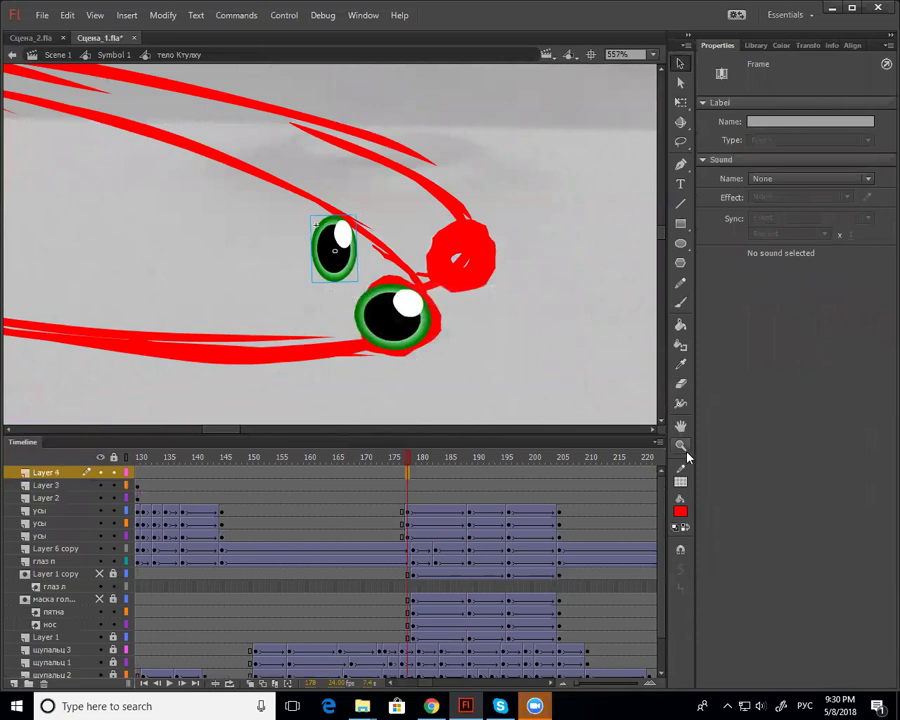
key(Delete)
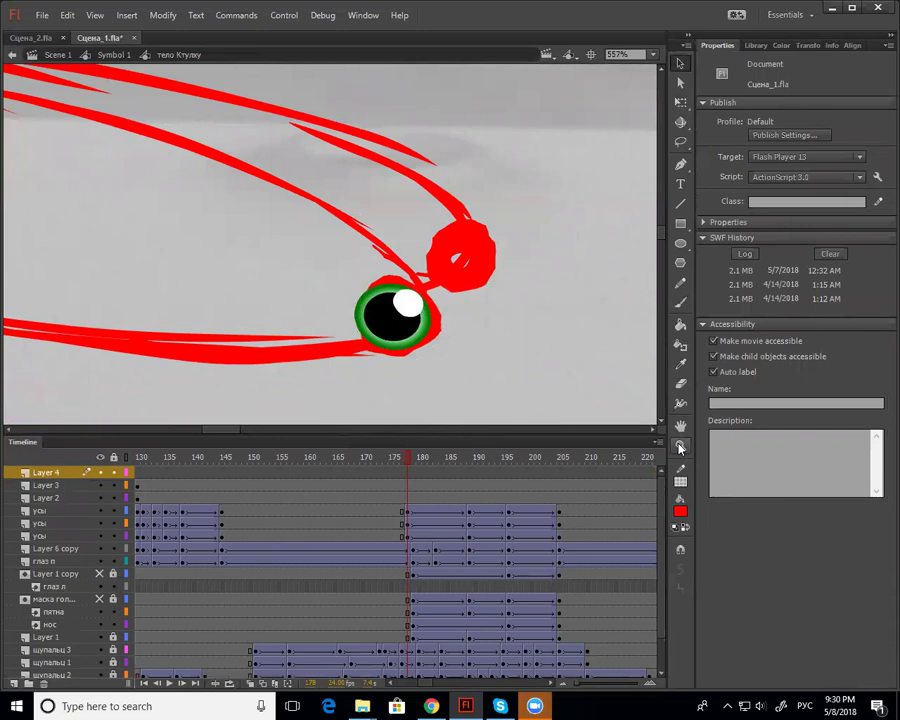
Rotate the Symbol 2 pupil in Layer 3 and fit it to the near red pupil sketch
click(416, 345)
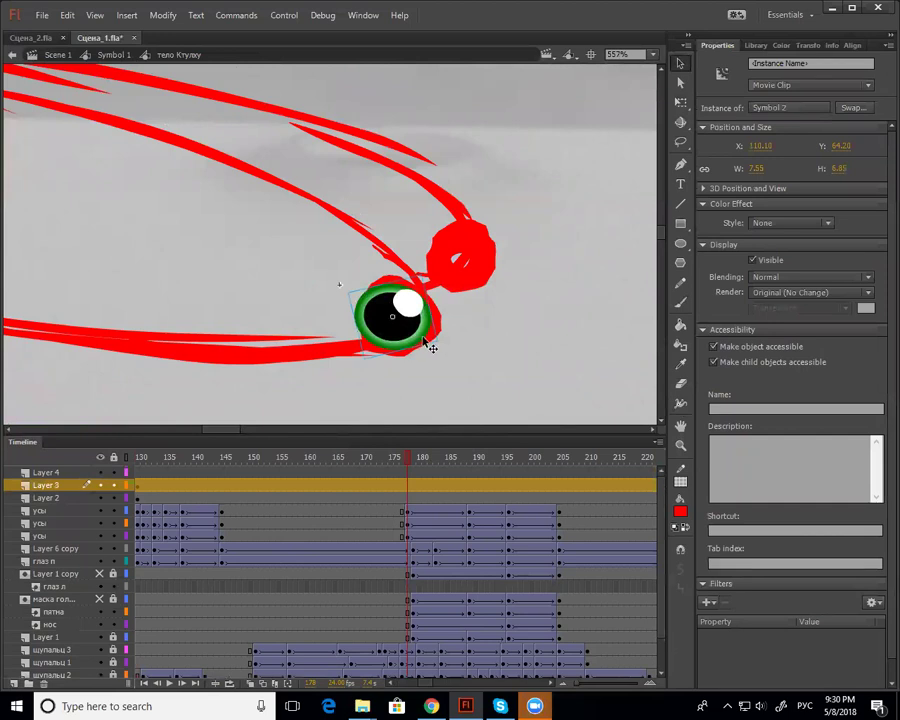
key(q)
mouse_move(434, 284)
mouse_down()
mouse_move(447, 291)
mouse_move(419, 285)
mouse_move(448, 293)
mouse_move(419, 283)
mouse_up()
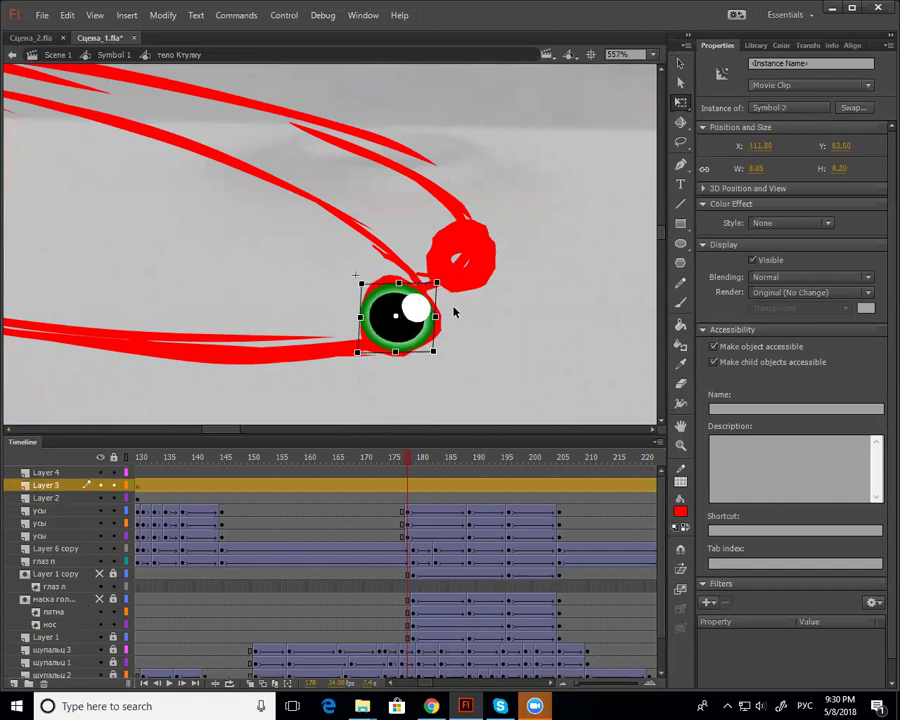
click(453, 312)
Open the Symbol 2 pupil clip and add a new layer above its Layer 1
double_click(418, 345)
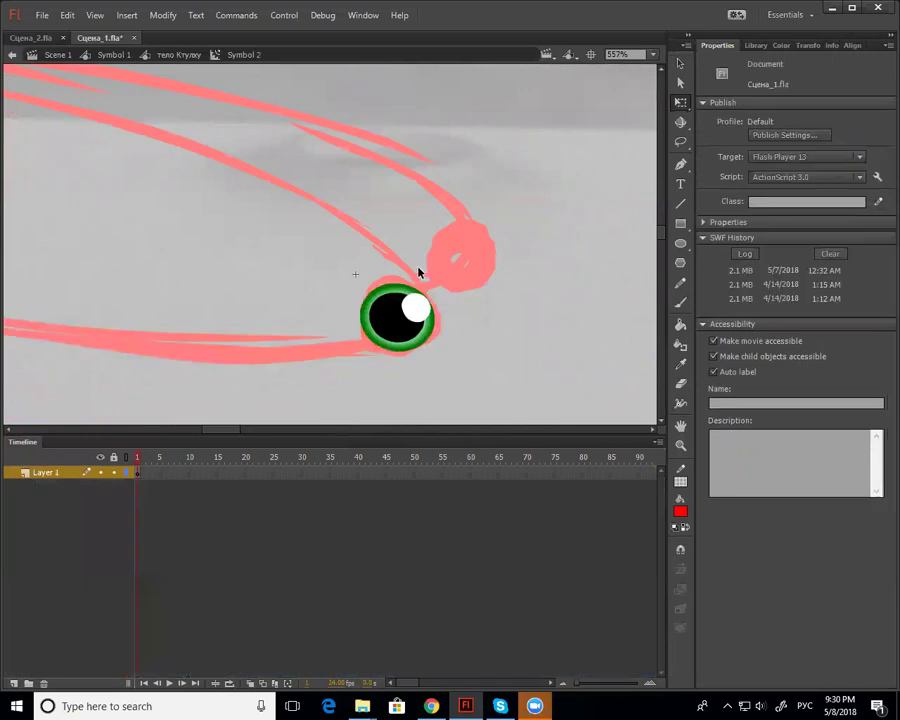
click(409, 349)
key(z)
drag(358, 382, 582, 469)
alt+click(340, 350)
click(14, 683)
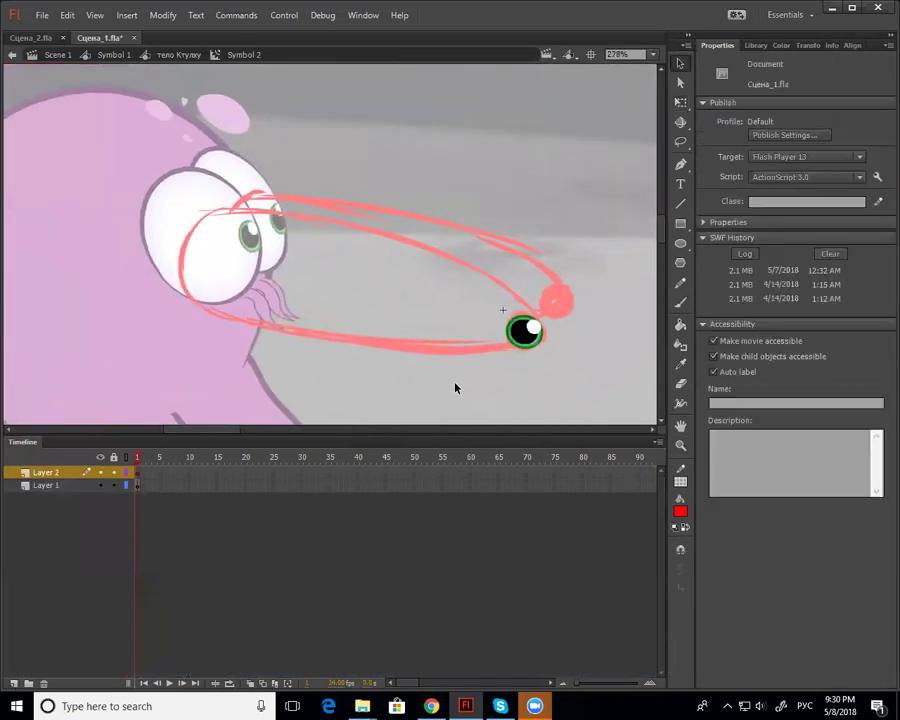
Return to тело Ктулку, set the playhead to the stretched-eye pose at frame 130, and reopen Symbol 2 in place
double_click(455, 388)
drag(147, 462, 488, 526)
drag(526, 371, 464, 403)
double_click(460, 364)
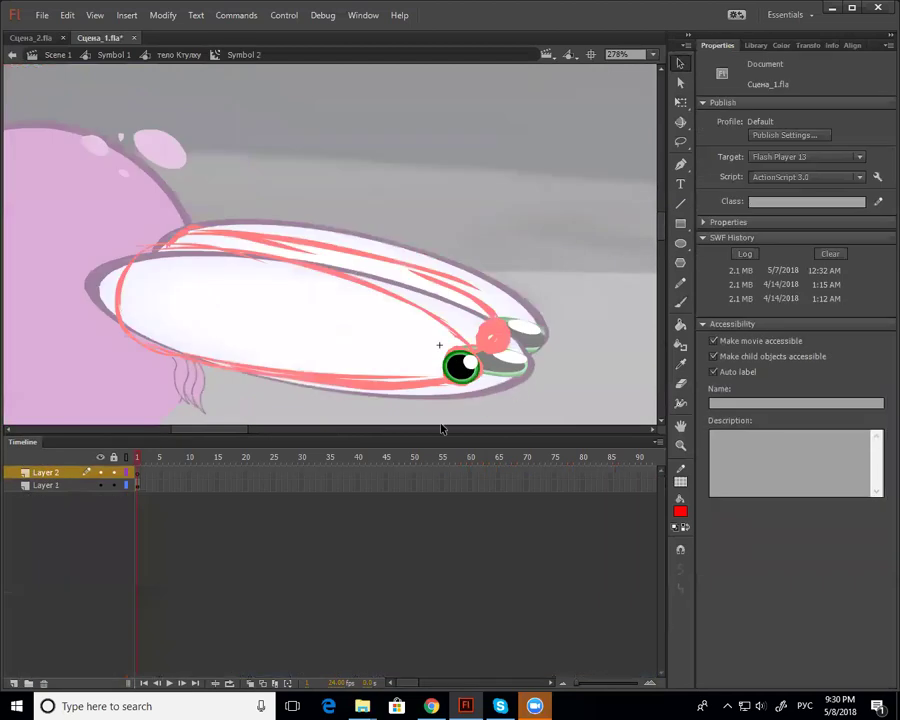
Pick the eye outline's dark purple 3B0239 as the stroke color at 100% alpha
click(161, 479)
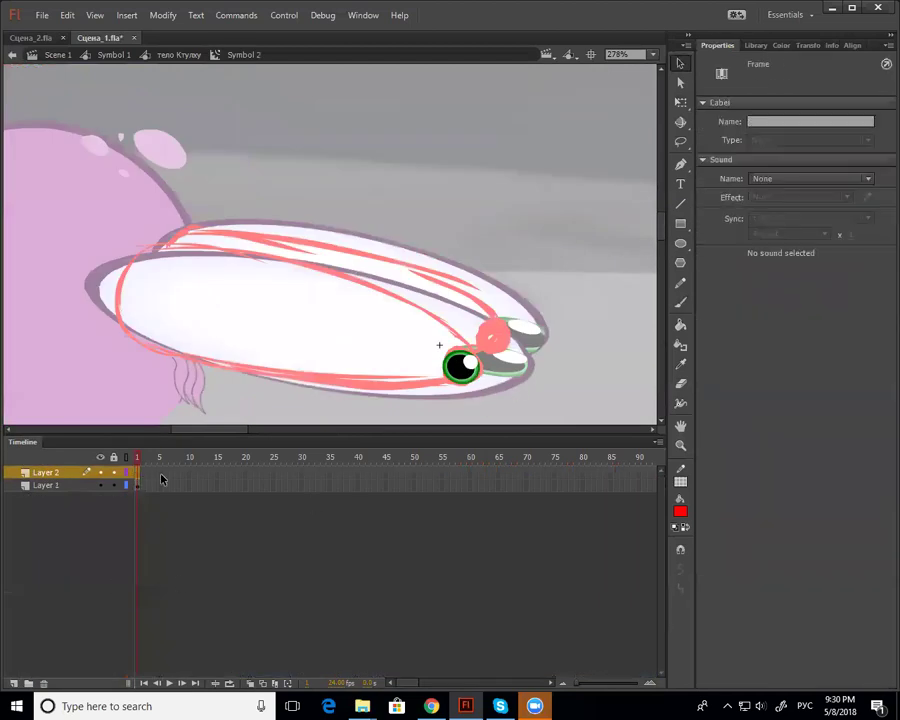
click(400, 566)
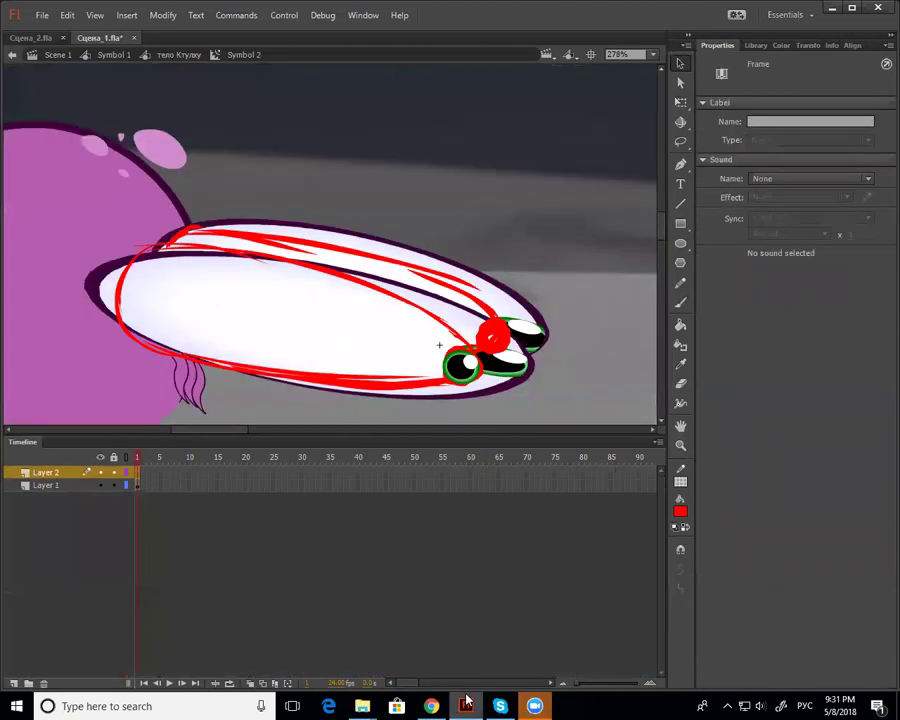
click(680, 482)
click(383, 277)
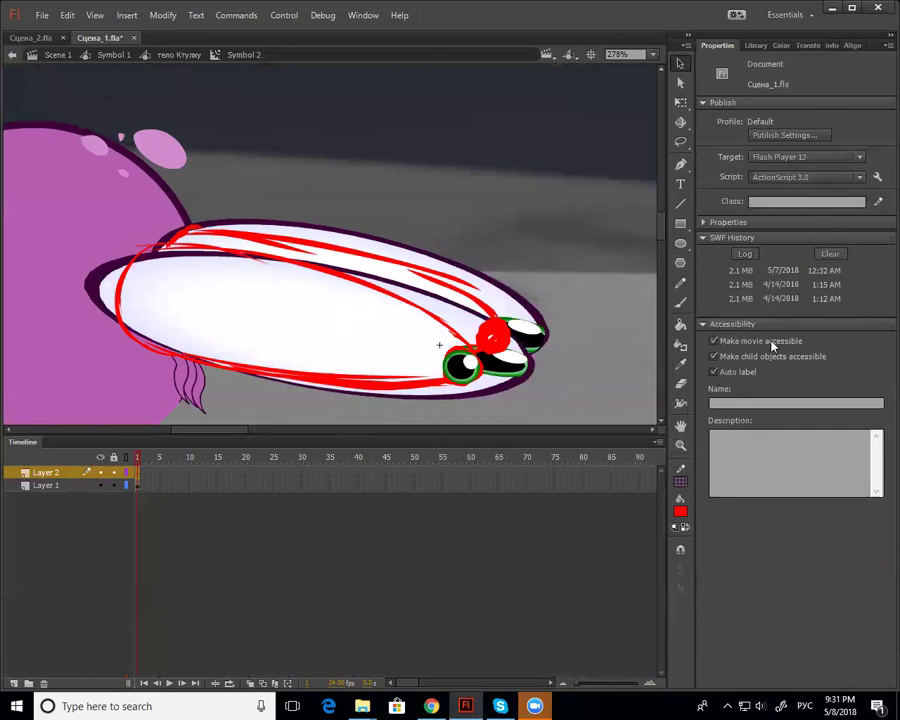
click(781, 45)
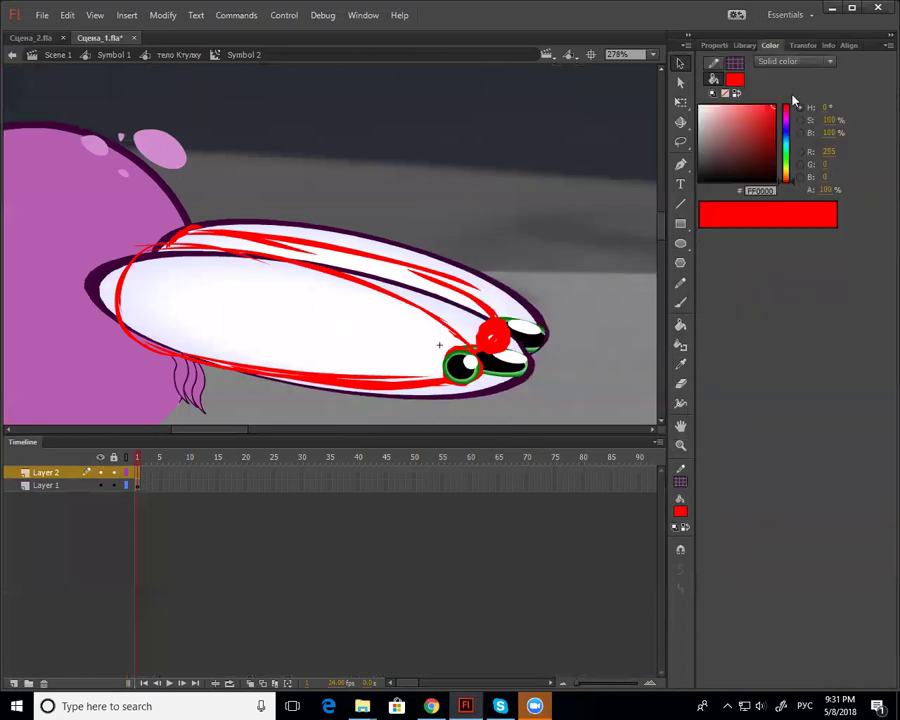
click(713, 62)
click(826, 189)
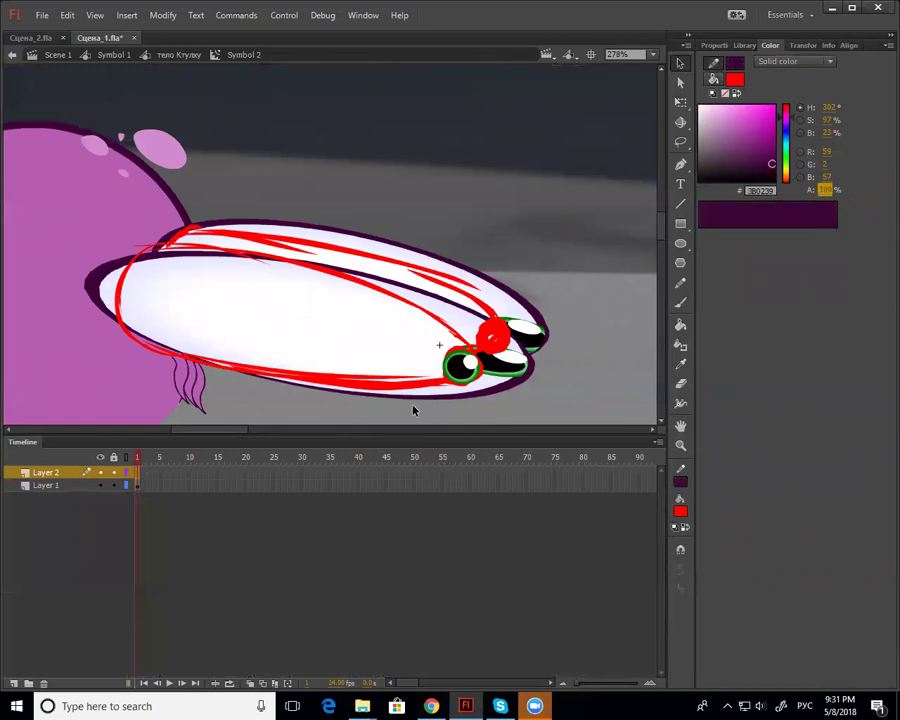
Draw a large purple-outlined oval over the near eye in Layer 2 and fill it with the eye's sampled white
key(y)
key(n)
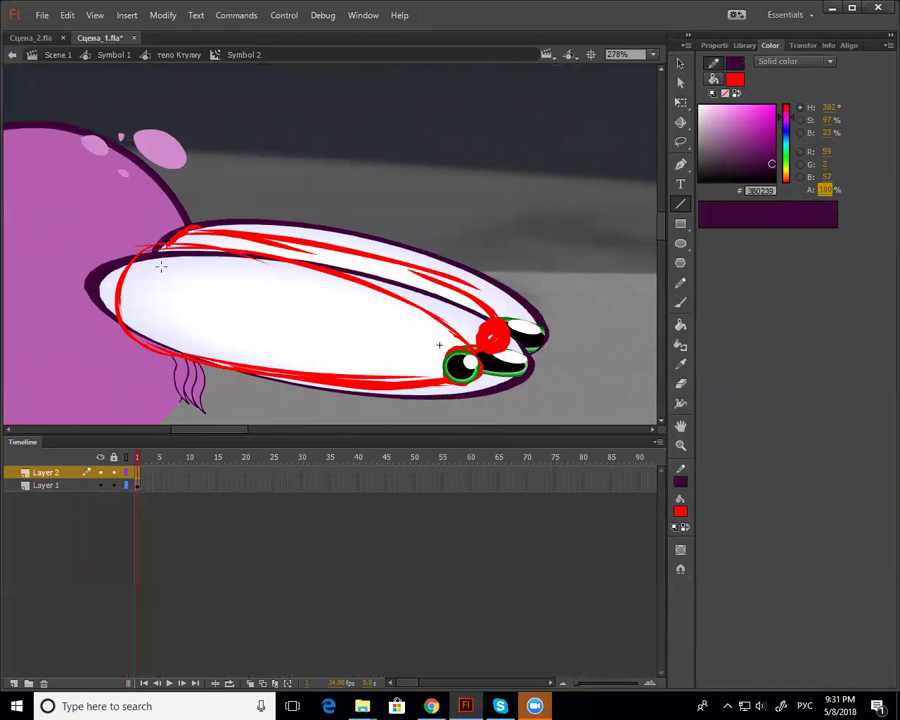
click(681, 243)
mouse_move(126, 242)
mouse_down()
mouse_move(340, 368)
mouse_move(445, 367)
mouse_up()
key(i)
click(430, 352)
click(411, 336)
key(v)
Rotate the white oval clockwise to the sketch's slant, move it down, and extend its far end over the pupil inside its group
double_click(419, 333)
key(q)
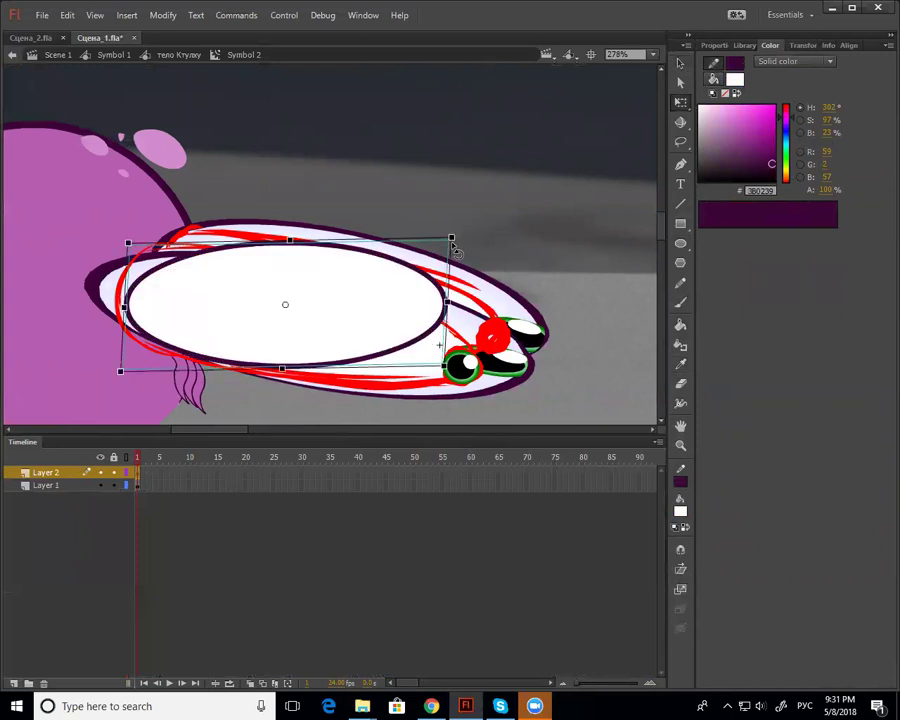
drag(456, 236, 460, 270)
drag(419, 347, 420, 365)
click(458, 385)
double_click(425, 370)
click(455, 361)
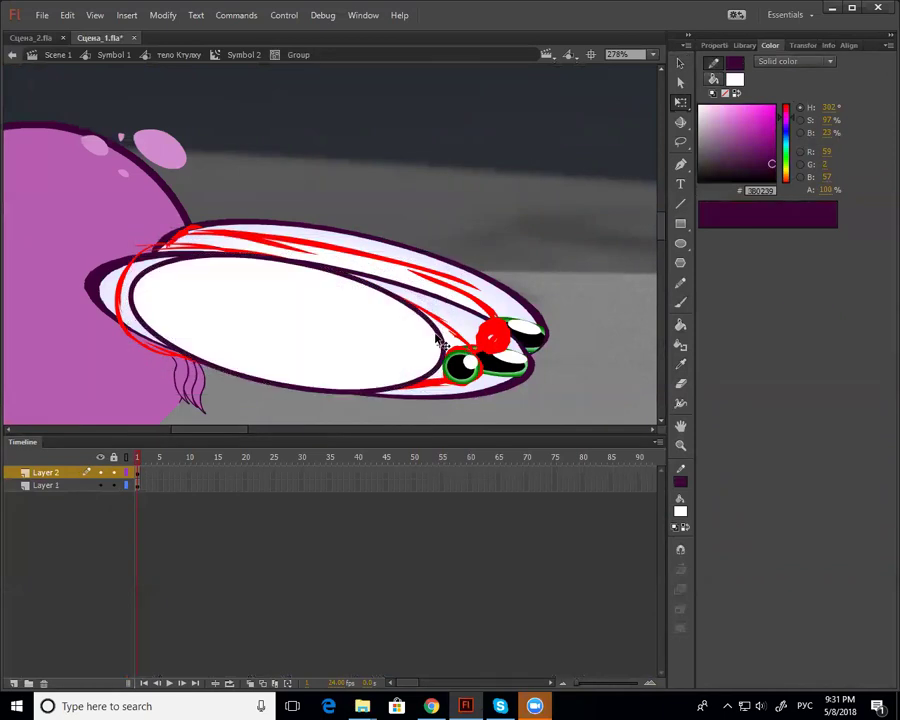
Select the oval's fill and outline inside the group and set its stroke thickness to 0.70
double_click(450, 368)
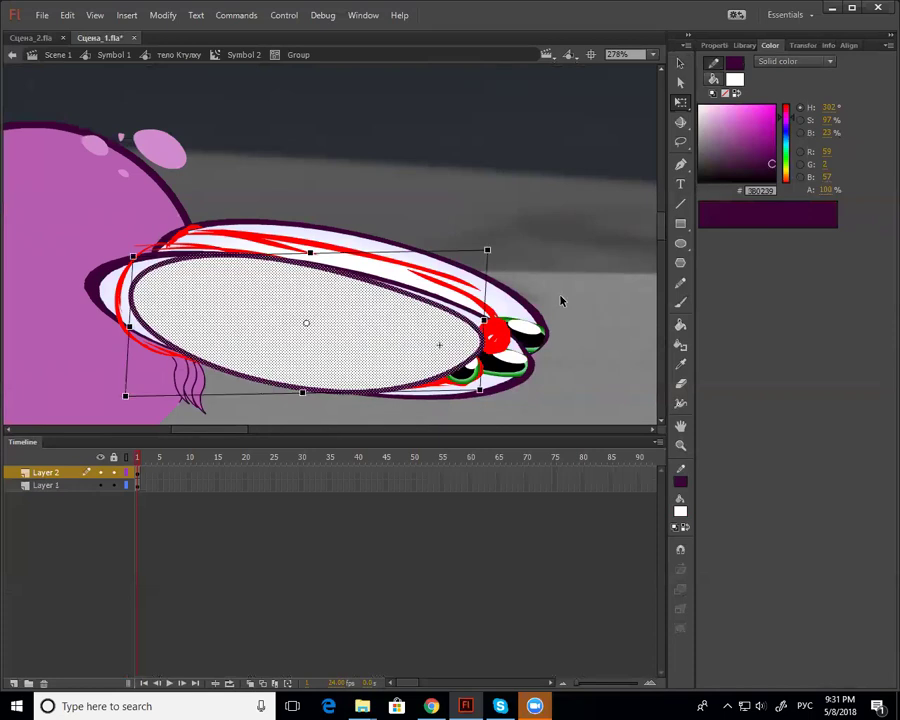
click(709, 46)
click(845, 202)
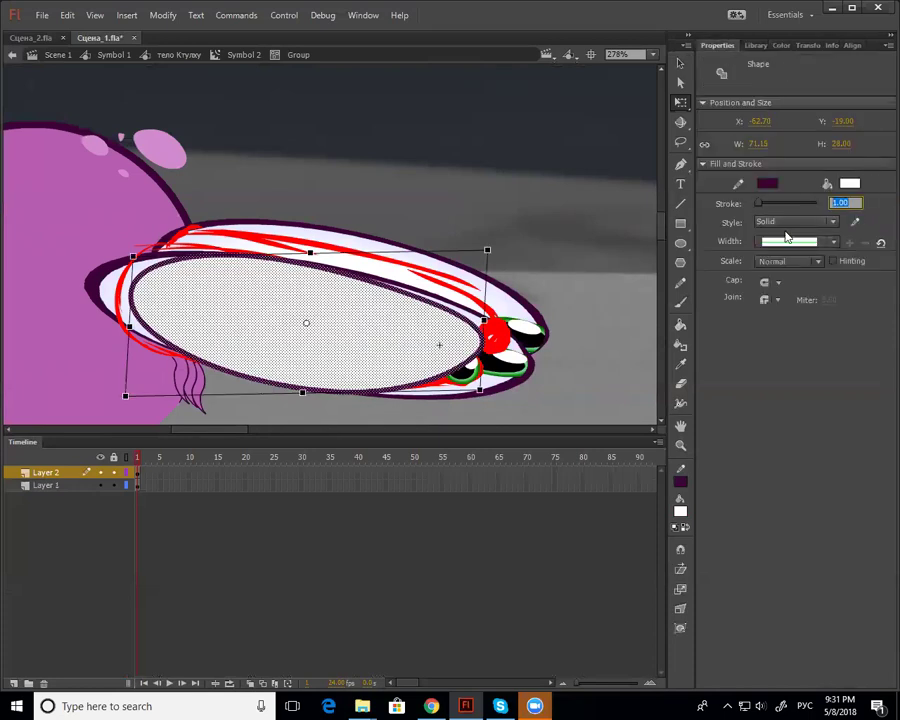
text(0.5)
key(Return)
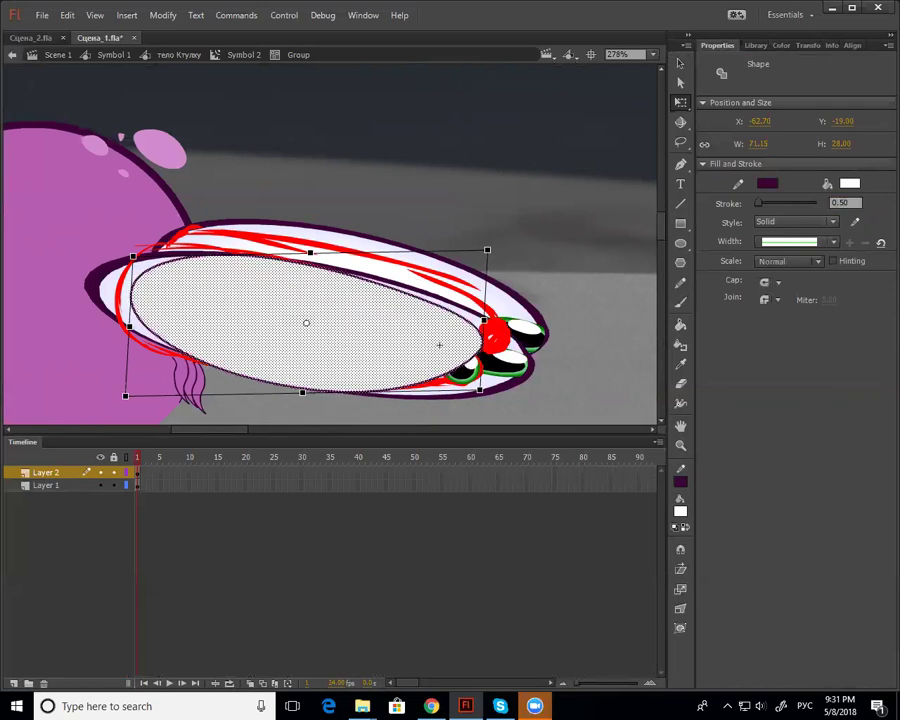
click(848, 203)
text(0.7)
key(Return)
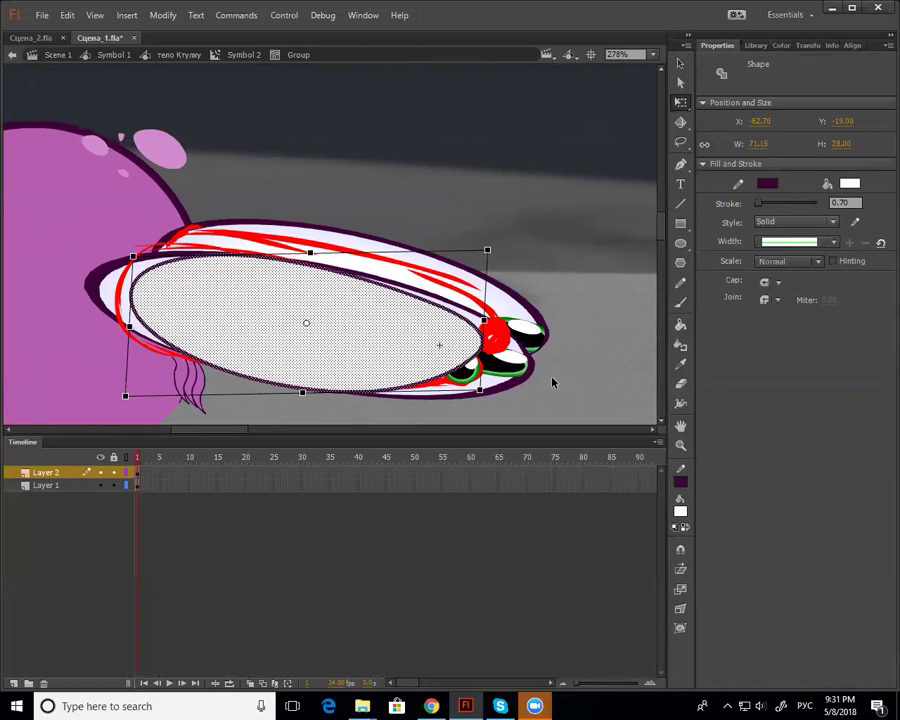
Reshape the oval's edges, checking it in outline view, so that it follows the near red eye sketch
click(553, 382)
drag(482, 358, 531, 371)
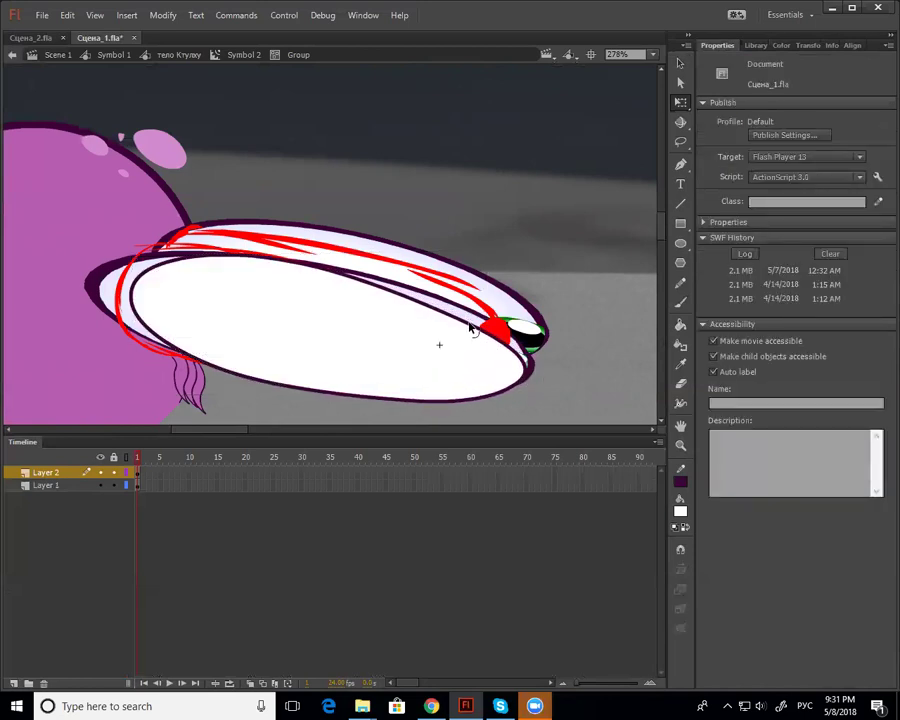
drag(160, 276, 155, 255)
mouse_move(134, 321)
mouse_down()
mouse_move(123, 324)
mouse_move(118, 308)
mouse_move(147, 353)
mouse_up()
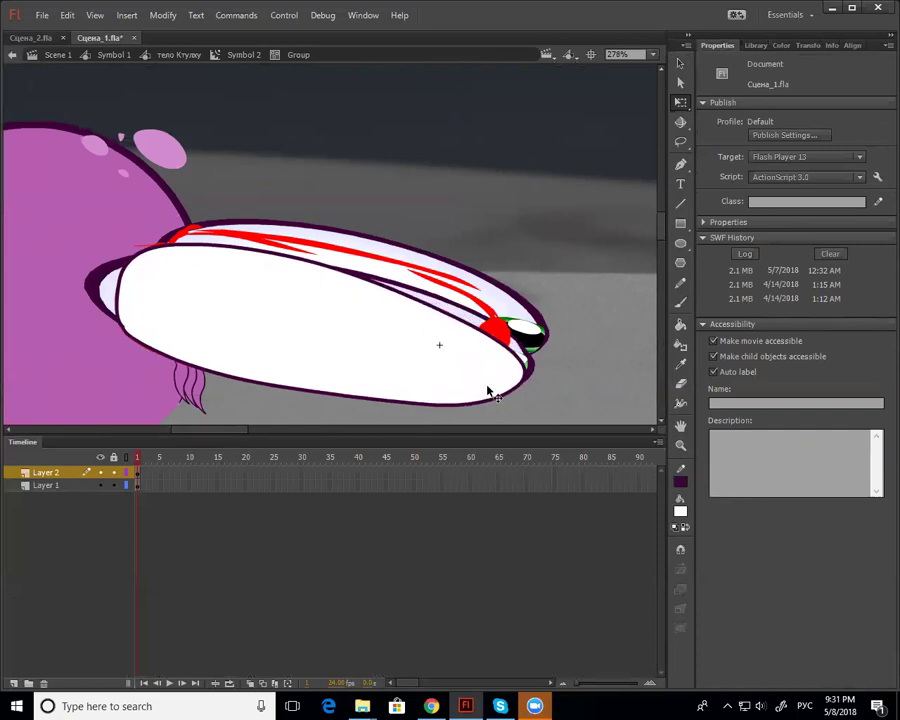
click(133, 473)
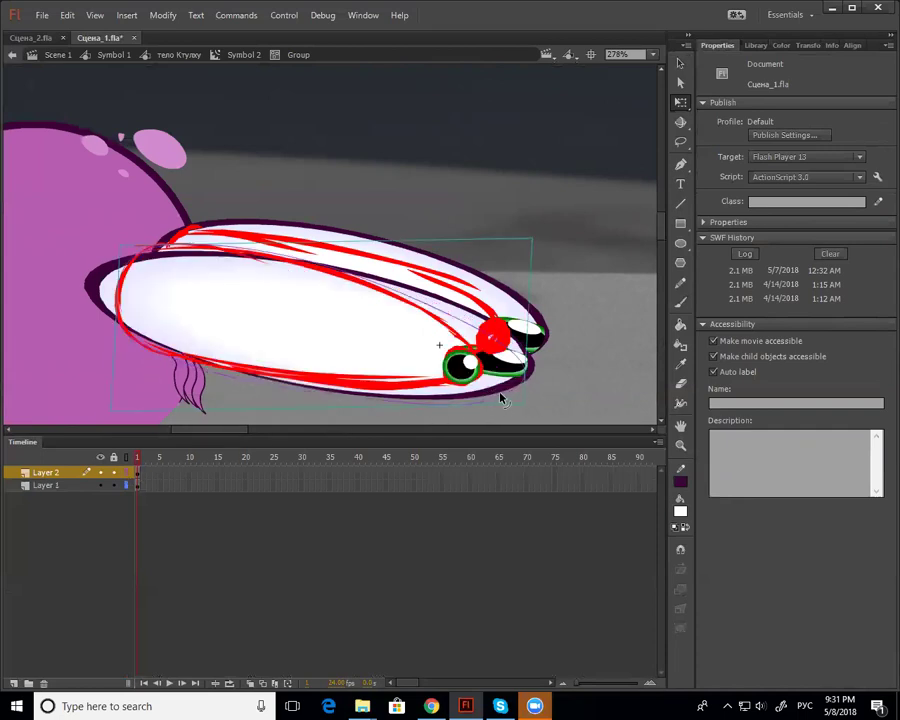
drag(524, 376, 478, 381)
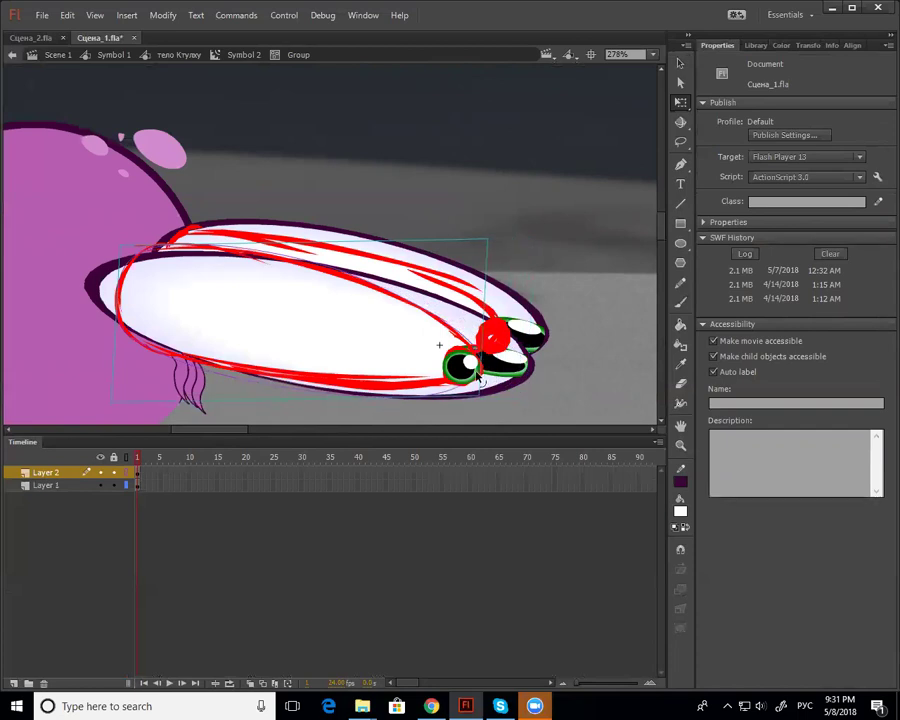
drag(399, 398, 402, 390)
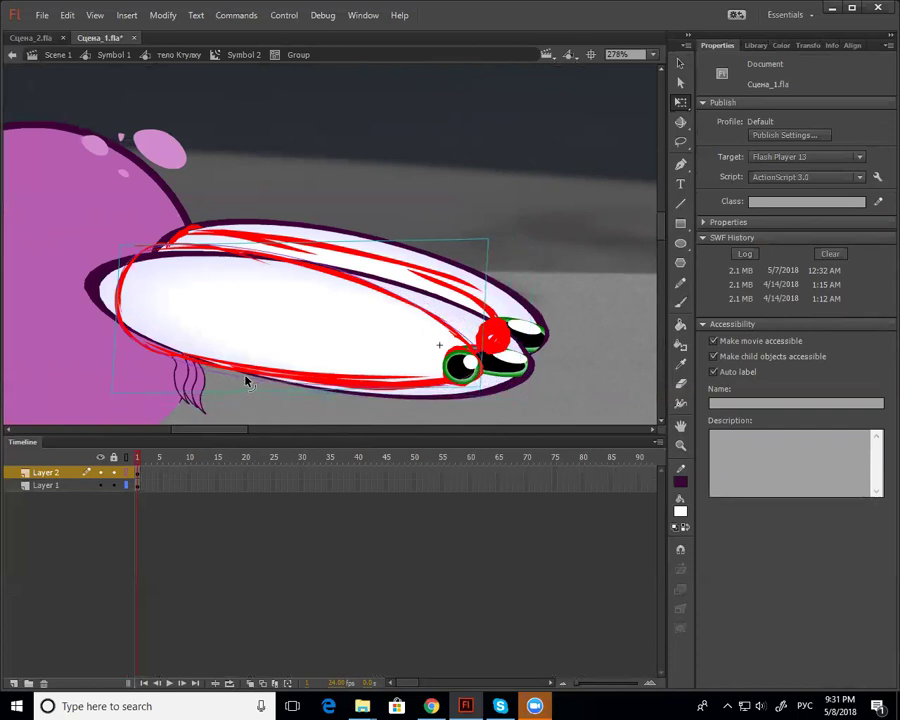
click(125, 473)
drag(480, 366, 476, 368)
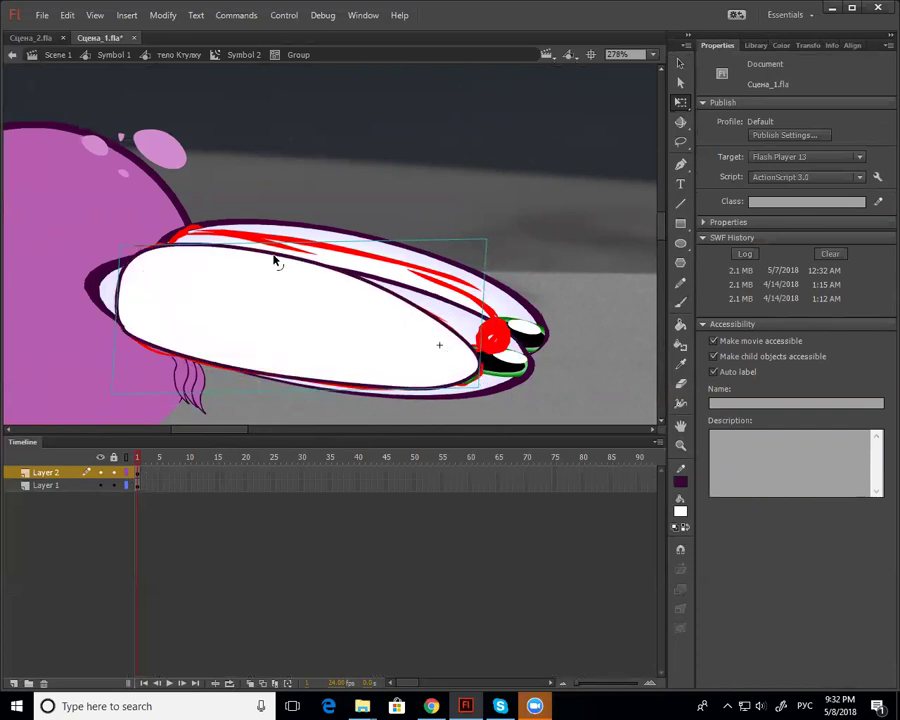
Leave the group, break the oval apart into a plain shape, and move Layer 2 below Layer 1
double_click(489, 382)
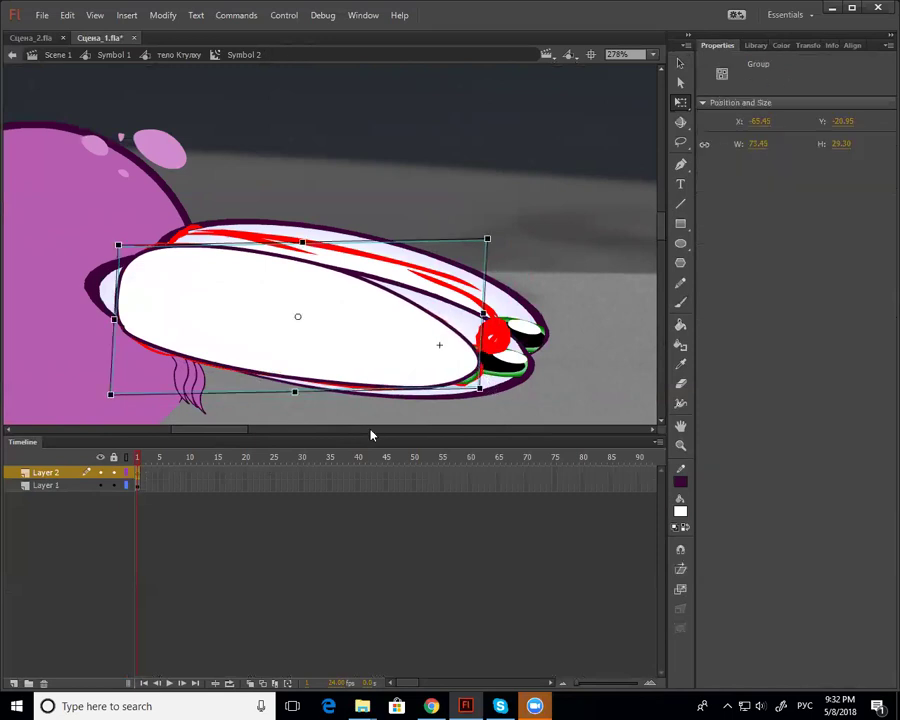
key(ctrl+b)
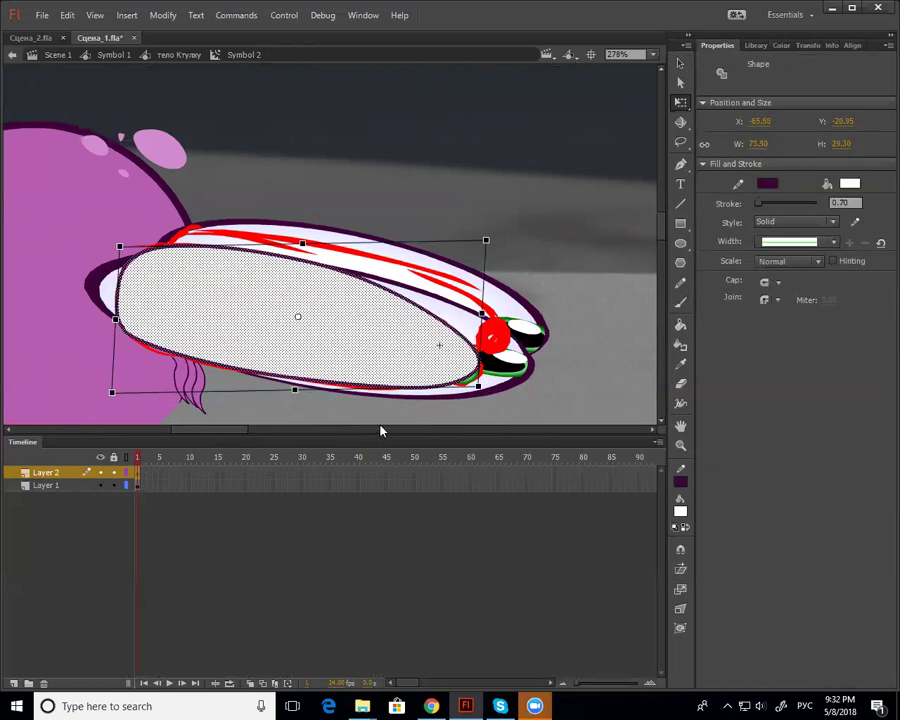
drag(73, 472, 70, 497)
Move the near eye's pupil slightly up and inward from the pointed end of the white oval
click(469, 372)
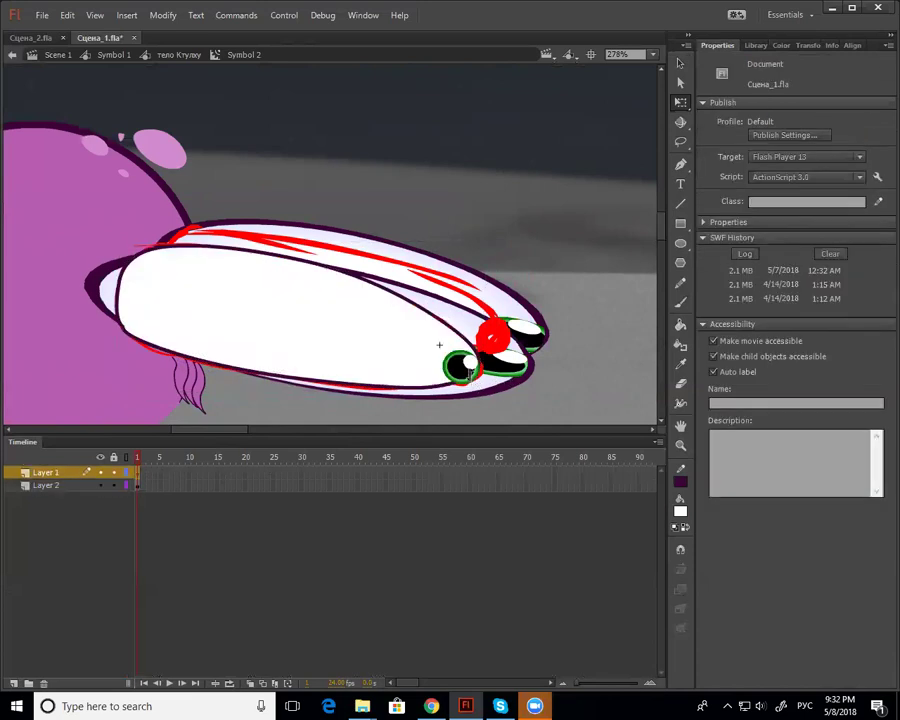
click(468, 374)
scroll(468, 376, up, 1)
mouse_move(454, 340)
mouse_down()
mouse_move(465, 344)
mouse_move(448, 332)
mouse_move(460, 339)
mouse_up()
click(486, 348)
Select the pupil together with its white highlight and edit the snapping options, keeping grid, guide, pixel and object snapping off
click(408, 336)
shift+click(465, 322)
click(95, 15)
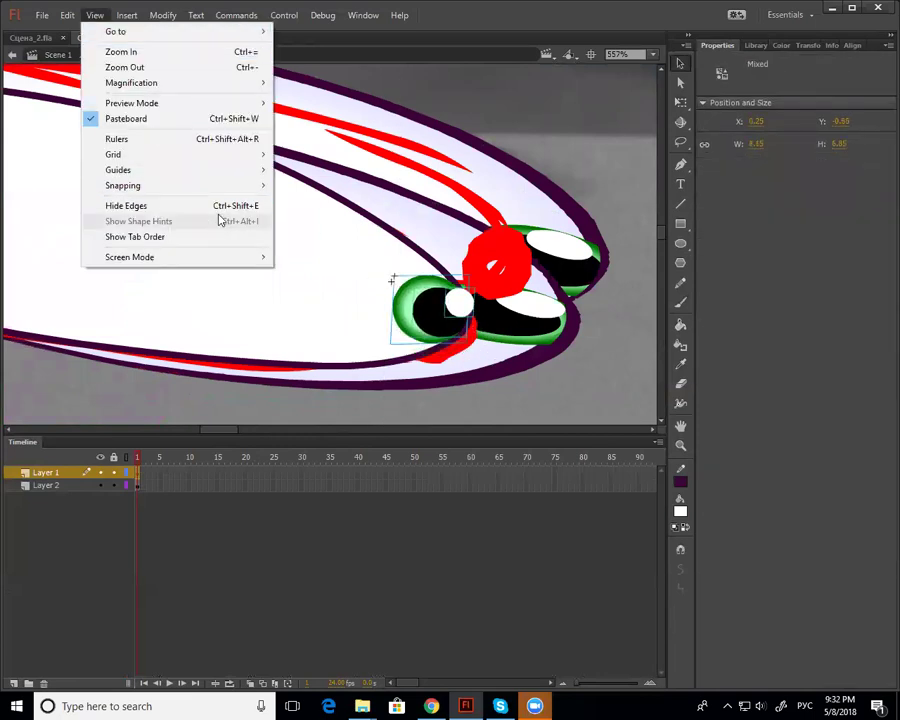
mouse_move(225, 185)
click(392, 268)
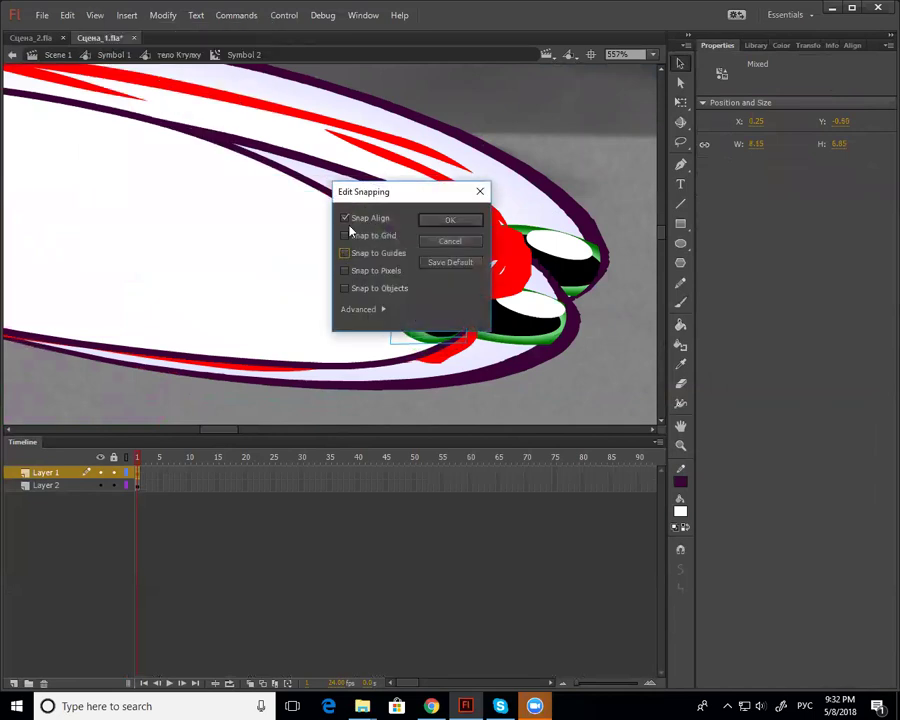
click(450, 220)
Finish positioning the pupil and highlight inside the white eye and return to тело Ктулку
drag(464, 314, 527, 410)
key(z)
alt+click(427, 316)
alt+click(406, 317)
key(v)
click(456, 358)
click(137, 474)
double_click(348, 390)
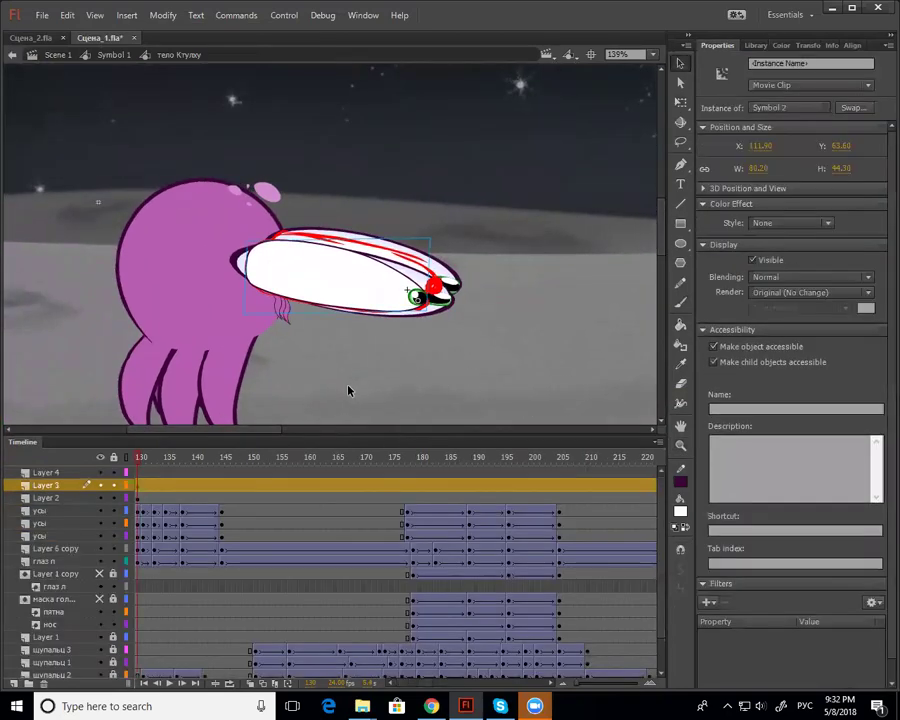
Rotate all artwork inside Symbol 2 to lie nearly level, and rotate the instance back onto the red sketch at frame 130
double_click(415, 295)
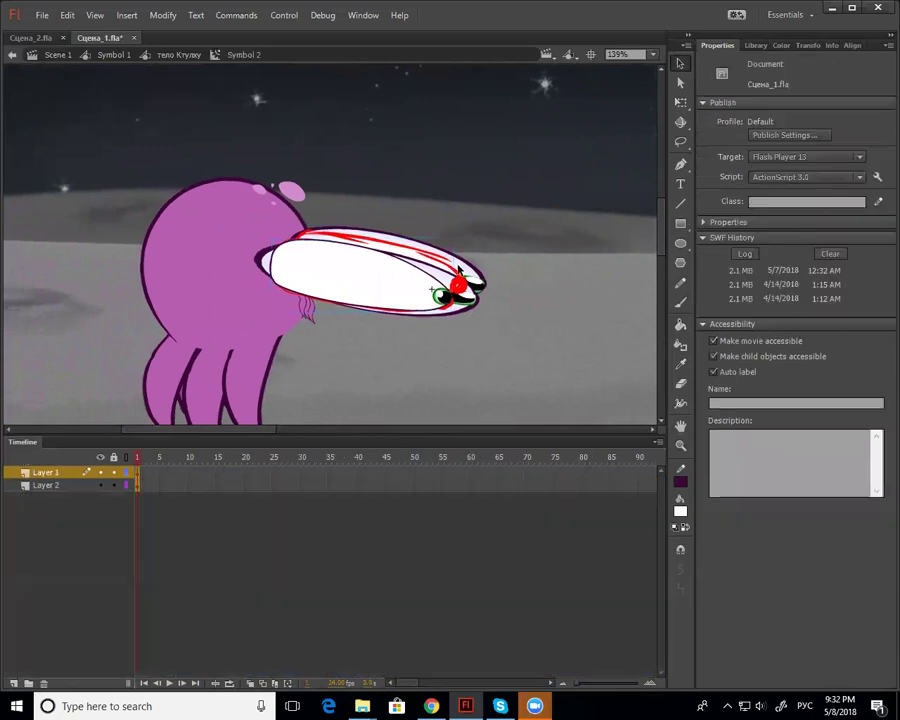
key(ctrl+a)
key(q)
drag(459, 244, 460, 220)
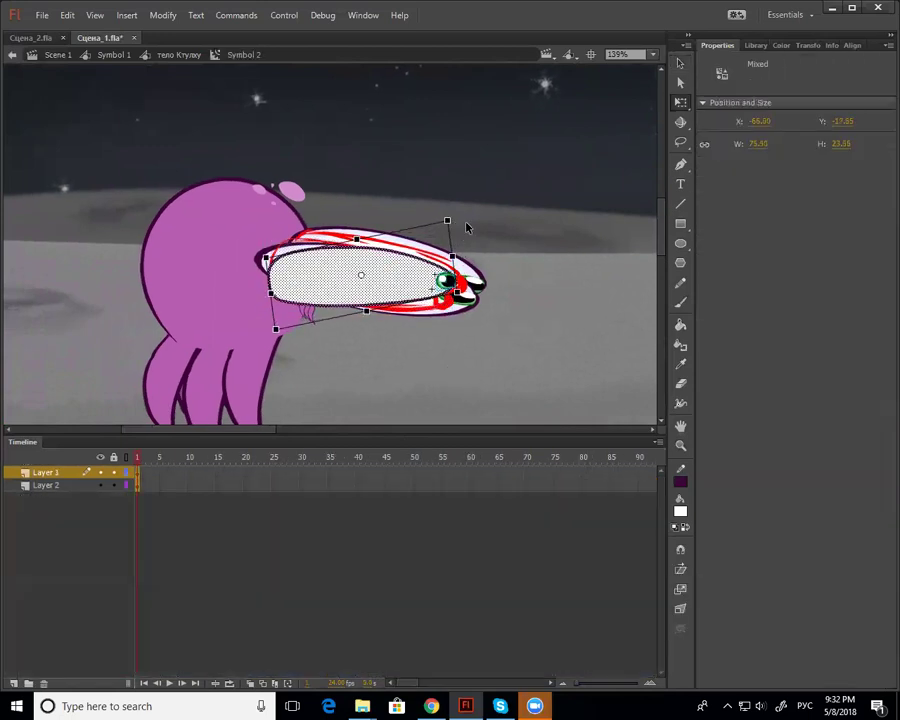
double_click(461, 220)
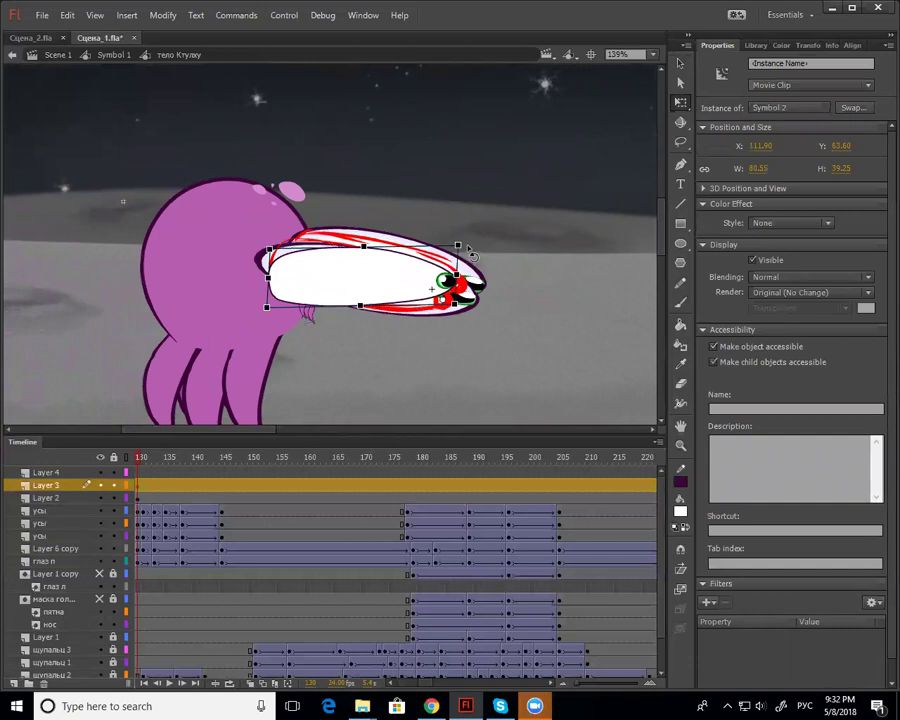
drag(470, 246, 468, 266)
Copy the rebuilt eye's frame 130 keyframe into Layer 4 and select the Layer 3 eye
drag(157, 462, 334, 477)
click(334, 488)
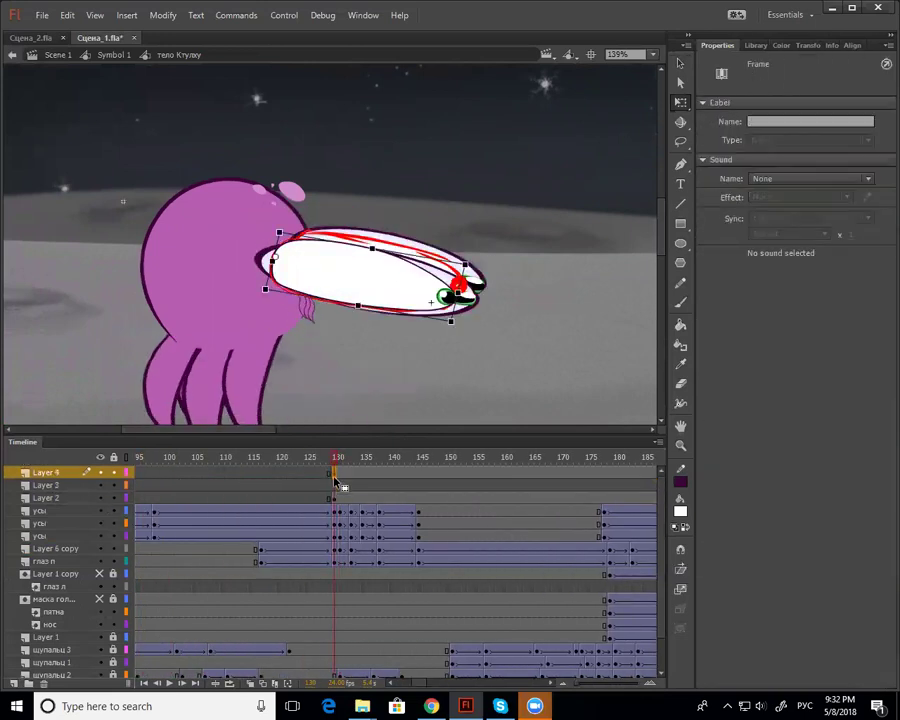
click(336, 485)
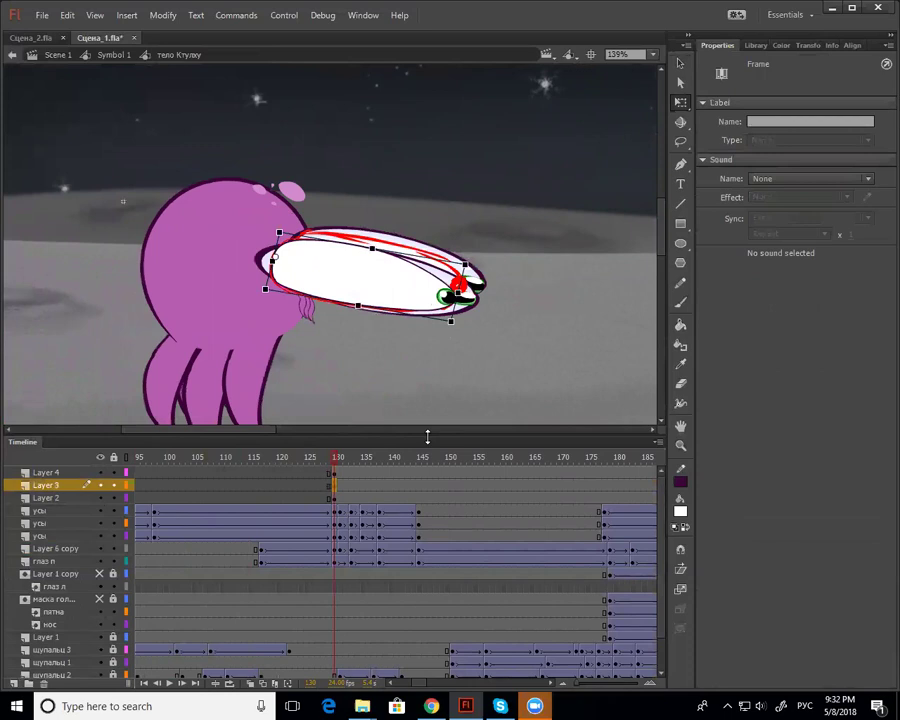
Nudge the Layer 3 eye right and up behind the near eye, and scale it down slightly to match the far red sketch
key(Right)
key(Right)
key(Right)
key(Right)
key(Right)
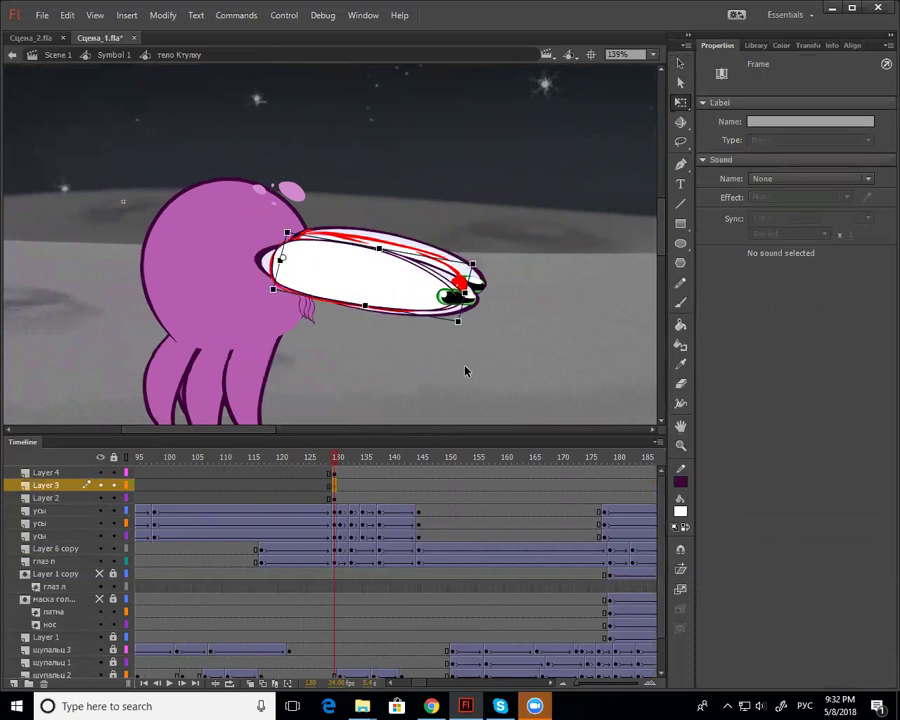
key(Up)
key(Up)
key(Up)
key(Up)
key(Up)
key(Up)
key(Up)
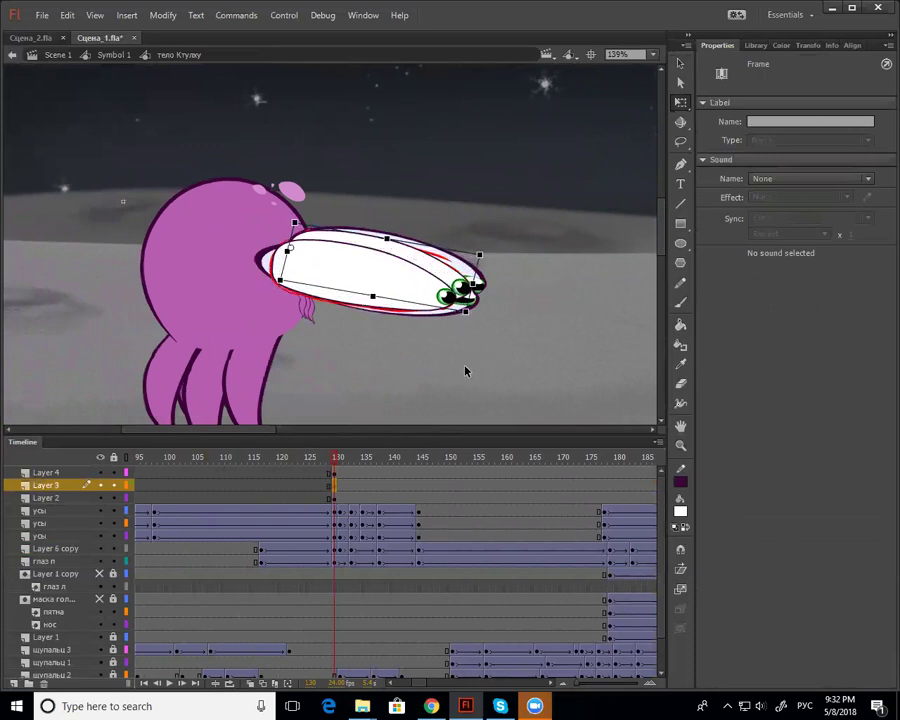
drag(483, 256, 479, 256)
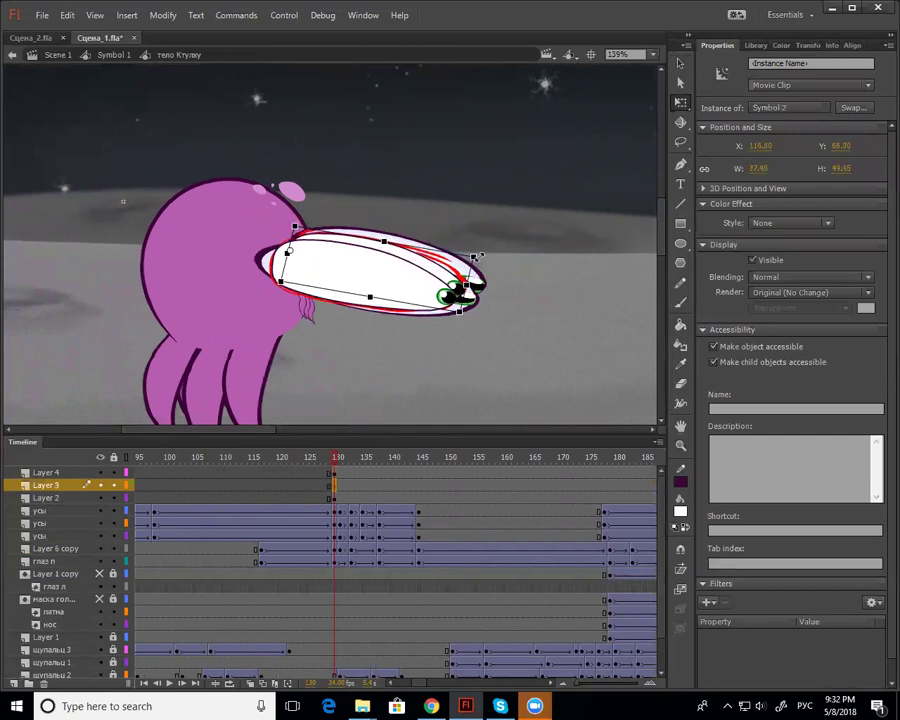
drag(384, 381, 423, 382)
Clear the frame 117 eye keyframes in Layer 6 copy and глаз п, and place untweened eye keyframes at frames 119 and 125
drag(332, 461, 334, 502)
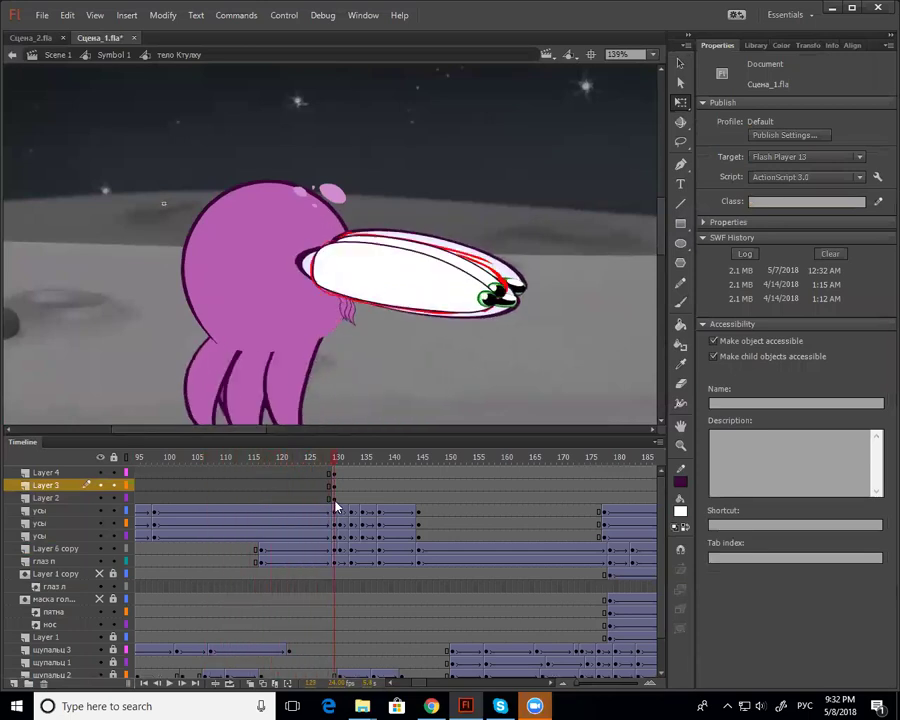
drag(259, 551, 262, 561)
right_click(262, 556)
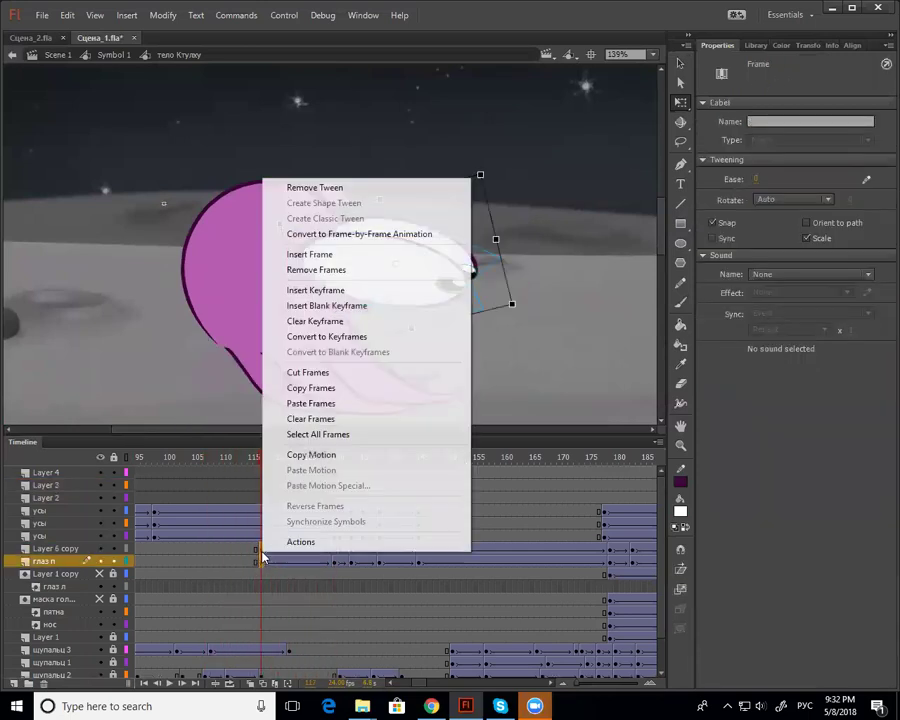
click(340, 320)
drag(323, 463, 305, 562)
click(400, 382)
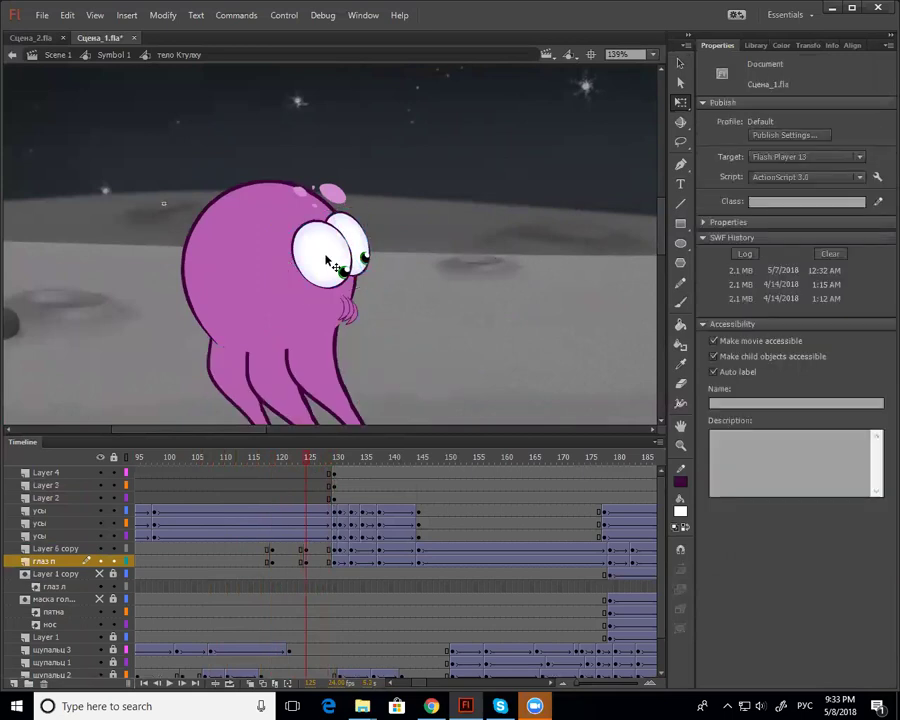
Stretch both eyes (eye 1 and eye 2) taller along their tilted axes and refine their widths at frame 125
click(306, 221)
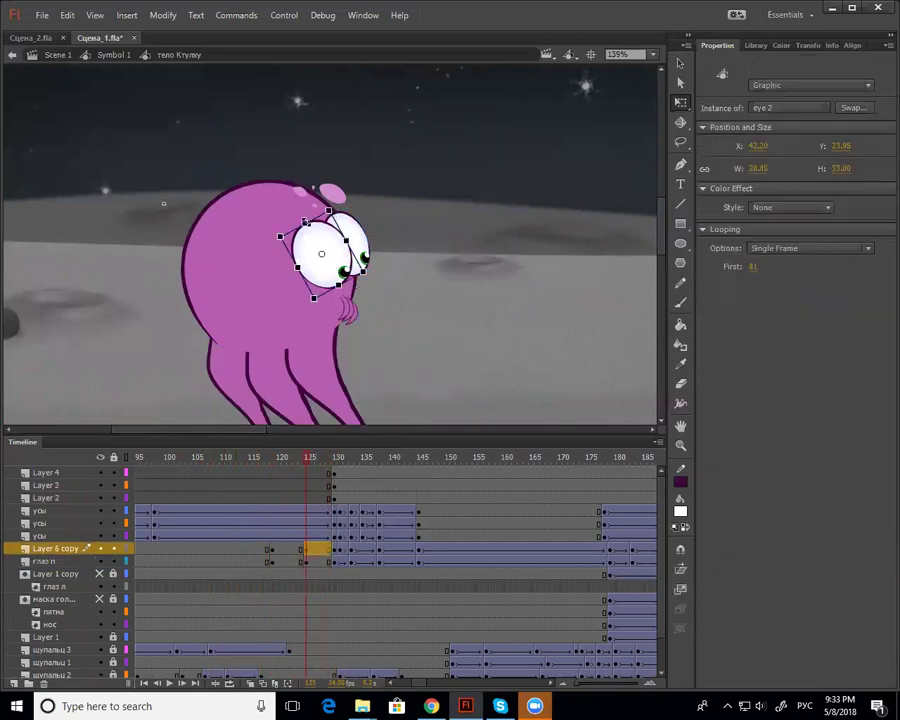
click(335, 214)
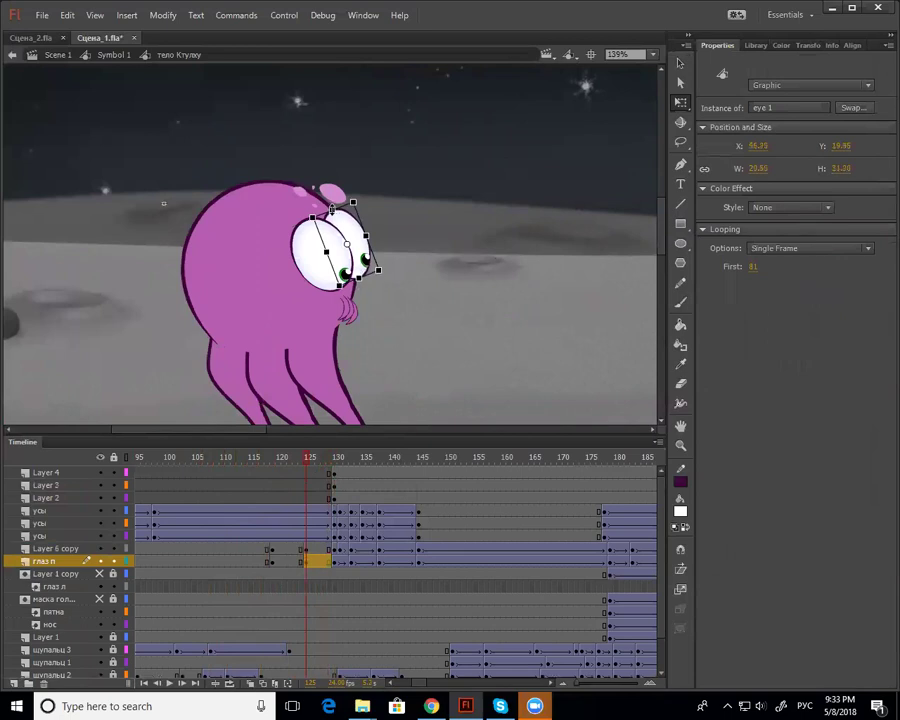
click(304, 219)
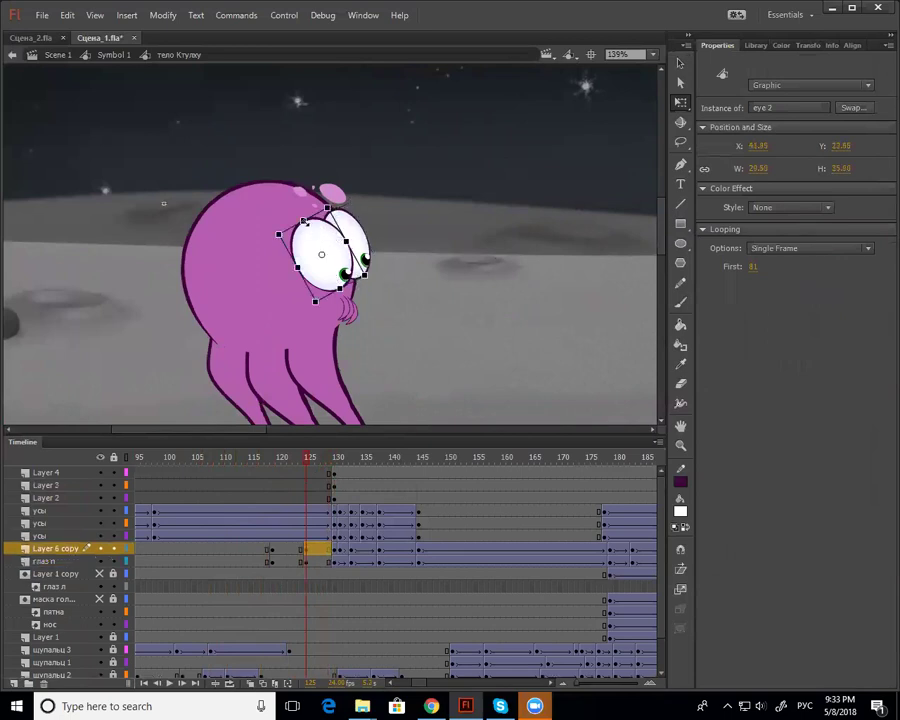
click(336, 216)
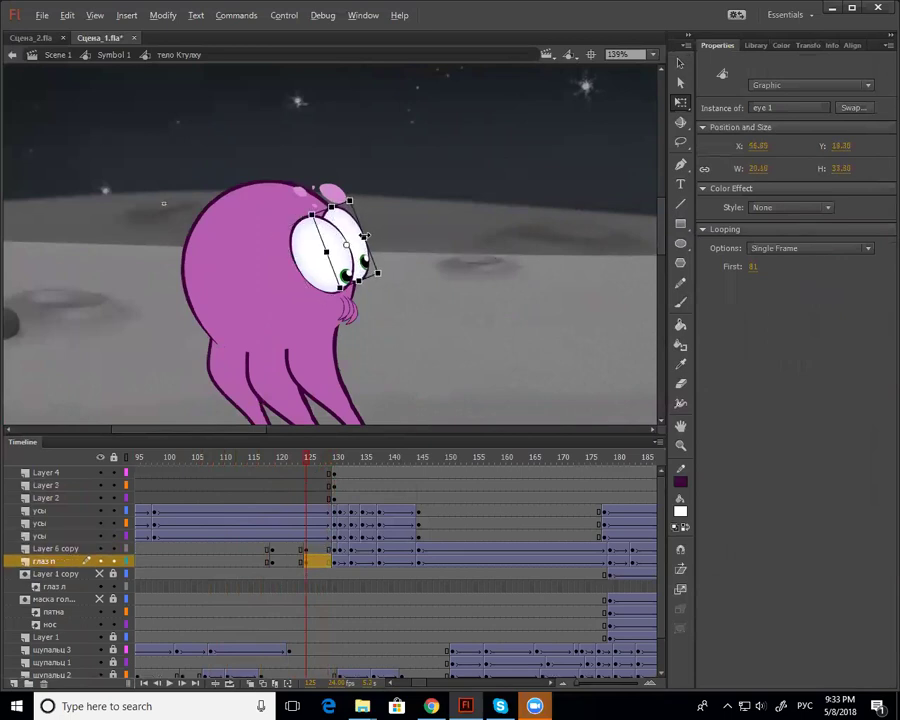
click(298, 266)
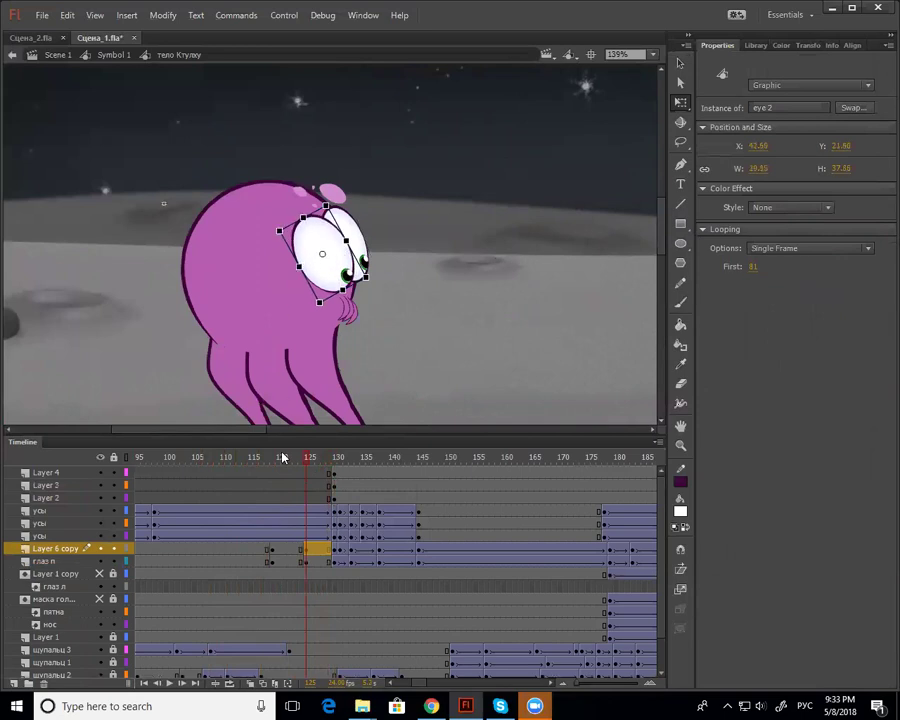
Create classic tweens between frames 119 and 125 in Layer 6 copy and глаз п, and scrub through them
click(289, 561)
right_click(289, 561)
click(440, 222)
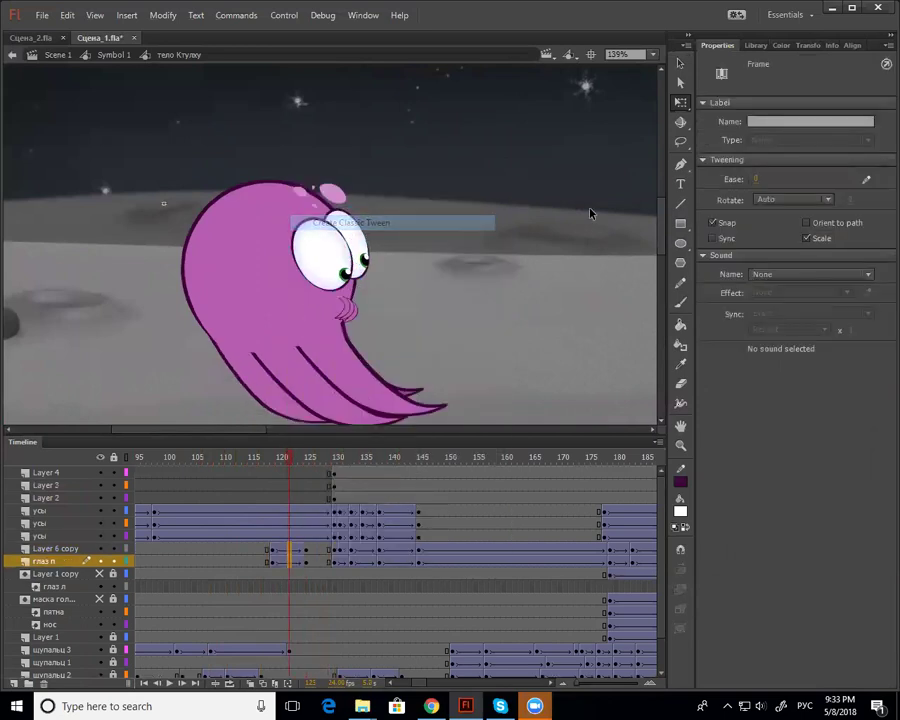
drag(280, 470, 333, 560)
Copy the frame 130 eye keyframes of Layer 3 and Layer 4 to frame 125, and delete the red sketch from Layer 2
click(333, 560)
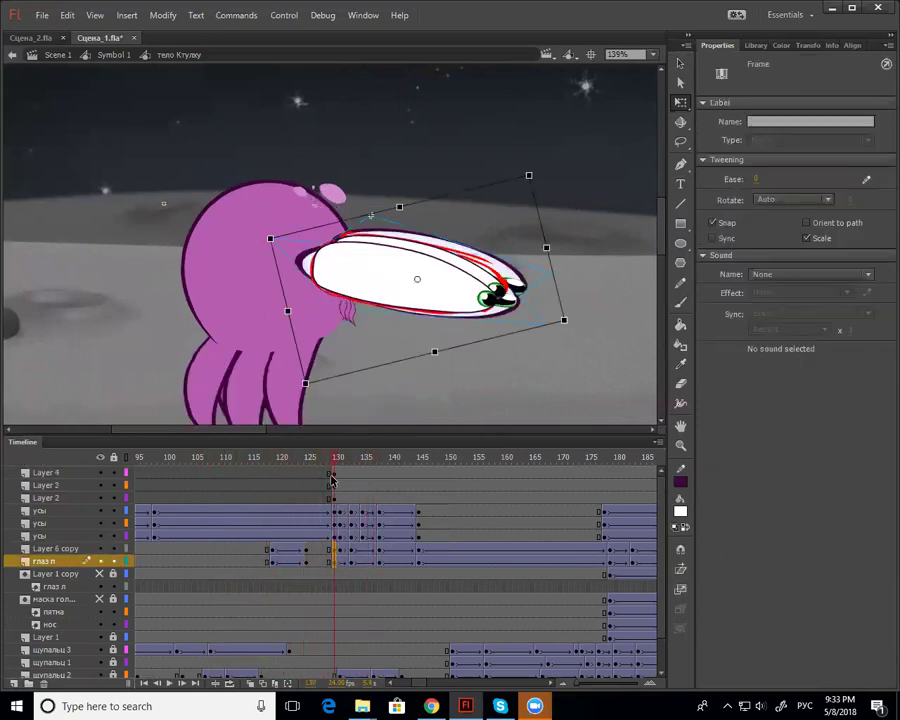
click(331, 486)
mouse_move(328, 488)
mouse_down()
mouse_move(306, 487)
mouse_move(296, 470)
mouse_move(306, 471)
mouse_up()
click(334, 497)
key(Delete)
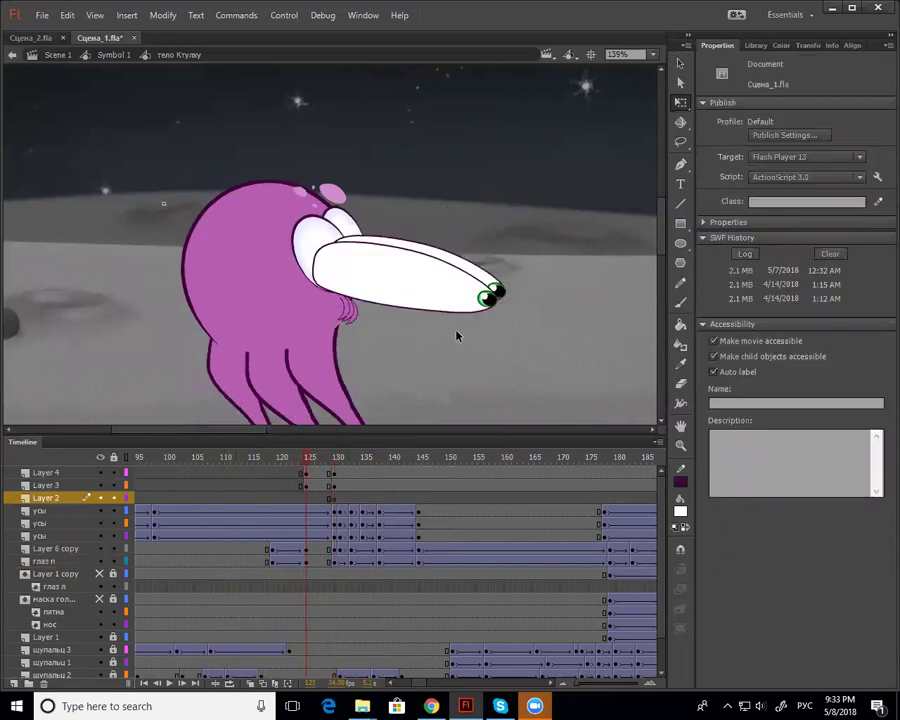
Blank the old eye layers from frame 126, and place the Layer 3 and Layer 4 eye keyframes at frames 126 and 128
drag(310, 550, 312, 561)
key(F7)
mouse_move(306, 473)
mouse_down()
mouse_move(306, 485)
mouse_move(322, 481)
mouse_move(308, 485)
mouse_move(322, 481)
mouse_move(316, 485)
mouse_up()
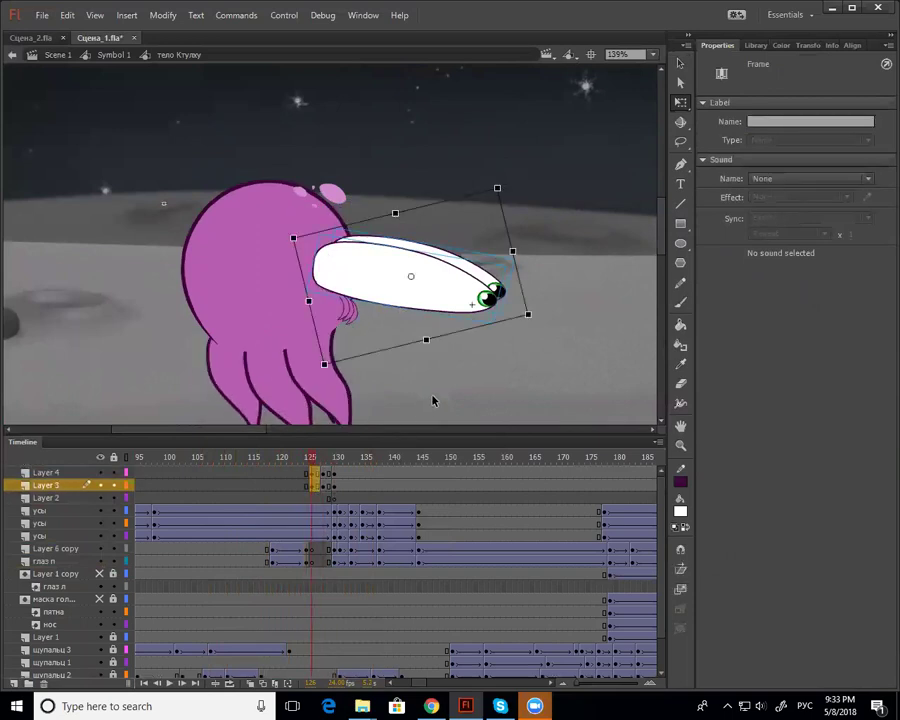
click(433, 400)
click(307, 459)
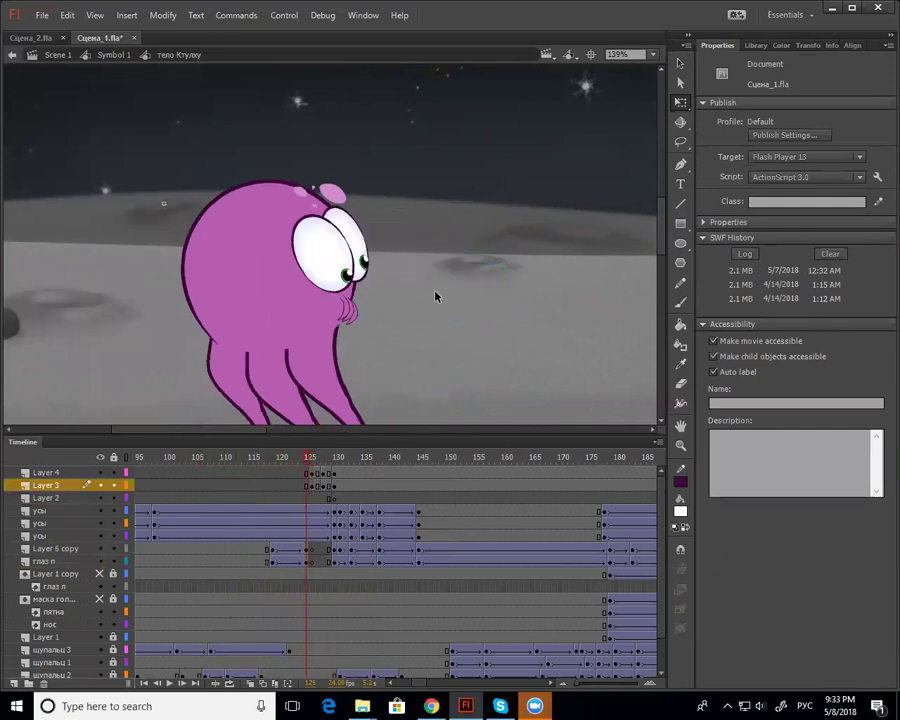
drag(310, 463, 306, 463)
Shorten both Symbol 2 eyes at frame 126 toward the head and adjust the far eye's thickness to match the near one
click(315, 481)
click(498, 291)
drag(503, 303, 385, 239)
drag(450, 253, 447, 255)
click(490, 291)
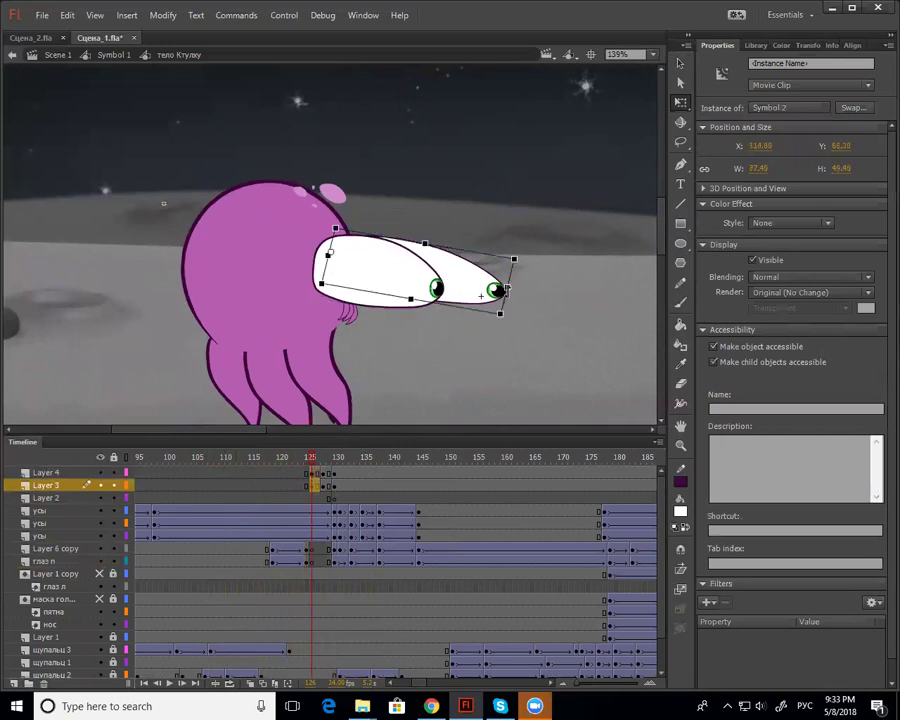
drag(508, 287, 471, 279)
drag(406, 241, 405, 237)
drag(469, 281, 446, 274)
Create classic tweens between frames 126 and 128 in Layer 3 and Layer 4, and scrub through them
drag(301, 466, 321, 471)
right_click(319, 486)
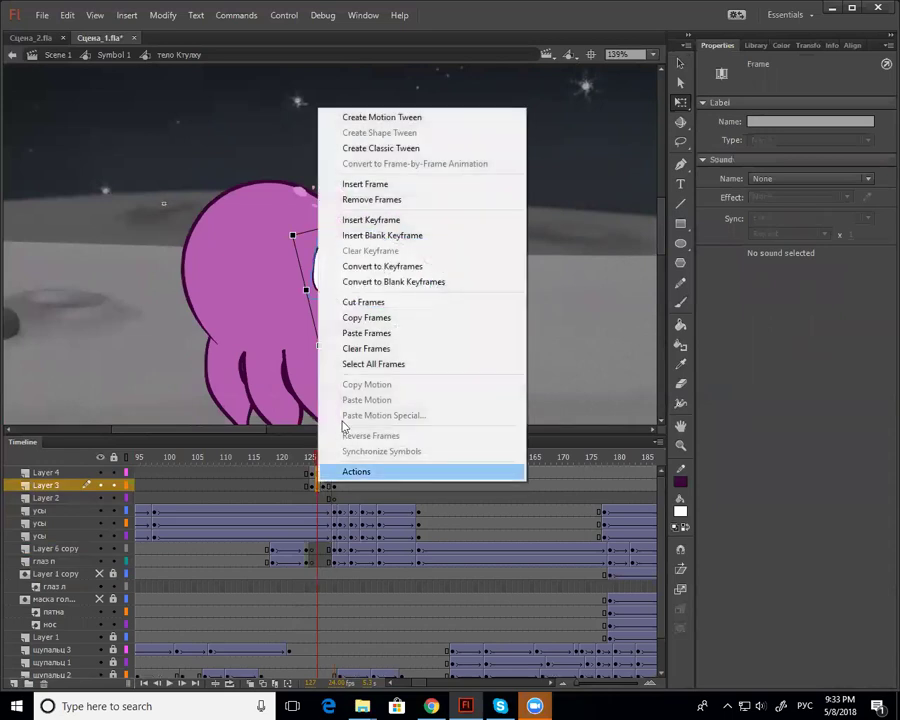
click(426, 152)
click(313, 460)
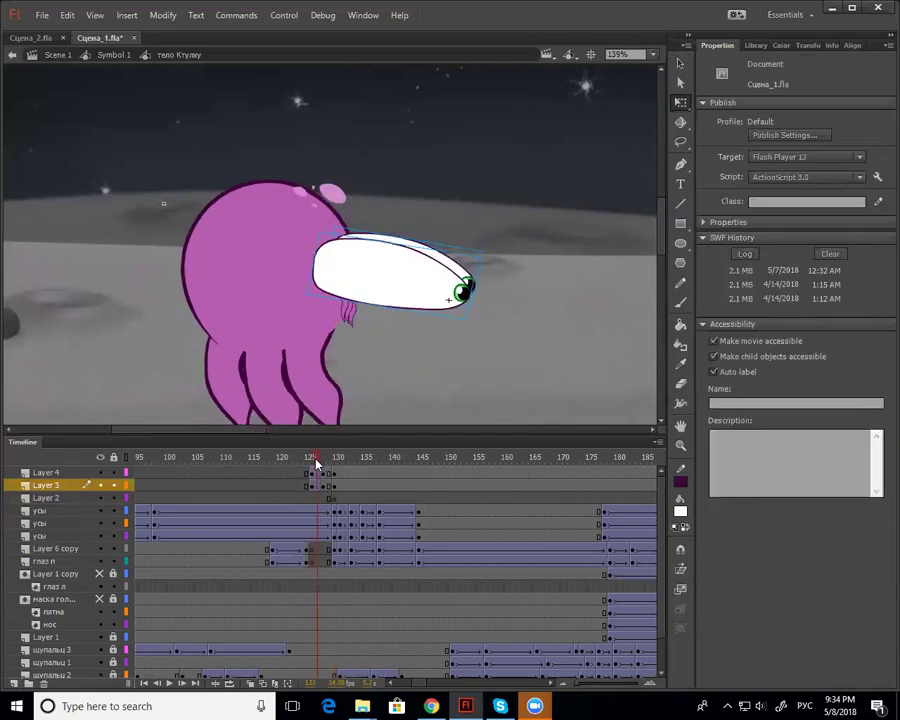
click(323, 460)
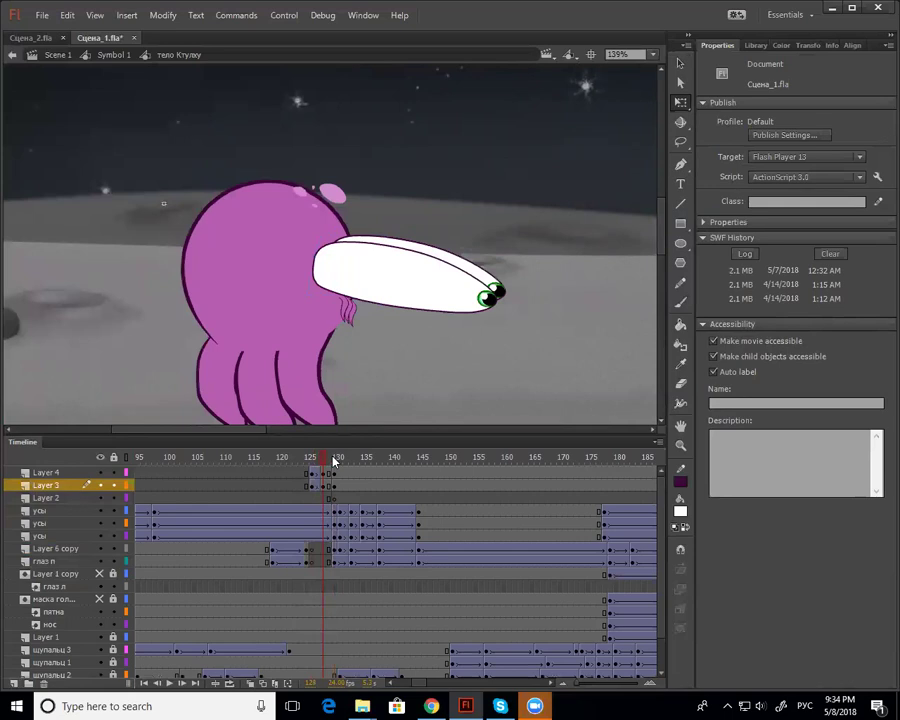
Insert eye keyframes at frame 132 in Layer 3 and Layer 4
click(324, 486)
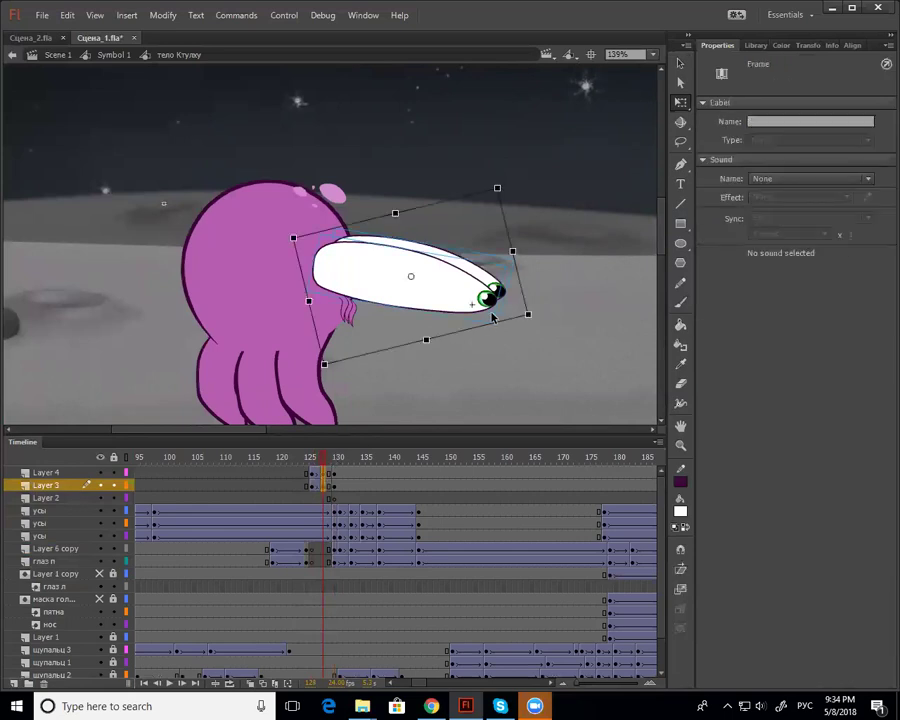
drag(323, 459, 344, 487)
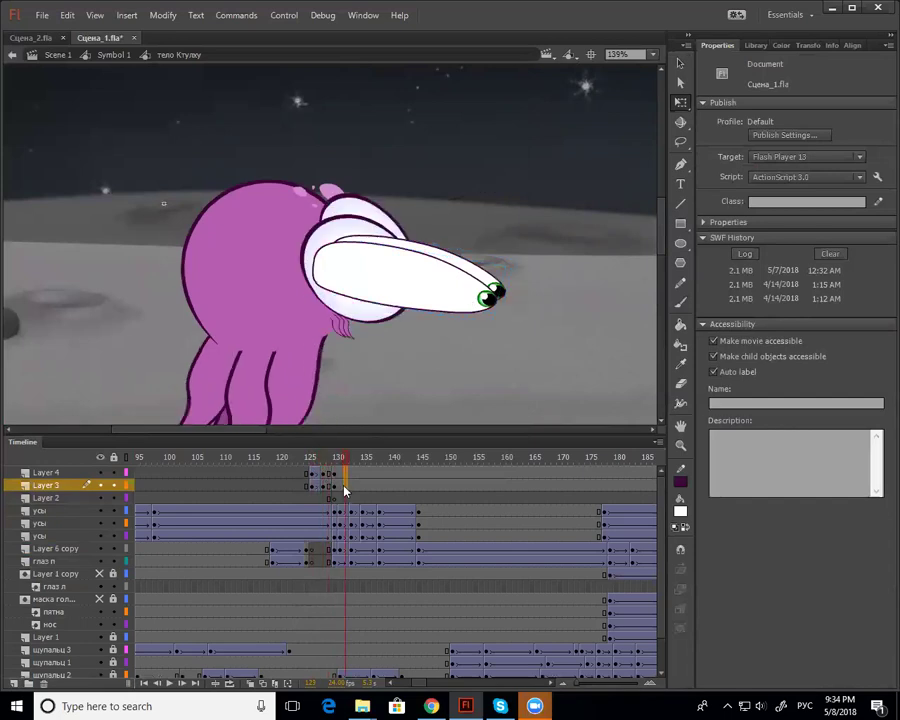
click(344, 490)
Lengthen both Symbol 2 eyes slightly at frame 128 and thin them a little for an overshoot pose
click(323, 480)
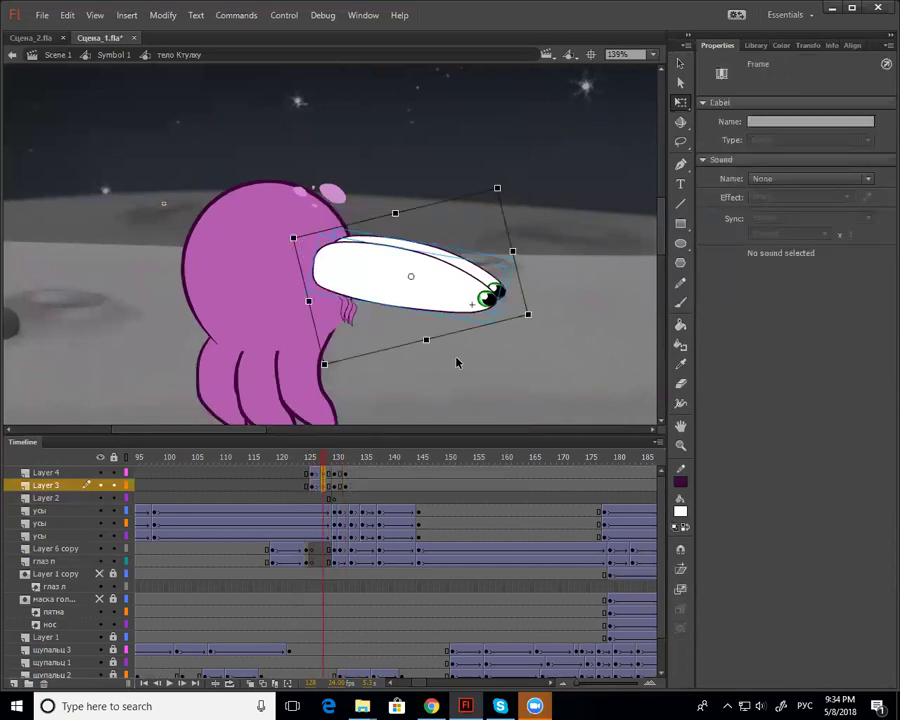
click(458, 364)
click(502, 297)
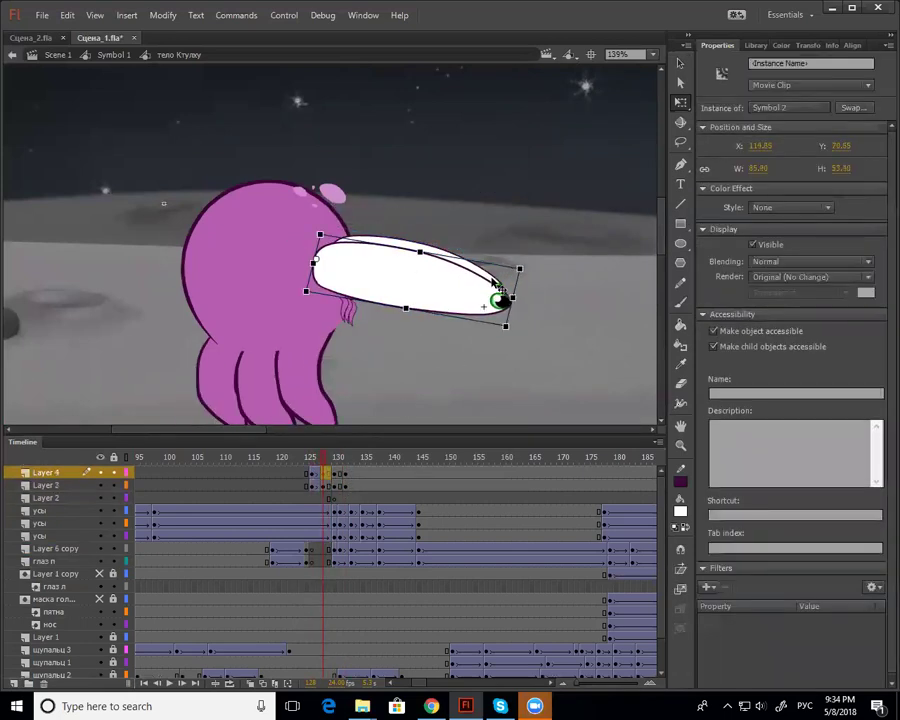
click(520, 296)
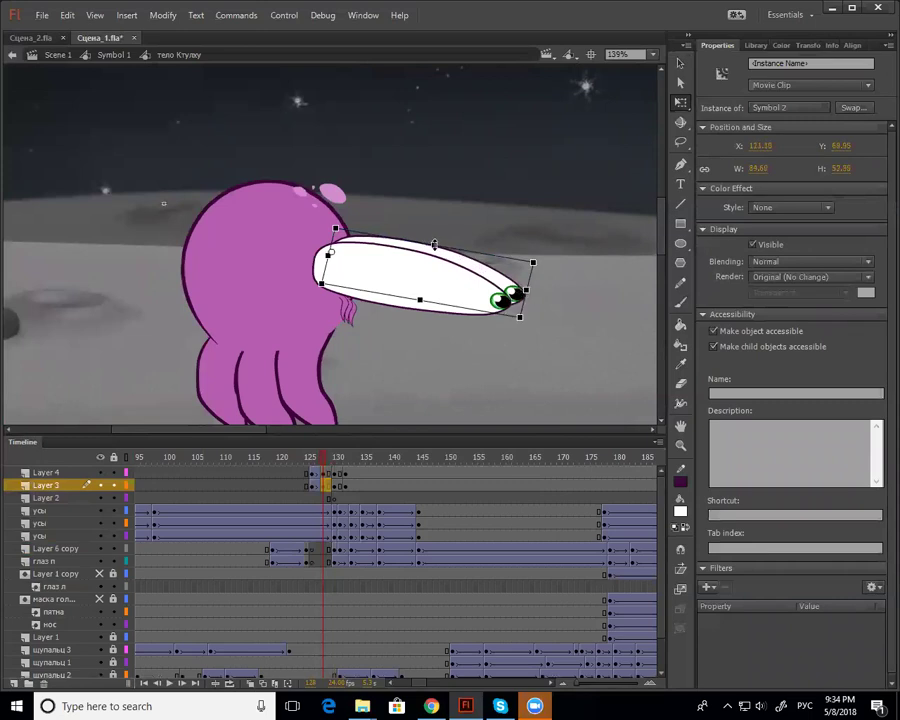
click(484, 305)
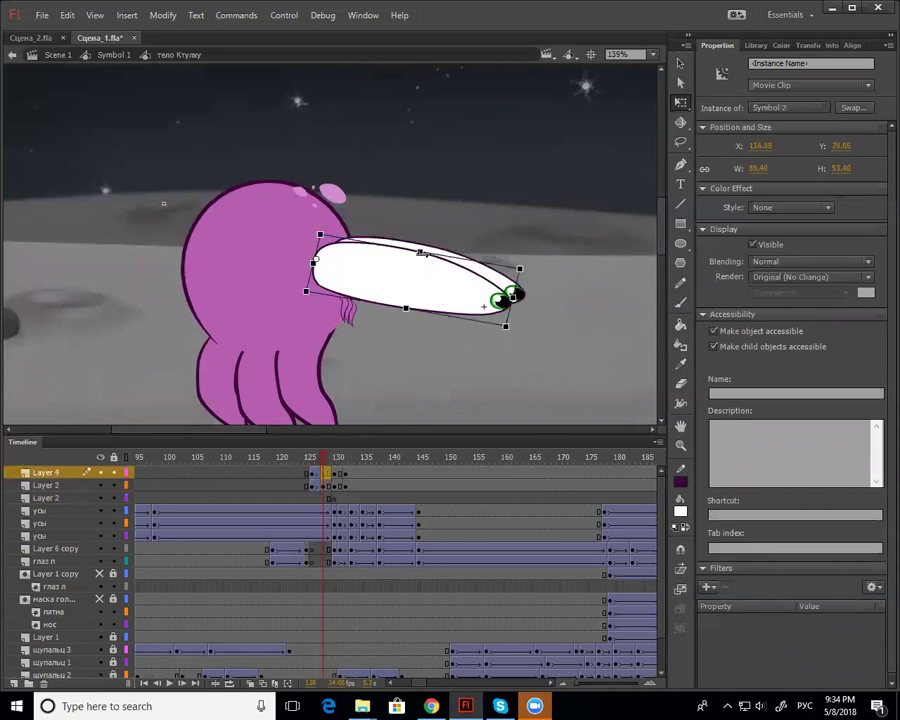
Create classic tweens between frames 130 and 132 in Layer 3 and Layer 4
click(336, 476)
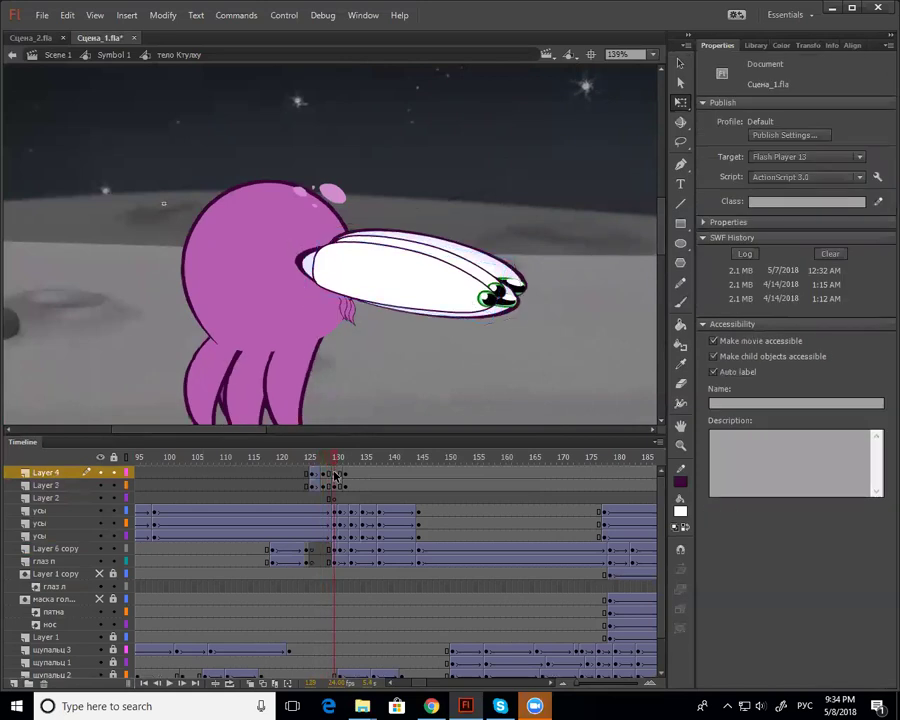
click(319, 485)
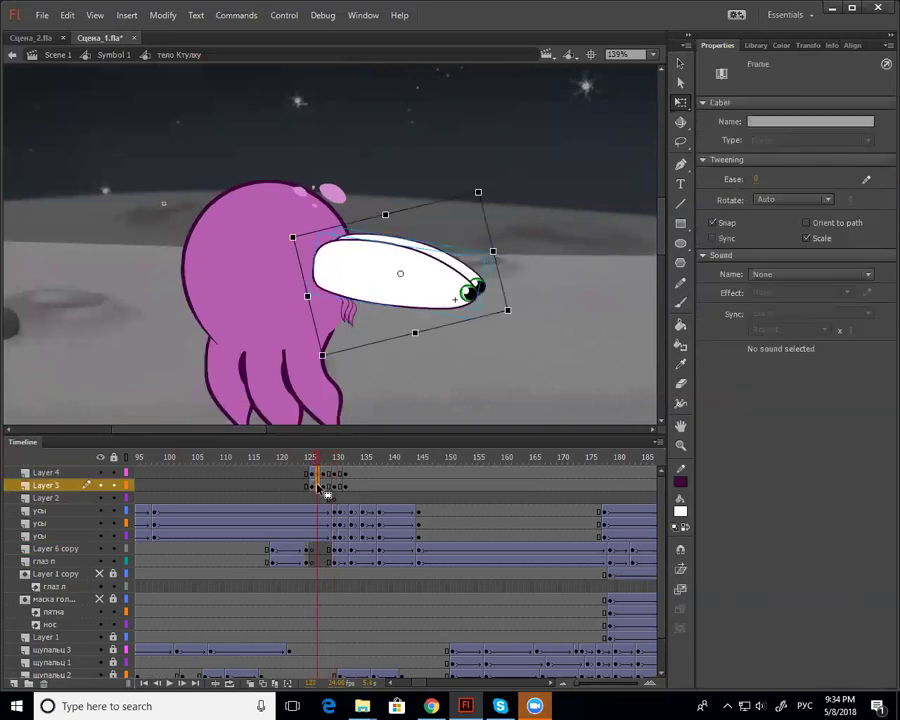
click(346, 474)
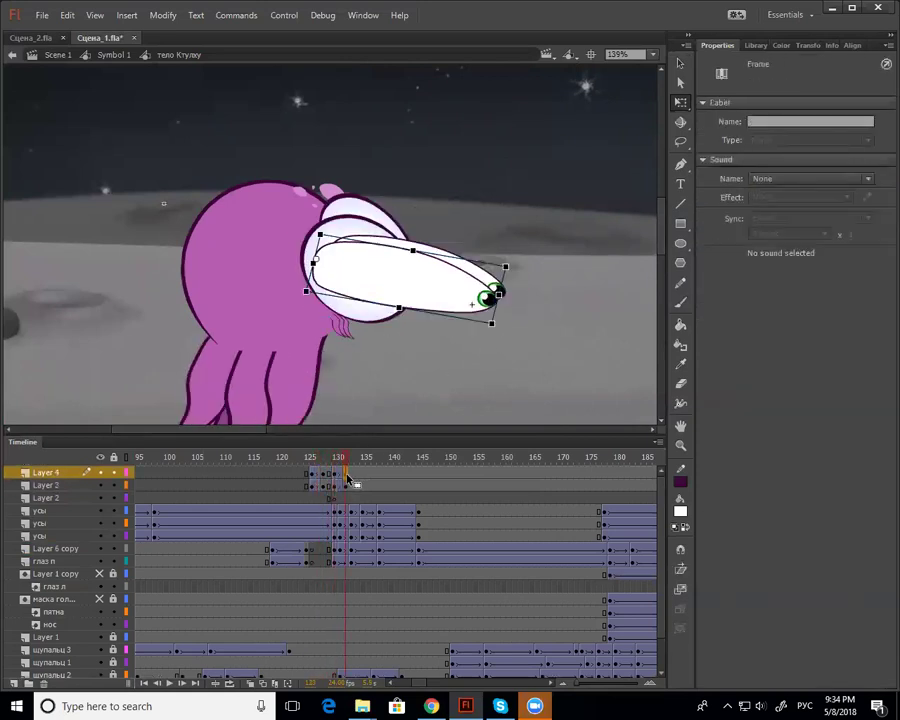
Move the old eye keyframes at frames 130 to 145 in Layer 6 copy and глаз п so they start at frame 152
drag(354, 457, 385, 490)
drag(363, 537, 501, 557)
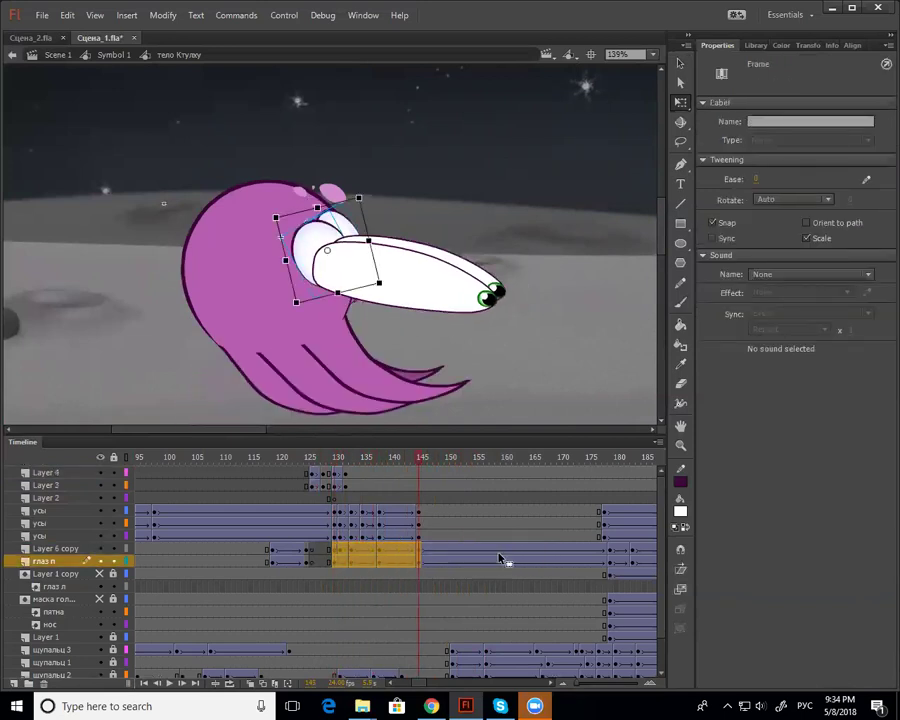
drag(338, 463, 361, 595)
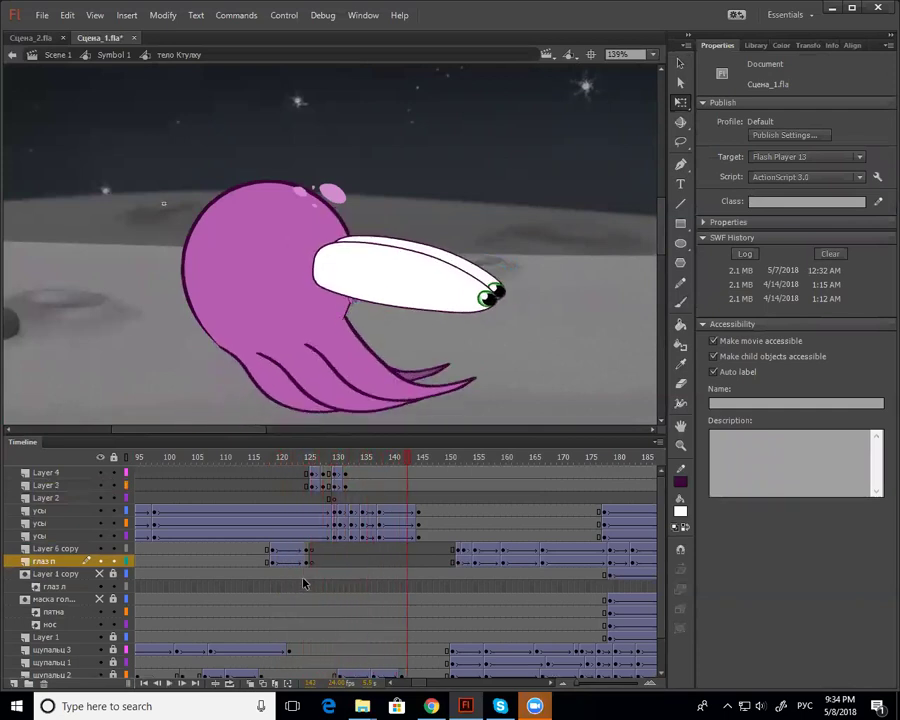
Create classic tweens between frames 128 and 130 in Layer 3 and Layer 4, and play back the eye stretch
click(322, 482)
right_click(322, 480)
click(390, 150)
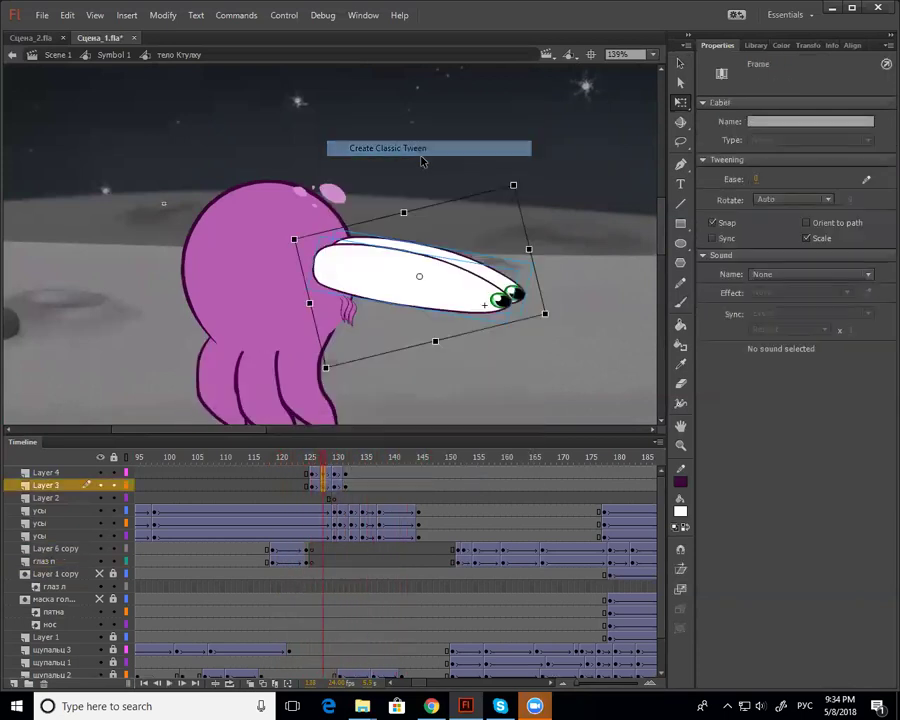
key(Return)
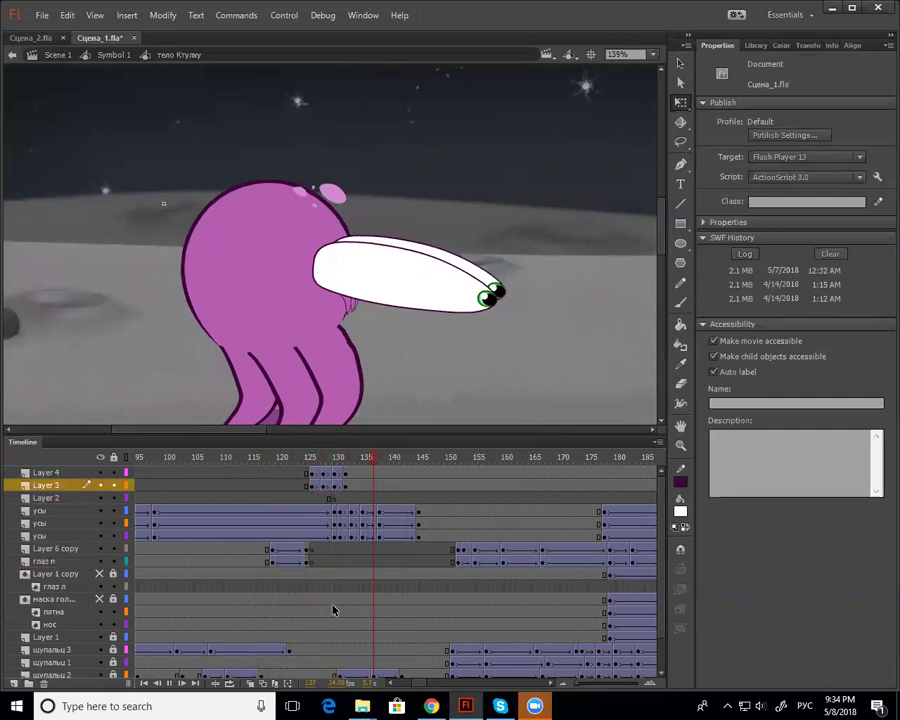
drag(337, 462, 288, 505)
key(Return)
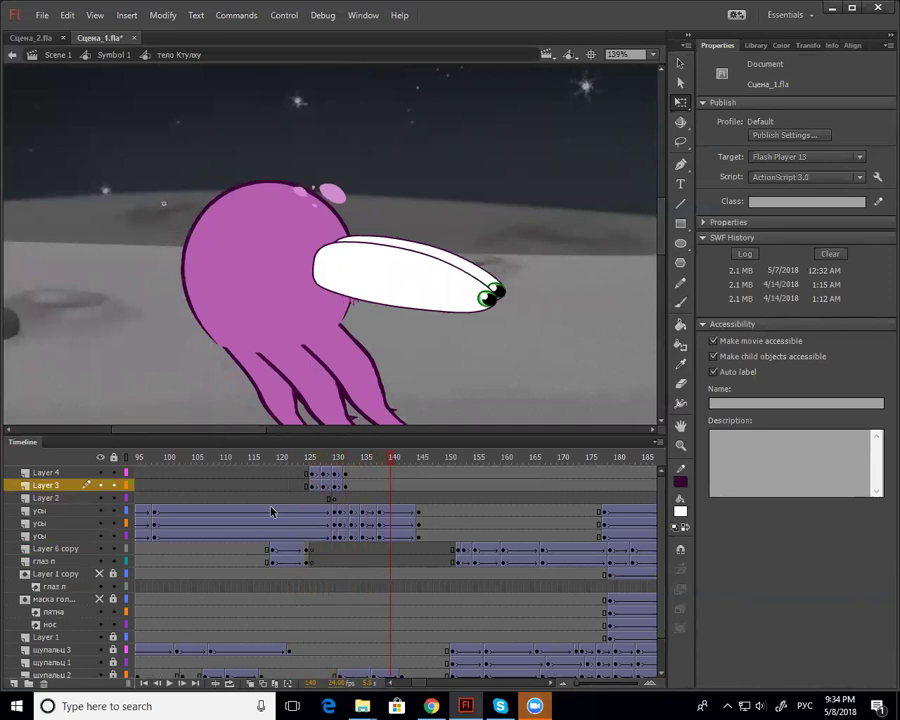
Play back the eye-stretch animation and set the ease of the first tween on Layers 3 and 4 to 100
click(318, 482)
key(Return)
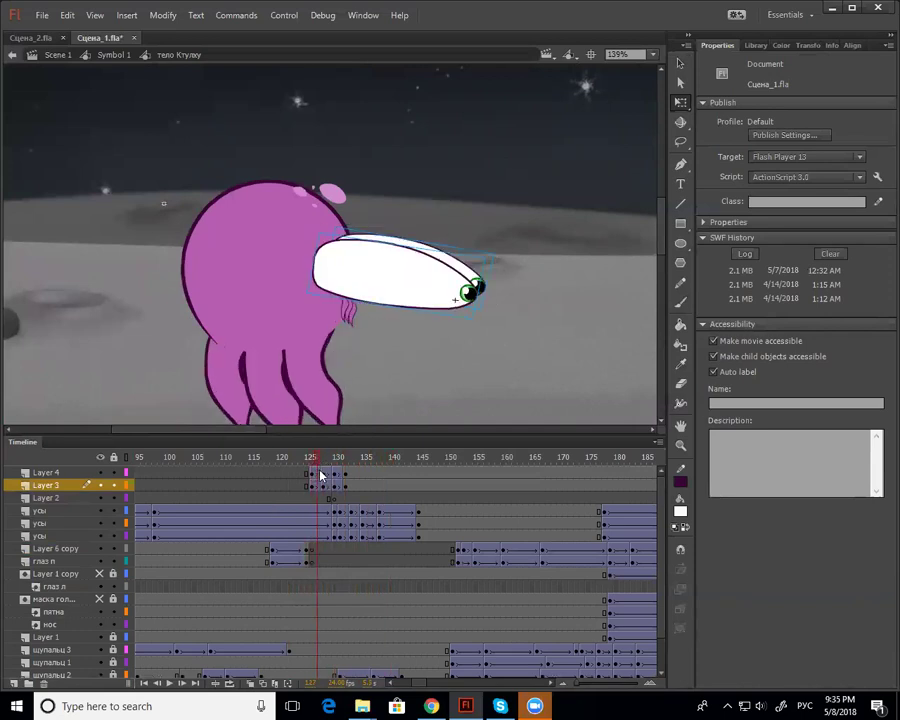
drag(326, 481, 275, 508)
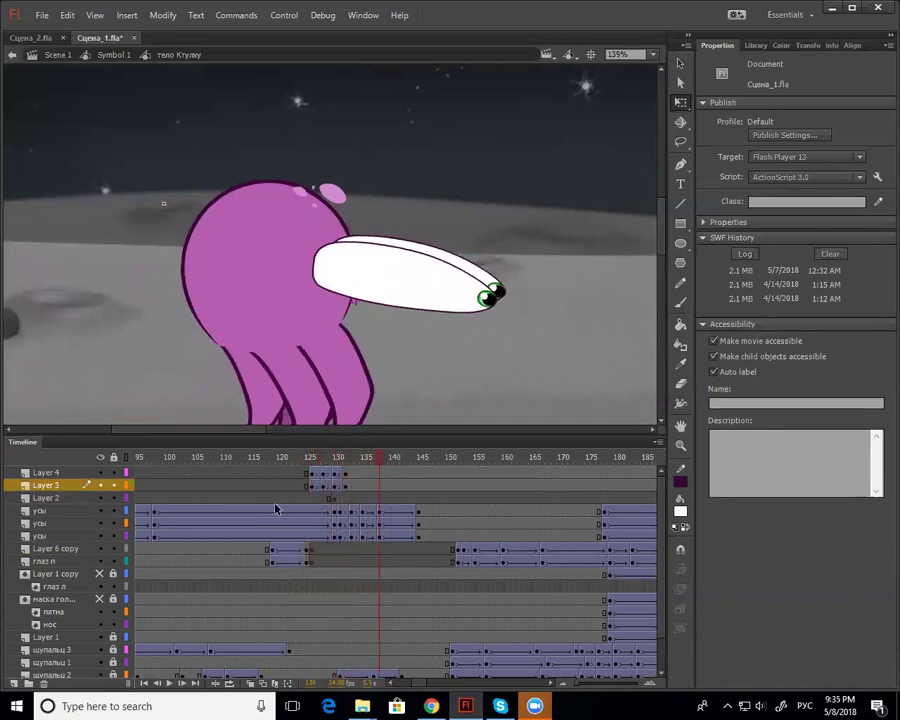
drag(318, 478, 339, 470)
click(318, 483)
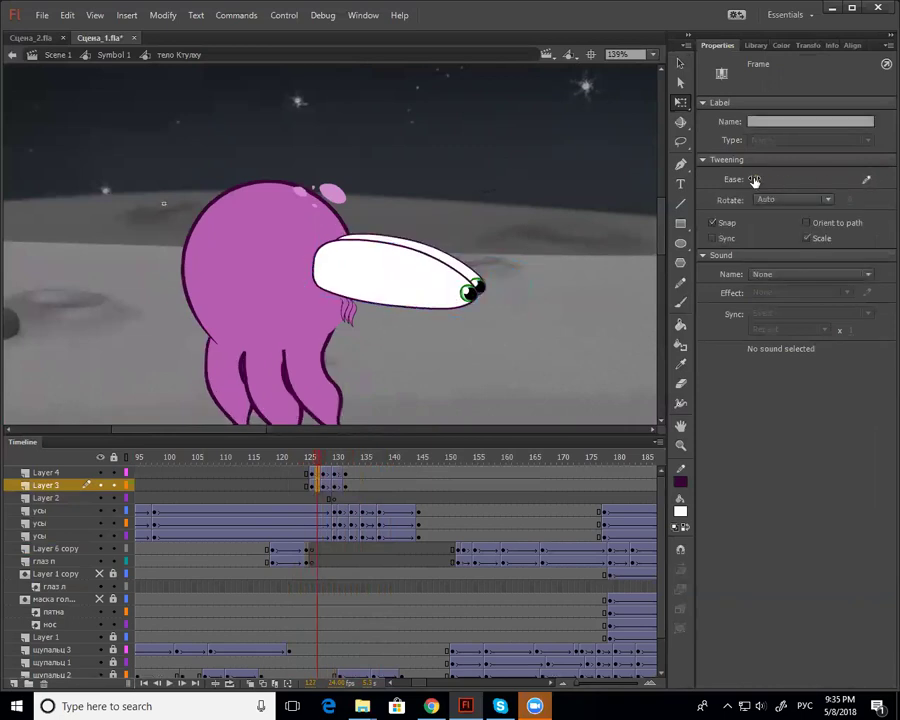
drag(754, 181, 870, 175)
Space out the eye keyframes on Layers 3 and 4 to frames 133 and 138 and preview the slower motion
drag(336, 475, 289, 492)
click(371, 485)
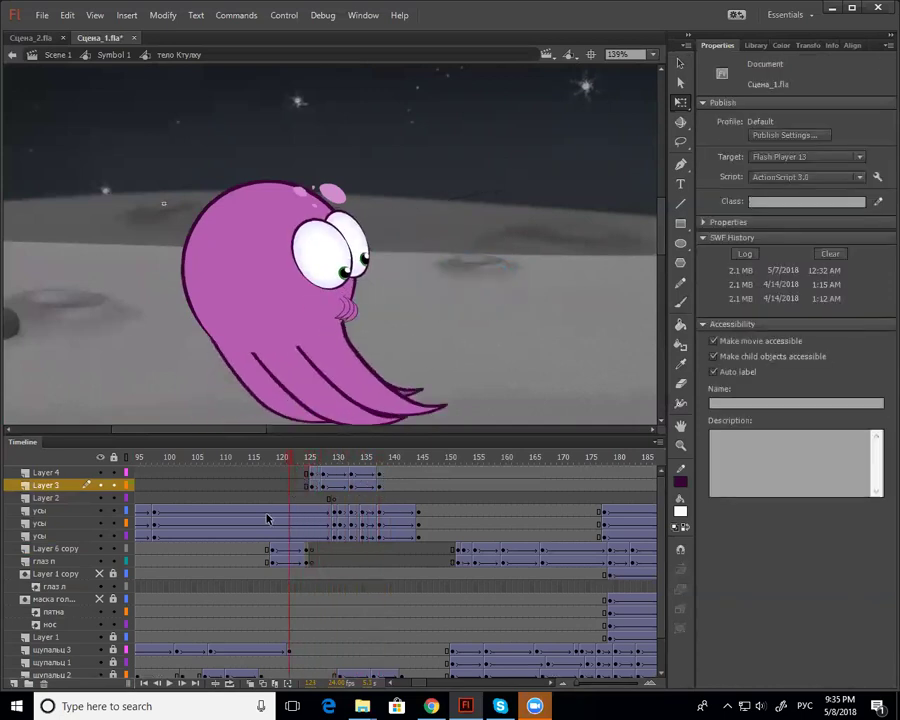
key(Return)
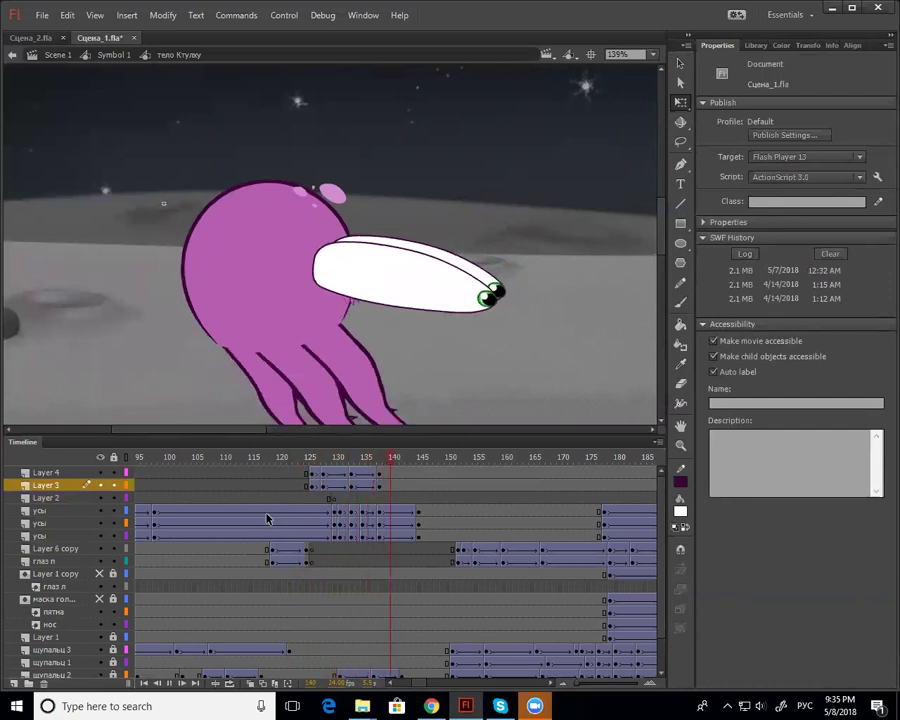
Adjust the middle eye tween's ease on Layers 3 and 4, set the last tween's ease to 100, and preview
click(334, 483)
drag(633, 225, 628, 227)
click(363, 483)
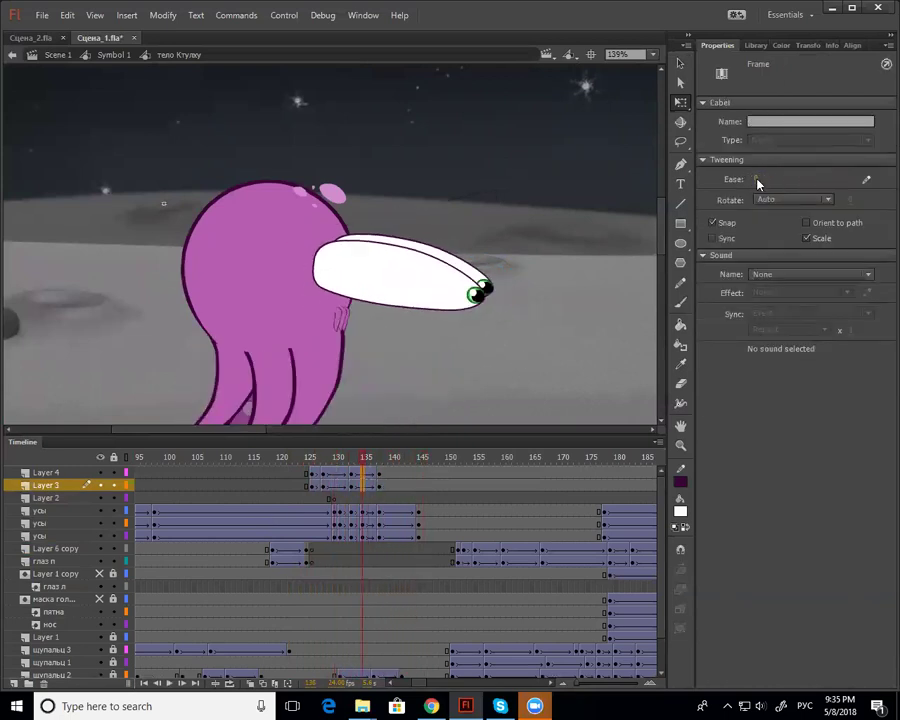
drag(757, 182, 872, 188)
click(232, 457)
key(Return)
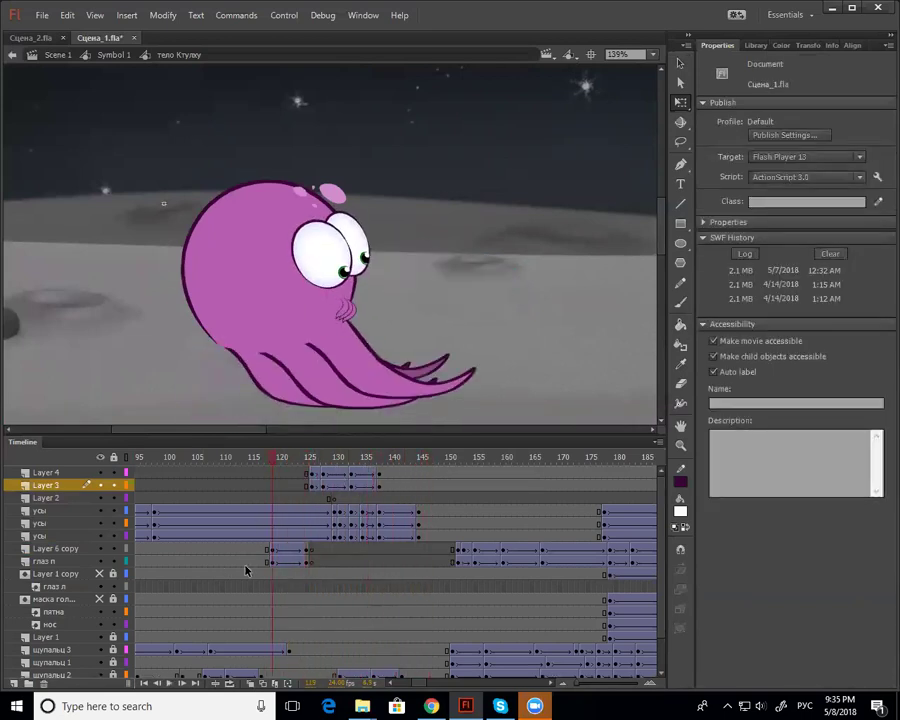
Shorten the stretched eyes slightly at frame 126 on Layers 3 and 4
drag(309, 473, 309, 486)
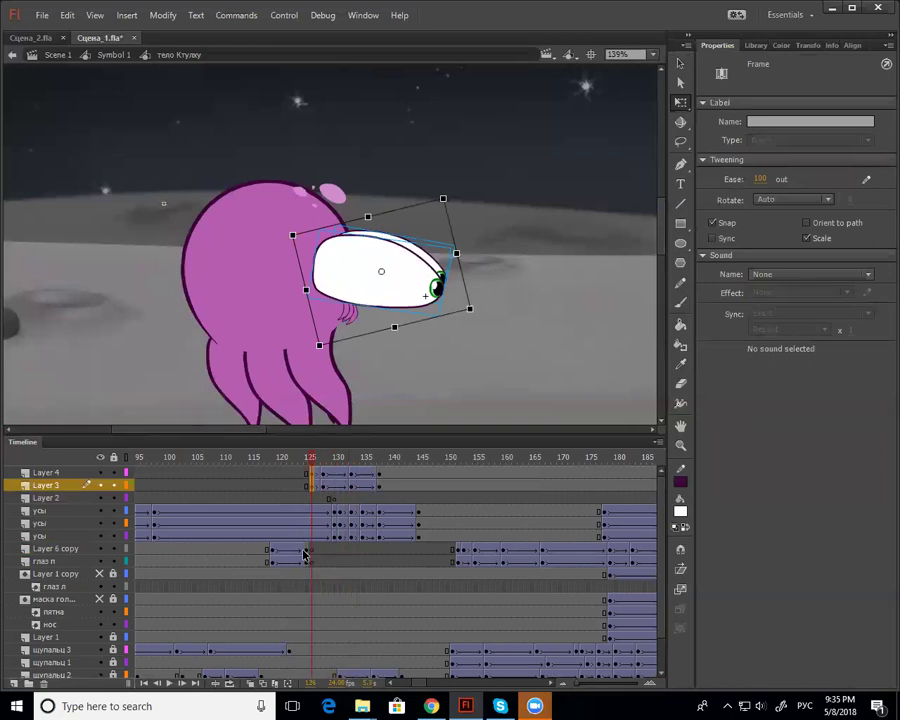
click(424, 339)
drag(456, 254, 452, 257)
Stretch both eyes a little further outward at frame 128 and play back the motion
drag(310, 460, 321, 469)
click(505, 293)
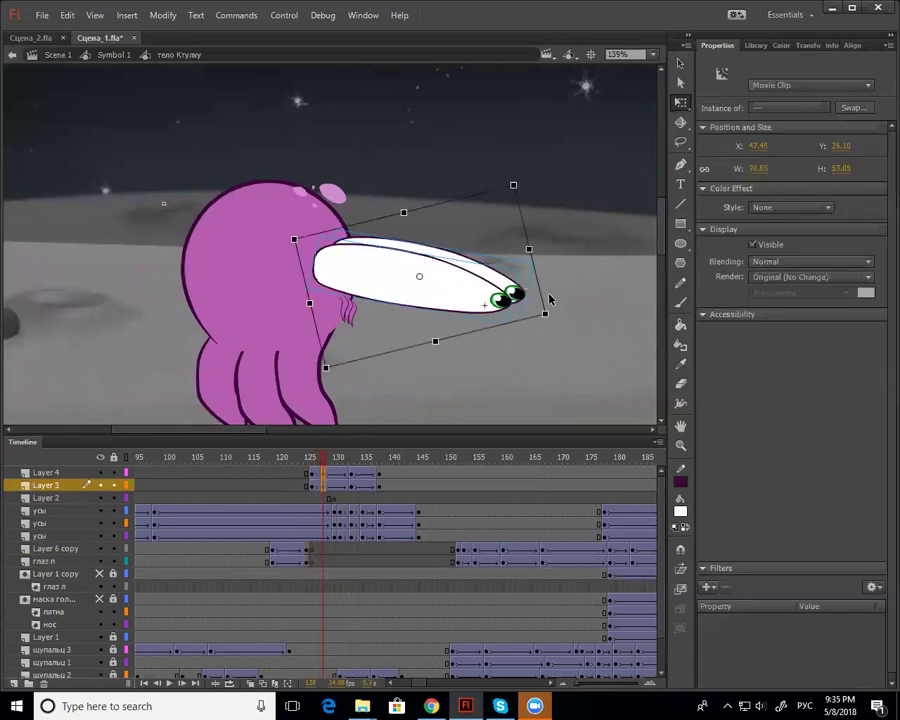
click(549, 299)
click(514, 294)
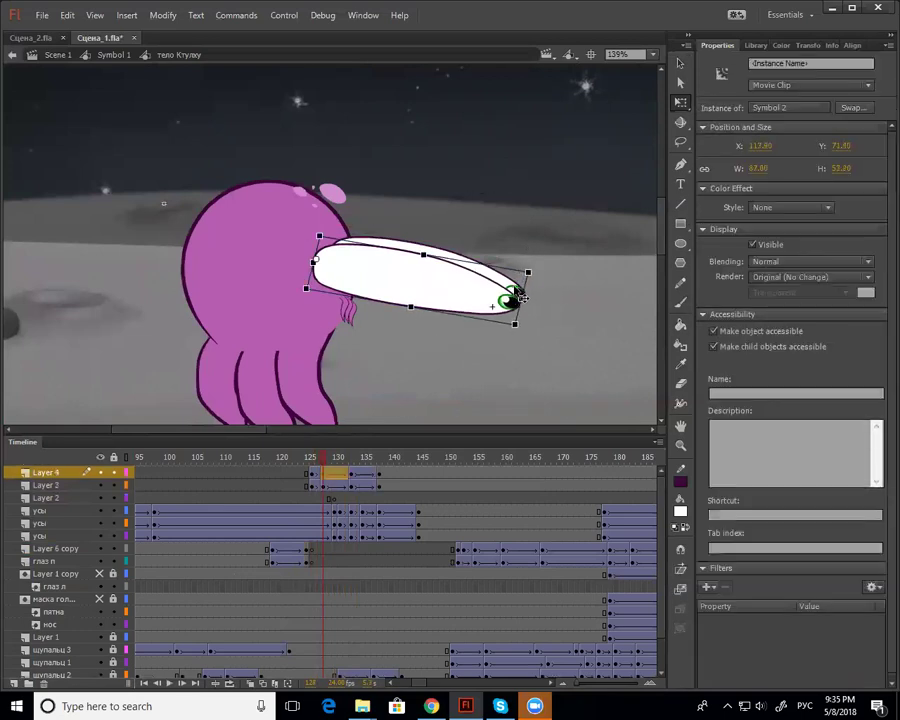
click(522, 297)
drag(525, 290, 532, 290)
drag(321, 463, 253, 503)
key(Return)
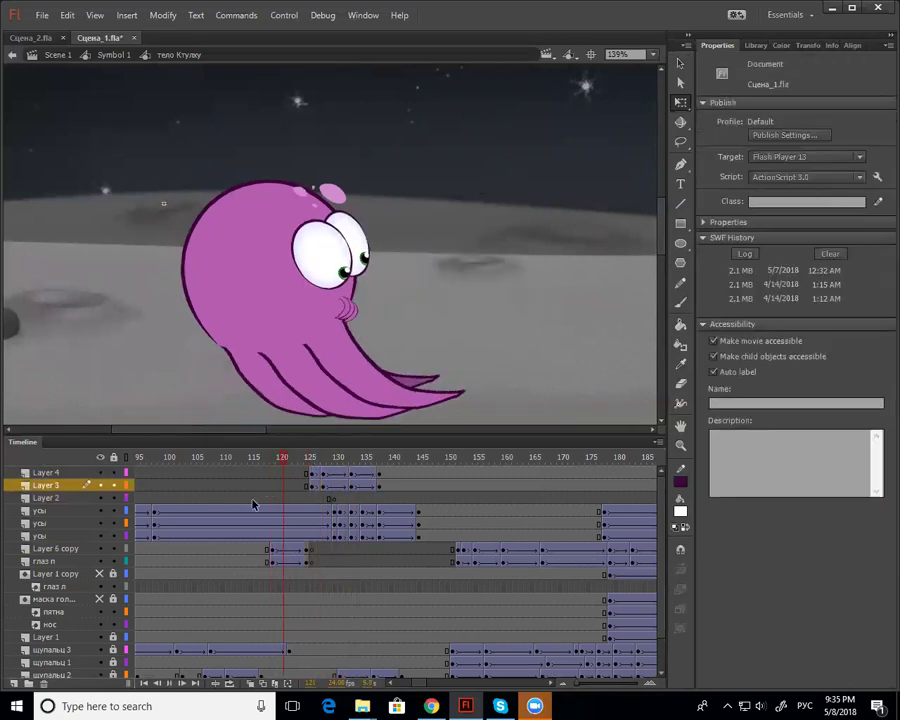
key(Return)
drag(383, 463, 333, 470)
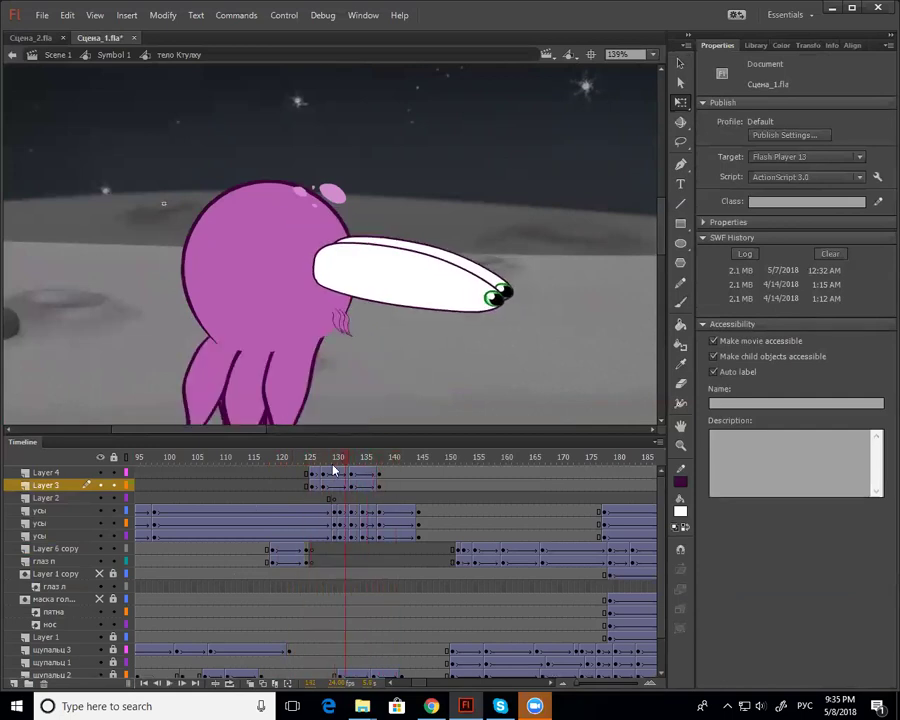
Inside the front eye symbol at frame 126, select and copy the iris with its pupil, and return to the body symbol
click(312, 481)
double_click(441, 304)
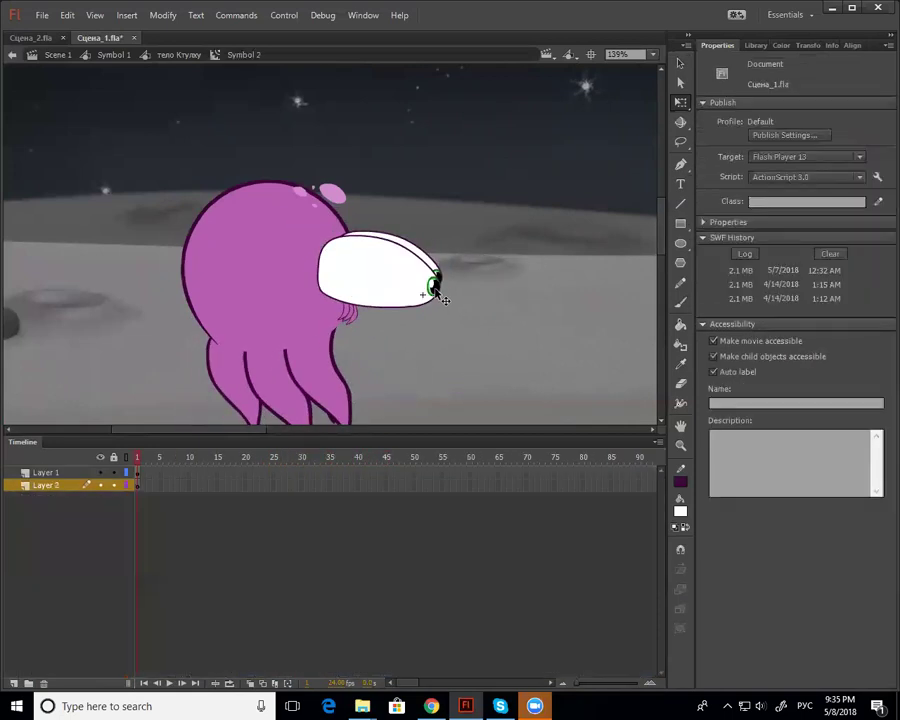
click(440, 297)
click(409, 260)
click(383, 318)
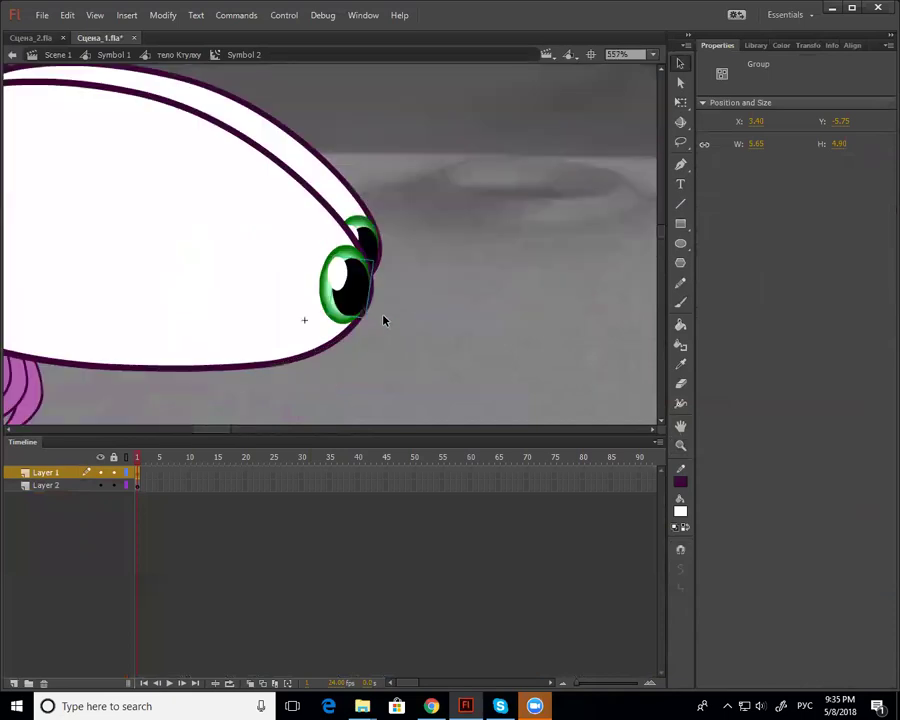
shift+click(341, 276)
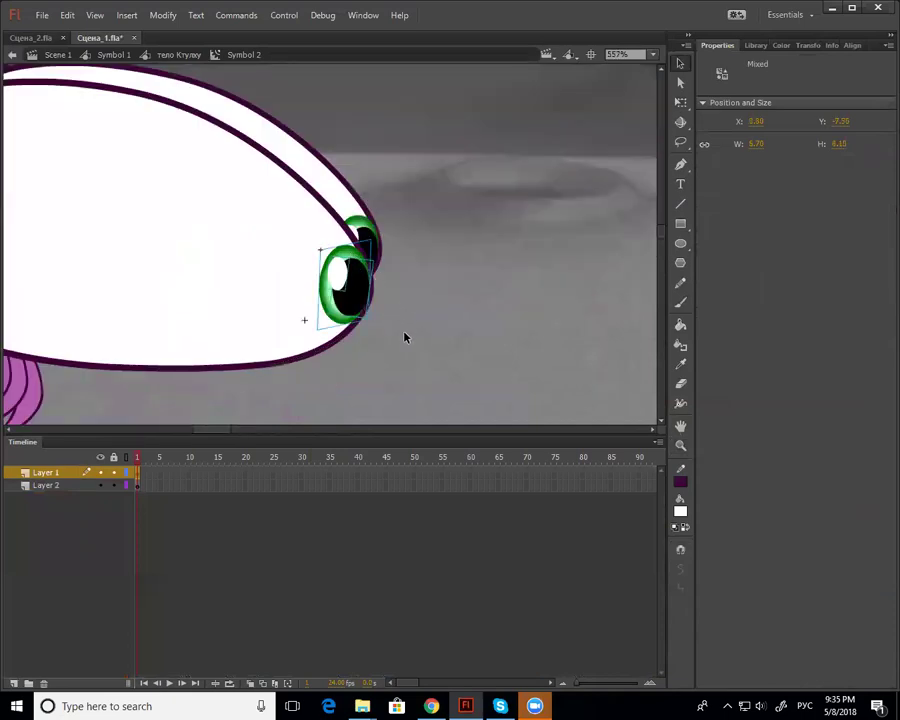
double_click(405, 337)
Add a new layer above Layer 4 and insert blank keyframes at frames 126 and 128
drag(139, 458, 343, 492)
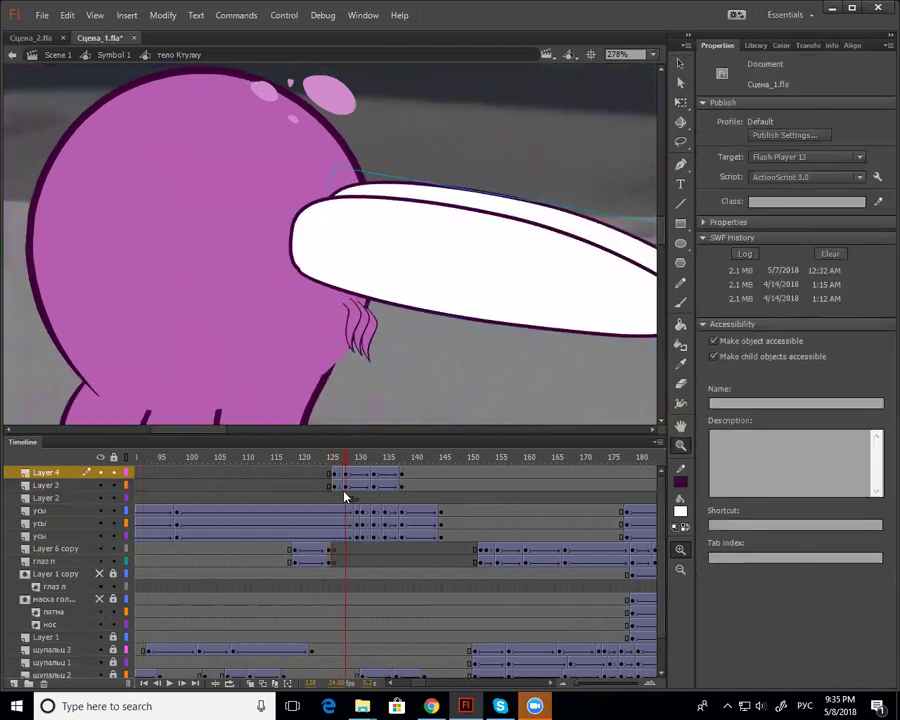
click(14, 683)
click(334, 473)
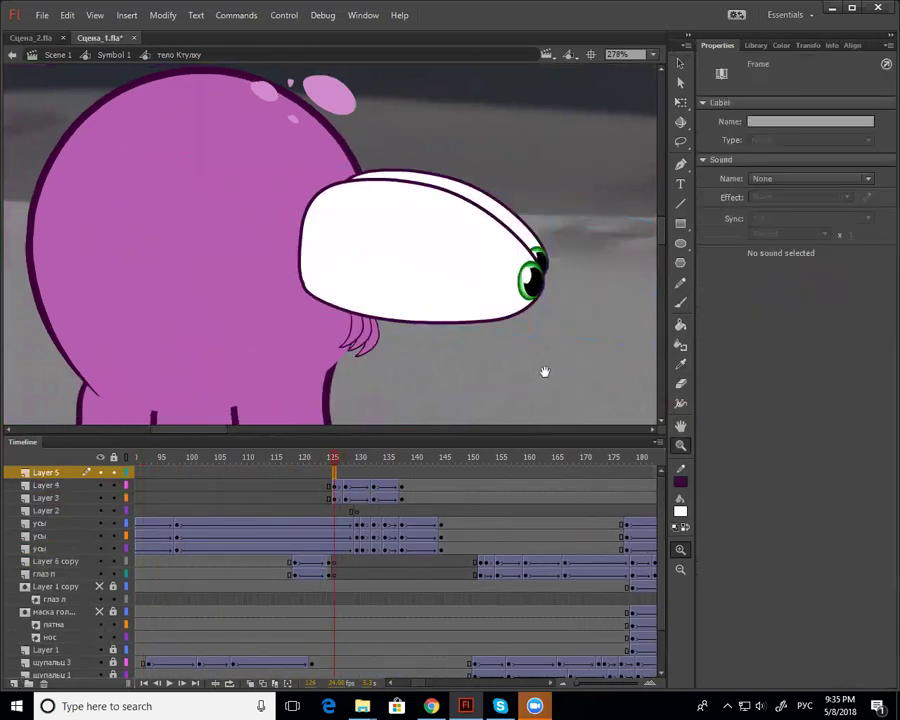
drag(544, 372, 489, 391)
drag(335, 467, 346, 467)
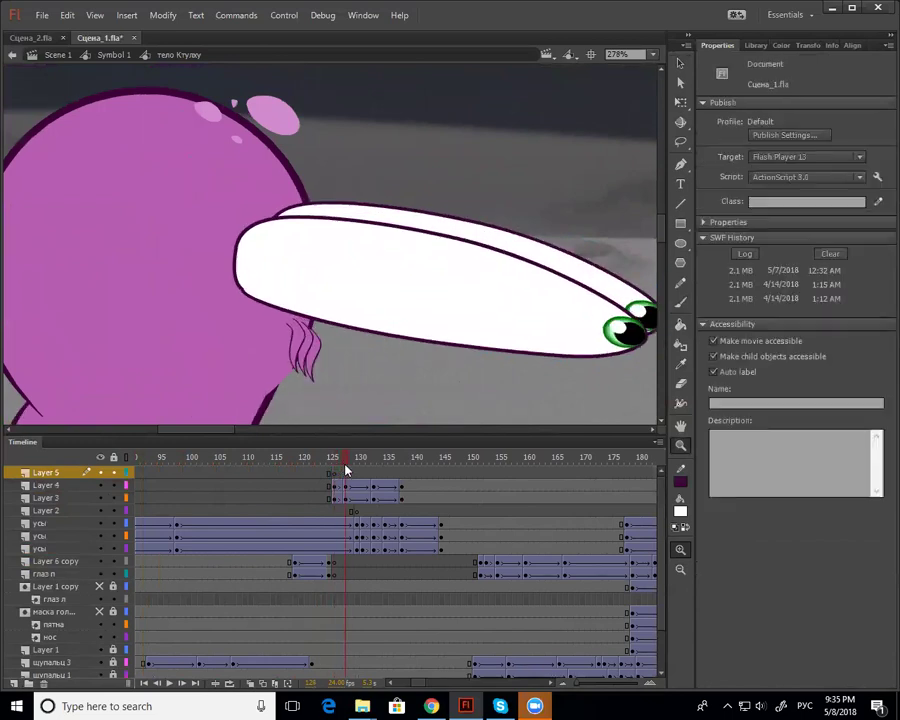
click(354, 487)
click(349, 476)
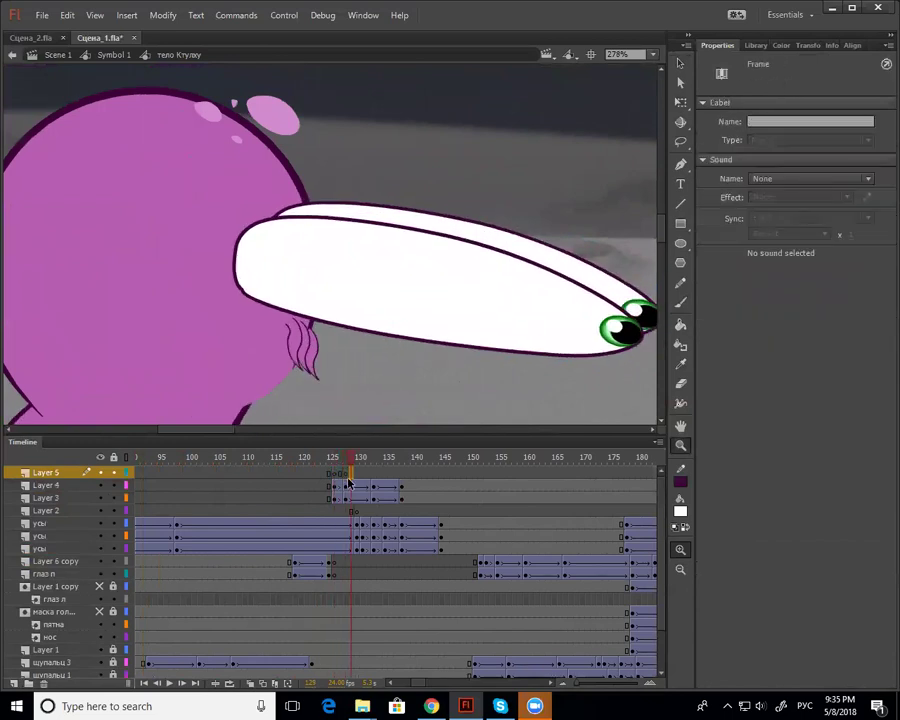
Paste the copied pupil on Layer 5 at frame 129 and place it over the front eye's tip
key(ctrl+v)
drag(558, 364, 434, 371)
key(v)
drag(218, 256, 544, 358)
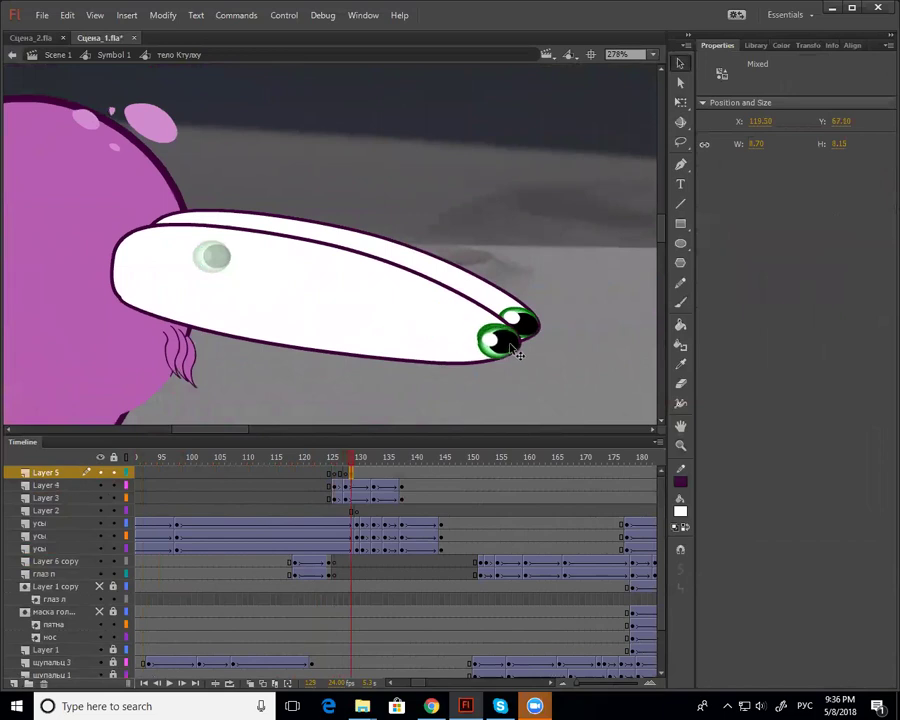
Insert keyframes at frame 129 on Layers 3 and 4 with the eyes pulled back, and play back the result
click(352, 498)
drag(375, 486, 318, 488)
click(323, 459)
click(358, 497)
key(Return)
key(Return)
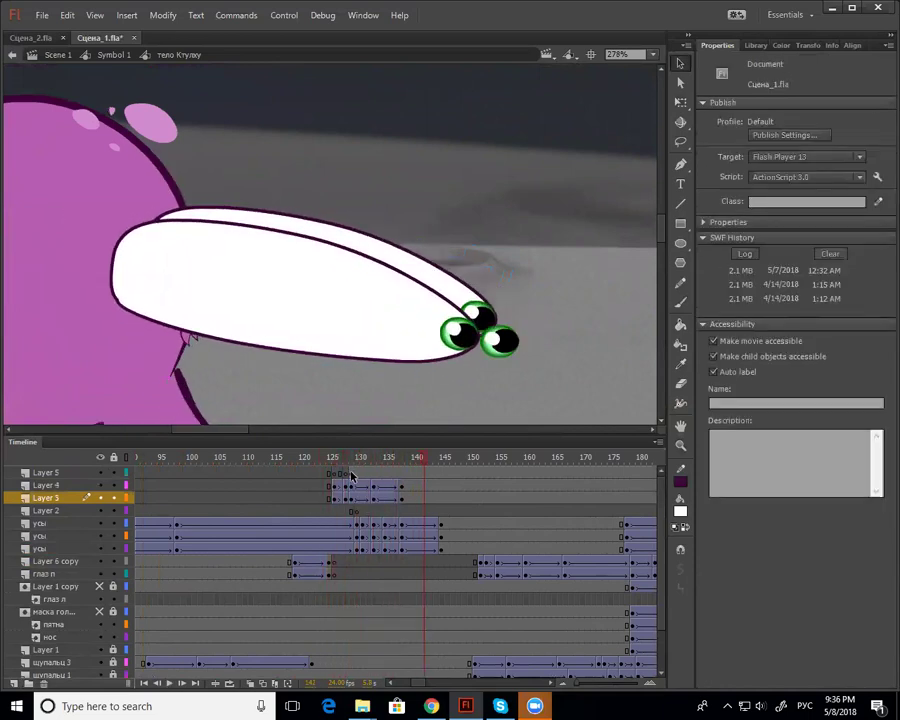
Set the ease to -100 on the tween starting at frame 129 and 100 on the last tween of Layers 3 and 4
click(358, 497)
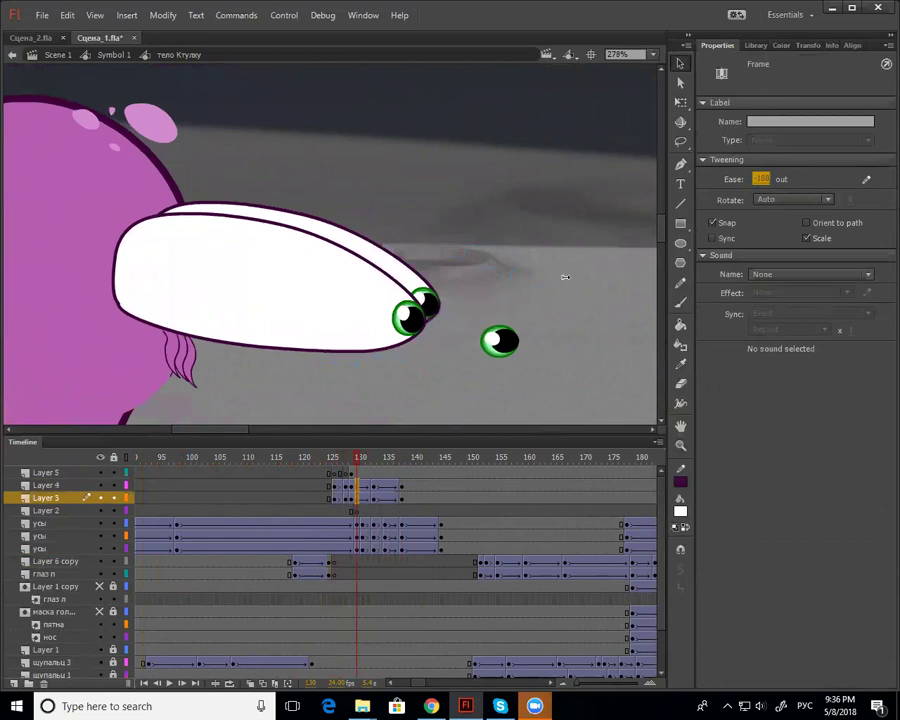
drag(565, 277, 557, 279)
click(386, 497)
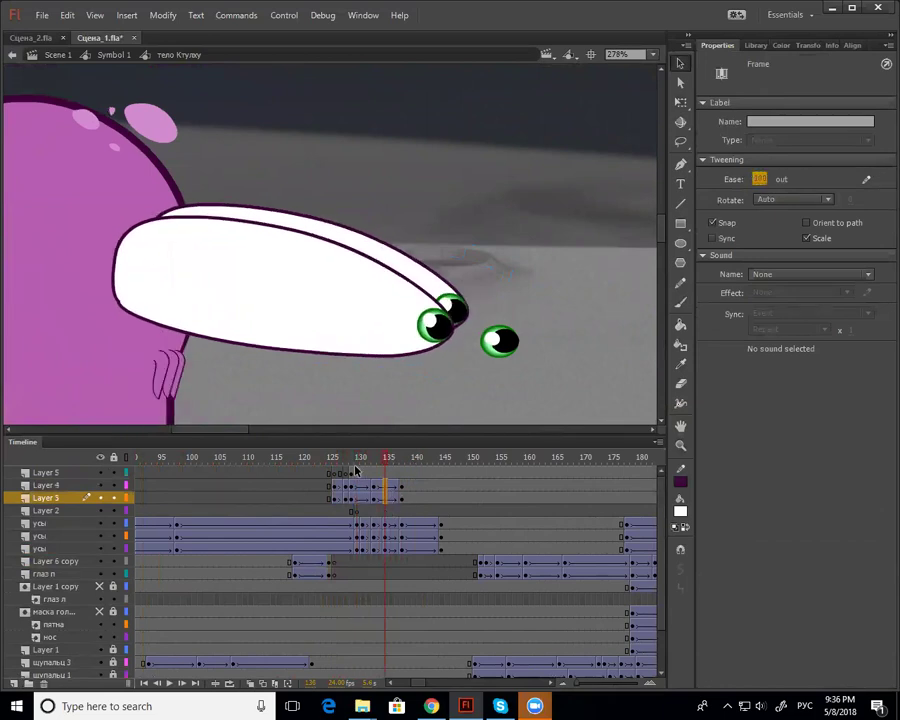
Move the loose pupil at frame 129 closer to the retracted eye tip and convert it to a movie clip symbol
click(350, 472)
drag(517, 358, 490, 352)
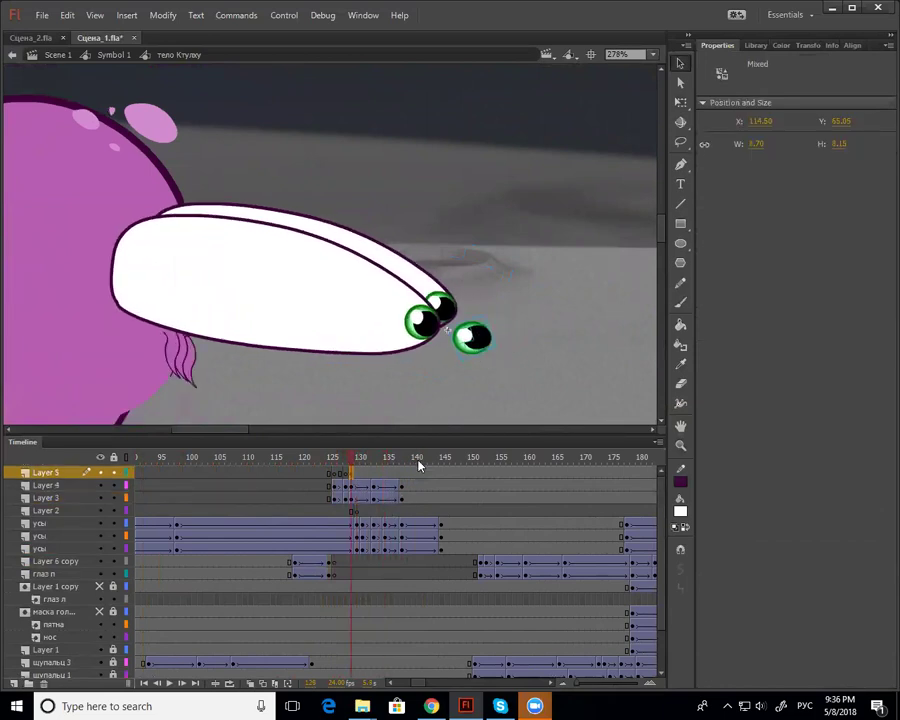
key(F8)
key(Return)
Stretch the loose pupil at frame 129 into an elongated ellipse about 15 px wide and 12 px high
drag(344, 459, 349, 463)
click(497, 336)
mouse_move(492, 332)
mouse_down()
mouse_move(502, 330)
mouse_move(467, 321)
mouse_move(509, 328)
mouse_up()
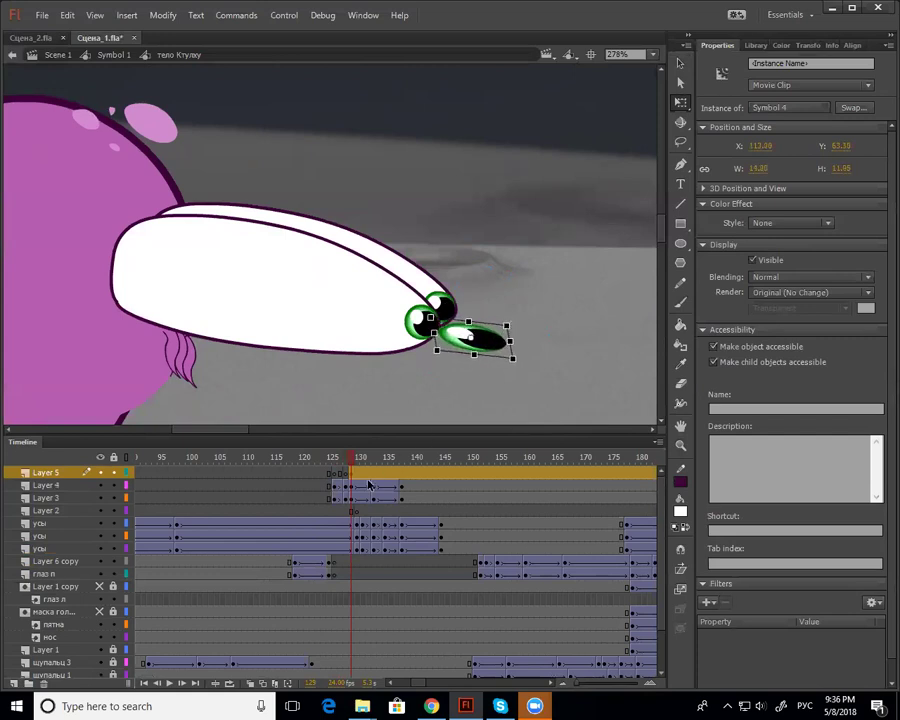
mouse_move(352, 466)
mouse_down()
mouse_move(337, 466)
mouse_move(354, 478)
mouse_up()
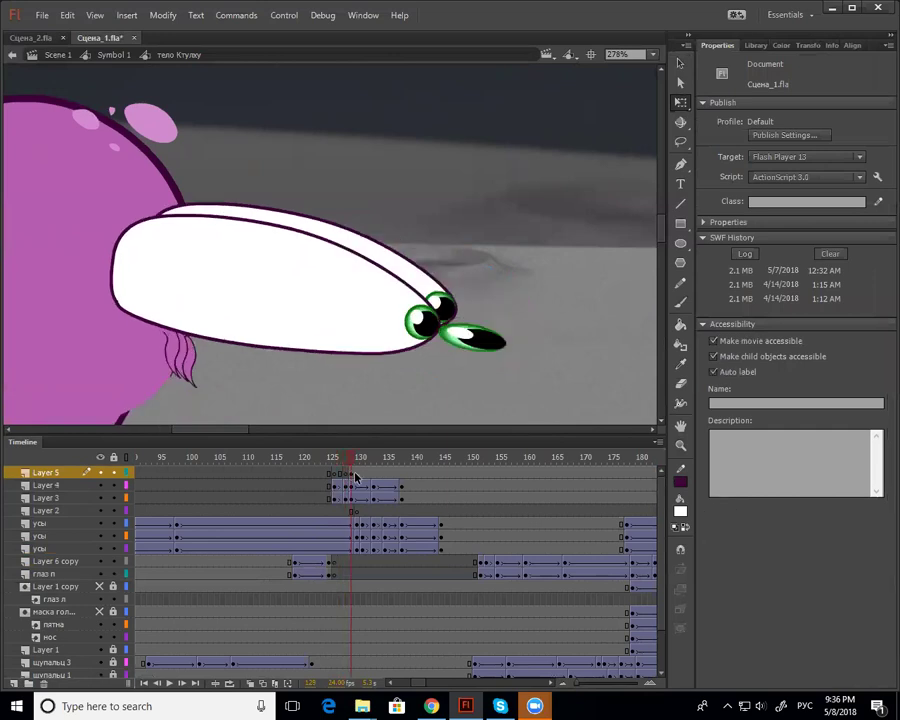
Add a layer above Layer 5, paste a narrow copy of the pupil at frame 129 and place it at the stretched pupil's tip
click(353, 480)
click(14, 683)
click(352, 475)
key(ctrl+v)
drag(372, 252, 517, 354)
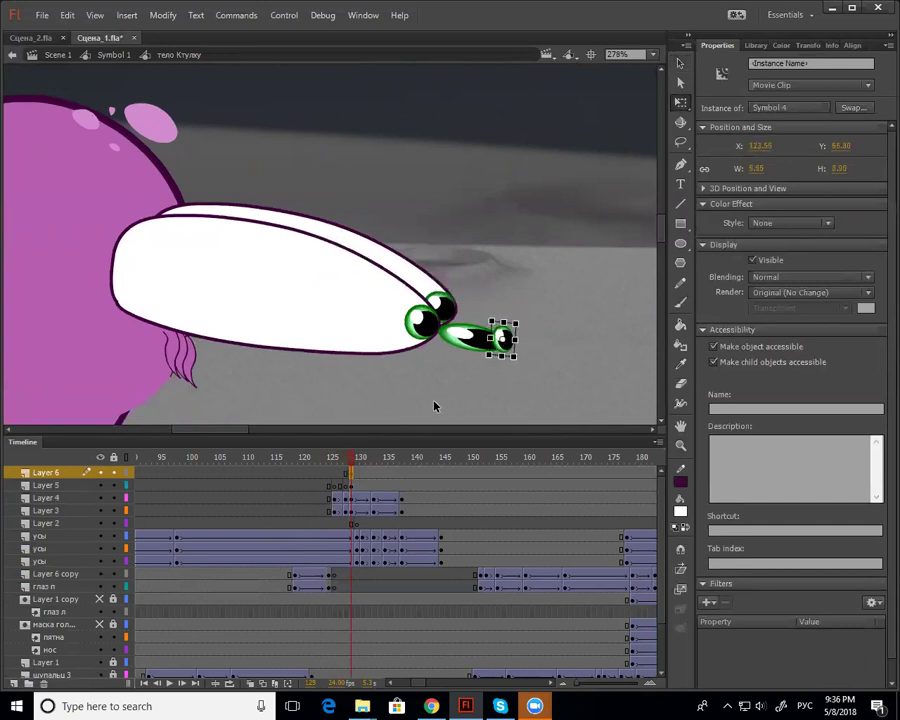
Transfer the narrow pupil to a keyframe at frame 130 on Layer 5, reposition it near the eye tip and end it at frame 131
click(345, 471)
drag(345, 473, 351, 475)
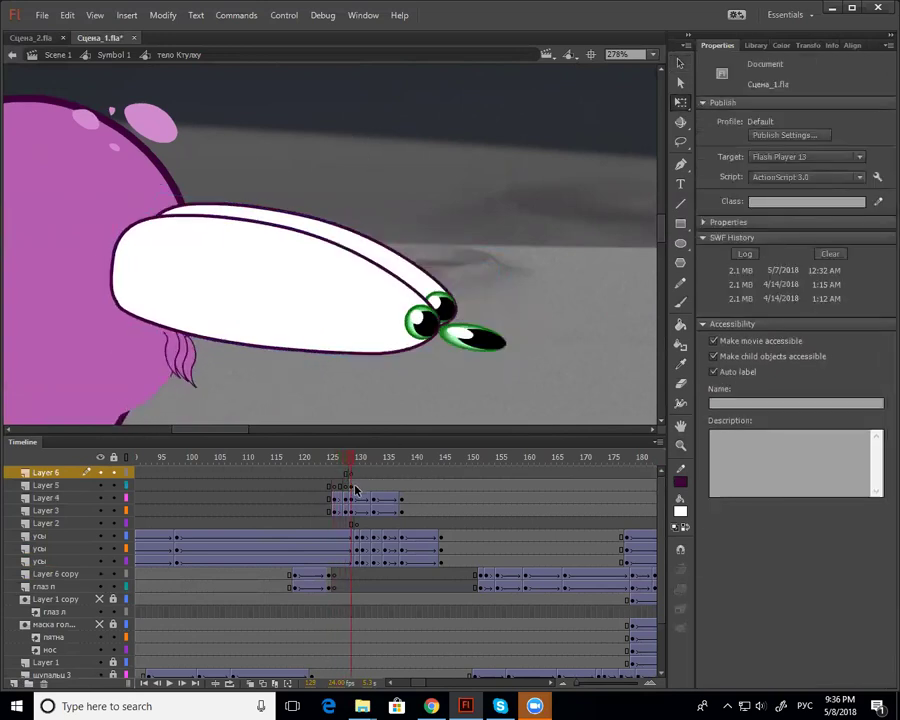
click(356, 487)
key(Delete)
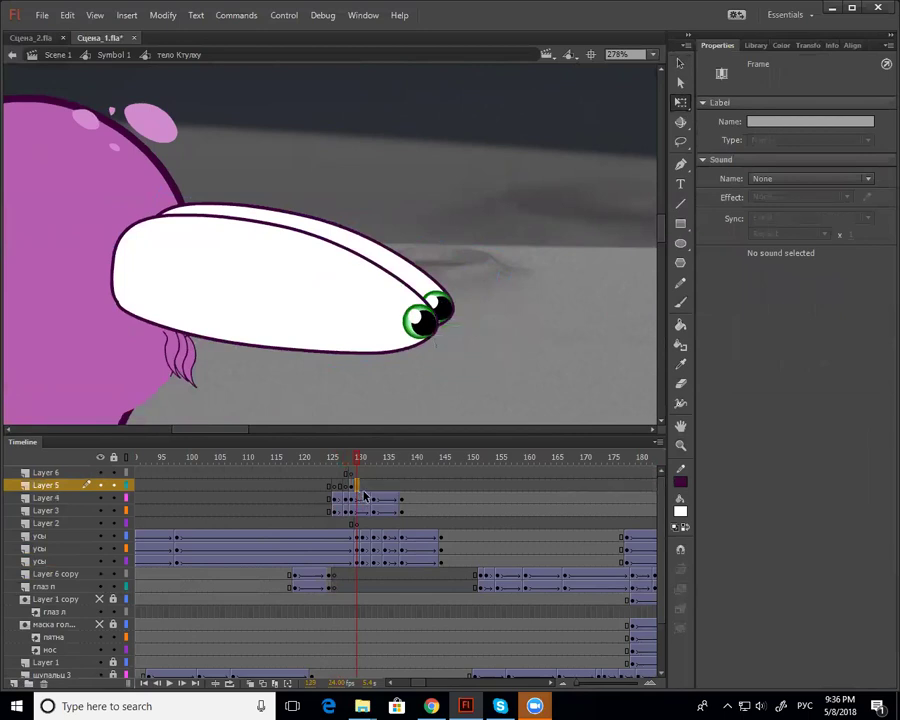
key(ctrl+v)
key(ctrl+y)
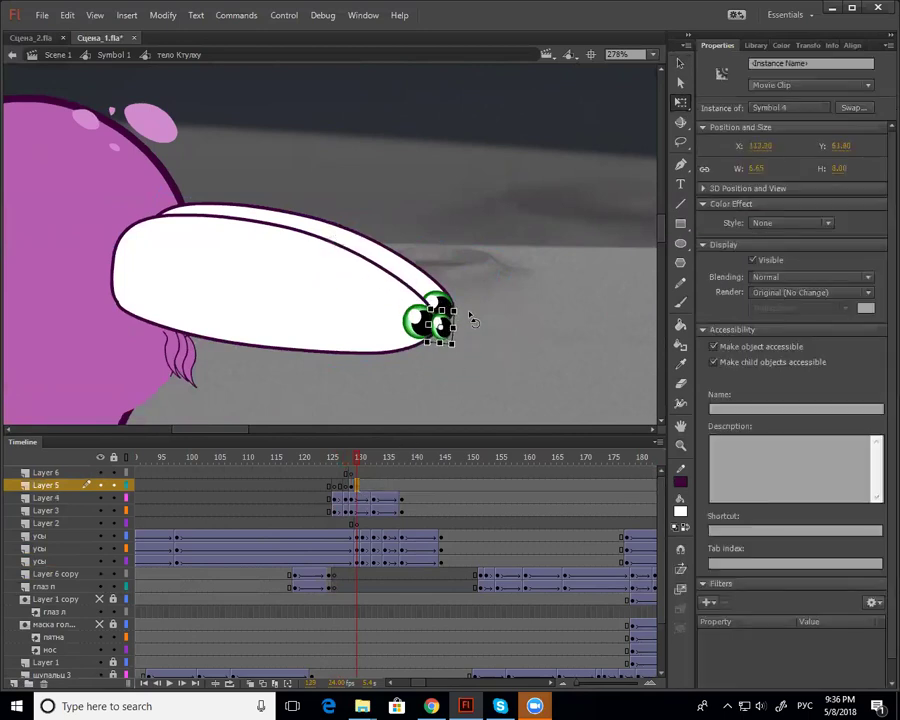
drag(466, 323, 444, 307)
click(357, 497)
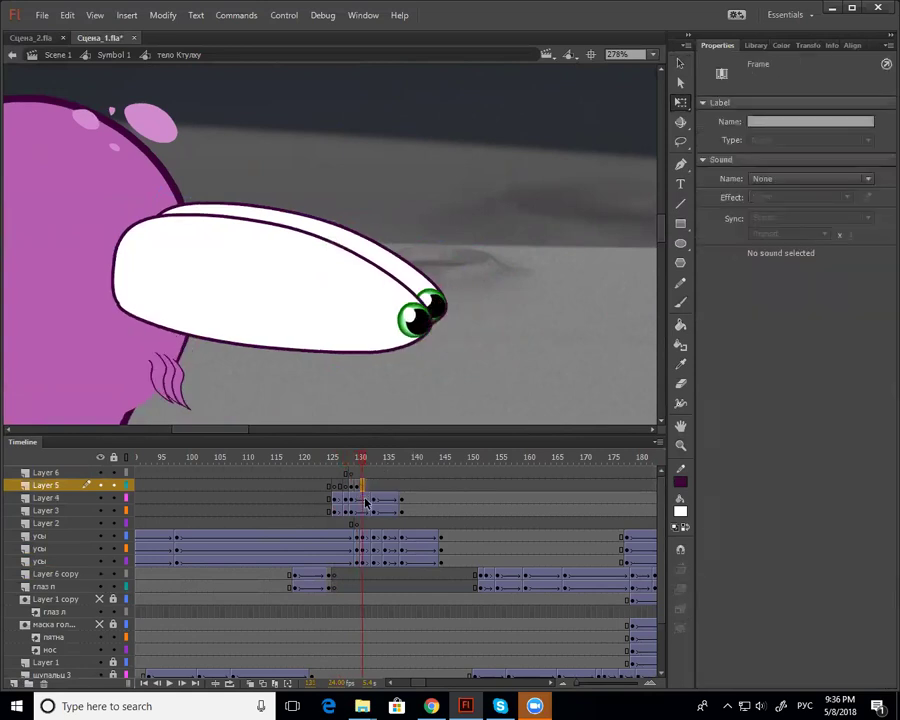
Play back the pupil motion and tilt the stretched pupil at frame 129 slightly downward
click(338, 472)
key(Return)
mouse_move(338, 472)
mouse_down()
mouse_move(324, 470)
mouse_move(330, 463)
mouse_up()
key(Return)
click(352, 487)
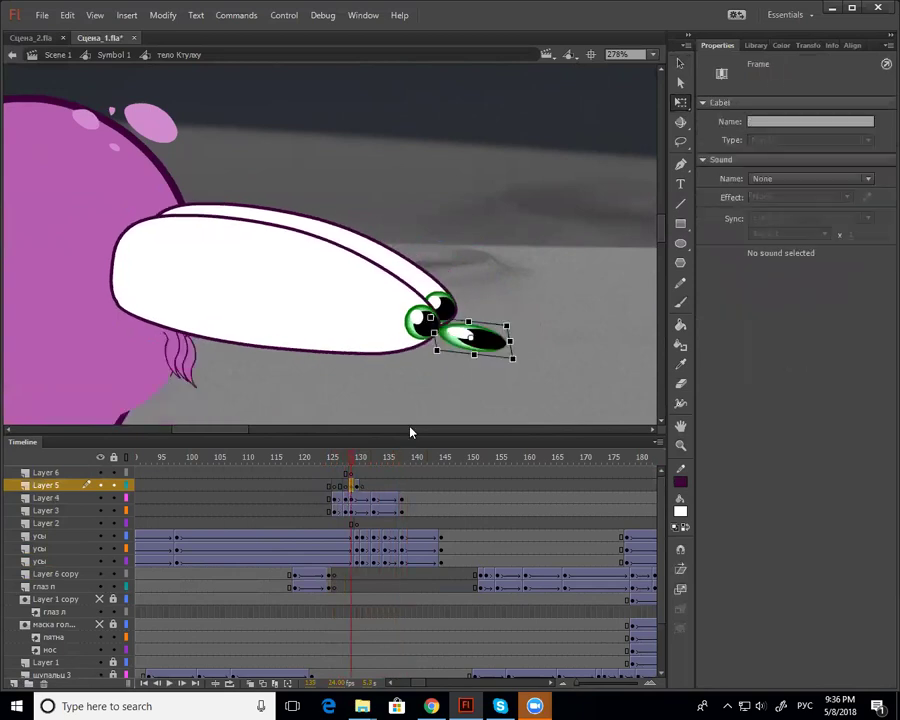
key(v)
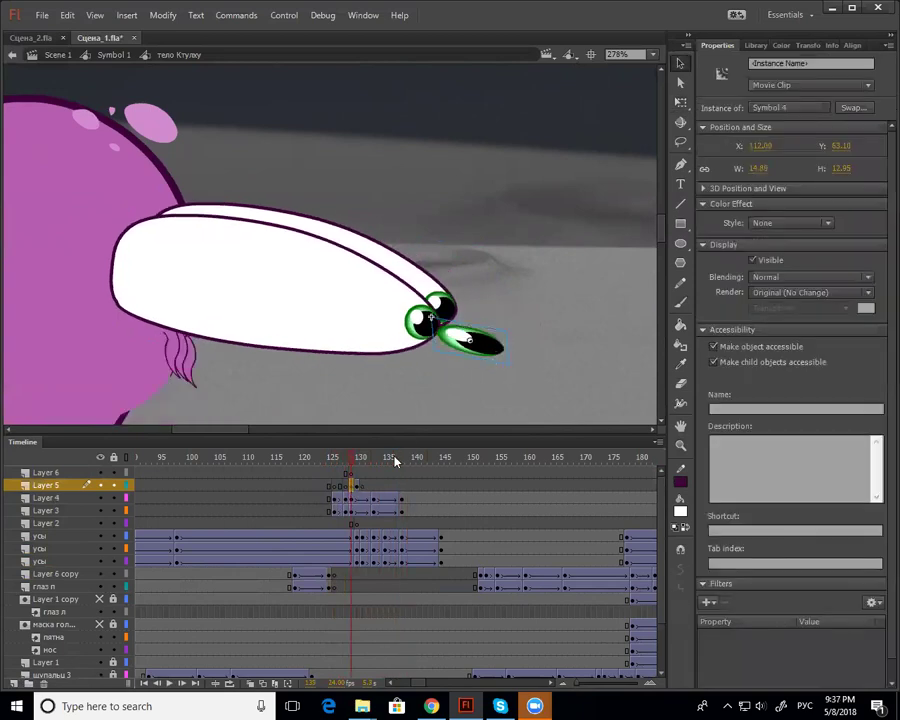
click(353, 487)
Move the narrow pupil at frame 130 slightly down and away from the eye, and compare it with frame 129
mouse_move(354, 463)
mouse_down()
mouse_move(337, 466)
mouse_move(356, 473)
mouse_up()
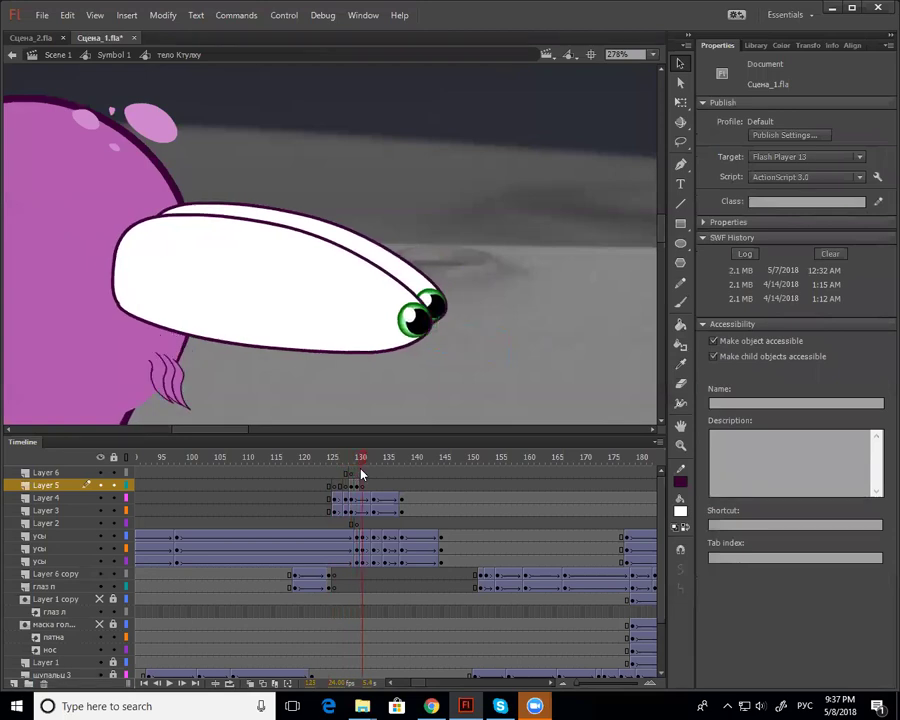
click(356, 485)
drag(456, 337, 469, 345)
click(351, 485)
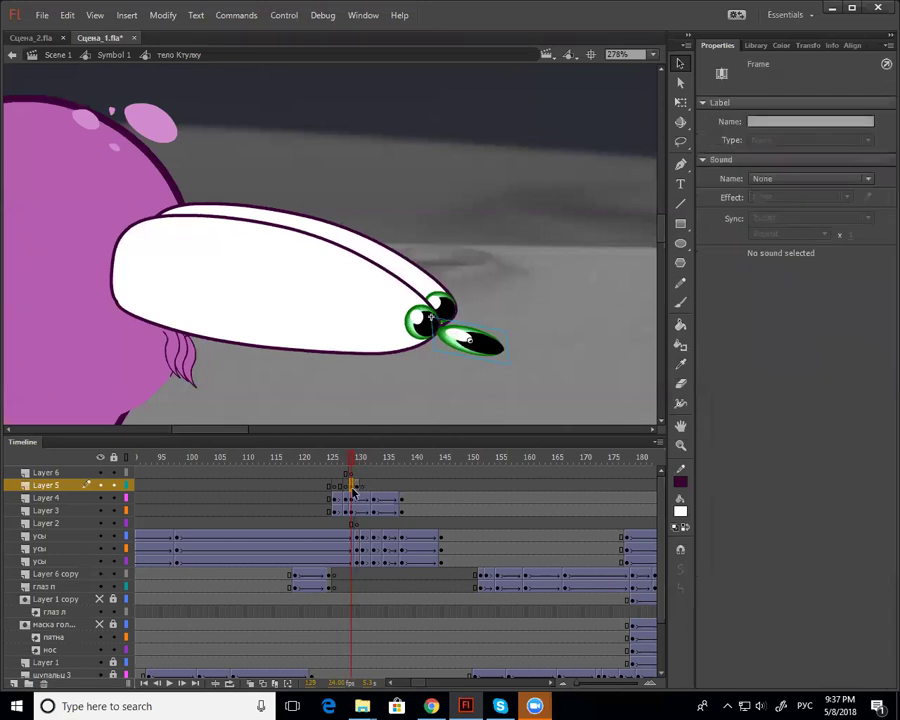
Flatten the narrow pupil at frame 130 on Layer 5 into a horizontal oval and play back the motion
key(period)
click(446, 326)
drag(452, 311, 459, 339)
drag(346, 460, 328, 487)
key(Return)
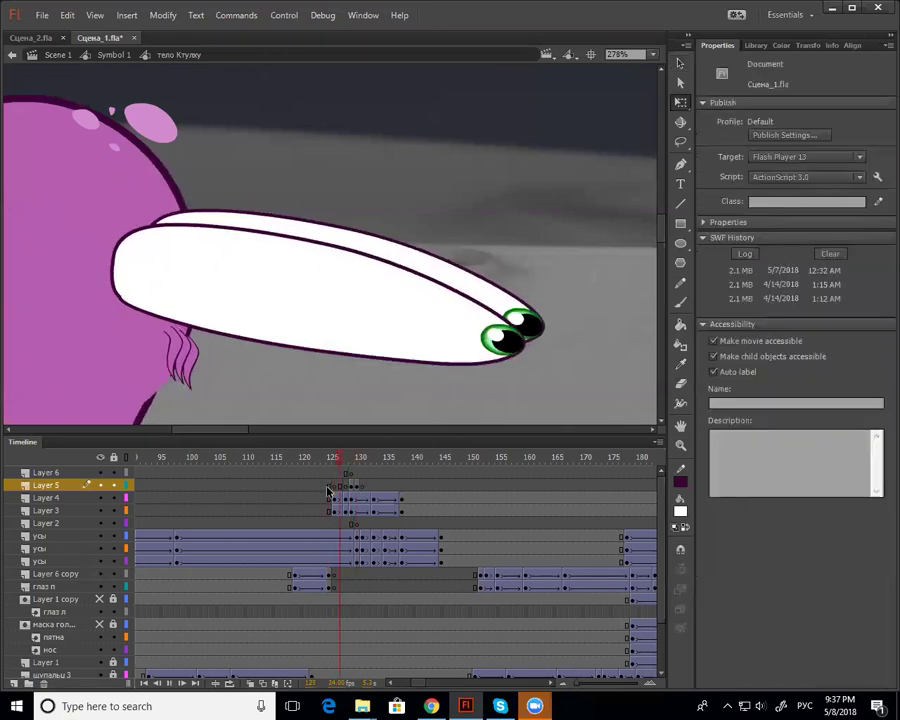
click(332, 460)
key(Return)
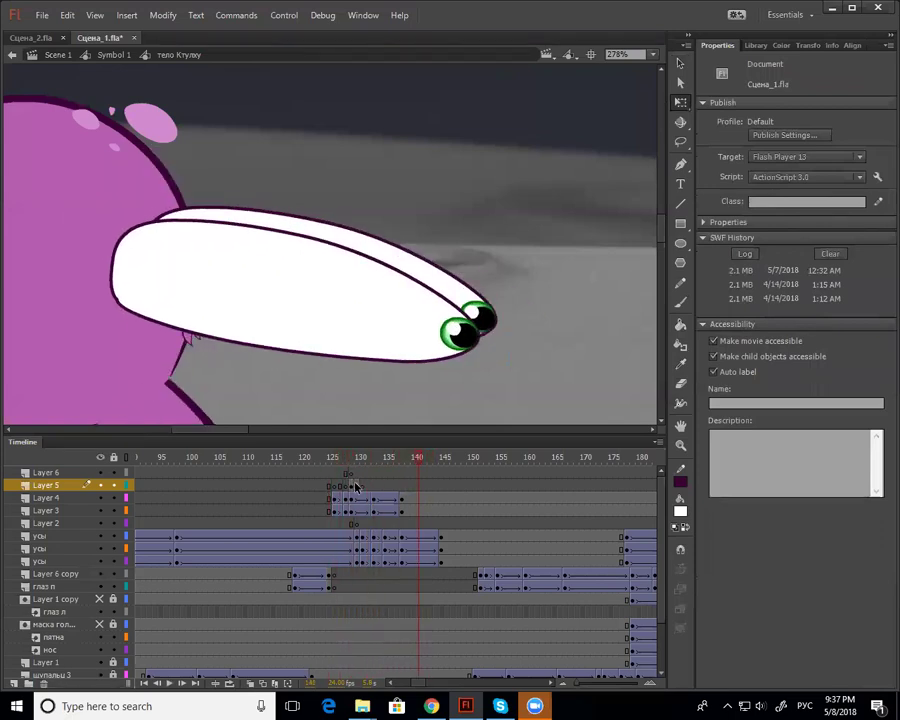
Apply an Alpha color effect of 49% to the loose pupil at frame 130
click(356, 486)
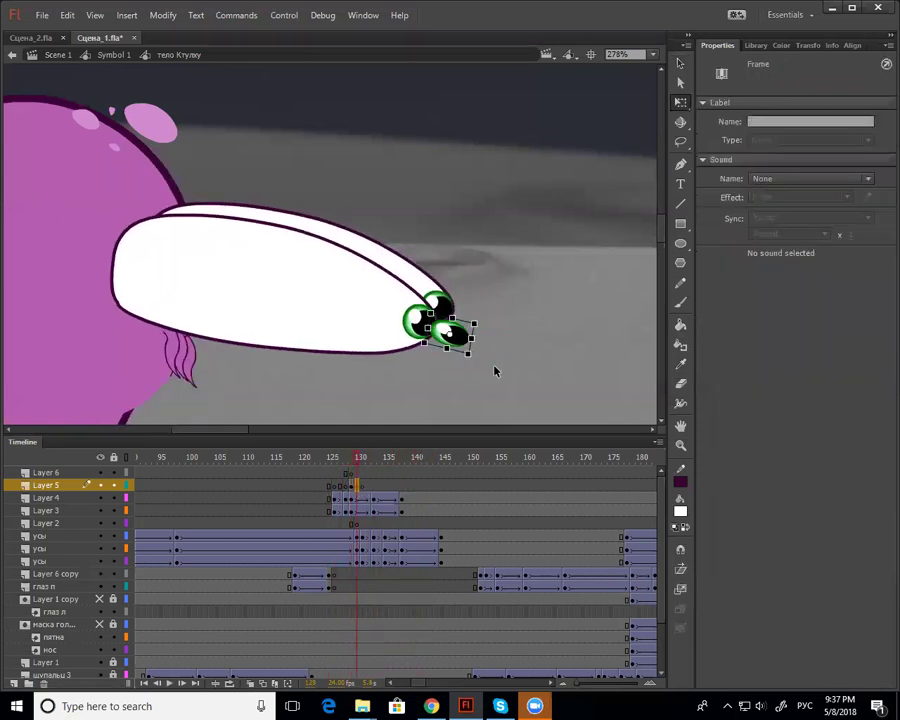
click(457, 352)
click(826, 223)
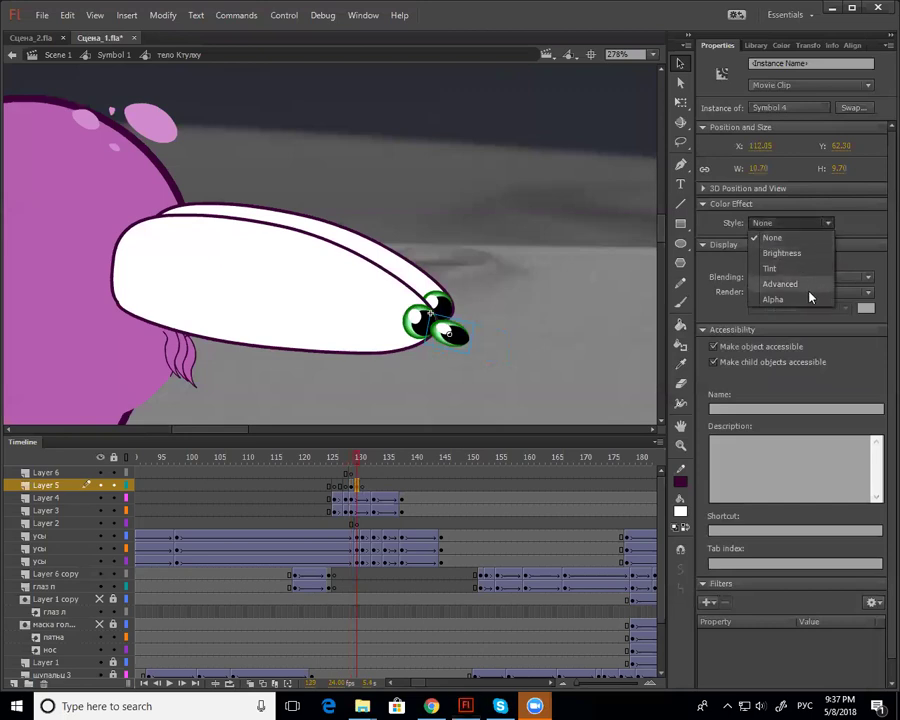
click(810, 295)
drag(784, 243, 787, 250)
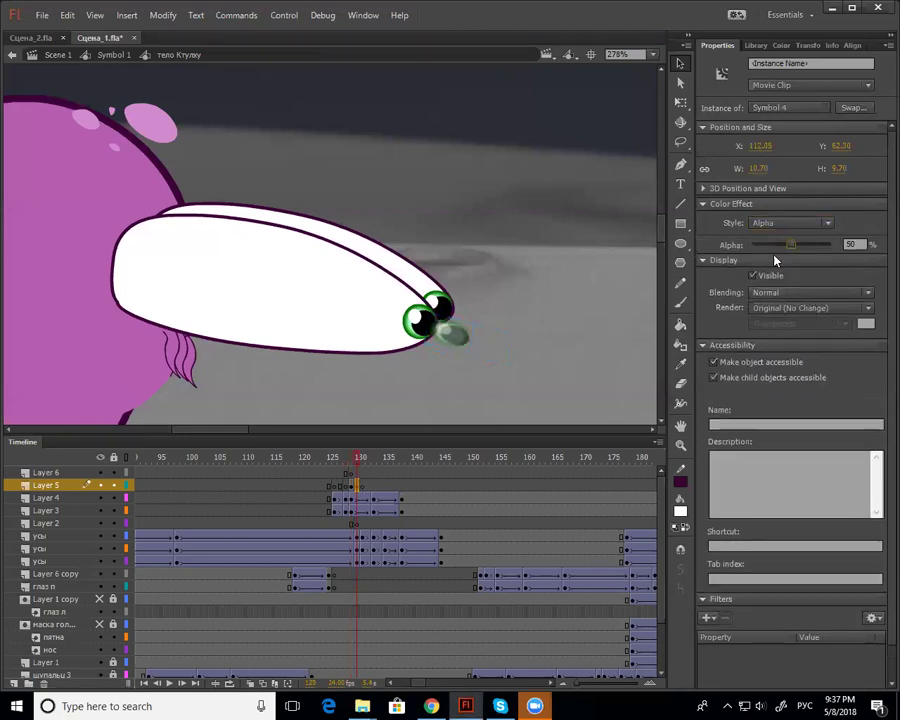
Make the stretched pupil at frame 129 translucent with 49% Alpha and play back the fade
click(350, 461)
click(478, 341)
click(826, 223)
click(798, 299)
click(317, 462)
key(Return)
Add a second translucent pupil at frame 129 overlapping the eye tip, reshape the pair into a trail, and play back the scene
click(351, 485)
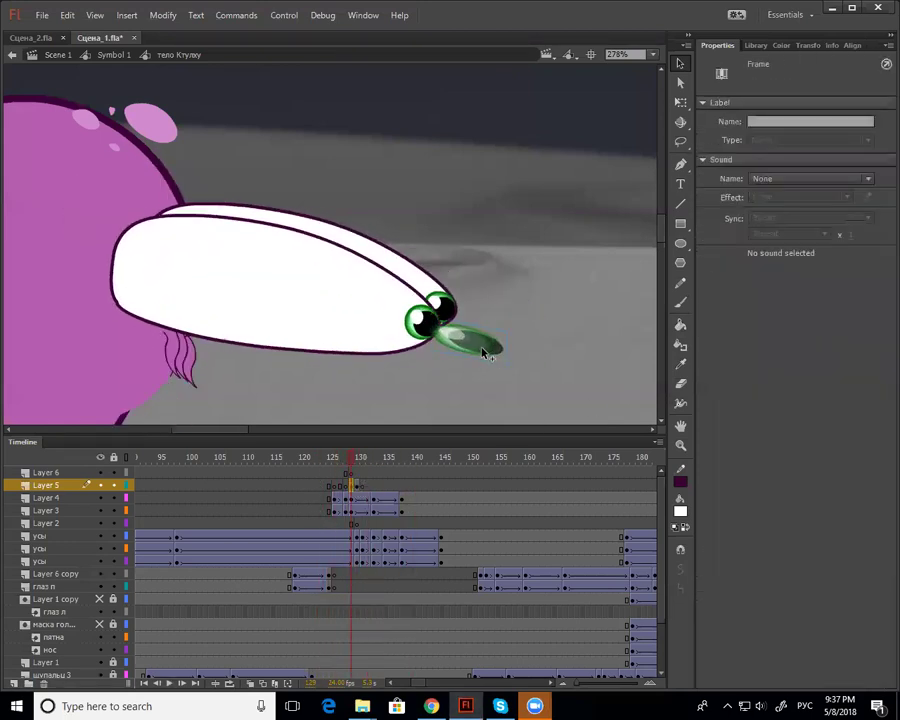
click(467, 344)
key(q)
drag(440, 314, 440, 308)
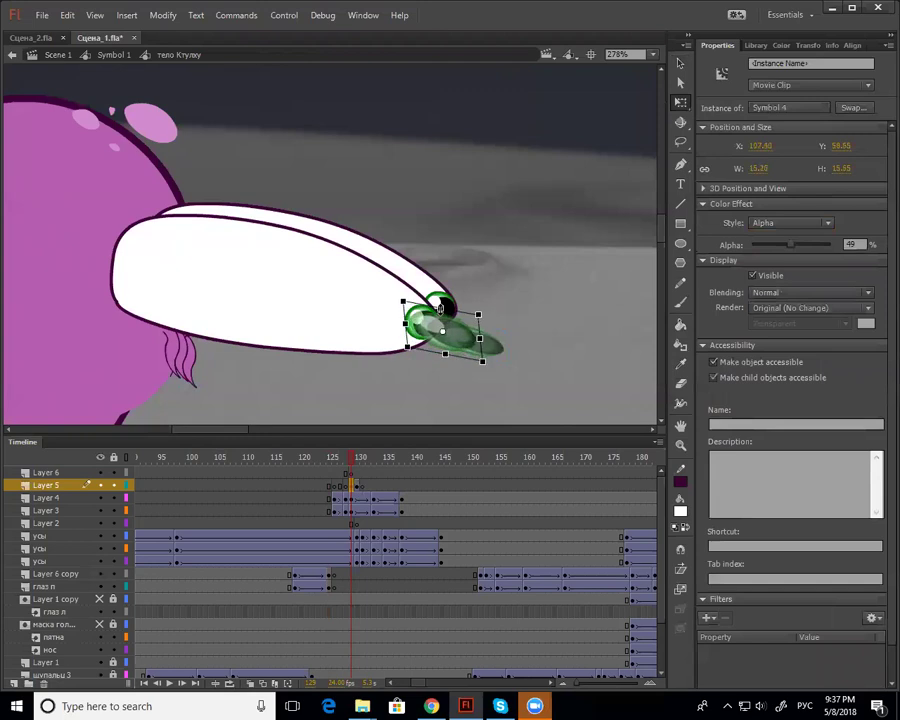
drag(480, 340, 518, 342)
click(466, 328)
key(z)
alt+click(506, 367)
alt+click(500, 366)
drag(457, 364, 502, 392)
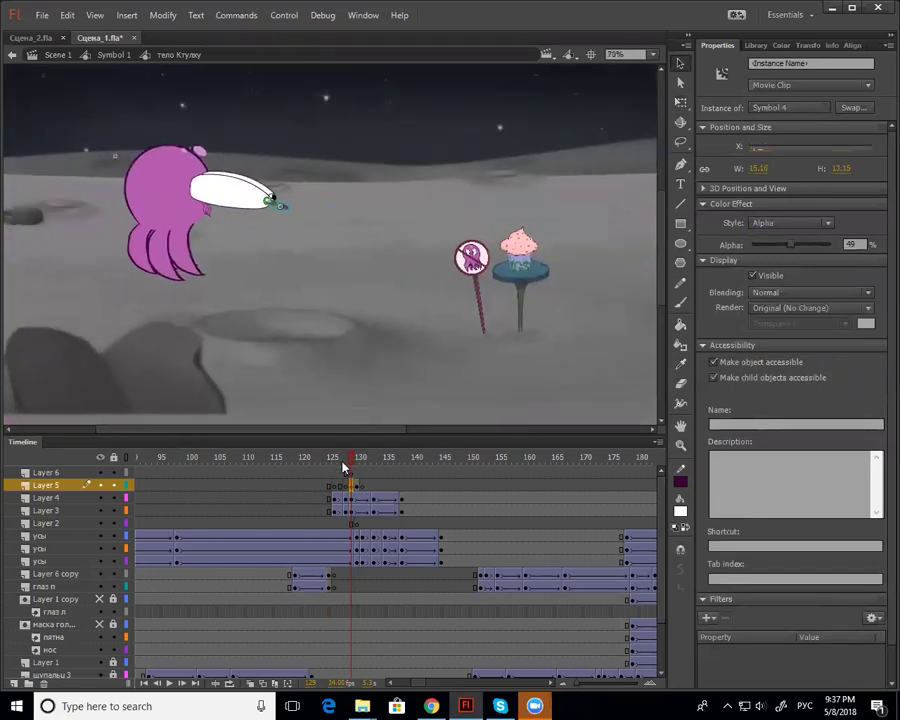
key(Return)
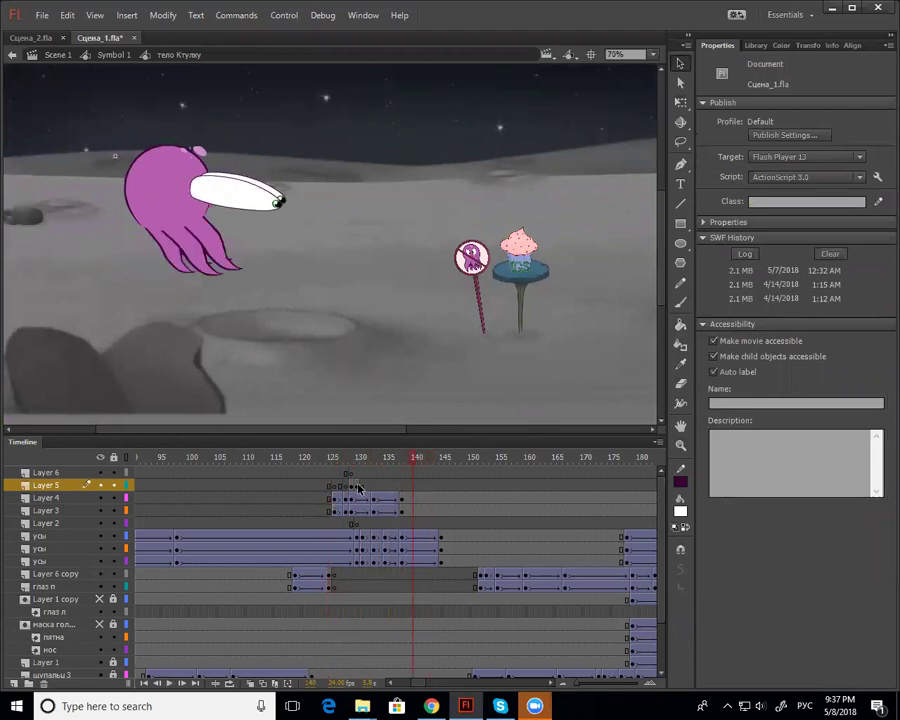
Remove two frames from the eye tweens on Layers 3 and 4 at frames 131 and 132, and play back the retraction
click(354, 485)
key(ctrl+equal)
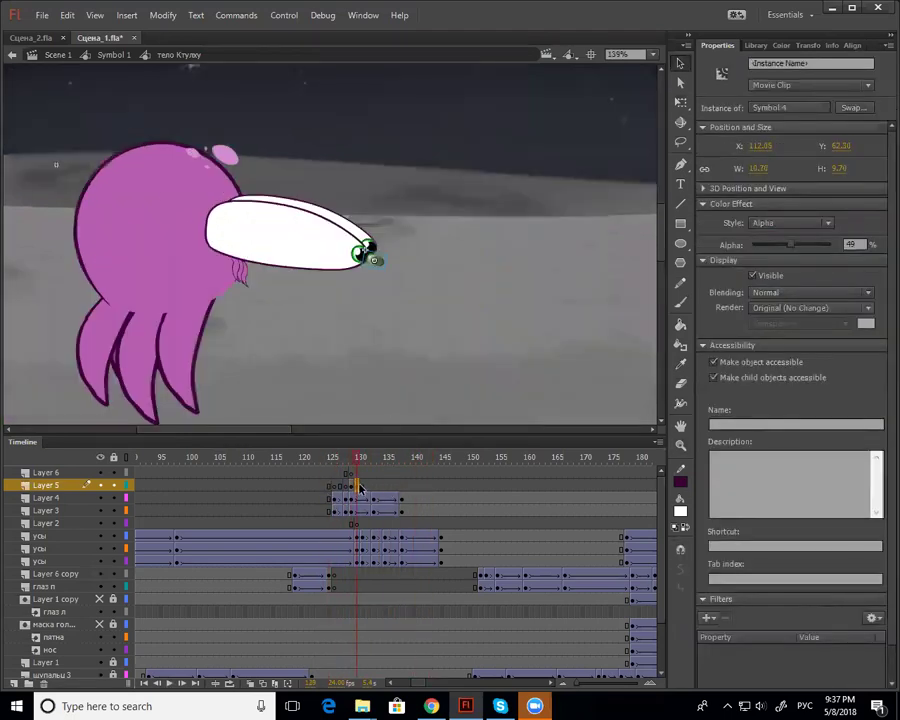
click(363, 487)
click(375, 489)
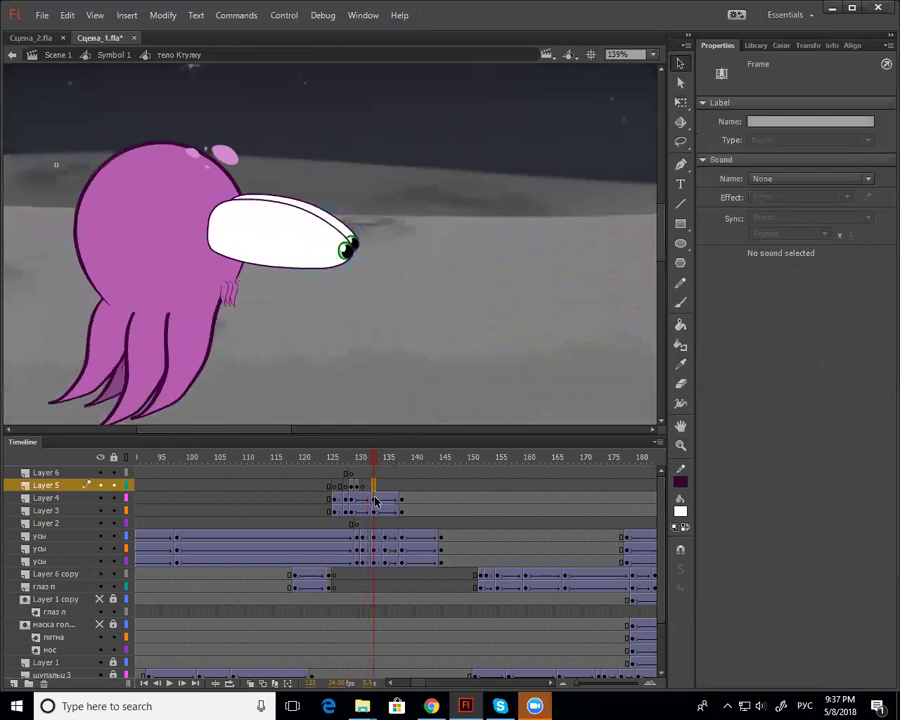
click(369, 490)
drag(366, 564, 362, 512)
key(shift+F5)
key(Return)
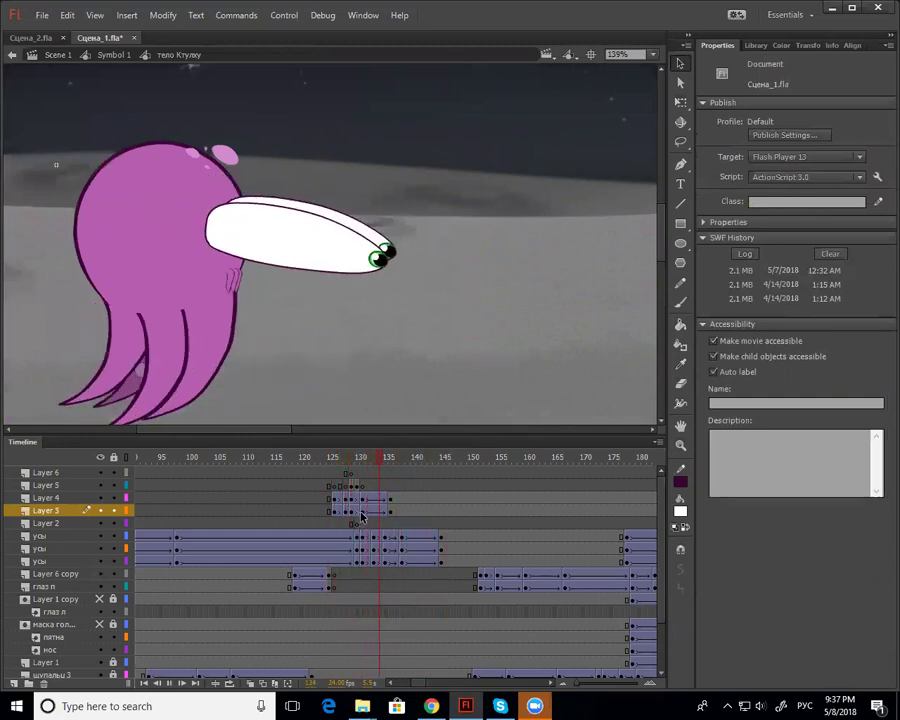
Insert three frames at frame 127 across Layers 3 to 6 to postpone the following eye and pupil keyframes
click(351, 485)
key(z)
click(348, 242)
key(v)
drag(350, 458, 345, 488)
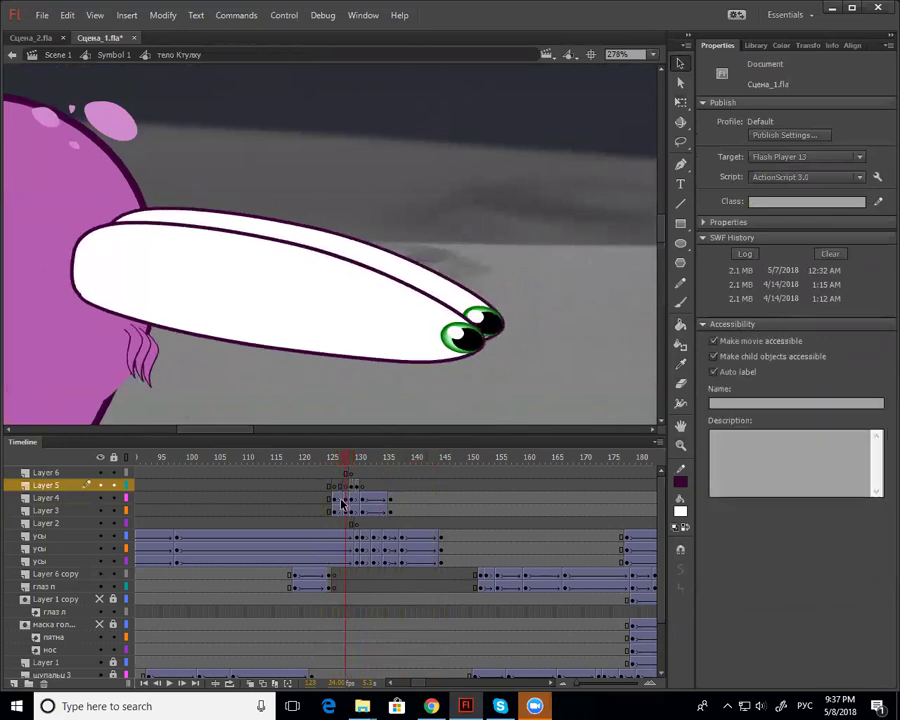
click(341, 511)
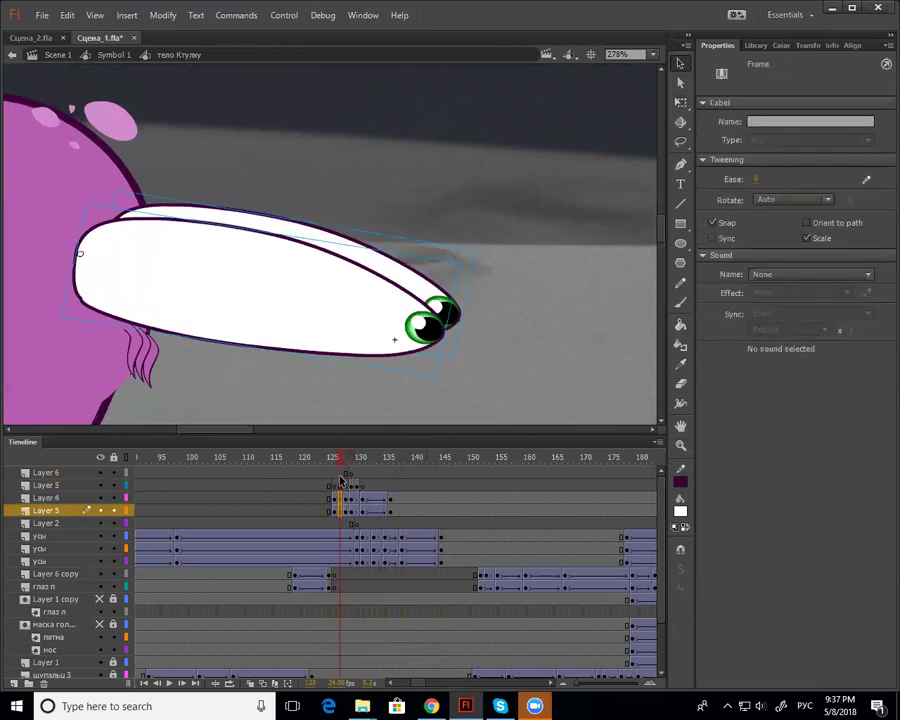
drag(344, 484, 366, 489)
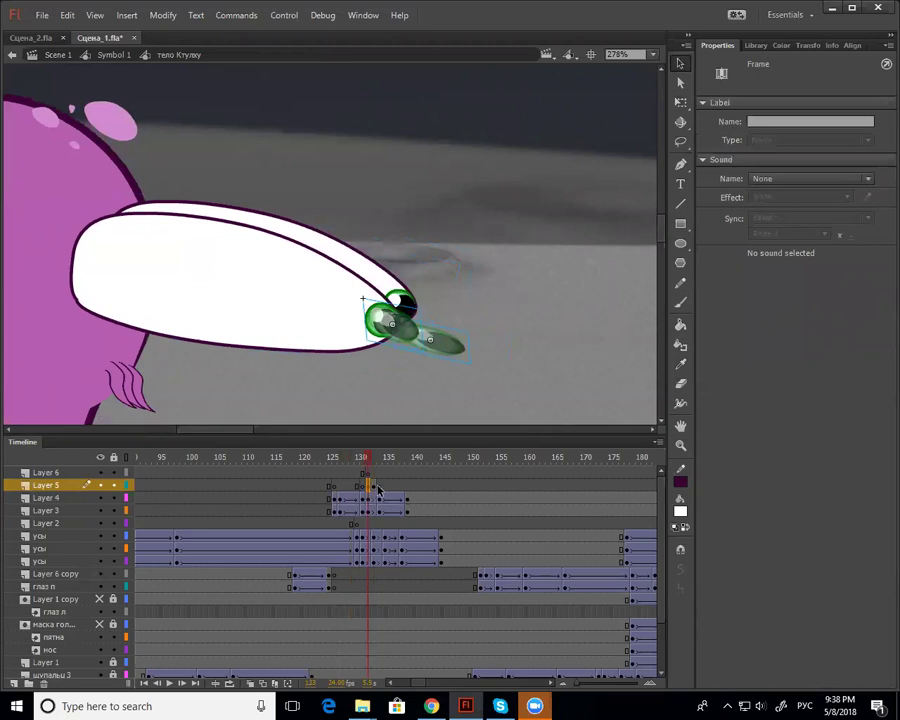
Copy the translucent pupil from frame 132, shift Layer 5's blank keyframe to frame 127 and paste the pupil there
click(441, 382)
click(402, 331)
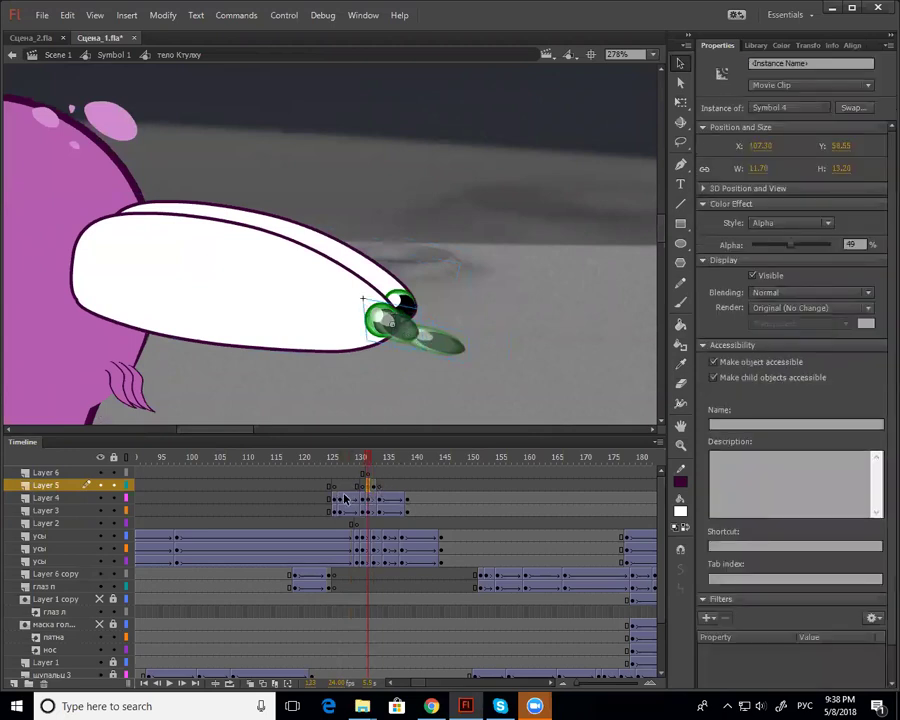
click(340, 487)
click(334, 486)
drag(334, 486, 340, 488)
key(ctrl+v)
Place the pasted pupil at the eye tip, reset its color effect to None, narrow it and duplicate it for the second eye
drag(345, 258, 453, 352)
click(790, 222)
click(776, 237)
key(q)
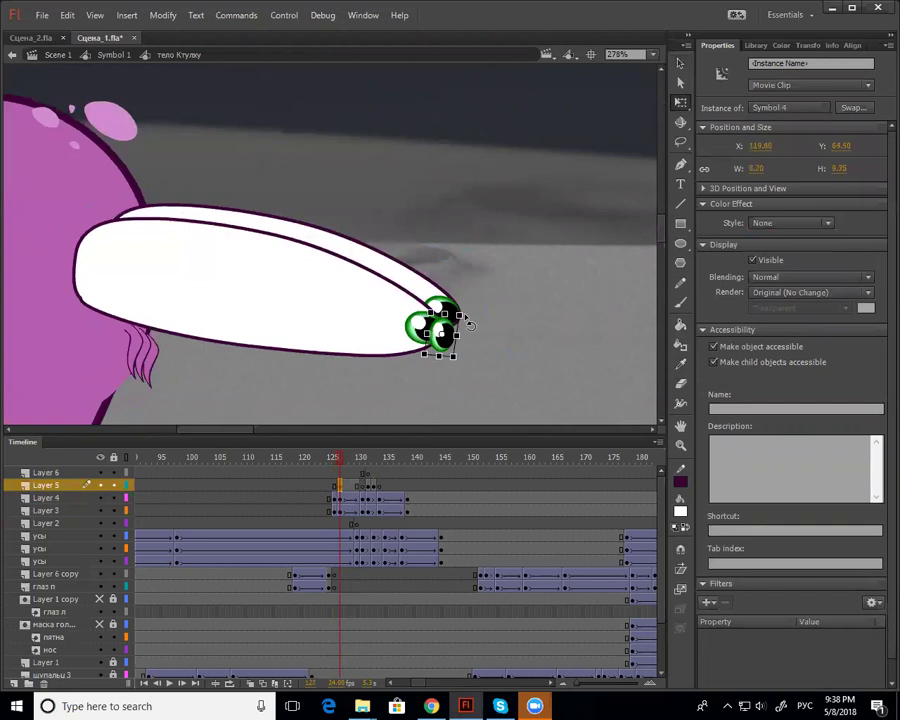
key(v)
drag(446, 354, 476, 344)
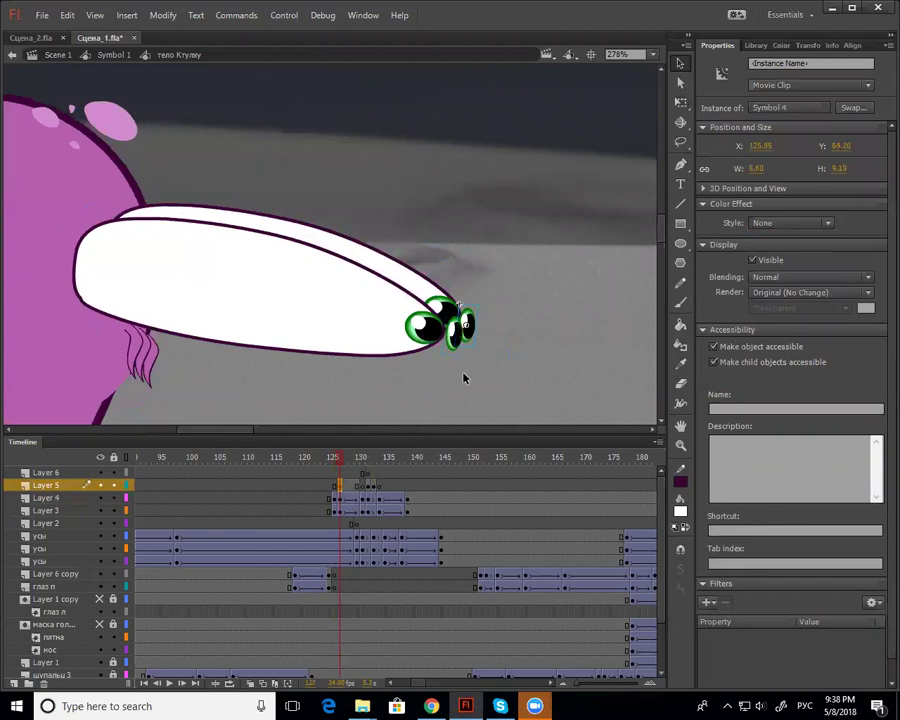
Insert a keyframe at frame 128 on Layer 5 and add a second pupil pair farther out from the eyes
click(340, 489)
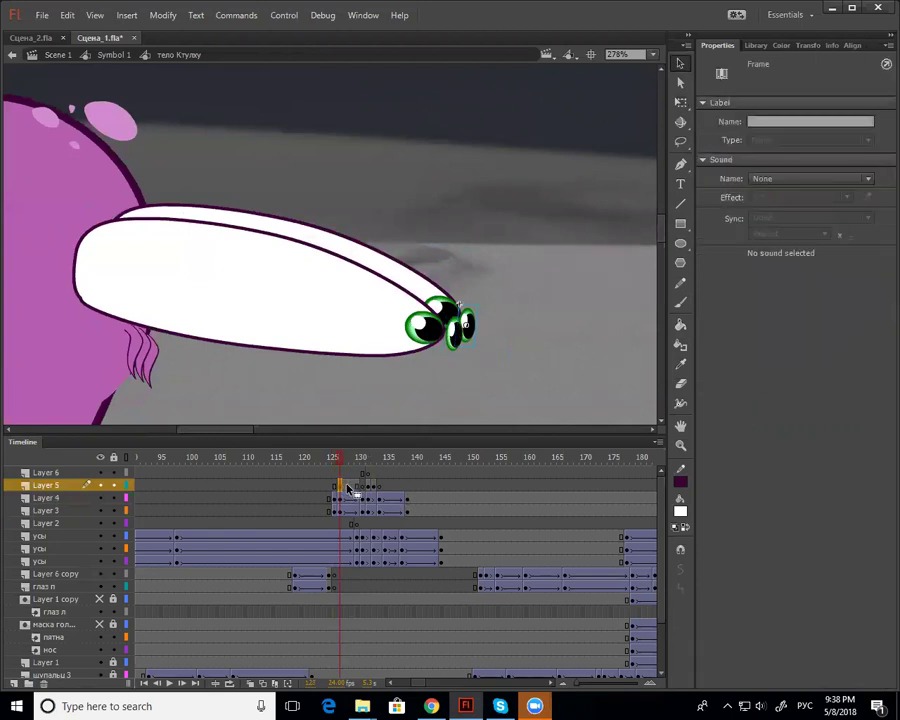
click(347, 488)
key(F6)
click(496, 358)
click(457, 339)
shift+click(470, 335)
drag(479, 345, 528, 347)
mouse_move(345, 470)
mouse_down()
mouse_move(332, 472)
mouse_move(349, 479)
mouse_up()
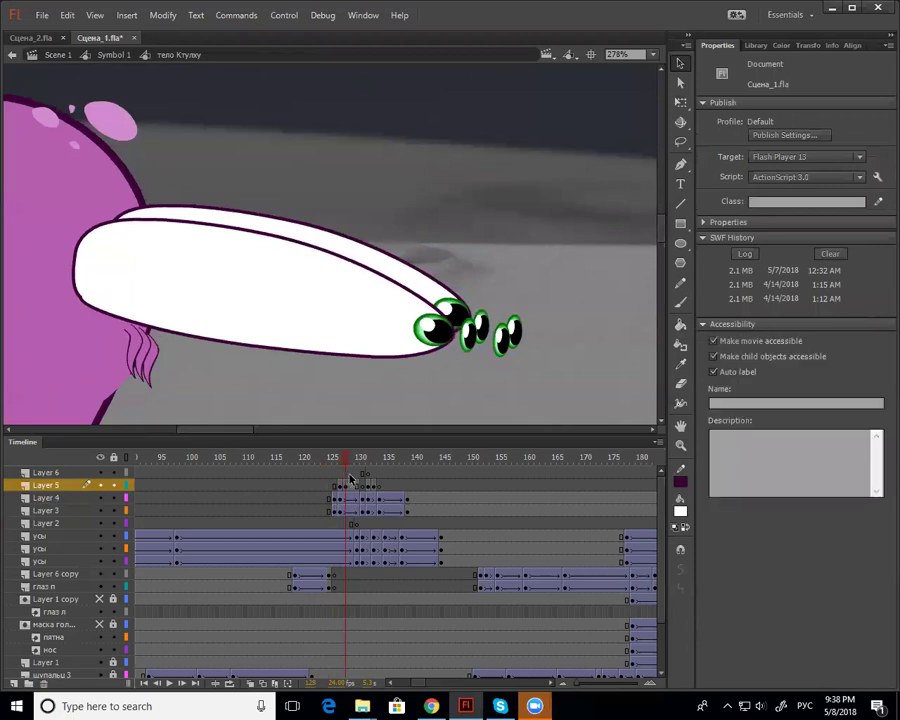
Insert a keyframe at frame 129 on Layer 5, add a third pupil pair and spread the trail farther from the eyes
click(351, 487)
click(533, 362)
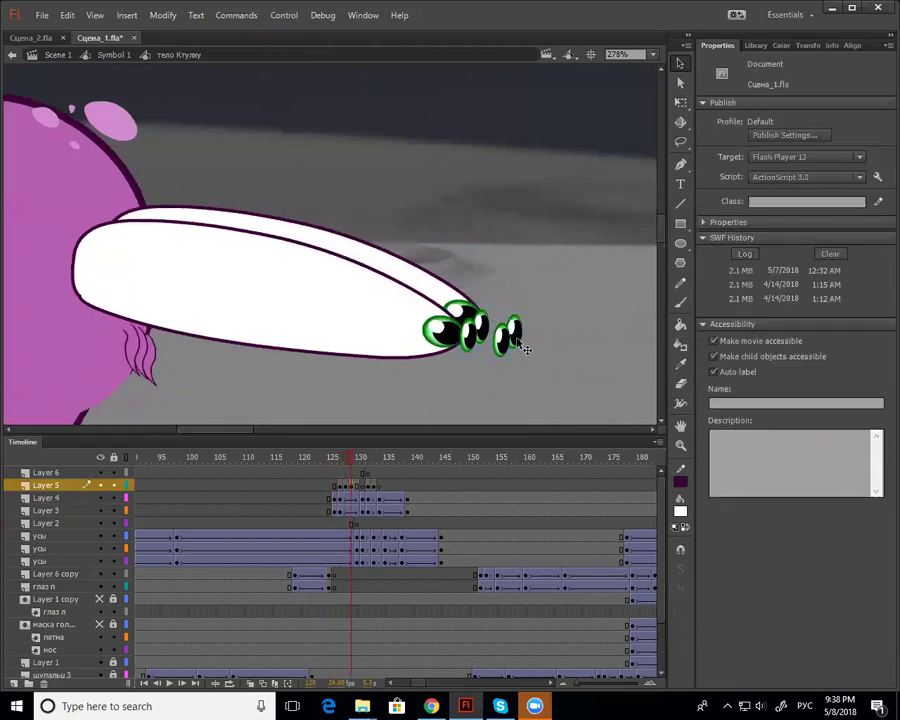
click(518, 336)
click(355, 472)
drag(519, 340, 588, 352)
click(557, 345)
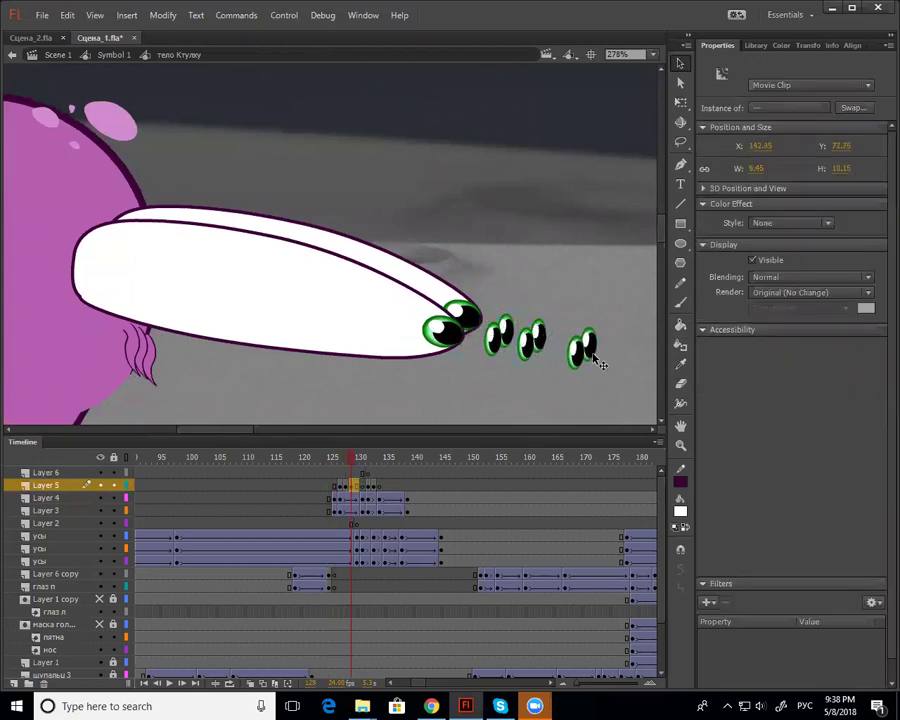
Add a keyframe at frame 130 on Layer 5 to continue the pupil trail
key(ctrl+shift+space)
ctrl+shift+click(595, 360)
ctrl+shift+click(573, 365)
drag(497, 364, 651, 429)
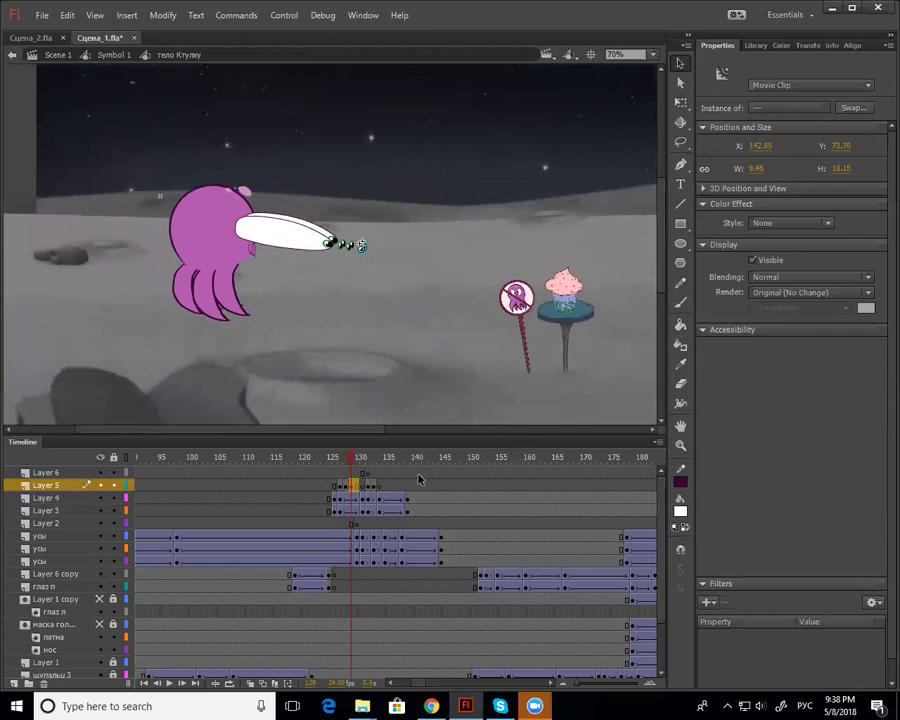
click(362, 488)
mouse_move(358, 468)
mouse_down()
mouse_move(346, 482)
mouse_move(362, 482)
mouse_move(357, 490)
mouse_up()
click(358, 243)
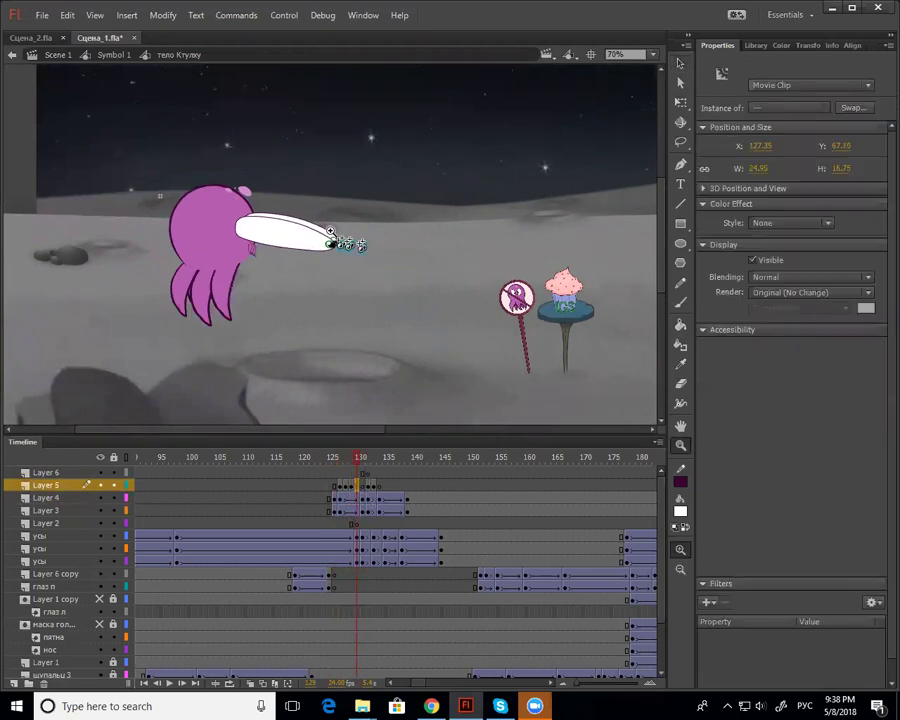
Add a fourth pupil pair at frame 130 and space the pairs wider apart along the descending trail
click(330, 231)
click(367, 276)
key(v)
mouse_move(406, 273)
mouse_down()
mouse_move(429, 281)
mouse_move(370, 302)
mouse_up()
drag(411, 285, 518, 305)
click(476, 267)
click(442, 296)
click(361, 461)
drag(362, 465, 362, 470)
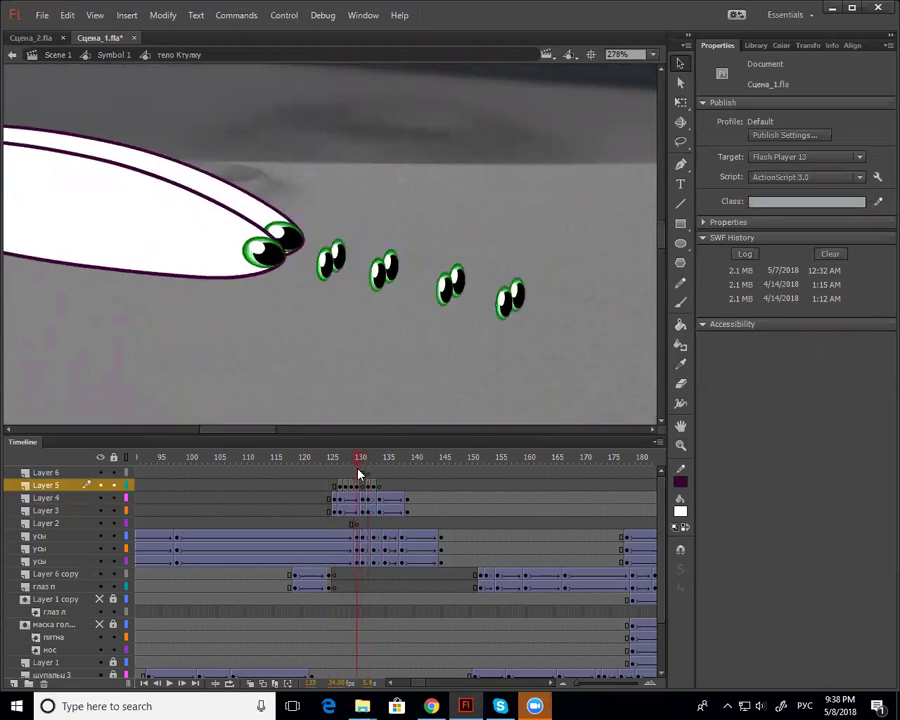
Delay the pupil trail on Layer 5 by one frame and play back the motion
click(360, 486)
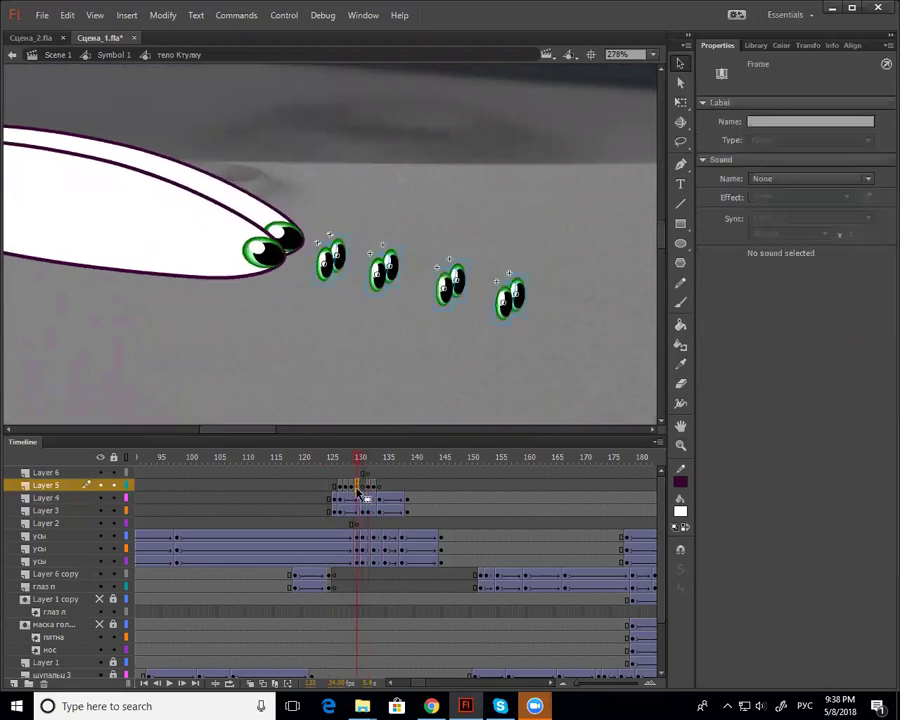
drag(351, 465, 362, 562)
key(Return)
key(Return)
click(362, 510)
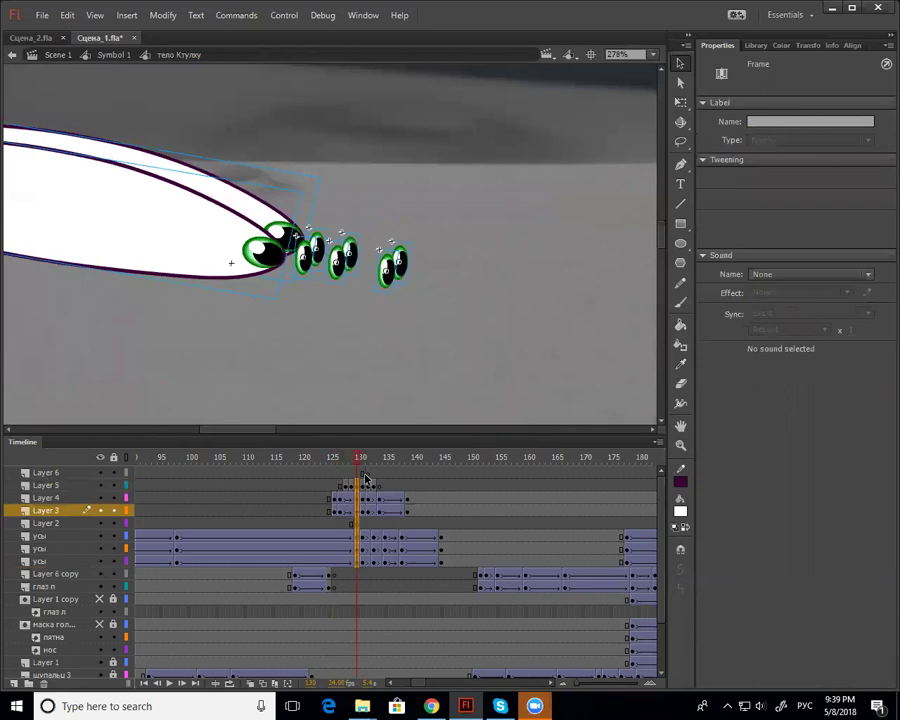
Insert two frames at frame 130 from Layer 6 down through the усы layers, and play back from frame 125
click(358, 476)
drag(356, 473, 357, 562)
key(F5)
key(F5)
drag(356, 459, 327, 477)
key(z)
alt+click(351, 339)
drag(351, 339, 447, 418)
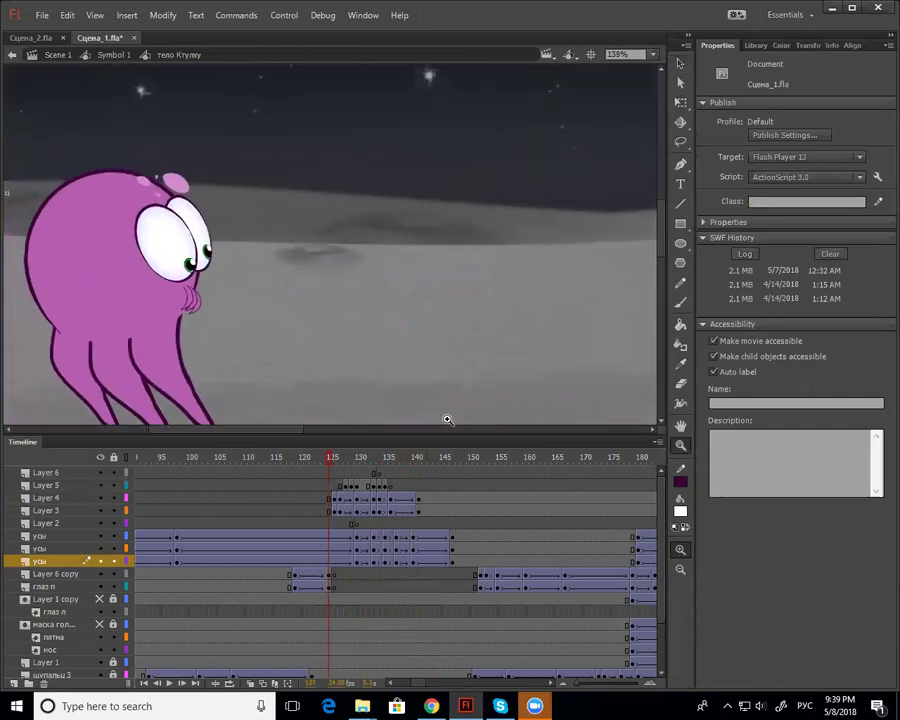
key(Return)
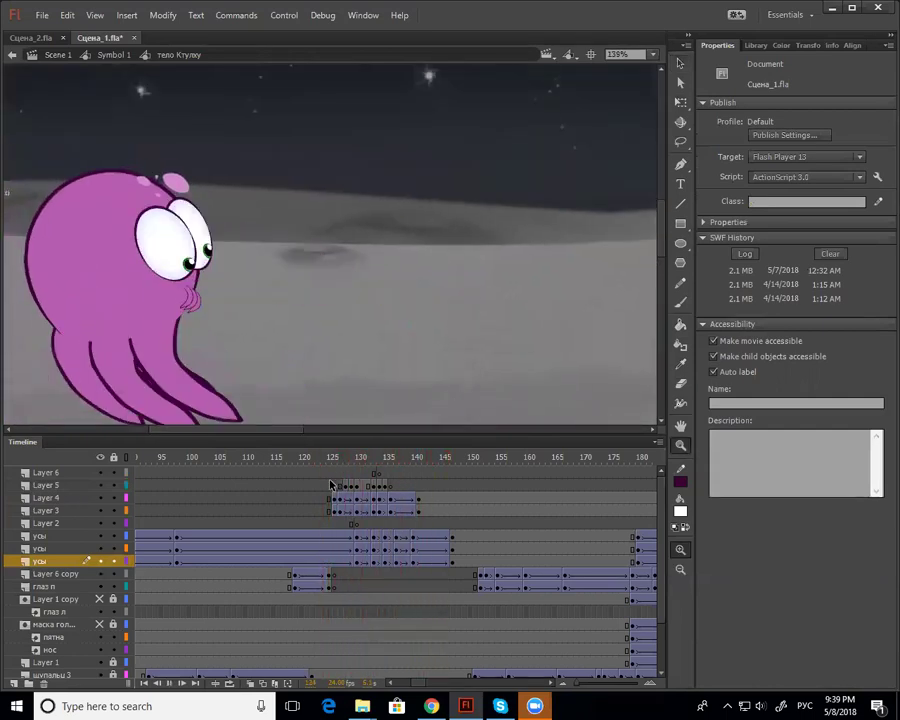
Insert two frames at frame 133 from Layer 6 down through the усы layers and replay the animation
drag(361, 462, 375, 565)
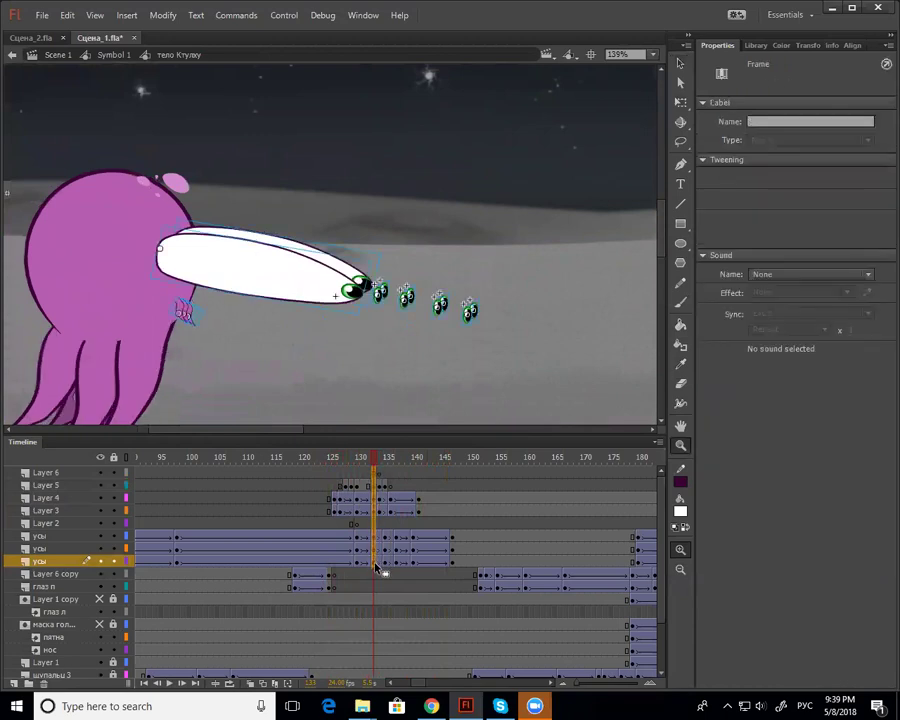
key(F5)
key(F5)
key(Return)
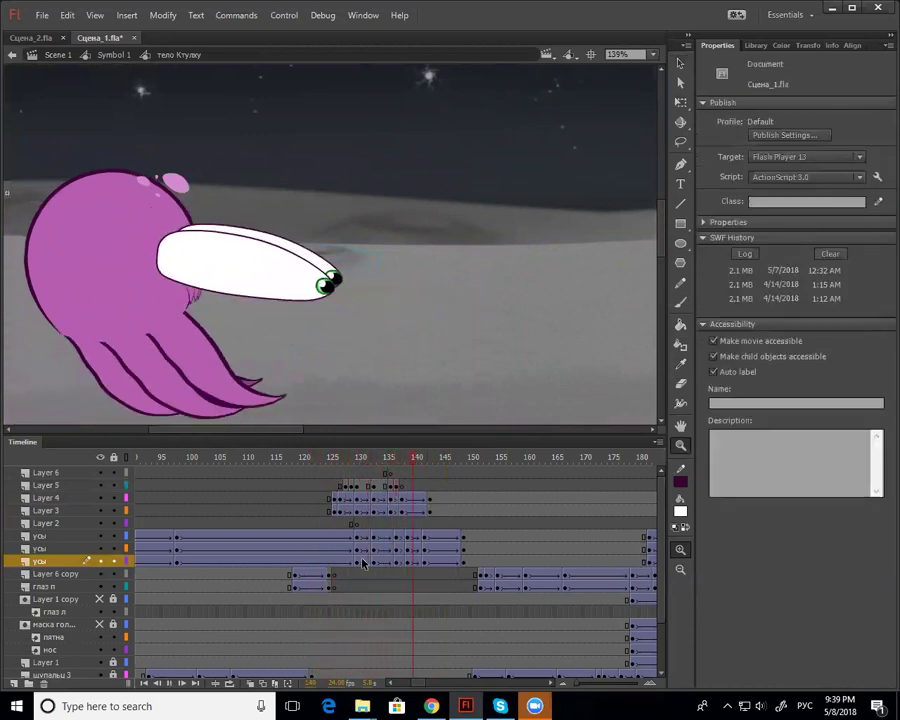
Lengthen the eye retraction on Layers 3 and 4 by moving its last keyframes to frame 148
click(390, 461)
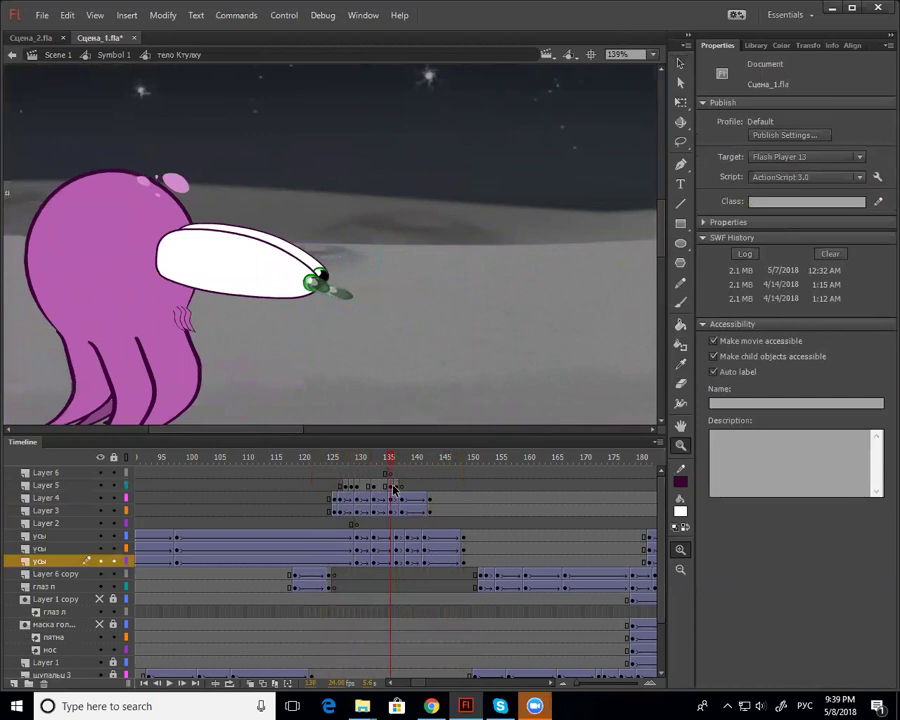
click(396, 486)
click(403, 487)
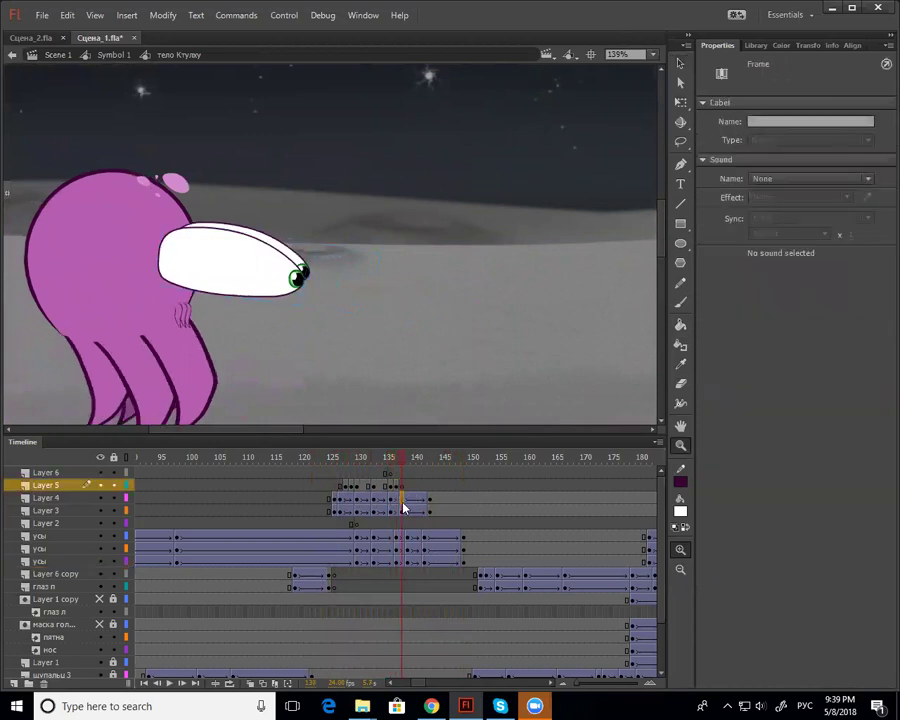
click(406, 509)
click(398, 510)
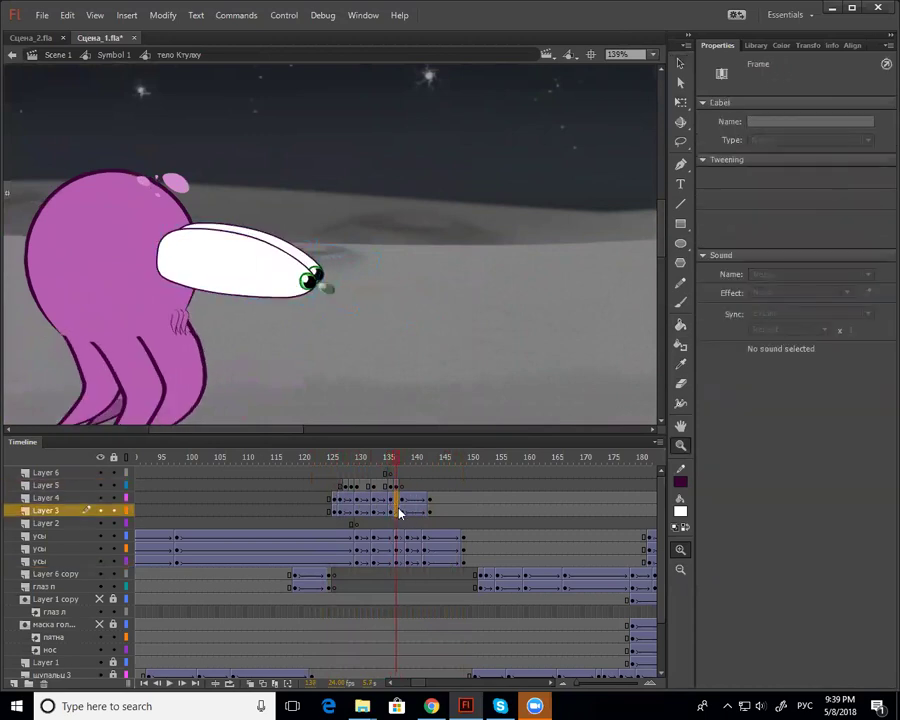
drag(404, 501, 457, 512)
click(419, 475)
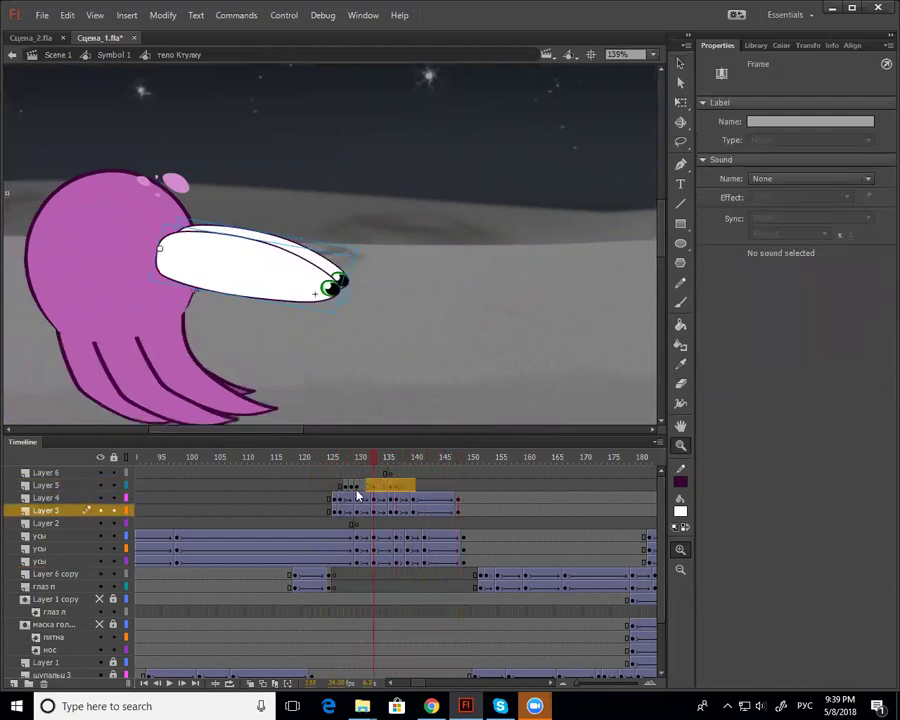
Play back the eye pop-out animation from just before the eyes extend
click(312, 497)
key(Return)
key(Return)
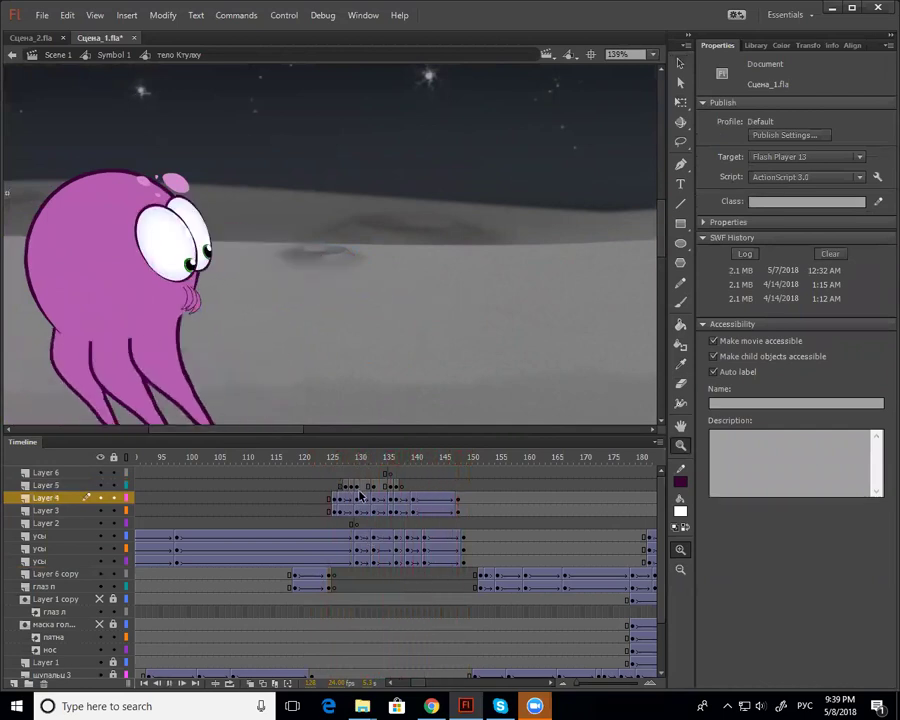
Group the loose pupil pair nearest the eye tips on Layer 5 at frame 130 into one movie clip symbol
click(357, 485)
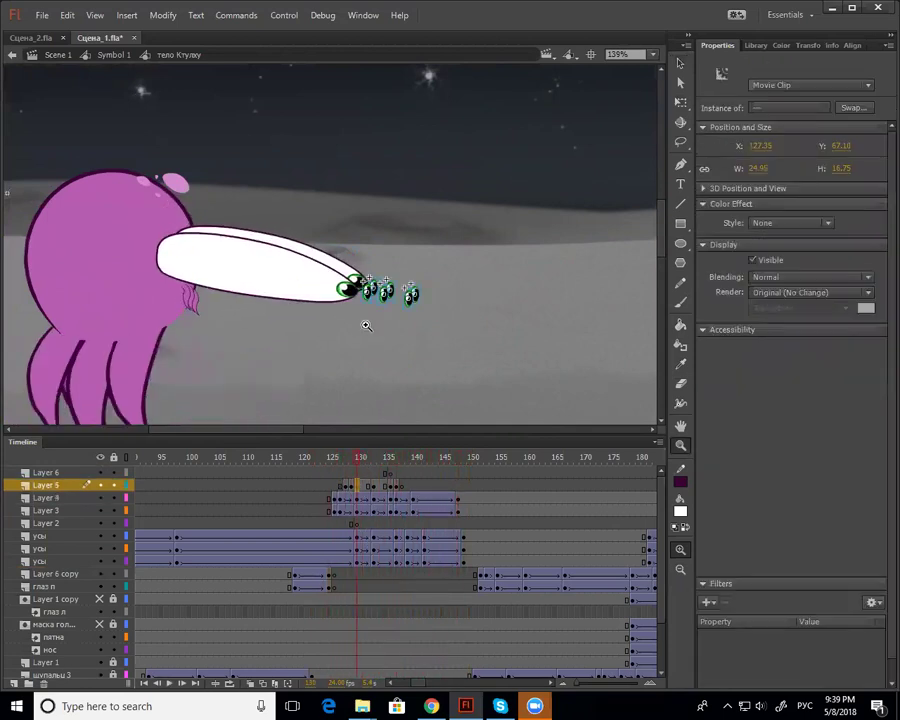
click(366, 325)
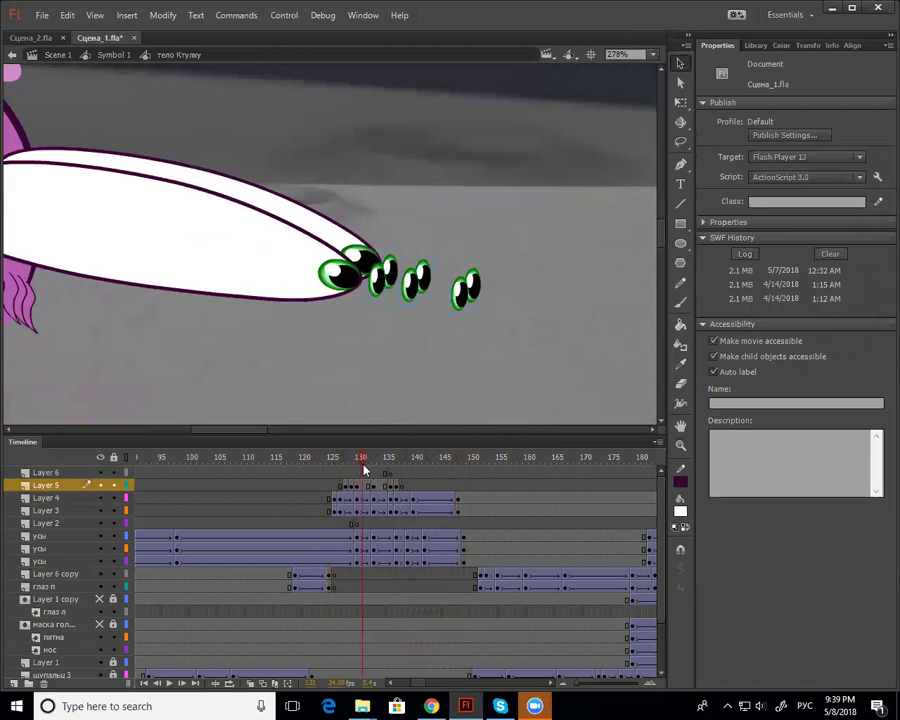
click(374, 470)
drag(376, 470, 354, 482)
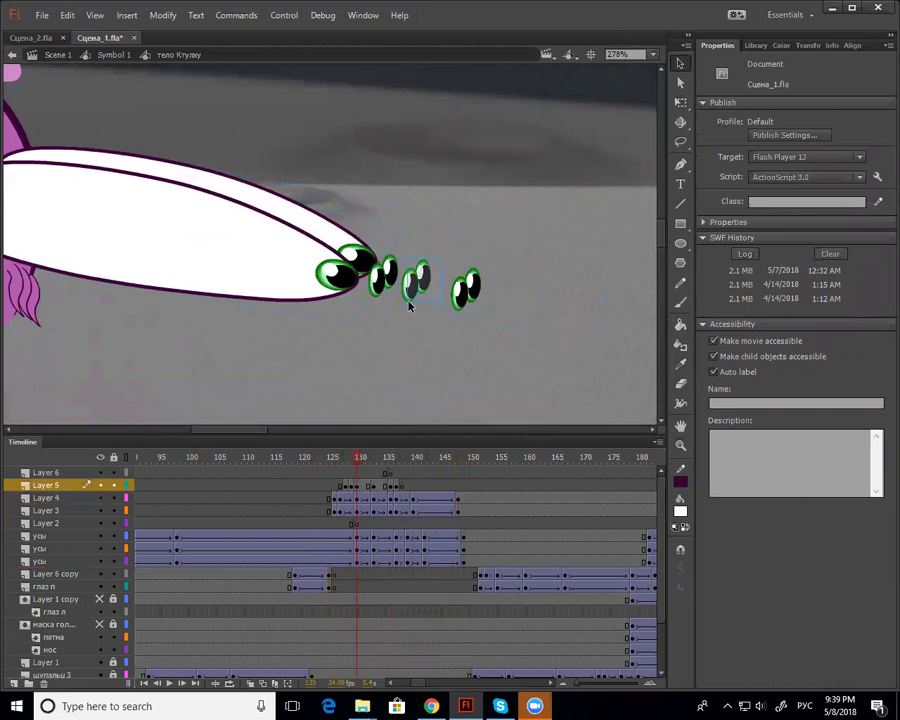
mouse_move(396, 285)
mouse_down()
mouse_move(385, 300)
mouse_move(396, 285)
mouse_up()
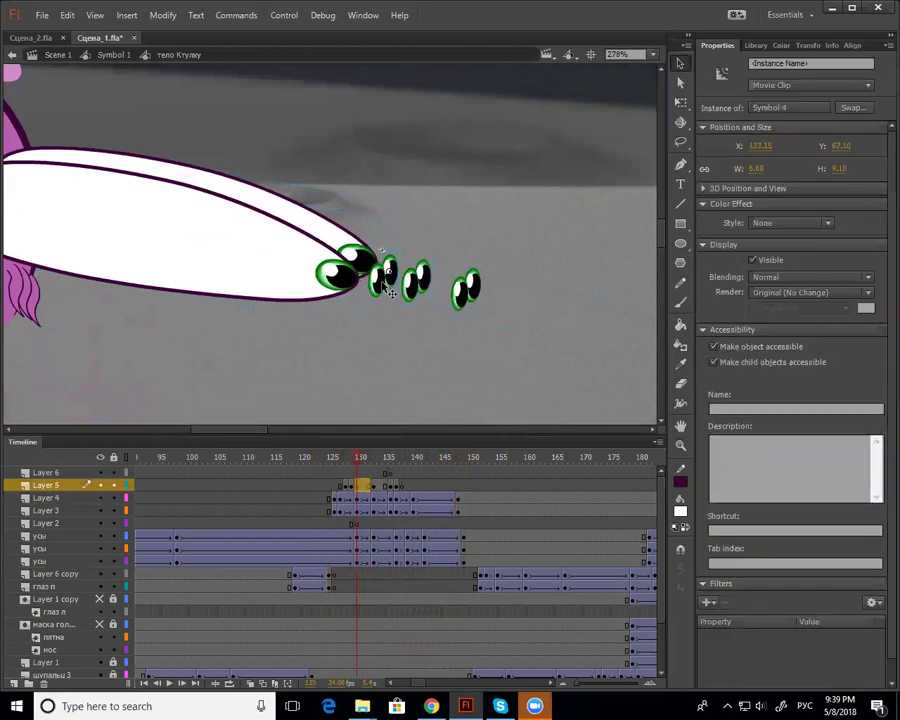
key(F8)
key(Return)
double_click(386, 280)
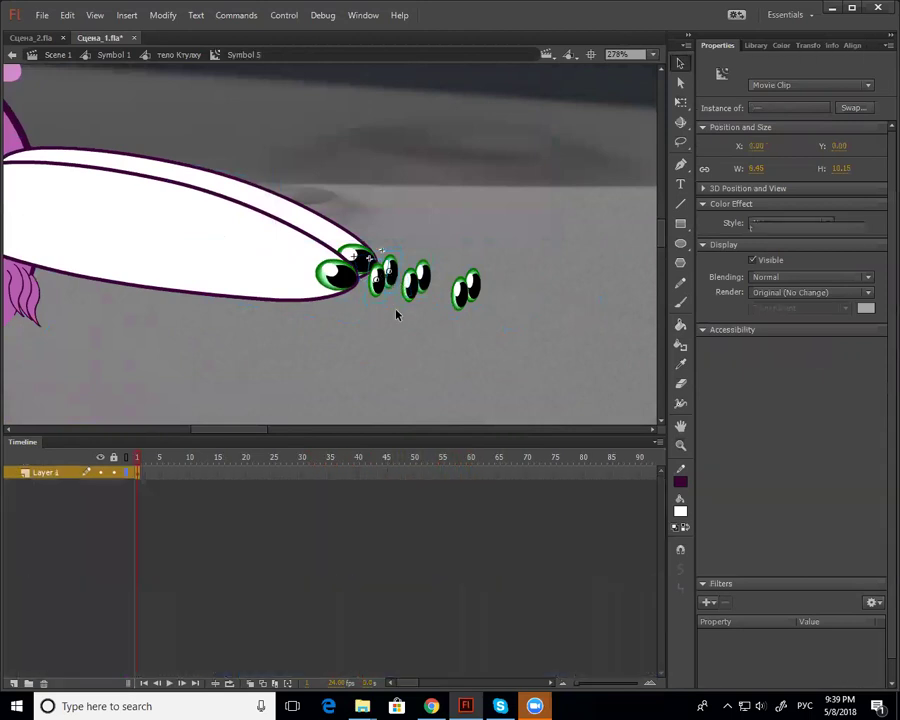
double_click(398, 311)
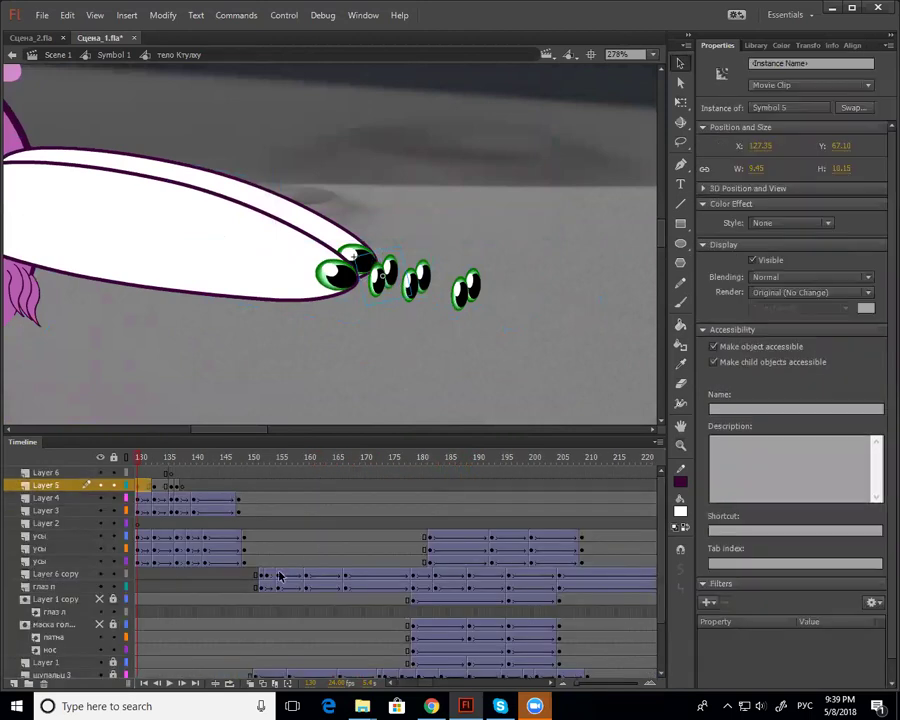
Move the grouped pupil pair at frame 130 from Layer 5 to the same place on Layer 6
drag(142, 458, 306, 488)
click(306, 486)
click(419, 330)
click(384, 282)
key(Delete)
click(306, 474)
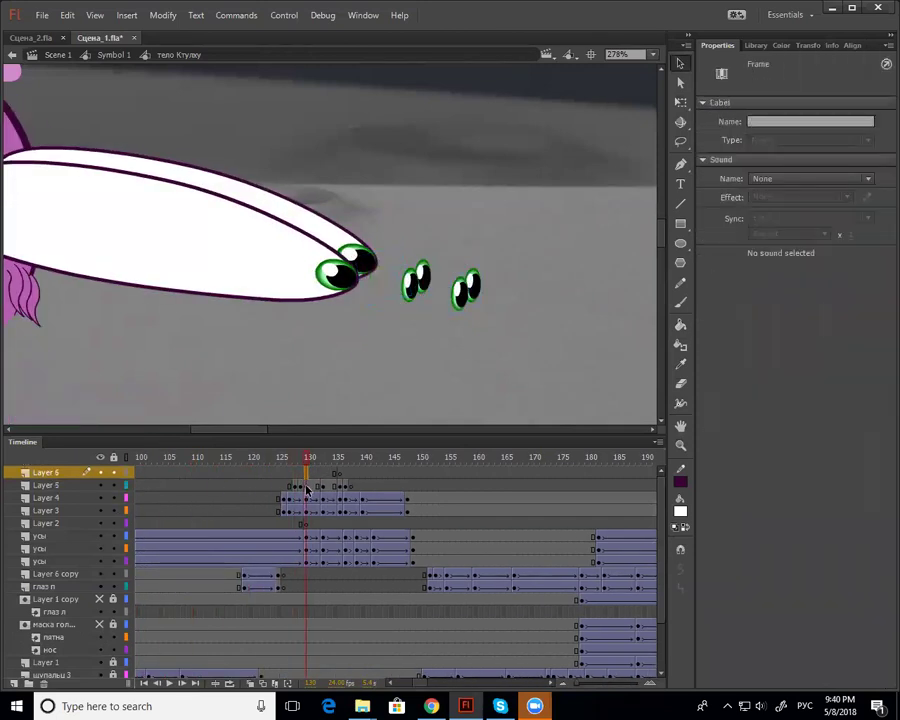
key(ctrl+shift+v)
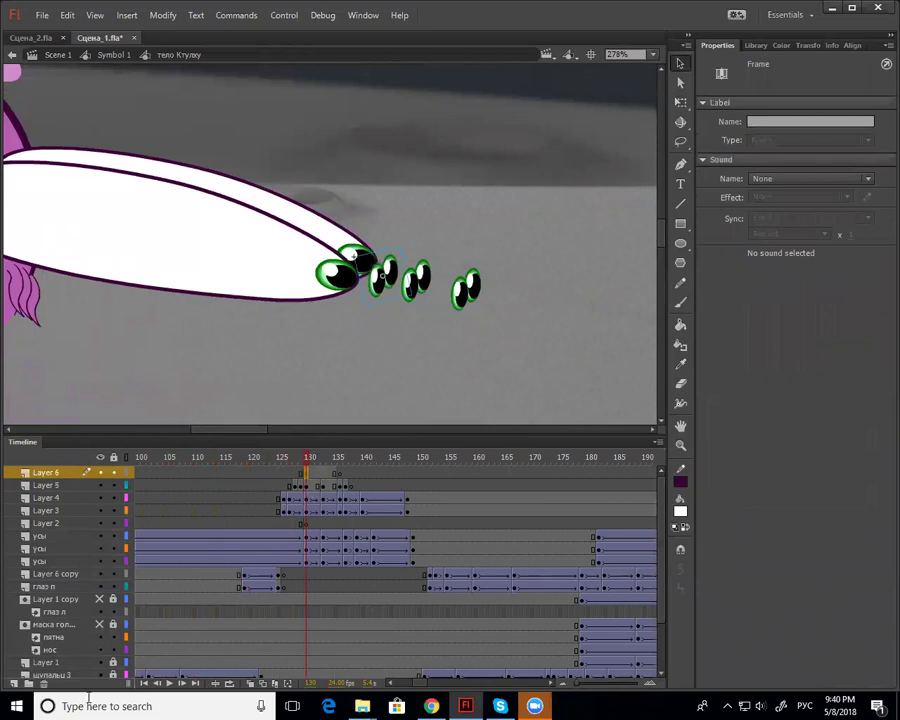
Add two new layers above Layer 6 and a keyframe at frame 130 on the lower one
click(14, 683)
click(14, 683)
click(311, 497)
click(309, 495)
click(309, 488)
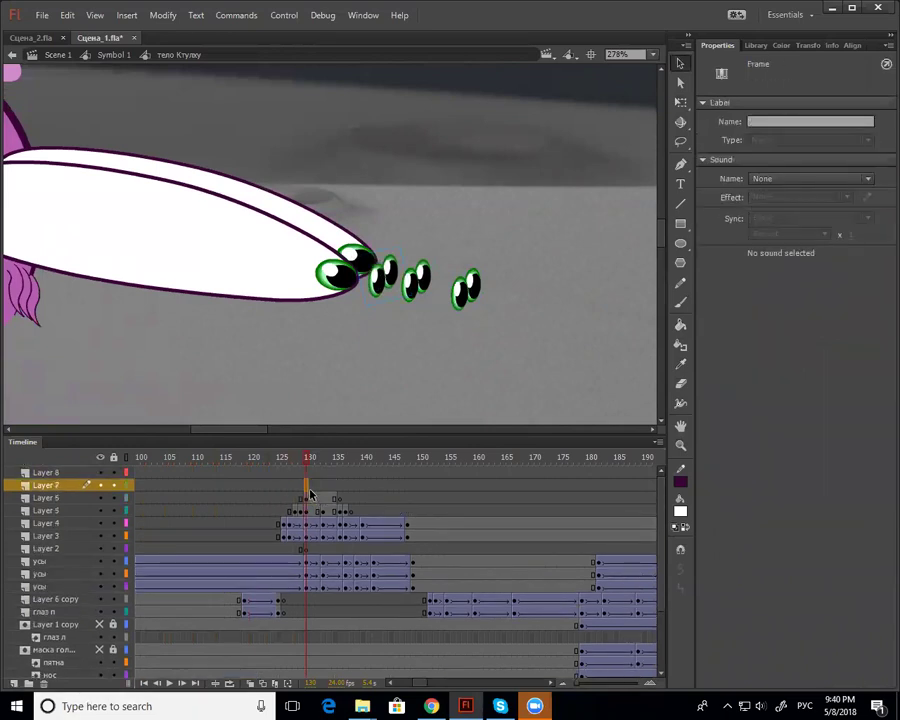
Place copies of the pupil pair over the middle and farthest loose pairs at frame 130 on Layers 7 and 8
click(386, 300)
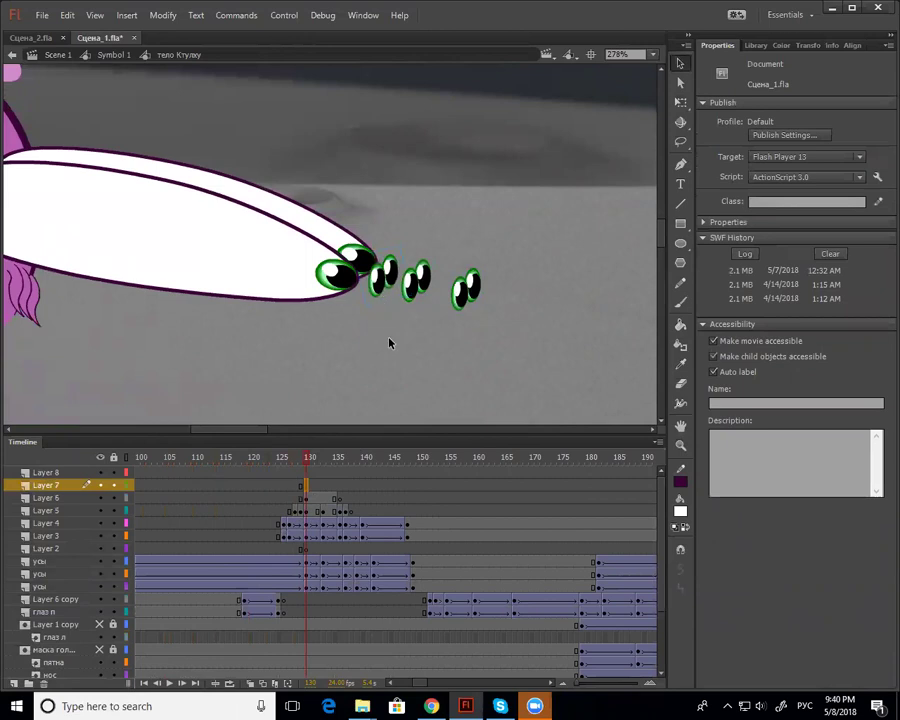
click(422, 279)
drag(390, 287, 430, 296)
click(306, 475)
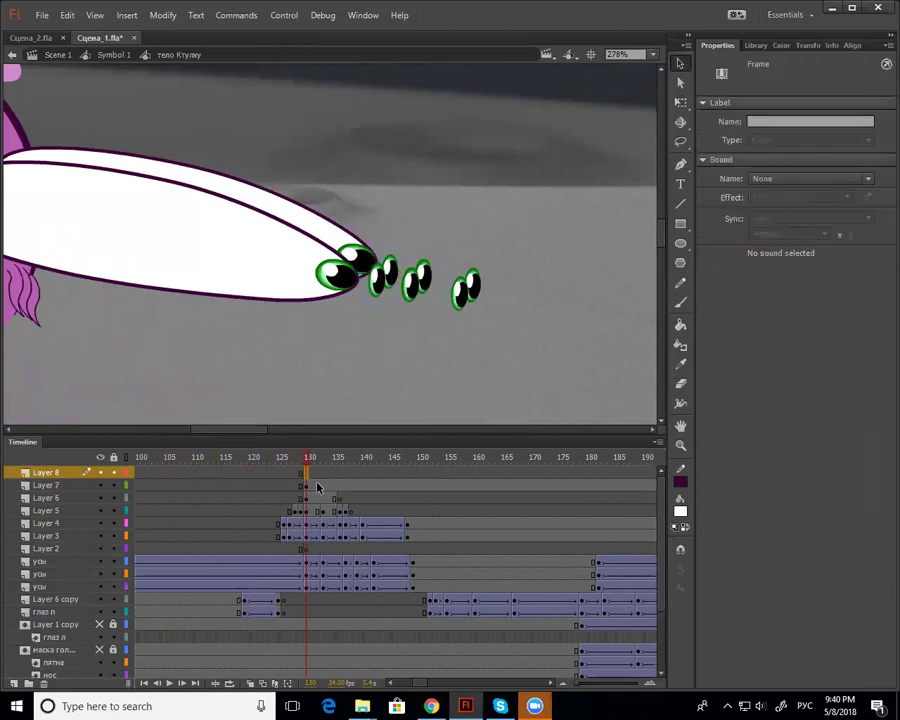
key(ctrl+v)
drag(343, 250, 475, 292)
Add keyframes at frame 133 on Layers 6 to 8 and move the pupil copies outward over the trail
click(318, 461)
drag(320, 462, 321, 496)
drag(468, 297, 533, 309)
click(481, 327)
Add a layer on top with a keyframe at frame 133 and place a pupil pair copy over the farthest loose pair
click(12, 682)
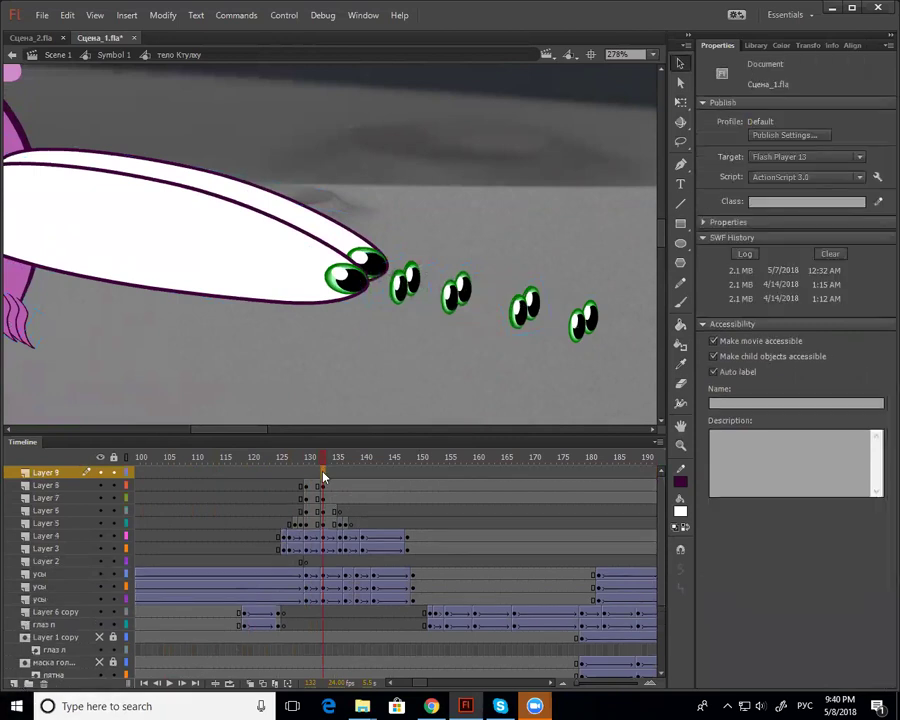
click(323, 485)
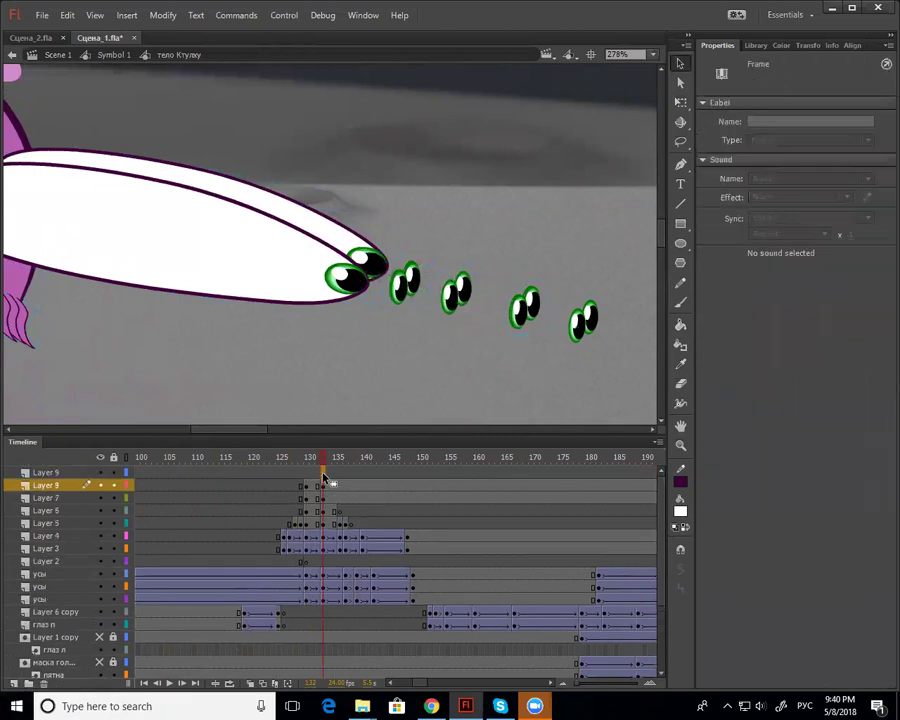
click(322, 476)
key(ctrl+v)
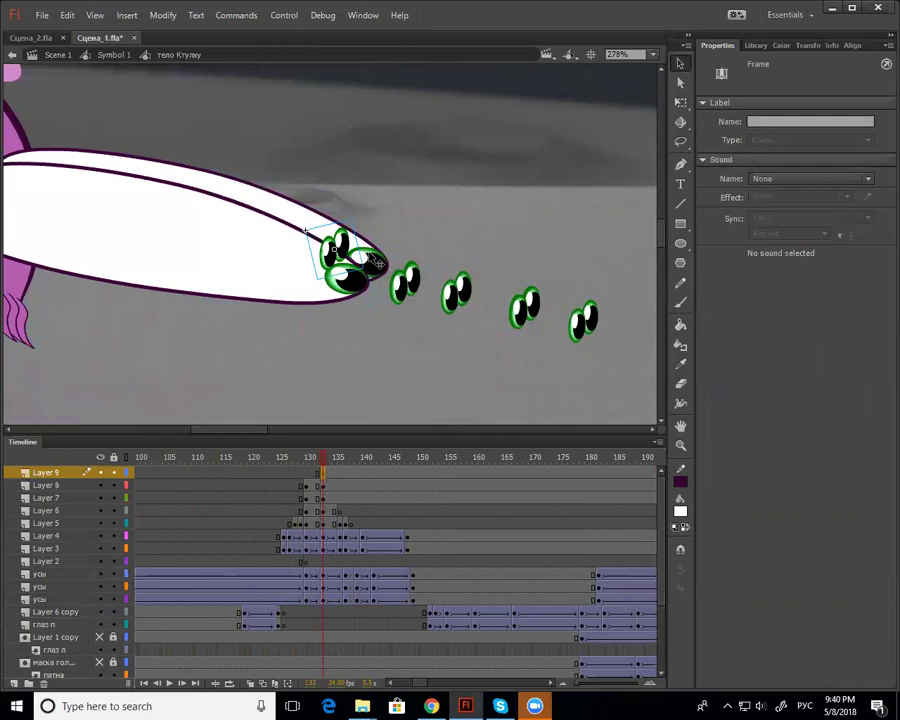
drag(373, 262, 594, 324)
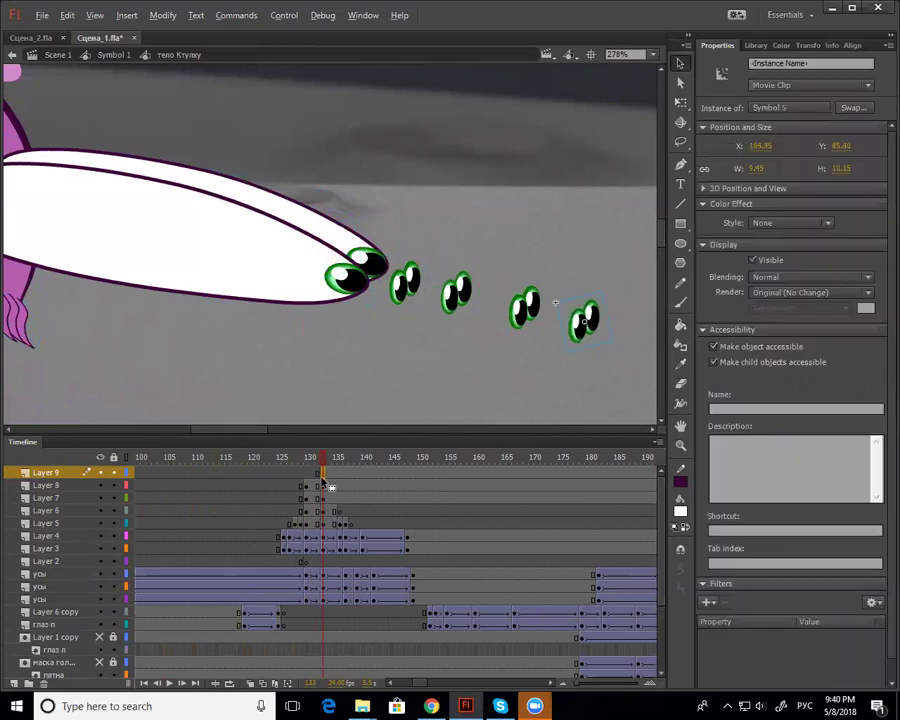
Offset the pupil copies on Layers 6 to 8 at frame 133 and move Layer 9 below Layer 6
key(alt)
click(321, 510)
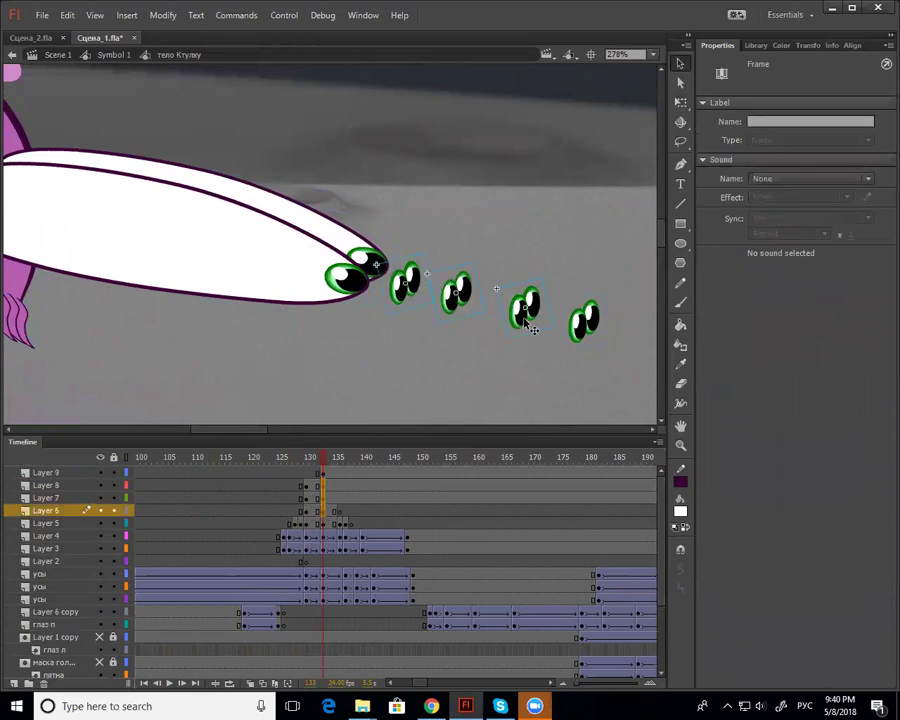
click(586, 338)
click(321, 473)
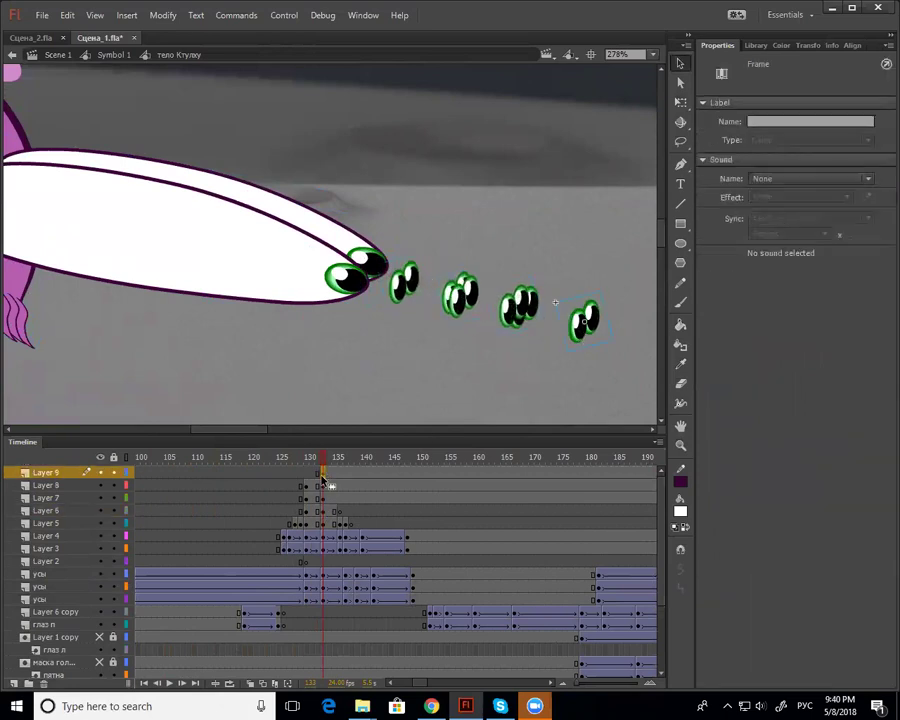
drag(73, 476, 70, 520)
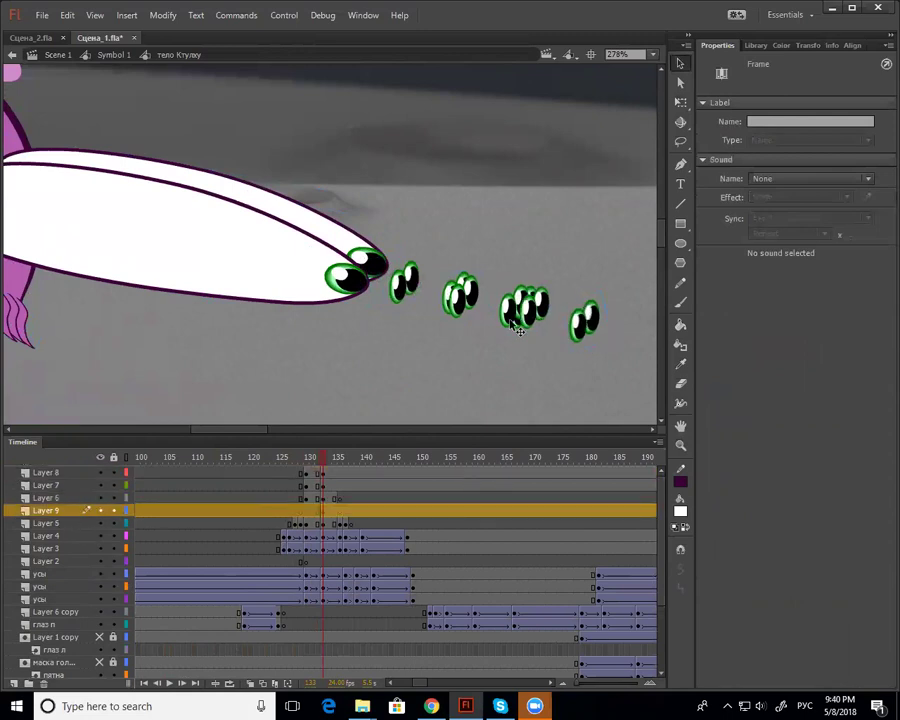
Nudge Layer 9's pupil pair at frame 133 back toward the eye tips
click(405, 305)
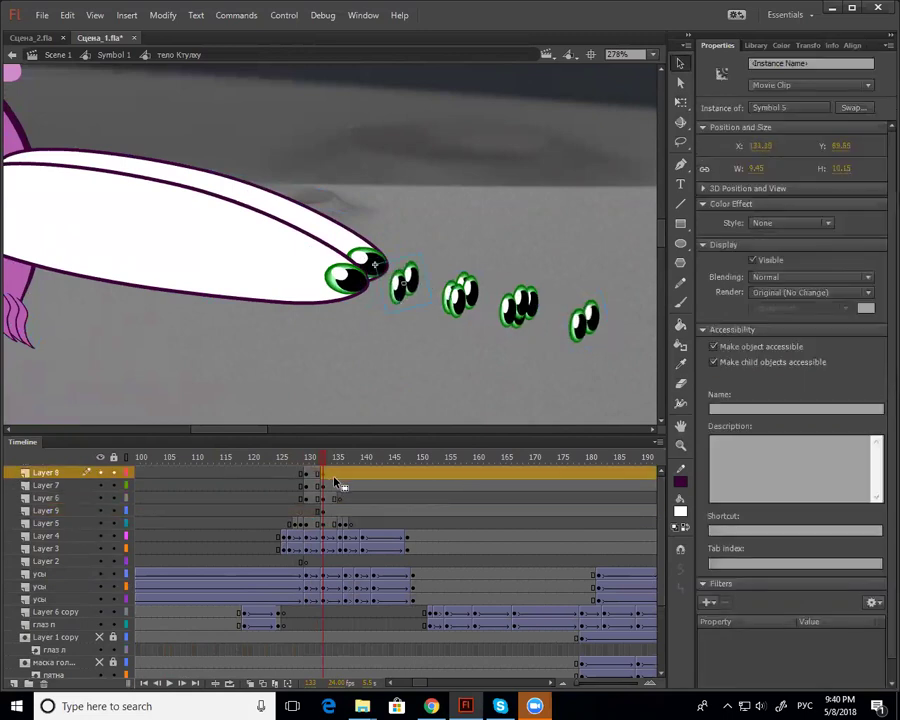
click(323, 512)
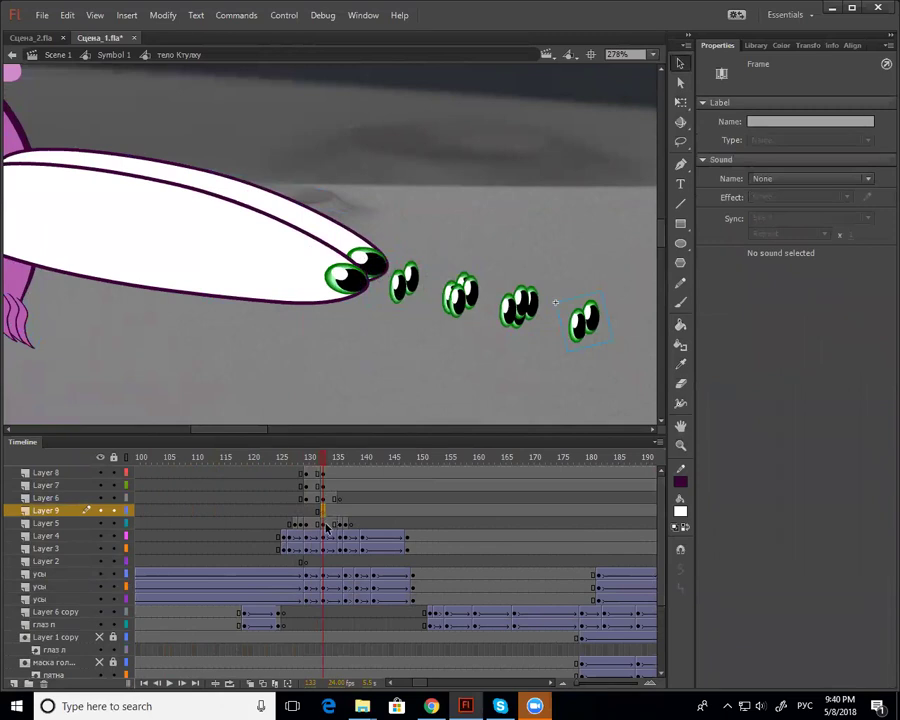
key(Left)
key(Left)
key(Left)
key(Left)
key(Left)
key(Left)
key(Left)
key(Left)
key(Left)
key(Left)
key(Left)
key(Left)
key(Left)
key(Left)
key(Left)
key(Left)
key(Left)
key(Left)
key(Left)
key(Left)
key(shift+Left)
Reposition the pupil copies at frame 133 so each layer's pair lines up with one pair of the trail
drag(316, 462, 323, 498)
drag(467, 306, 463, 302)
click(512, 370)
drag(523, 313, 539, 319)
click(599, 330)
drag(410, 322, 407, 287)
Copy Layer 9's pupil keyframe from frame 133 to frame 130 and nudge the pair onto the eye tips
click(322, 512)
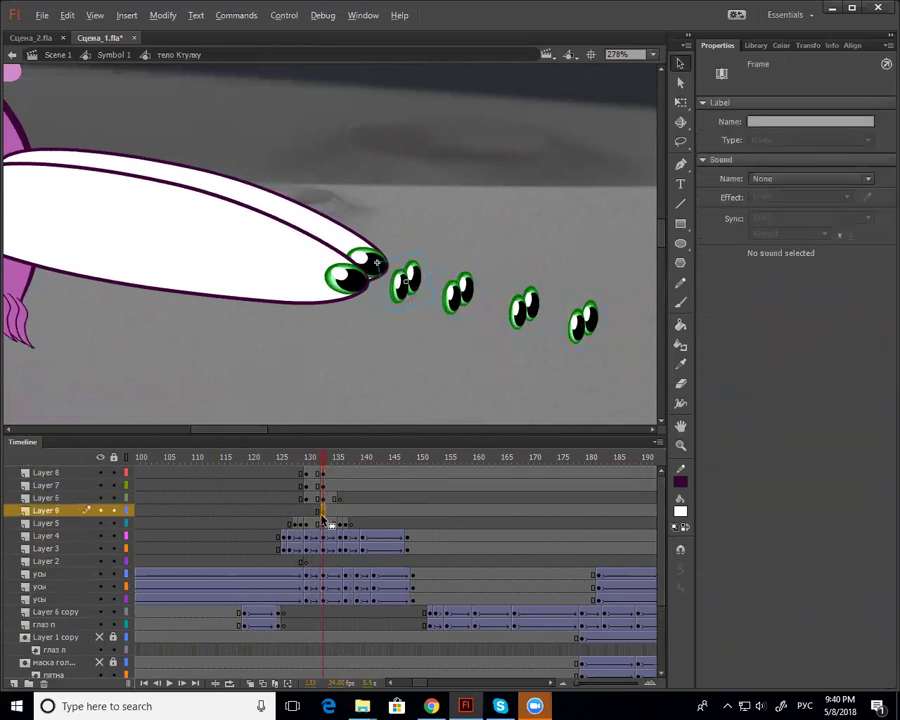
click(308, 512)
key(Left)
key(Left)
key(Left)
key(Left)
key(Left)
key(Left)
key(Left)
key(Left)
key(Left)
key(Left)
key(Left)
key(Left)
key(Left)
key(Left)
key(Left)
key(Left)
key(Left)
key(Left)
key(Left)
key(Left)
key(Up)
key(Up)
key(Up)
key(Up)
key(Right)
key(Right)
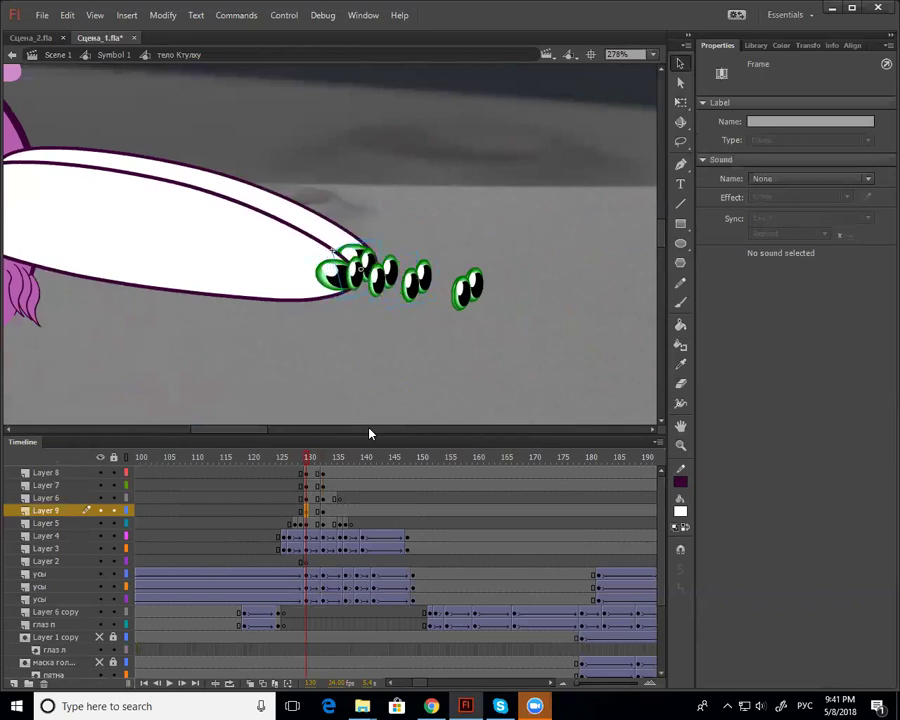
Clear the old pupils on Layer 5 at frames 130 and 133, and shift the copied pupil frames down one layer
click(307, 523)
key(ctrl+shift+a)
click(322, 524)
key(ctrl+shift+a)
drag(305, 475, 313, 522)
click(334, 485)
Create classic tweens between frames 130 and 133 on Layers 7, 6, 9 and 5 with an ease of 100 out
right_click(311, 506)
click(422, 174)
drag(759, 182, 691, 289)
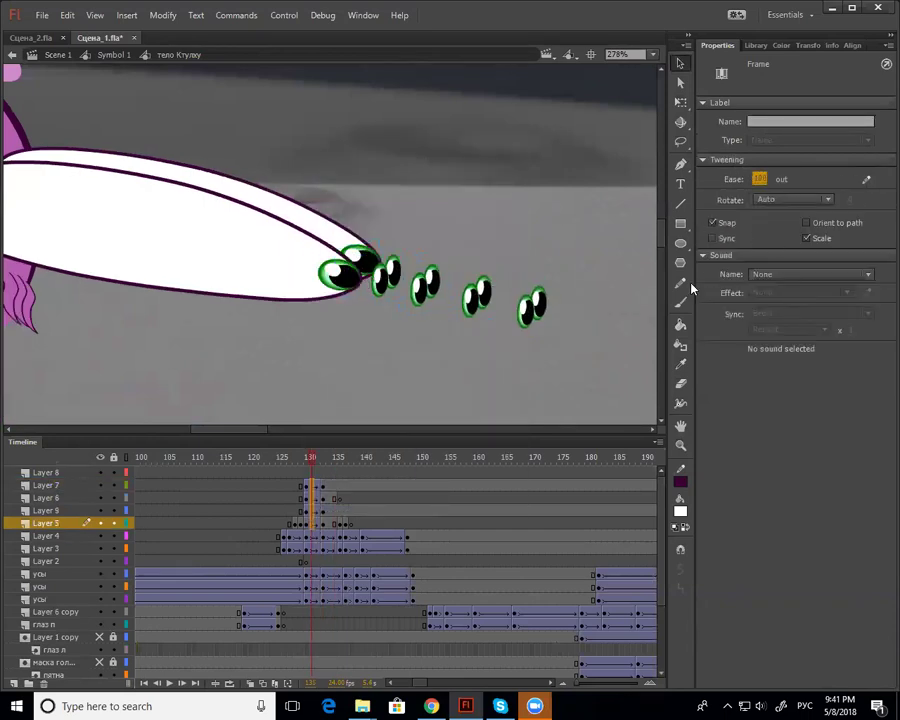
Clear the pupils at frame 136 on Layers 7, 6 and 9, and shift the whole trail slightly outward at frame 134
drag(339, 486, 339, 509)
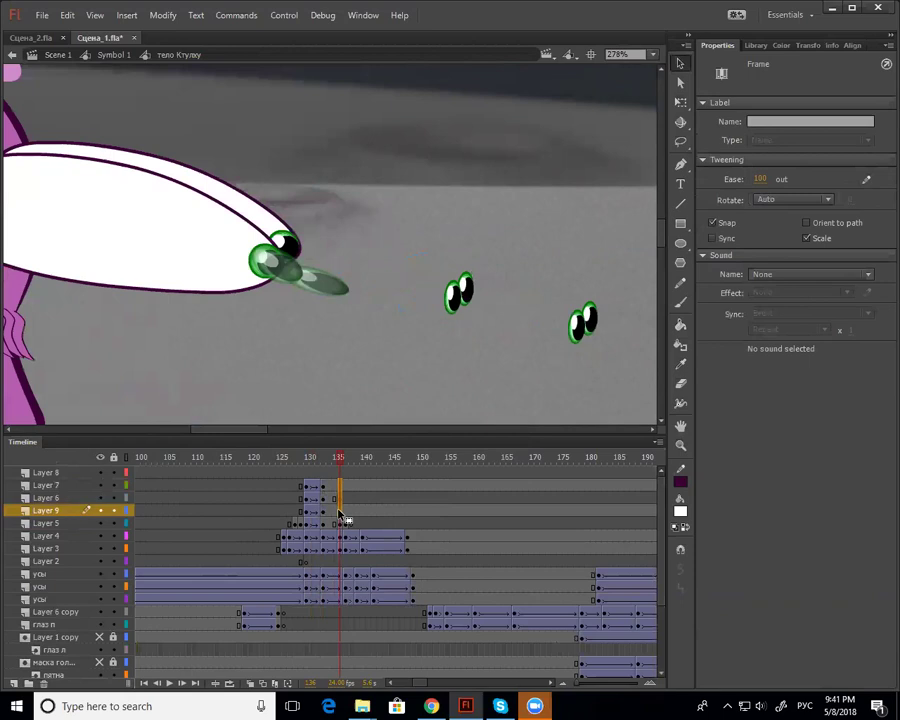
key(Delete)
drag(312, 470, 330, 523)
drag(585, 338, 590, 341)
Reposition the translucent pupil smears on Layer 5 against the eye tips at frames 136 and 137
click(334, 472)
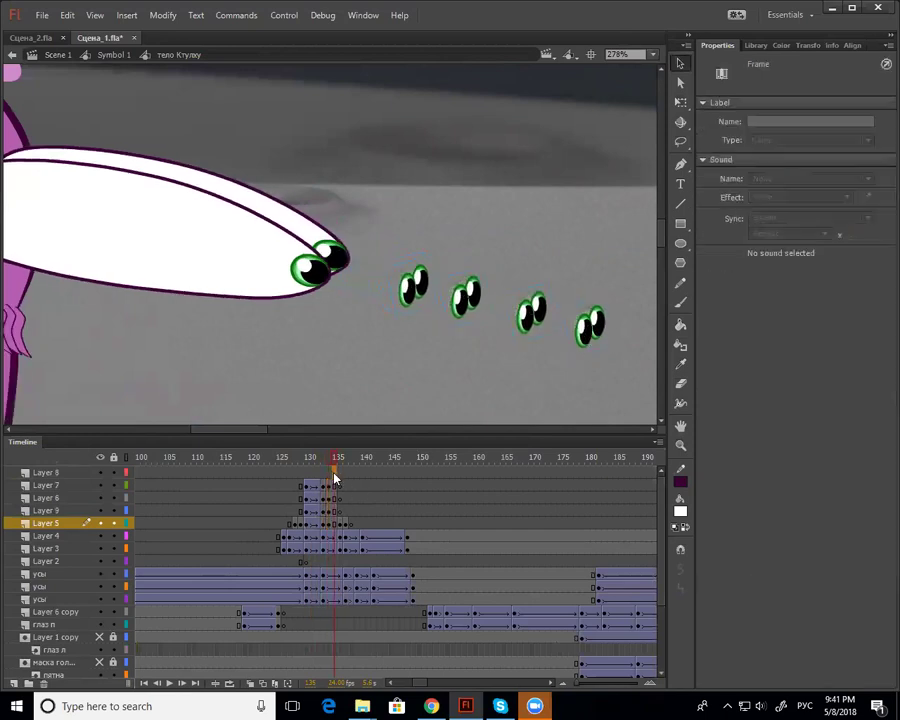
click(340, 483)
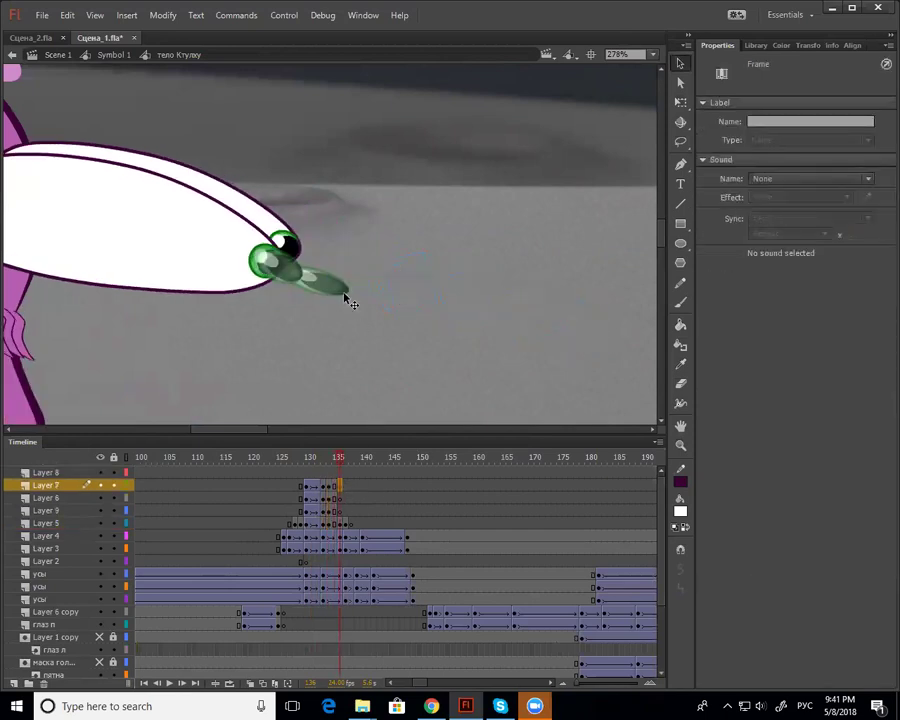
click(349, 291)
mouse_move(349, 283)
mouse_down()
mouse_move(366, 275)
mouse_move(345, 291)
mouse_up()
click(346, 523)
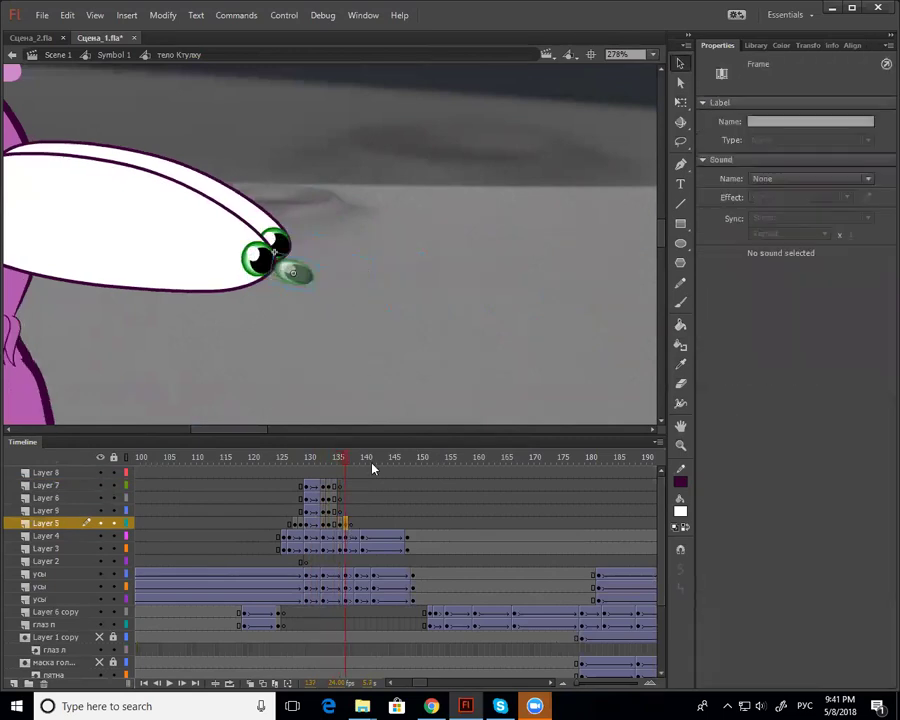
click(308, 276)
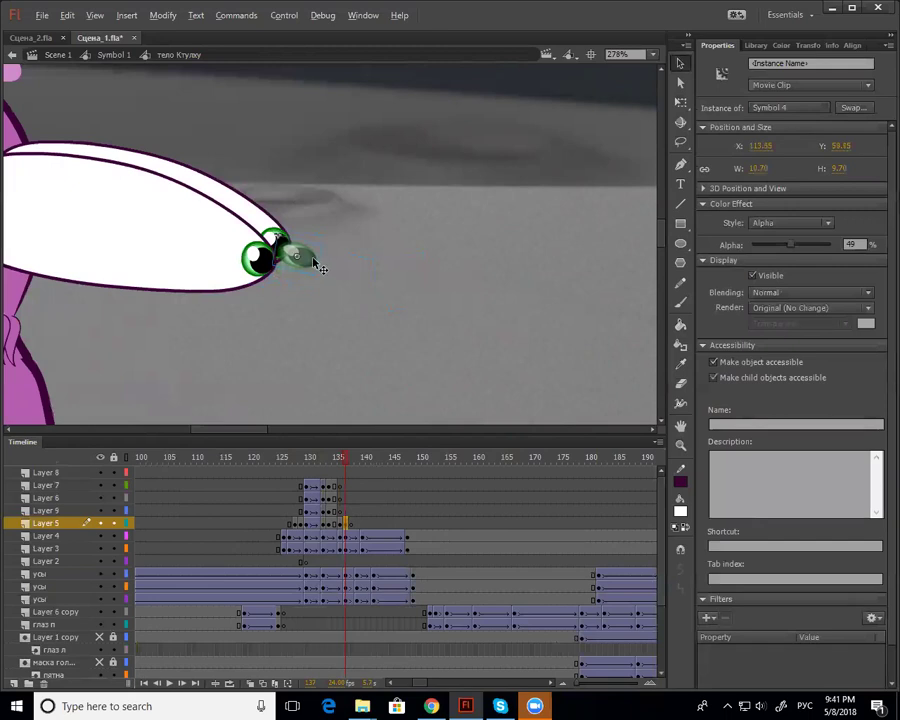
Zoom out to the whole character and play back the animation from about frame 123
key(z)
alt+click(297, 298)
alt+click(297, 298)
drag(388, 334, 393, 426)
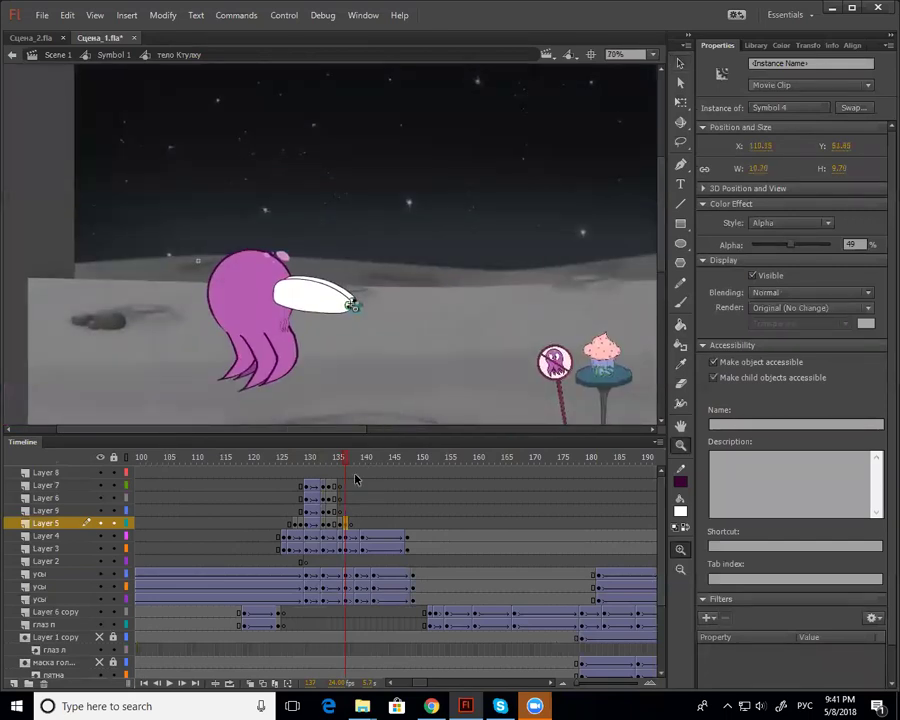
drag(346, 458, 268, 488)
key(Return)
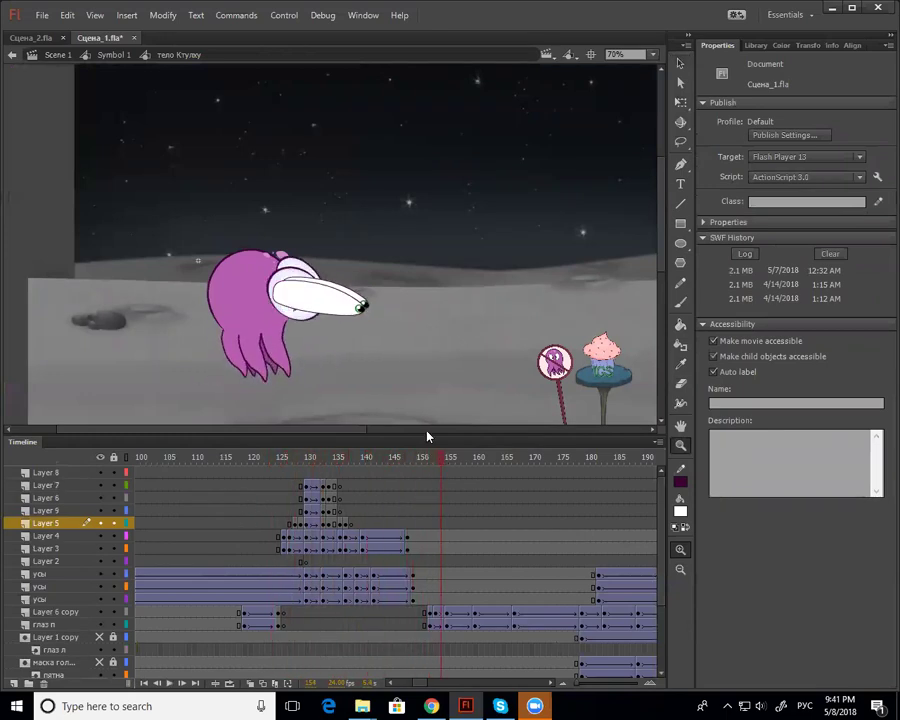
Insert blank keyframes at frame 152 from Layer 4 down through the усы layers
drag(442, 459, 430, 535)
drag(428, 594, 428, 600)
key(F7)
drag(428, 460, 435, 470)
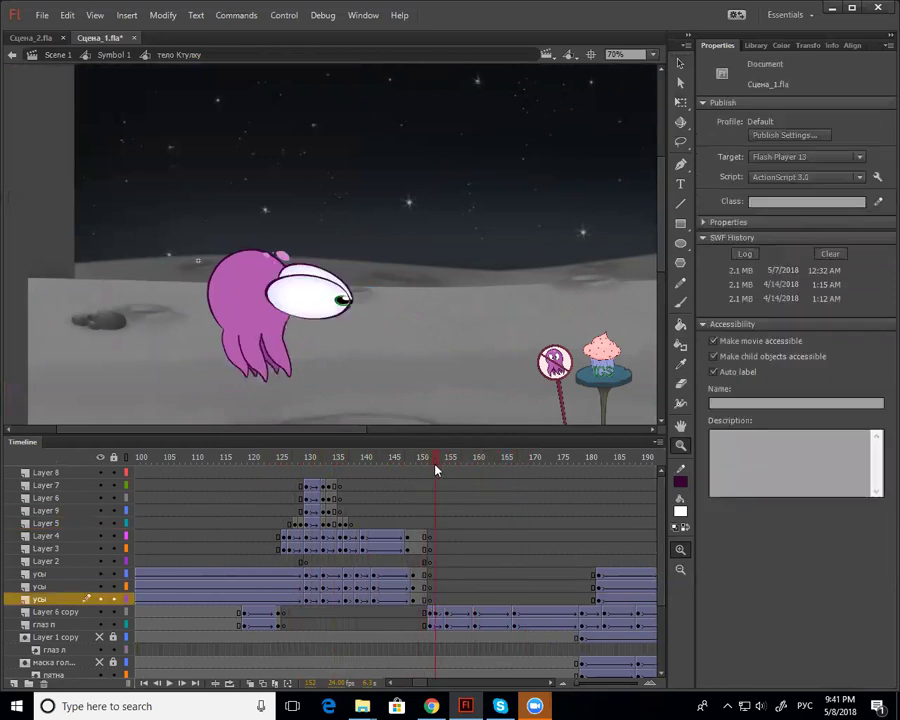
Enlarge the timeline to show every layer and examine the eye and body keyframes from frame 152 to about frame 171
click(437, 621)
drag(430, 472, 430, 630)
drag(431, 674, 432, 676)
drag(660, 603, 658, 668)
drag(450, 433, 452, 331)
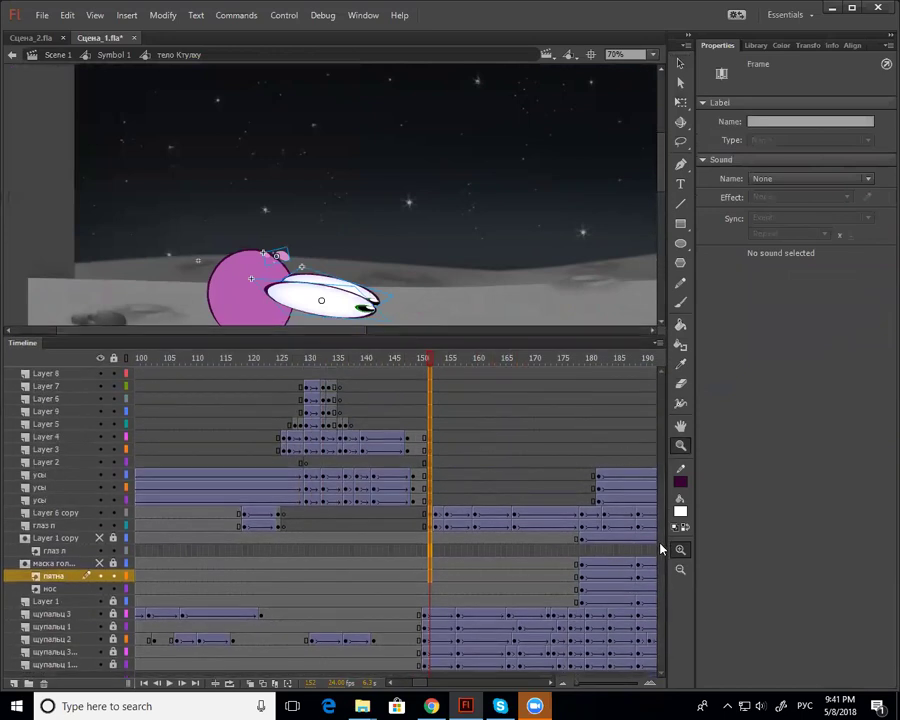
drag(432, 366, 451, 434)
click(428, 526)
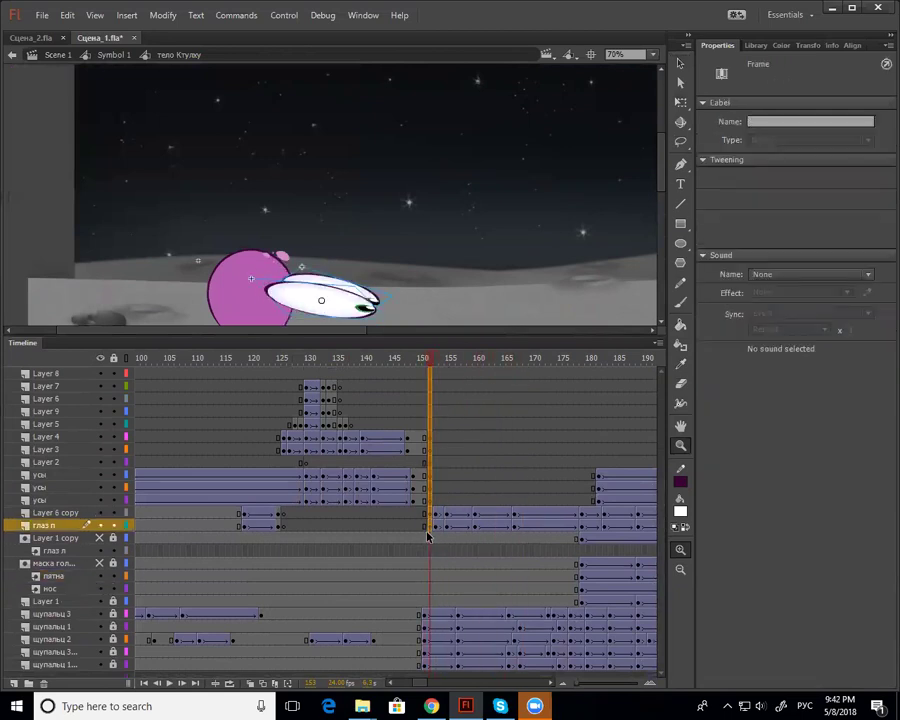
drag(538, 526, 538, 361)
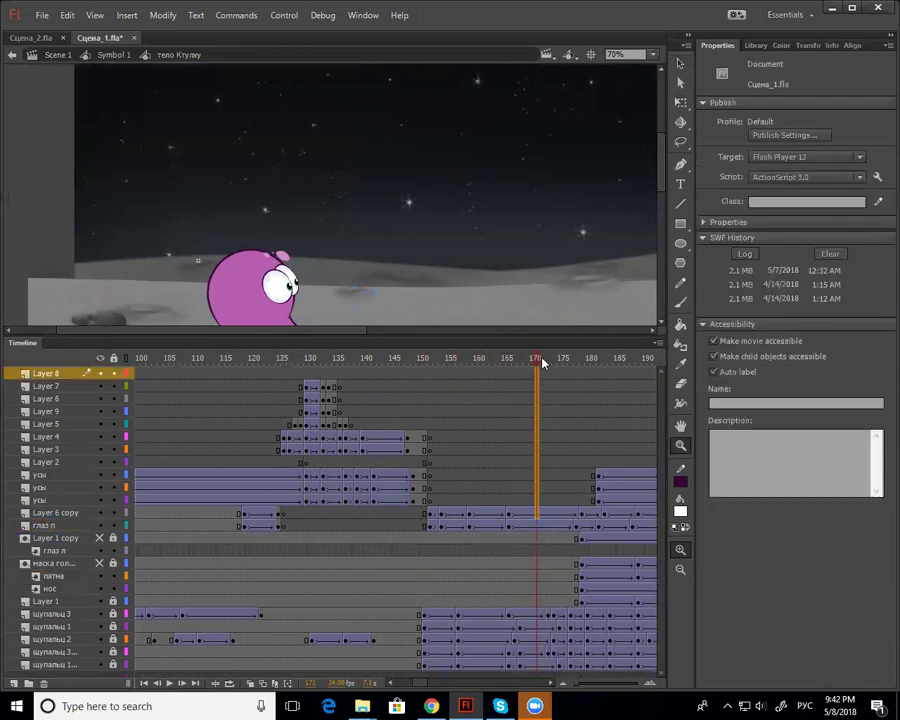
Return to Scene 1 with the whole scene in view and play back the animation
click(54, 55)
key(ctrl+minus)
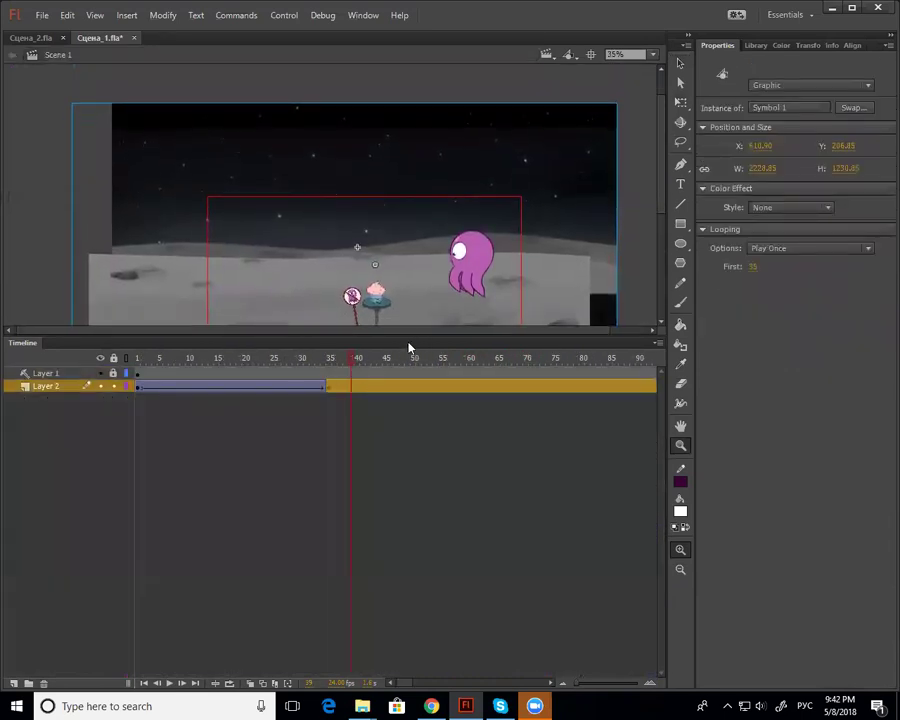
drag(418, 337, 425, 486)
key(Return)
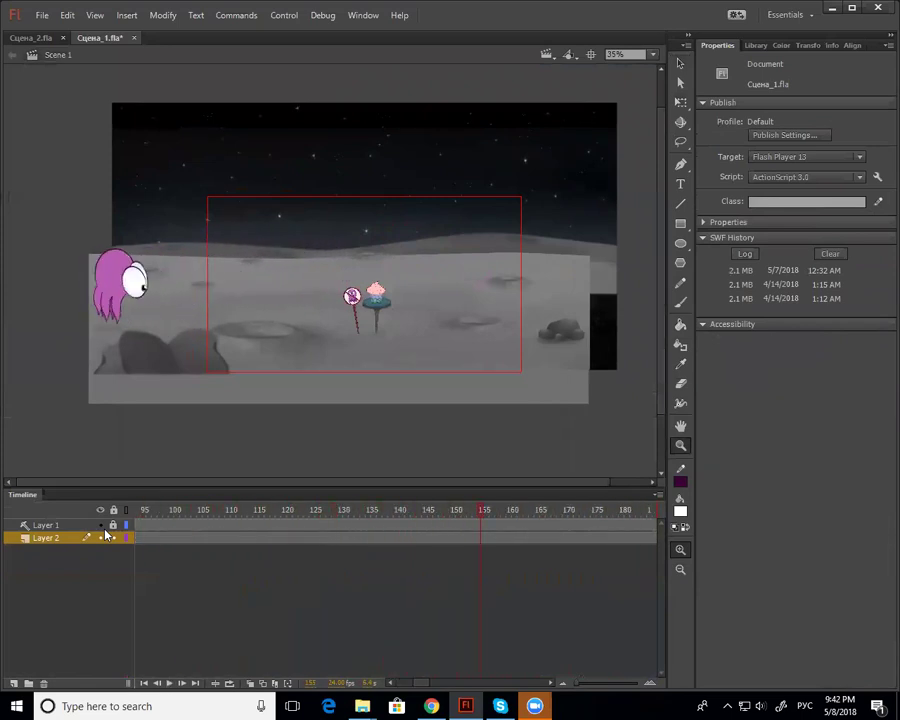
Insert a keyframe on Layer 2 at frame 81 in Scene 1
click(198, 518)
click(290, 530)
drag(290, 530, 623, 518)
click(432, 539)
Insert a keyframe on Layer 2 at frame 116 and shift the Symbol 1 instance to the right there
click(627, 538)
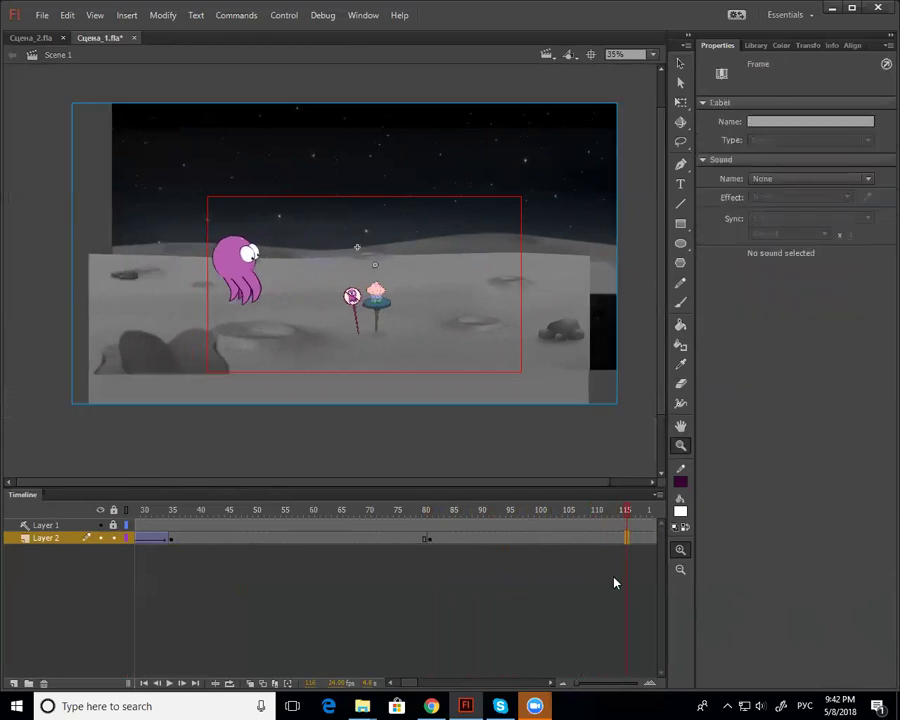
key(shift+Left)
key(shift+Left)
key(shift+Left)
key(shift+Left)
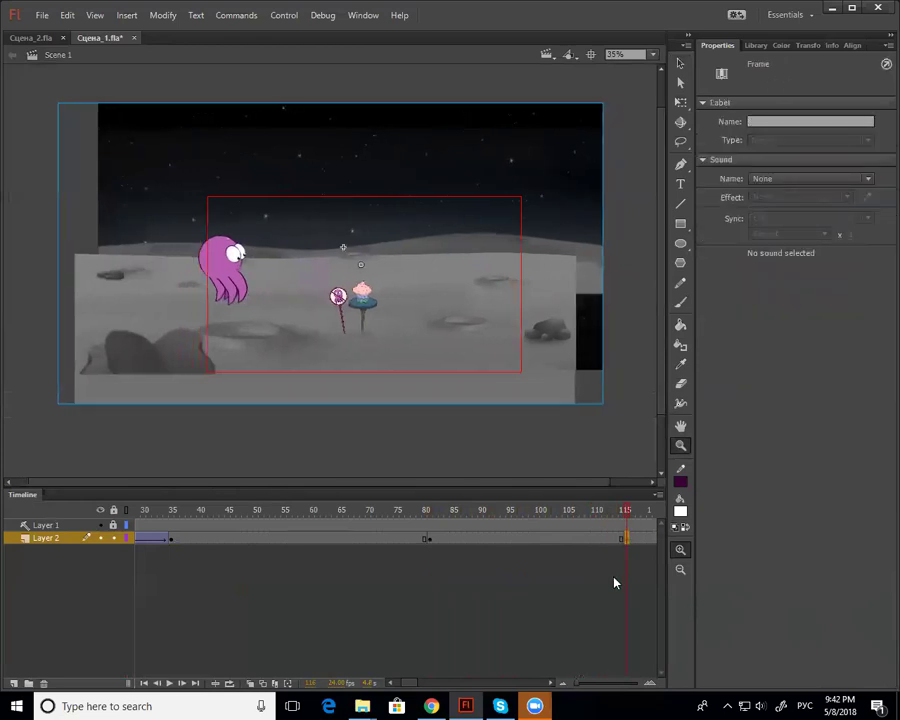
key(shift+Right)
key(shift+Right)
key(shift+Right)
key(shift+Right)
key(shift+Right)
key(shift+Right)
key(shift+Right)
key(shift+Right)
key(shift+Right)
key(shift+Right)
key(shift+Right)
key(shift+Right)
key(shift+Right)
key(shift+Right)
key(shift+Right)
key(shift+Right)
key(shift+Right)
key(shift+Right)
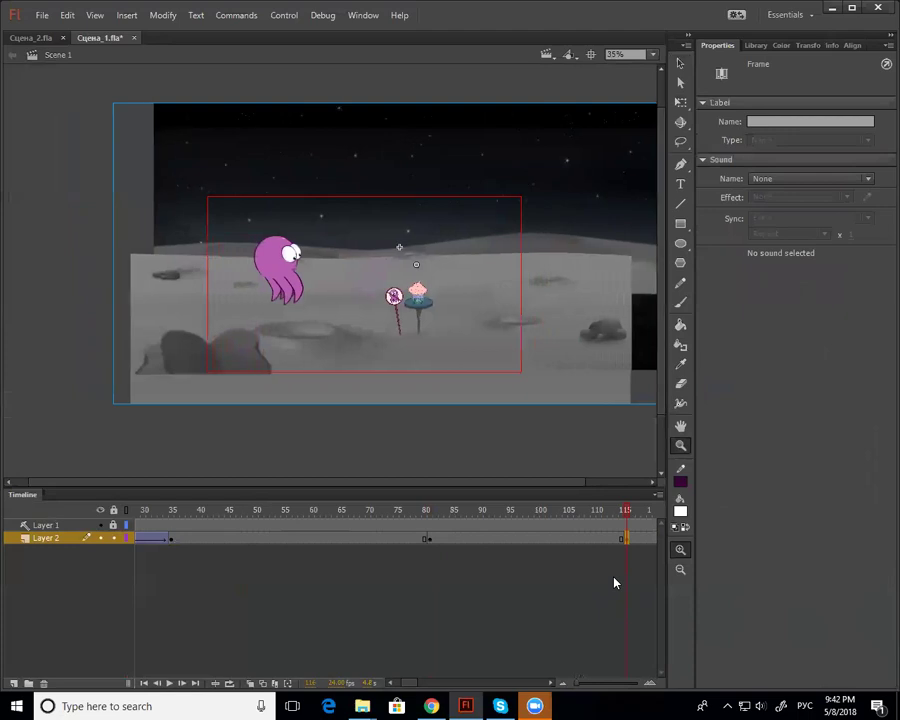
Create a classic tween between frames 81 and 116 on Layer 2, with a custom ease curve that slows towards the end
right_click(556, 538)
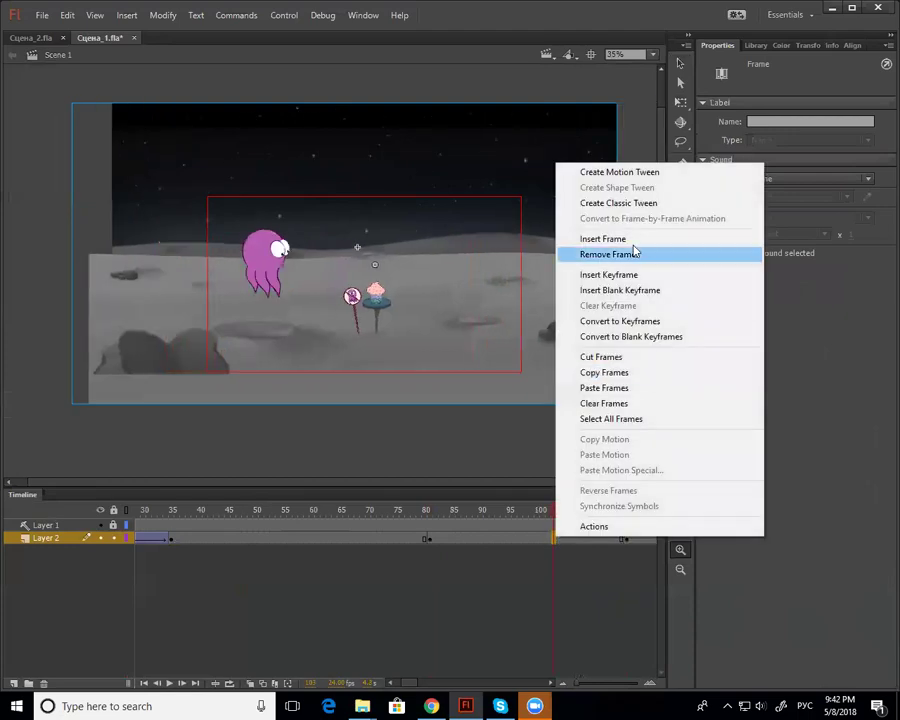
click(714, 201)
click(867, 181)
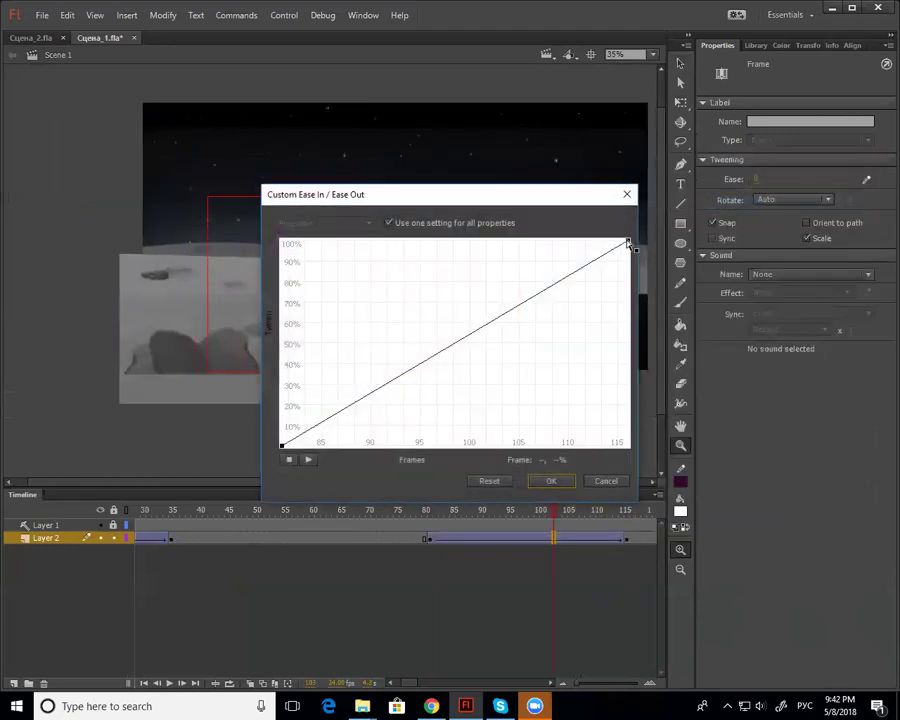
drag(514, 311, 498, 237)
drag(358, 382, 398, 375)
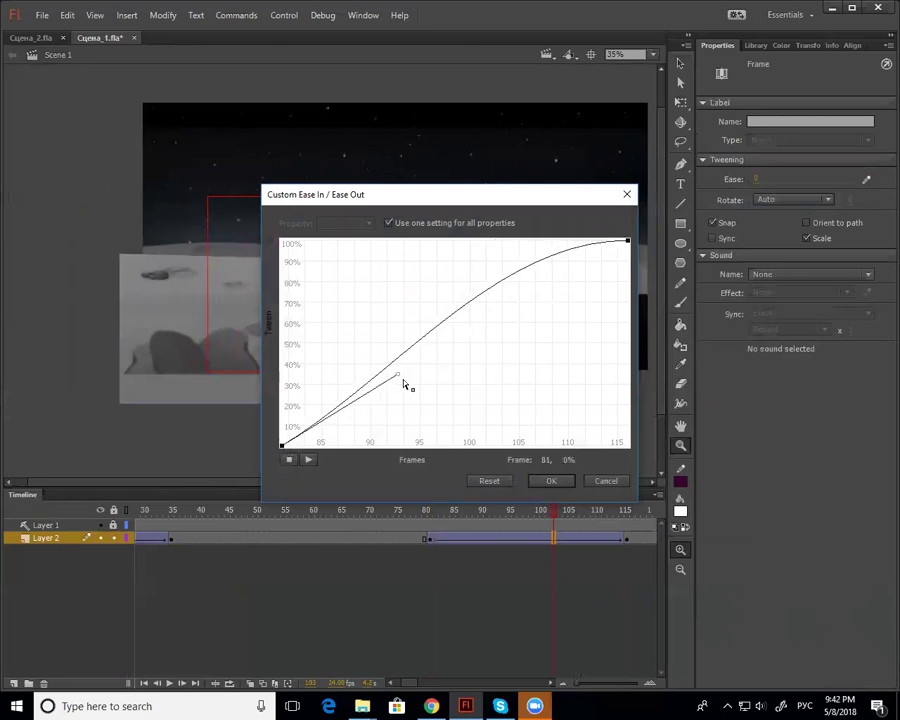
click(550, 481)
Play back the scene from about frame 80 to review the eased pan
click(424, 510)
key(Return)
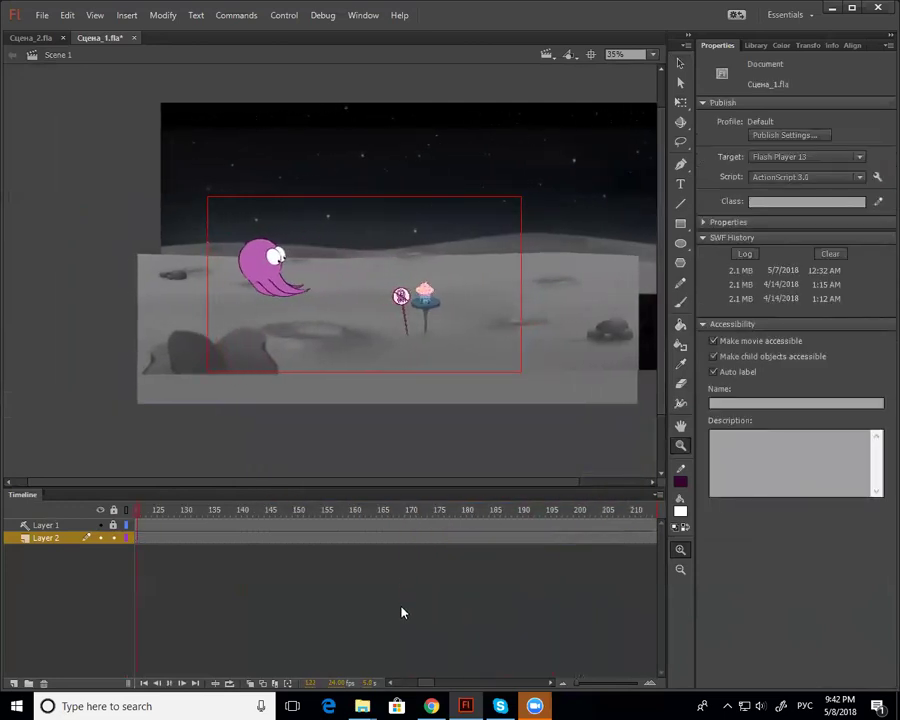
drag(228, 515, 472, 516)
Shift the Symbol 1 instance further right for the Layer 2 span starting at frame 116, judging its position at frame 143
click(329, 540)
click(480, 538)
key(shift+Left)
key(shift+Right)
key(shift+Right)
key(shift+Right)
key(shift+Right)
key(shift+Right)
key(shift+Right)
key(shift+Right)
key(shift+Right)
key(shift+Right)
key(shift+Right)
key(shift+Right)
key(shift+Right)
key(shift+Right)
key(shift+Right)
key(shift+Right)
key(shift+Left)
key(shift+Left)
key(shift+Left)
key(shift+Left)
key(shift+Left)
key(shift+Left)
key(shift+Left)
key(shift+Left)
key(shift+Left)
key(shift+Left)
key(shift+Left)
key(shift+Left)
key(shift+Left)
key(shift+Left)
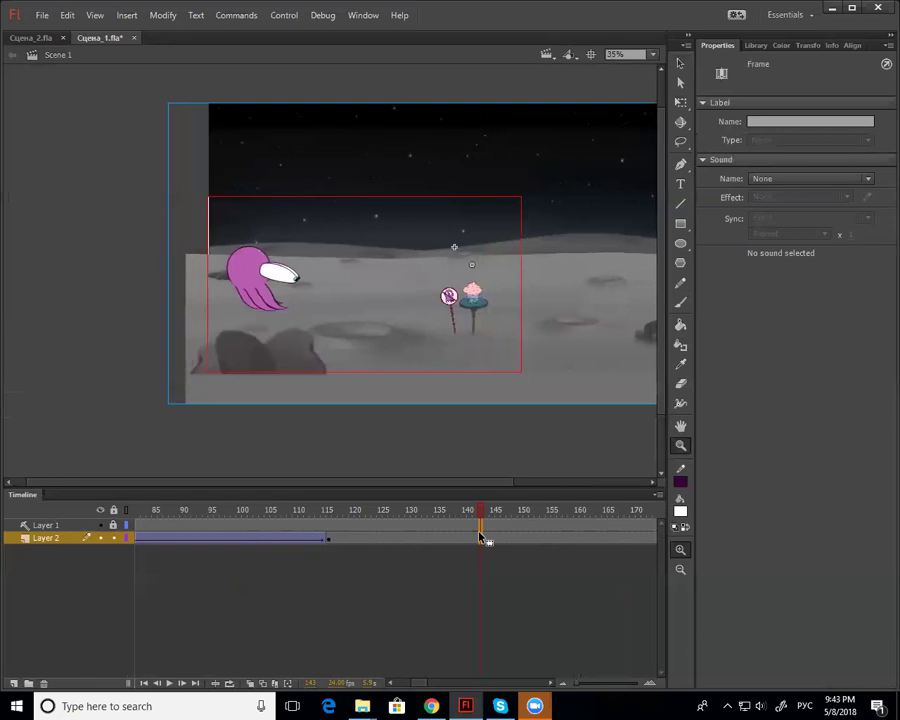
Play back the pan and eye pop from about frame 82, then check the frames up to 154
click(199, 512)
drag(187, 515, 137, 556)
key(Return)
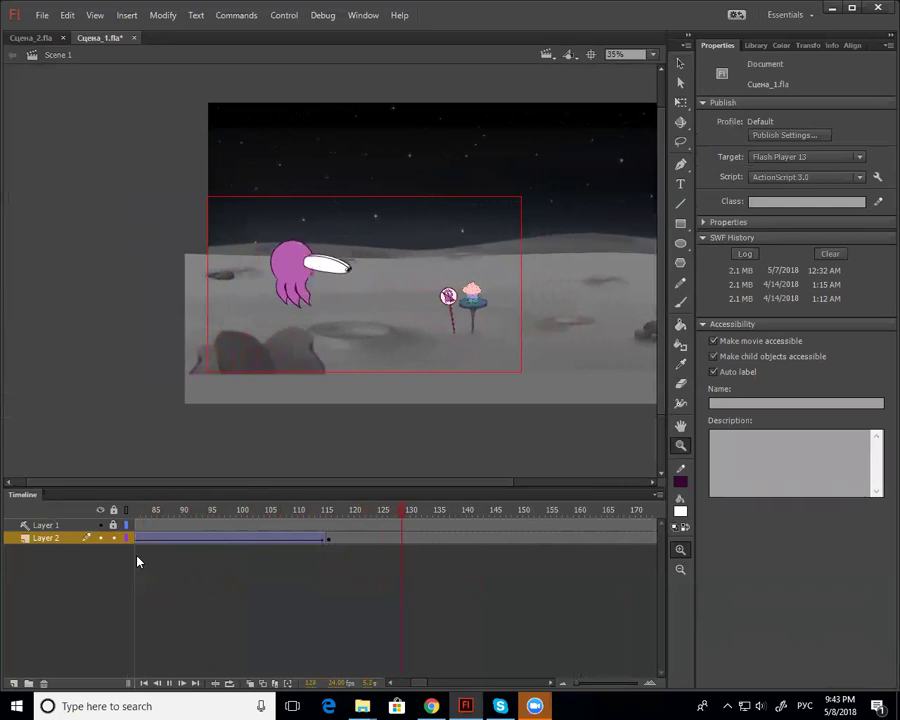
drag(480, 526, 543, 549)
Open Symbol 1 for editing and remove the block of frames starting at frame 140 across all layers
key(v)
double_click(245, 295)
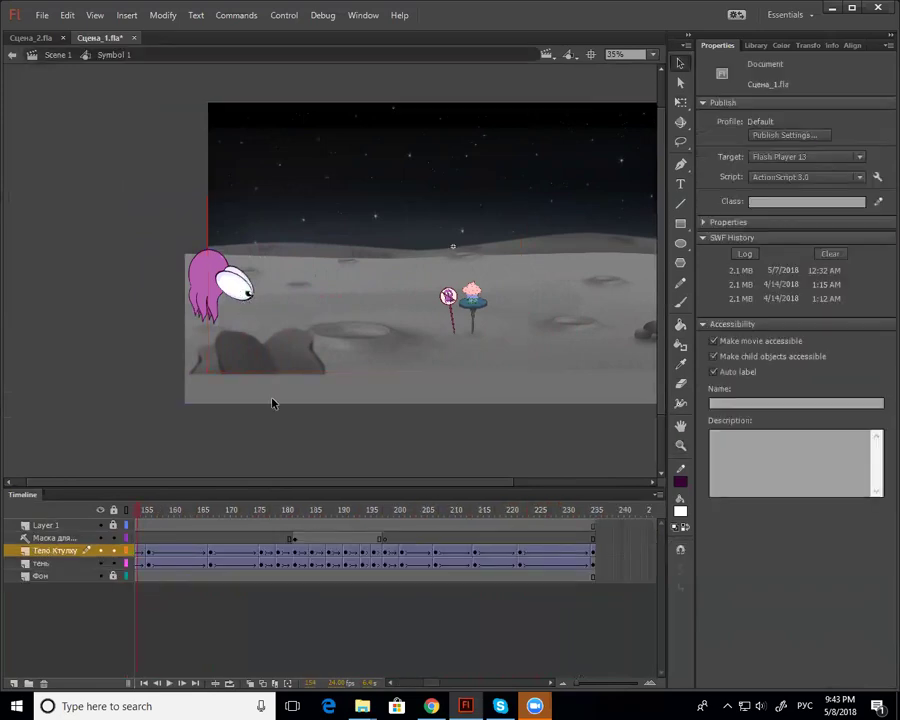
drag(139, 511, 413, 591)
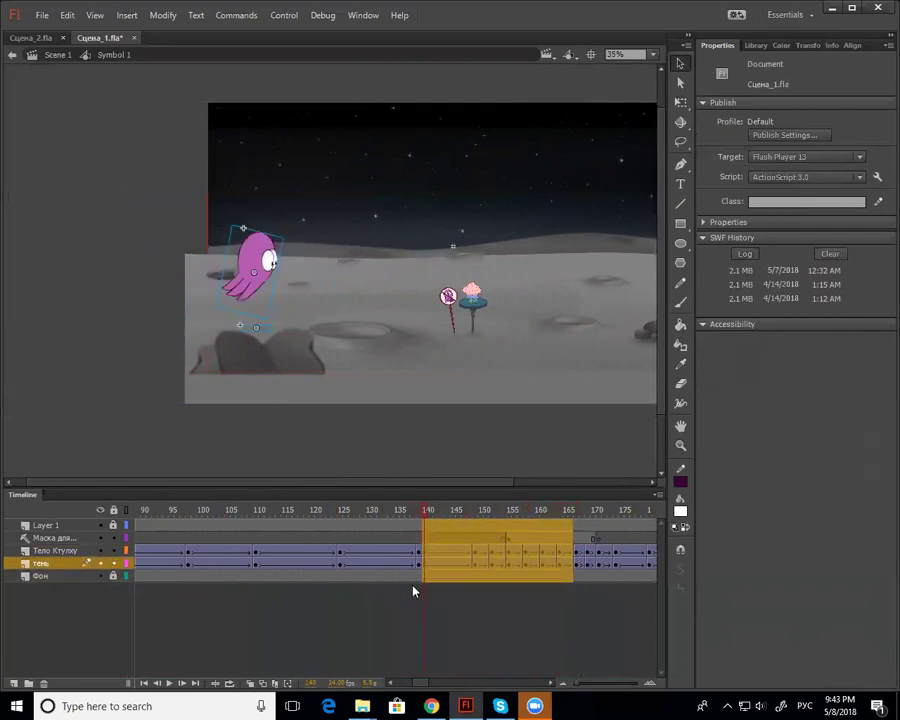
Move the character and its shadow to the right at frame 140
click(422, 518)
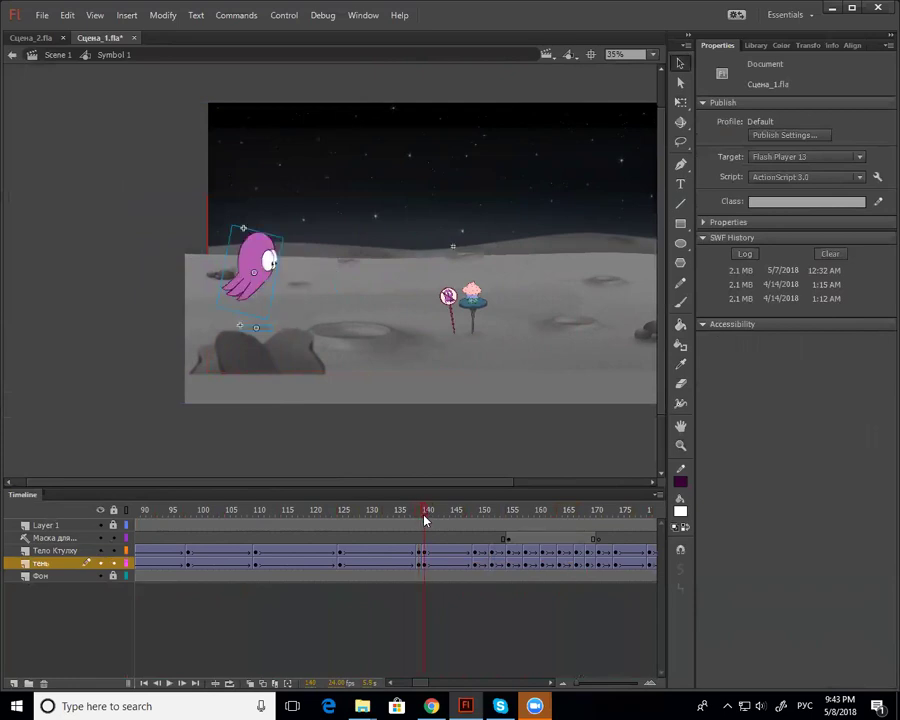
drag(424, 519, 424, 563)
drag(267, 265, 325, 268)
Remove the surplus frames from frame 141 onward across all layers of Symbol 1 to bring the jump forward
drag(424, 516, 424, 585)
key(shift+F5)
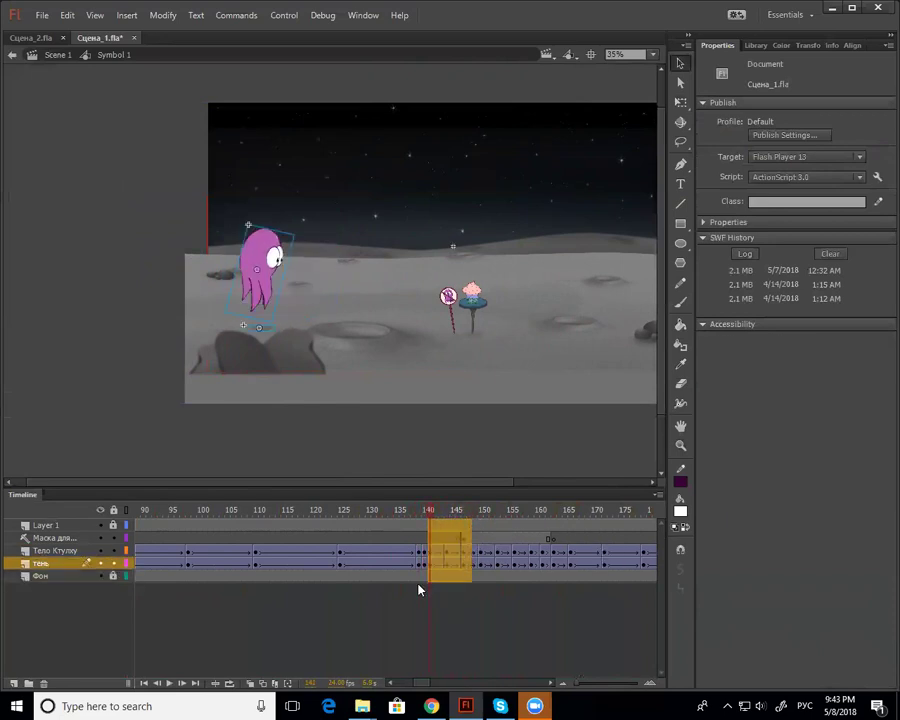
drag(431, 510, 432, 585)
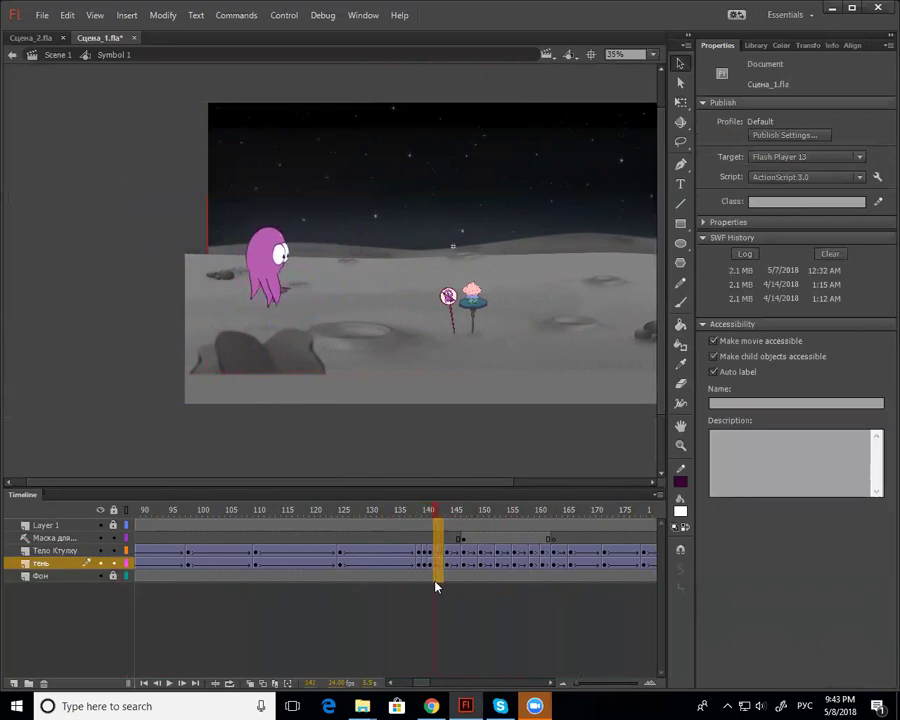
drag(427, 512, 431, 585)
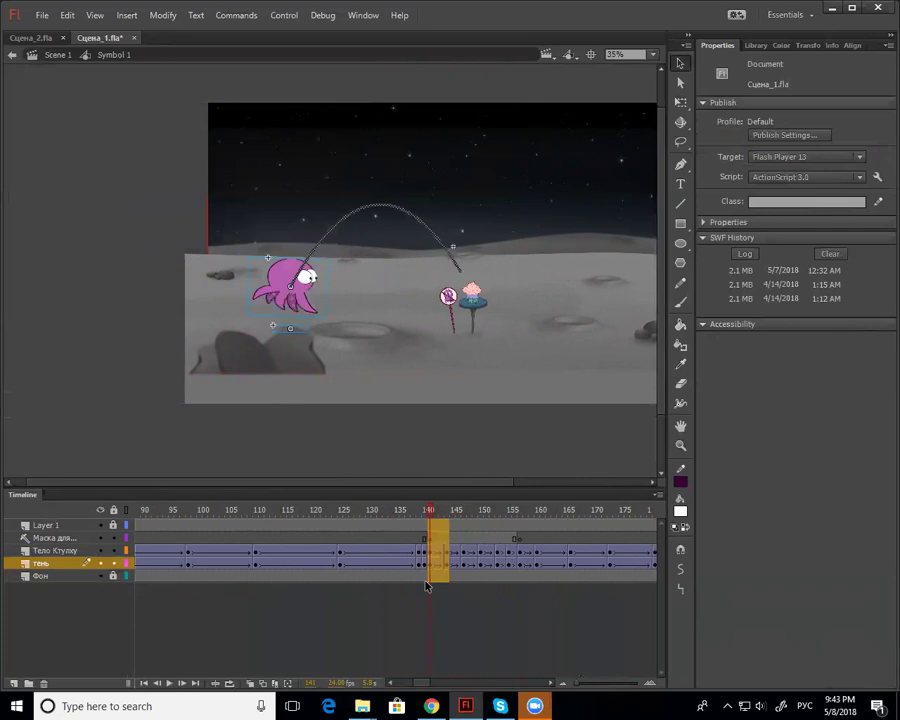
Insert two frames at frame 139 across all layers of Symbol 1
click(425, 519)
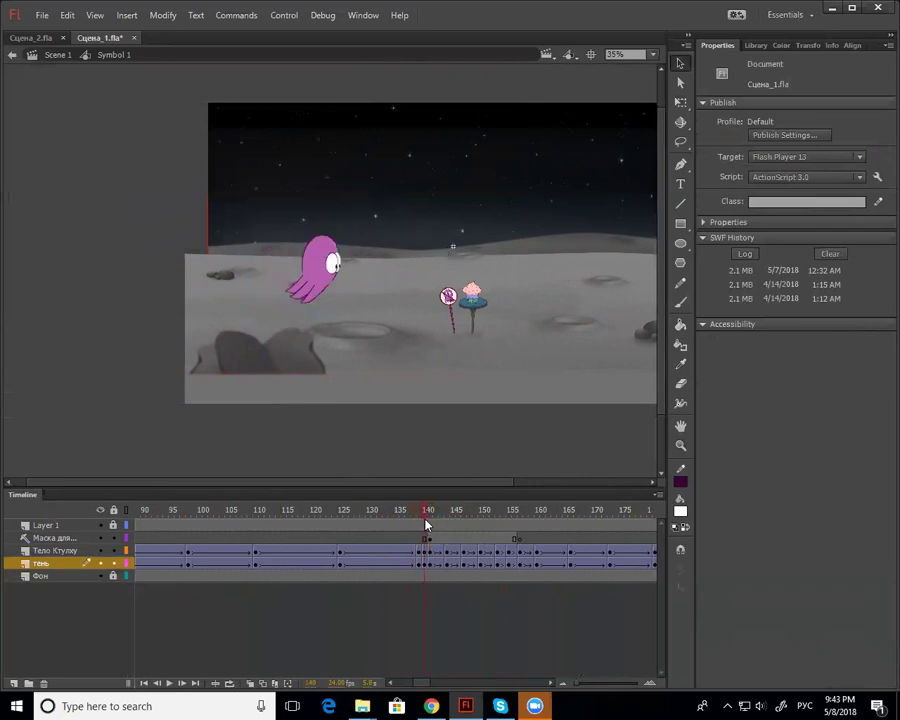
drag(420, 524, 420, 574)
key(F5)
key(F5)
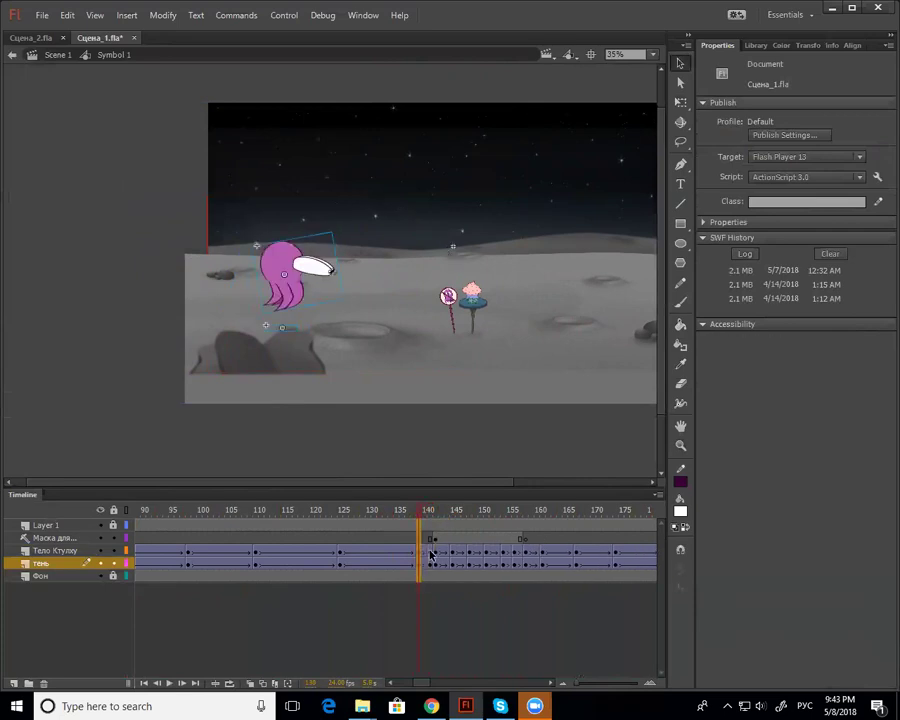
Apply an ease-out to the short tweens around frame 140 on the Тело Ктулху and тень layers
click(427, 553)
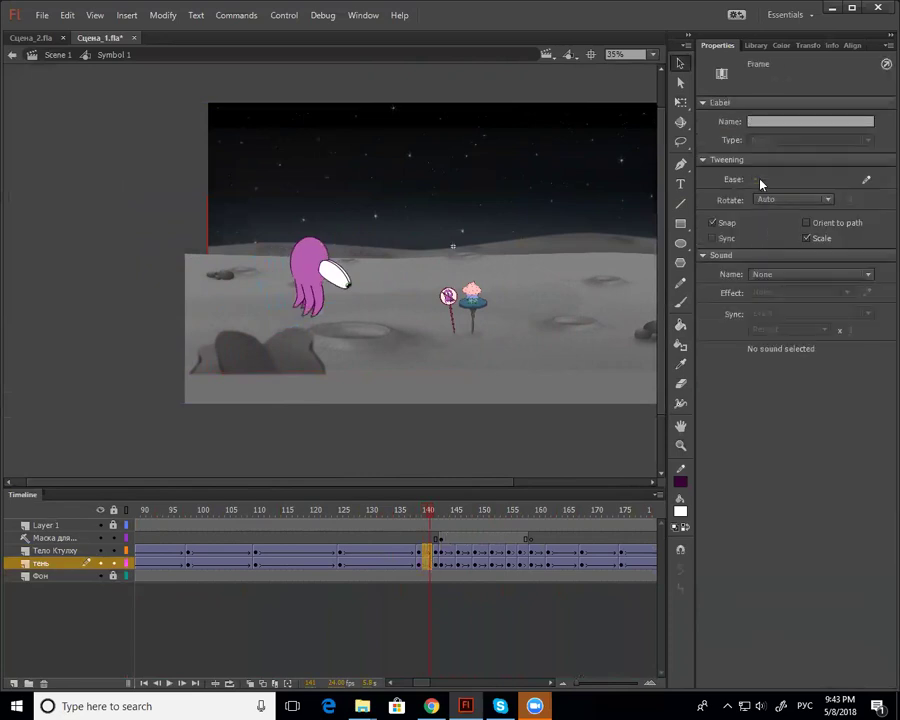
click(432, 549)
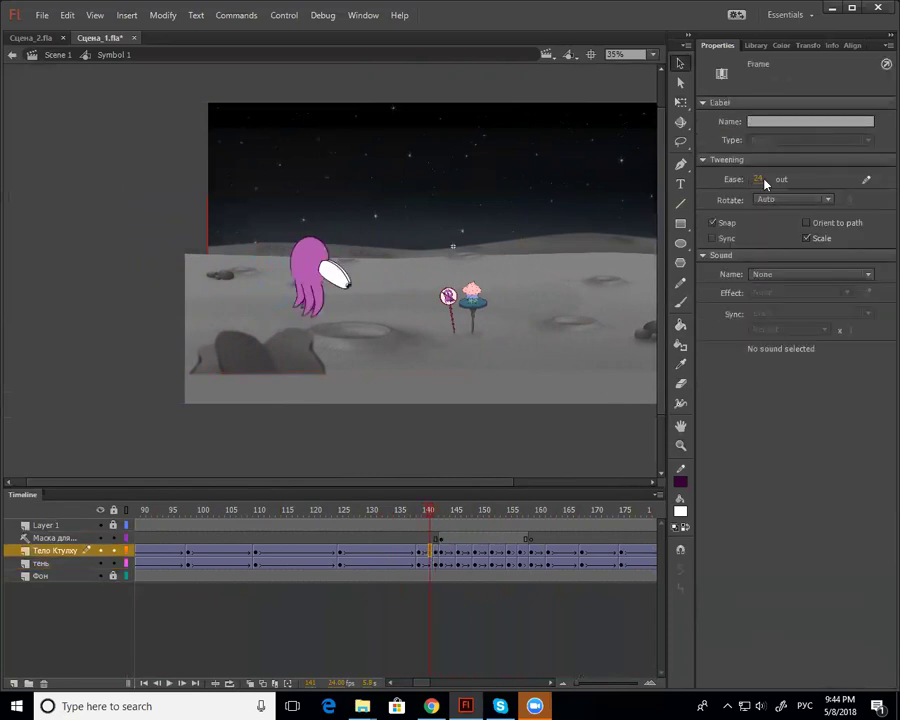
drag(765, 181, 866, 184)
click(428, 565)
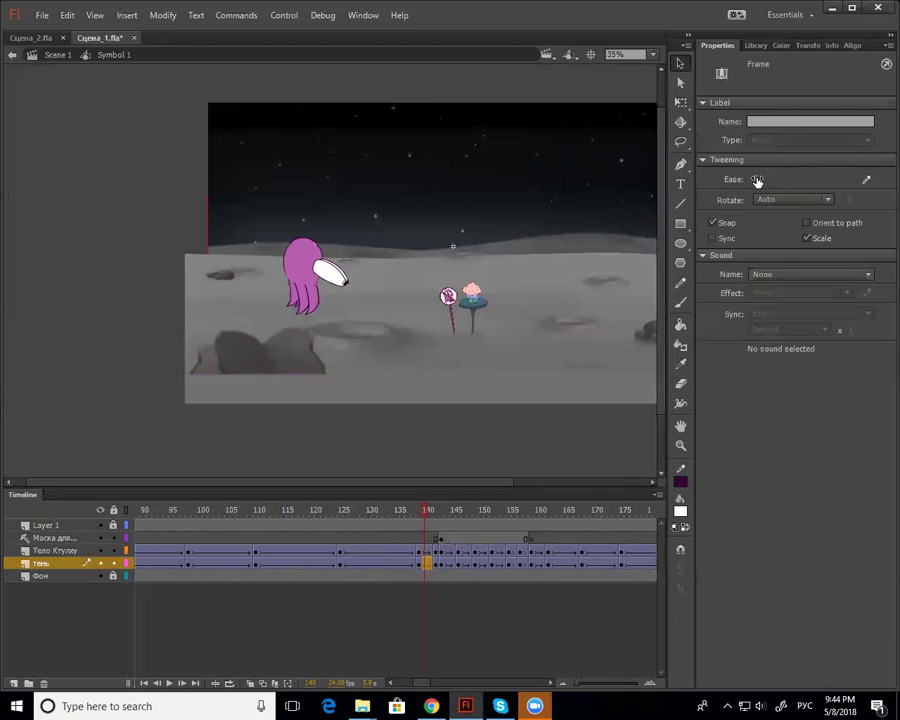
Set the first loop frame of the тело Ктулху instance to 162 at the frame 139 keyframe
drag(422, 513, 439, 527)
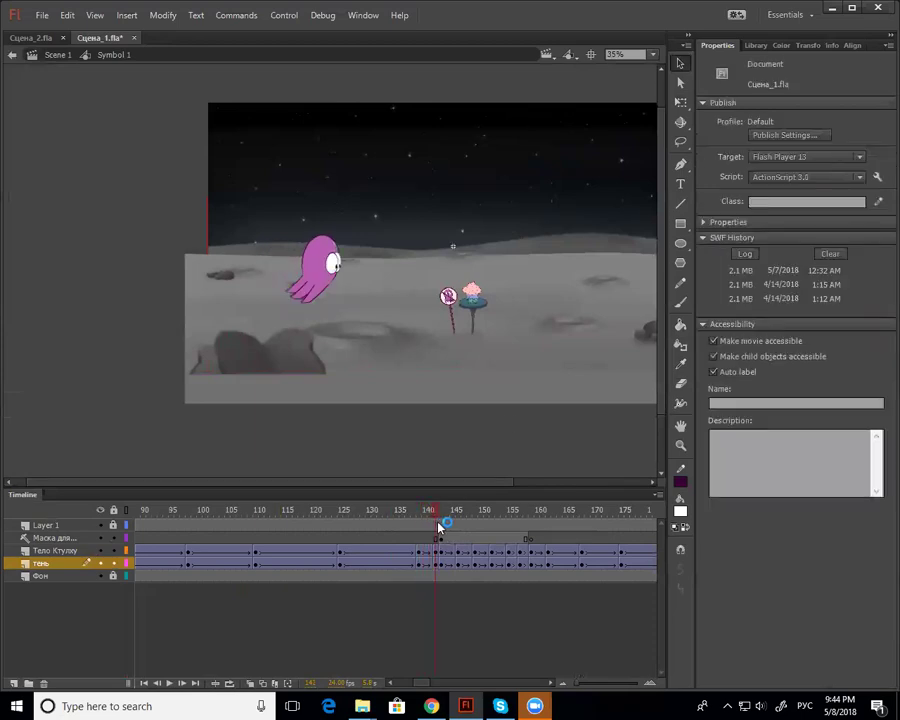
click(338, 272)
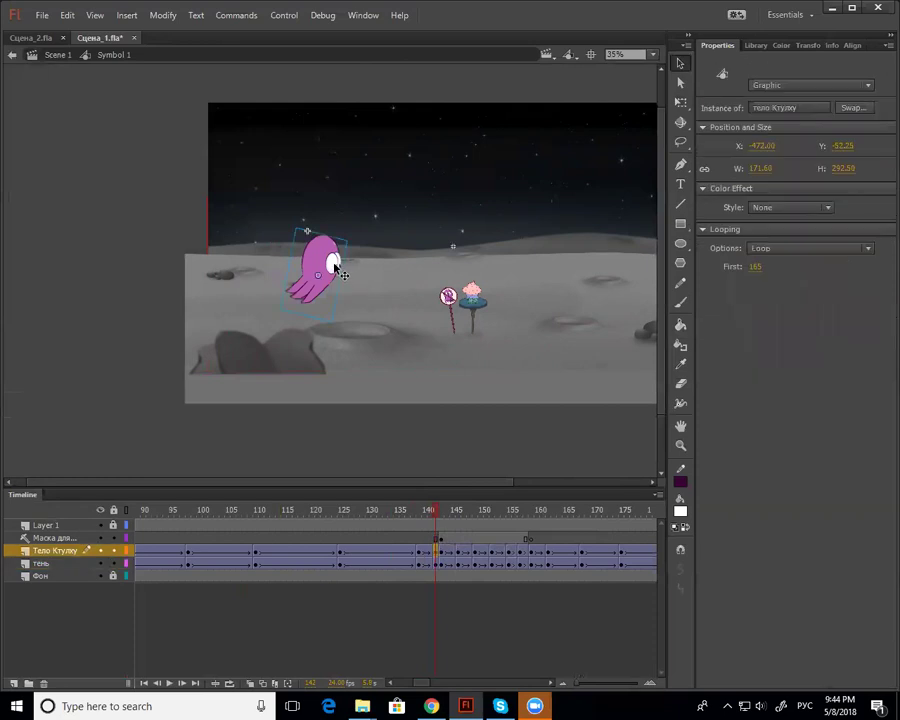
click(419, 552)
click(325, 268)
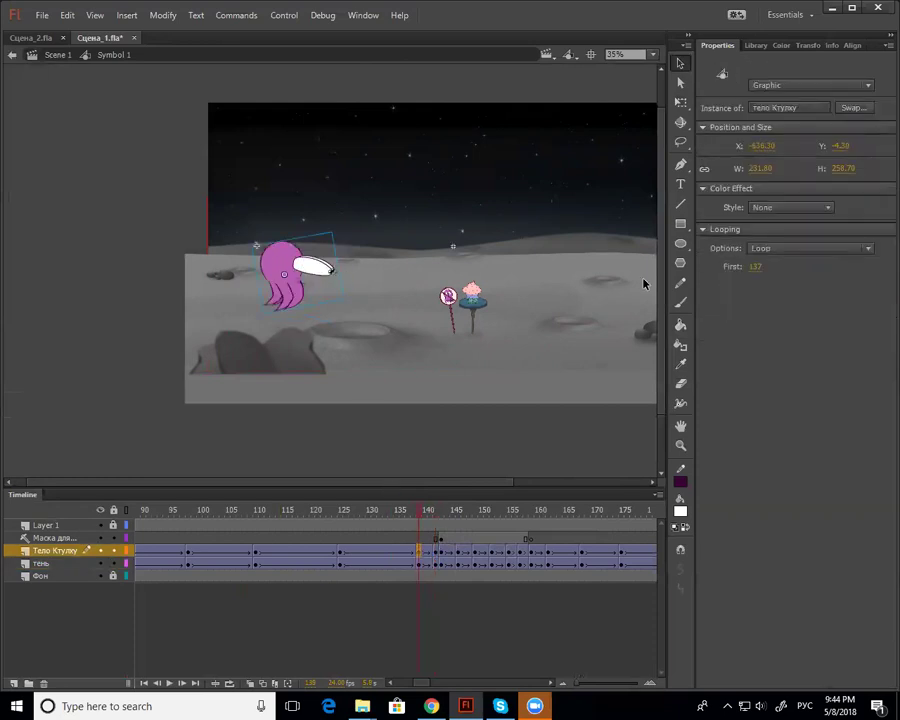
click(757, 266)
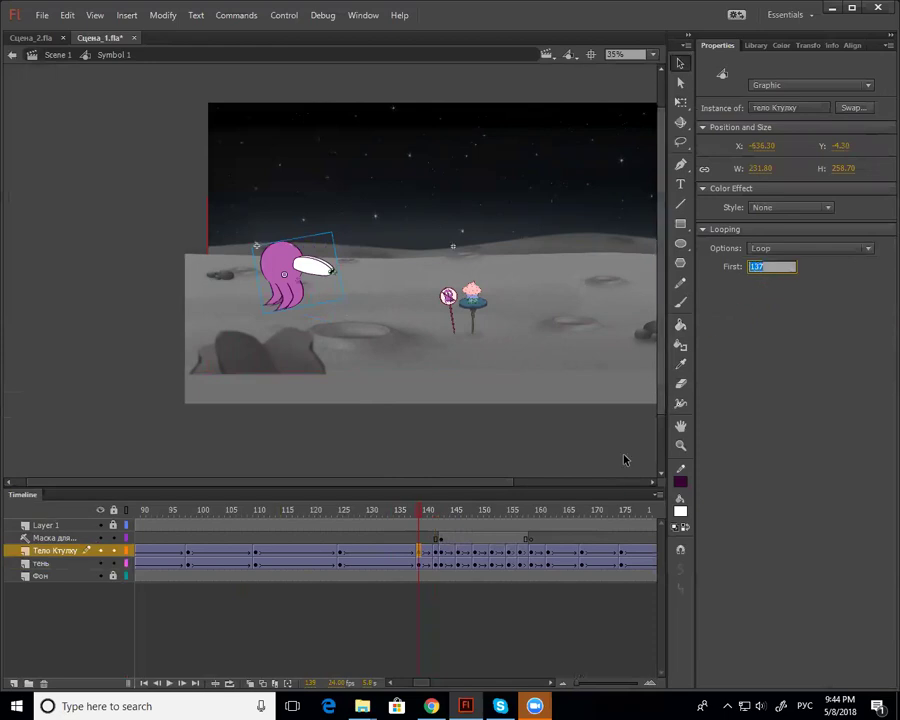
text(162)
key(Return)
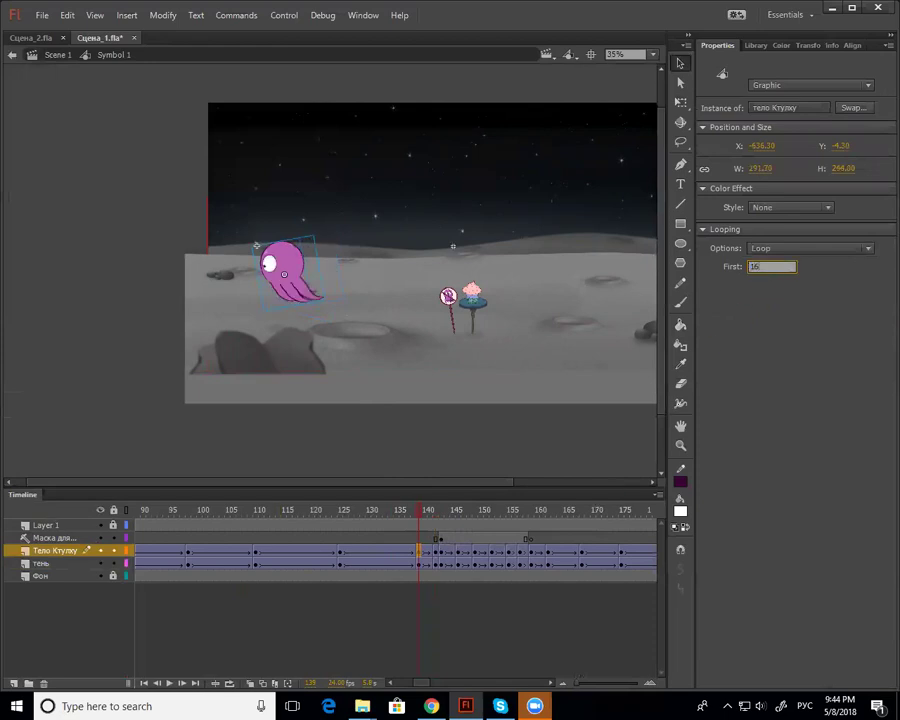
Play back the transition into the jump and check the poses up to frame 146
drag(413, 511, 441, 530)
key(Return)
drag(443, 531, 458, 531)
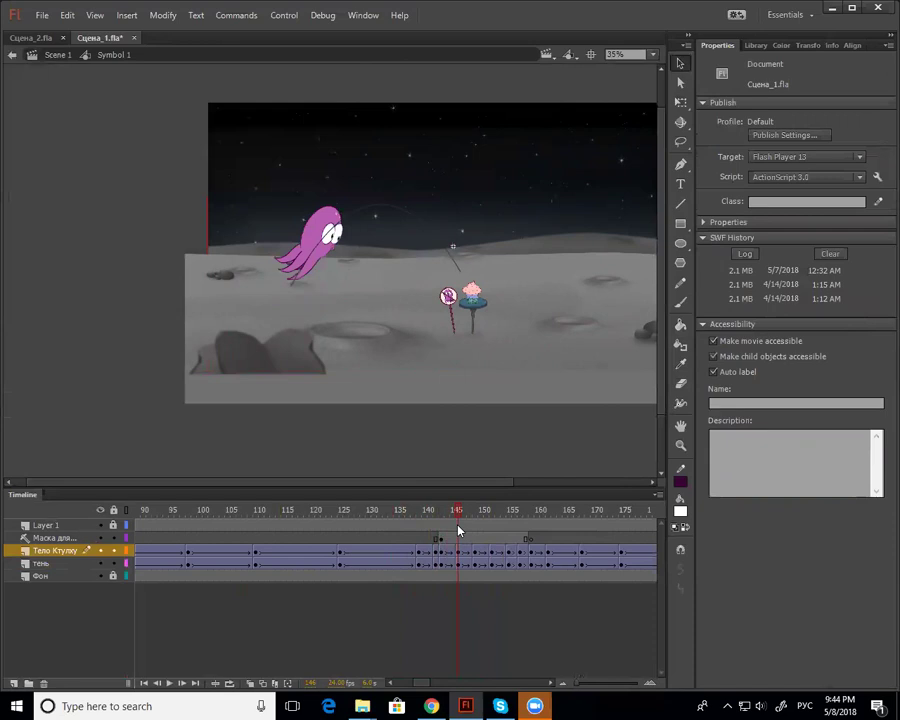
Clear the keyframe at frame 143 on the jump path layer above Тело Ктулху
click(441, 549)
click(447, 550)
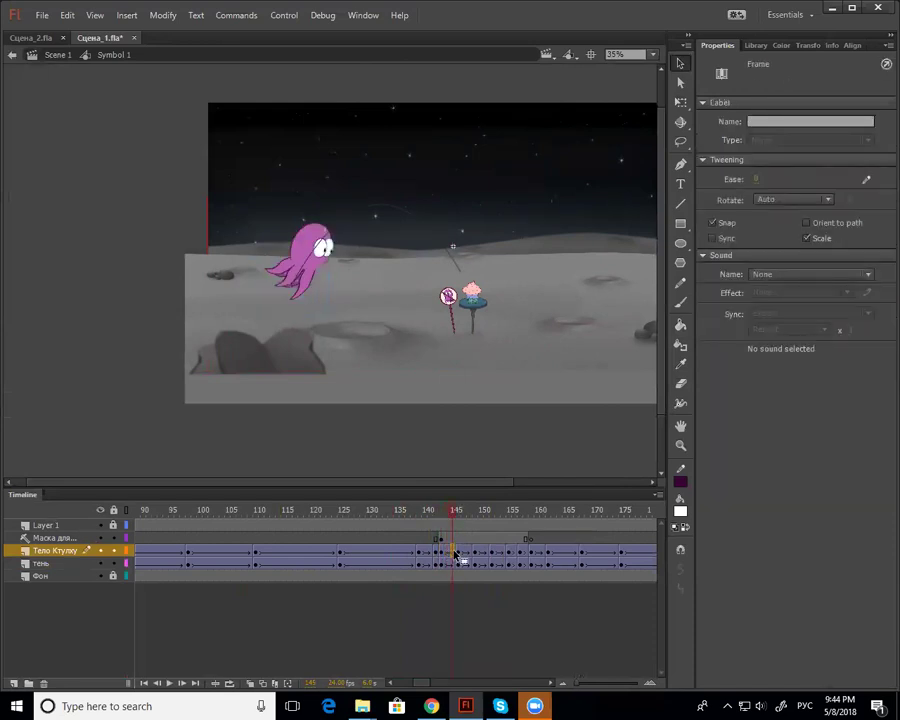
click(441, 553)
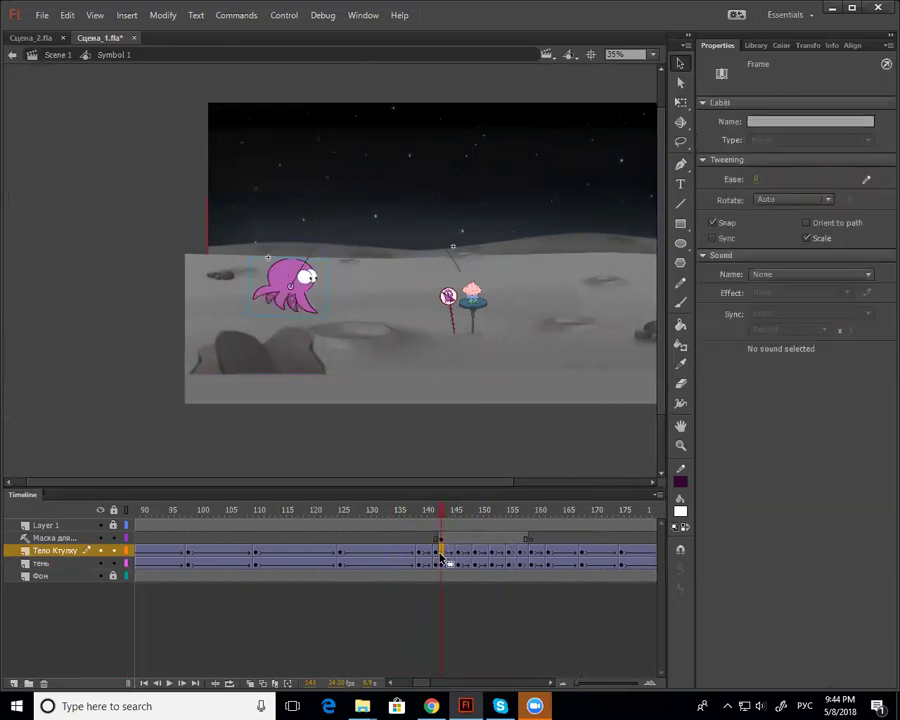
click(457, 540)
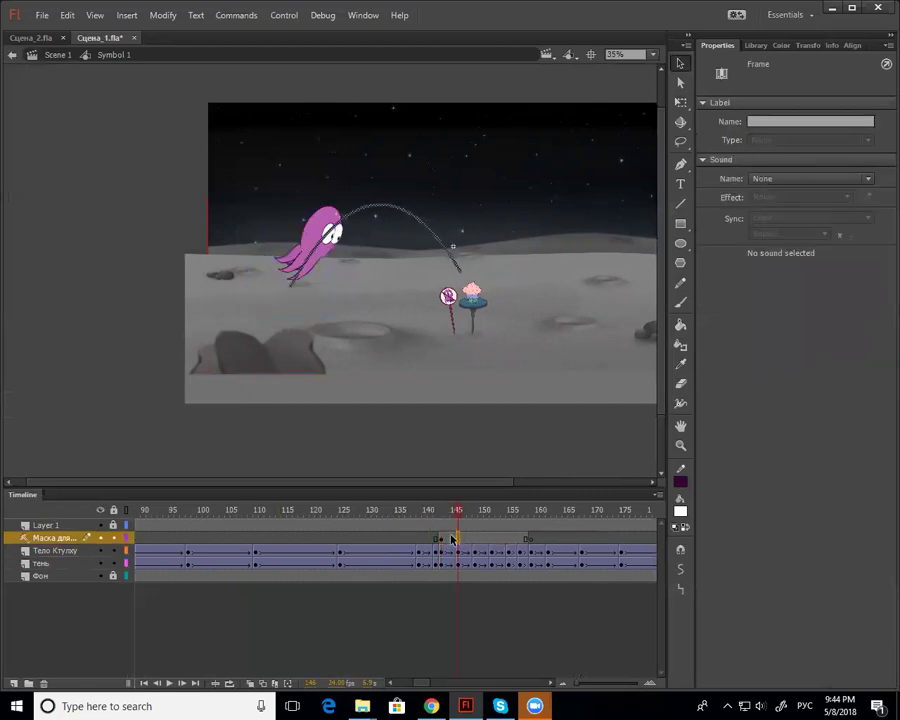
right_click(439, 538)
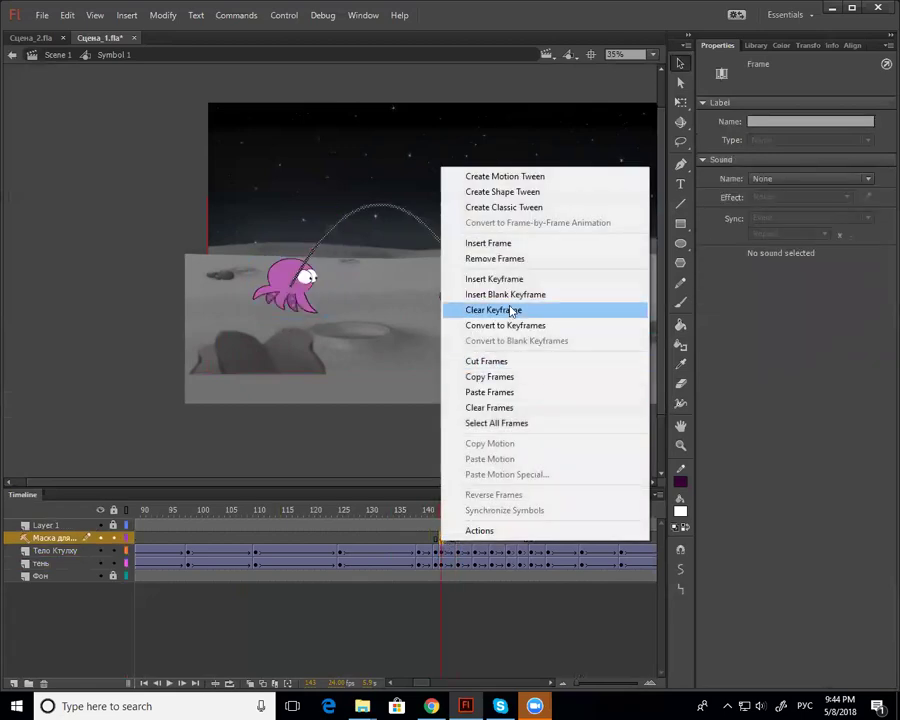
click(514, 309)
Create a Тело Ктулху keyframe at frame 144 and tilt and squash the character into a low crouch
click(446, 552)
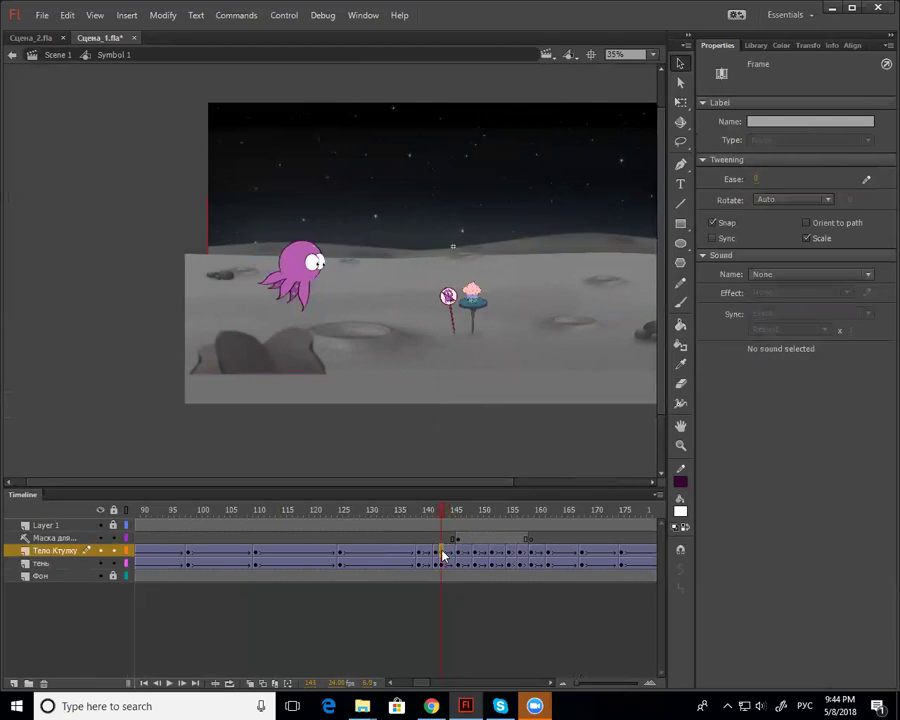
click(441, 552)
key(period)
click(298, 303)
key(q)
drag(320, 298, 329, 290)
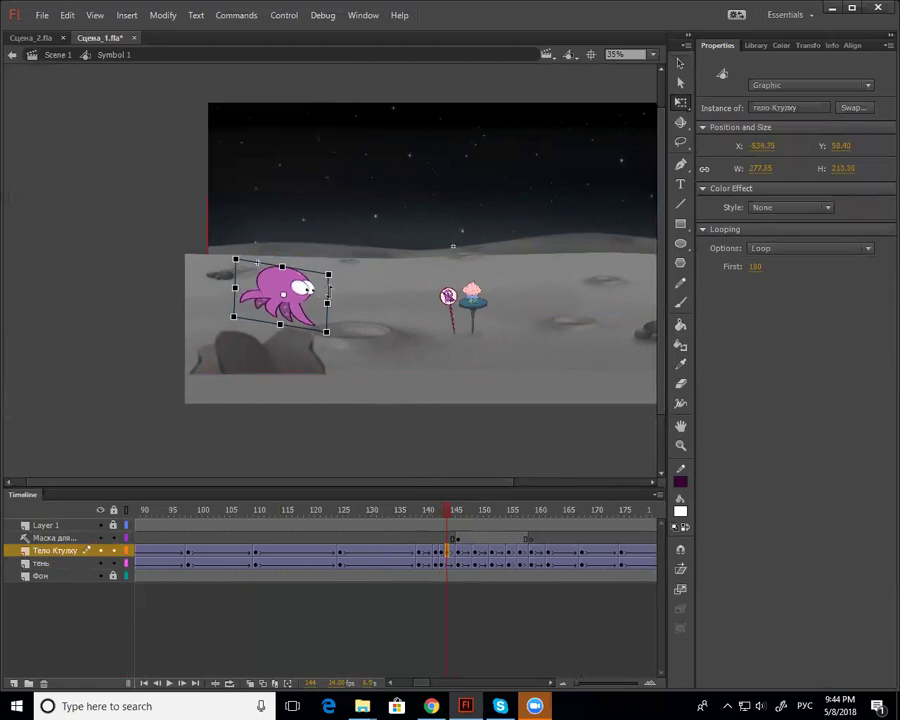
Insert two frames at frame 143 across all layers and apply an ease-out to the body tween there
click(445, 539)
click(442, 568)
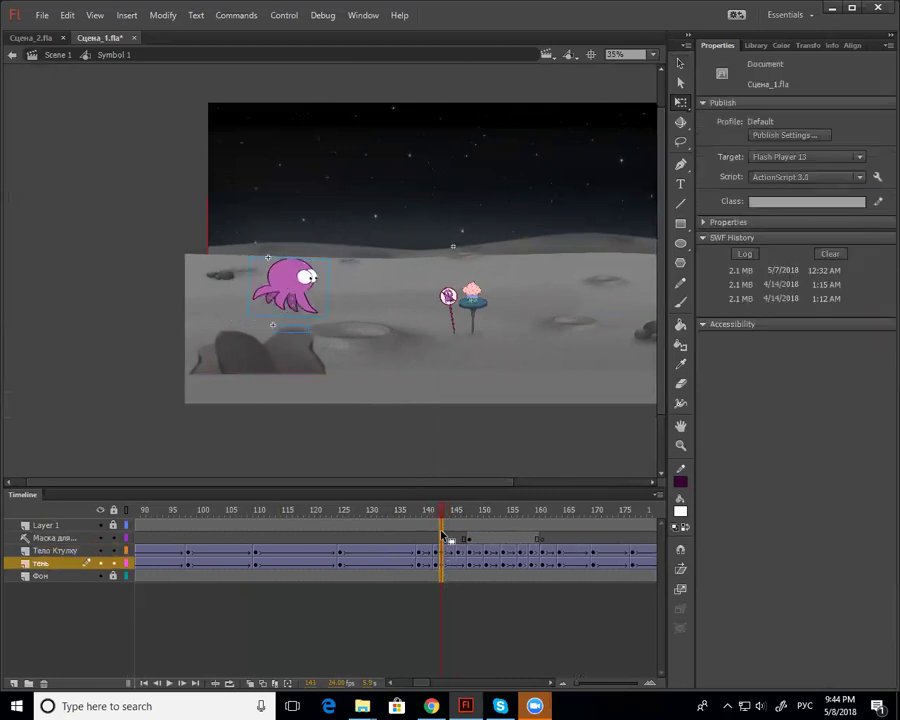
click(447, 551)
drag(757, 180, 860, 180)
Add a Тело Ктулху keyframe at frame 141 and set its instance's looping to Single Frame
mouse_move(421, 512)
mouse_down()
mouse_move(420, 525)
mouse_move(435, 530)
mouse_move(424, 526)
mouse_up()
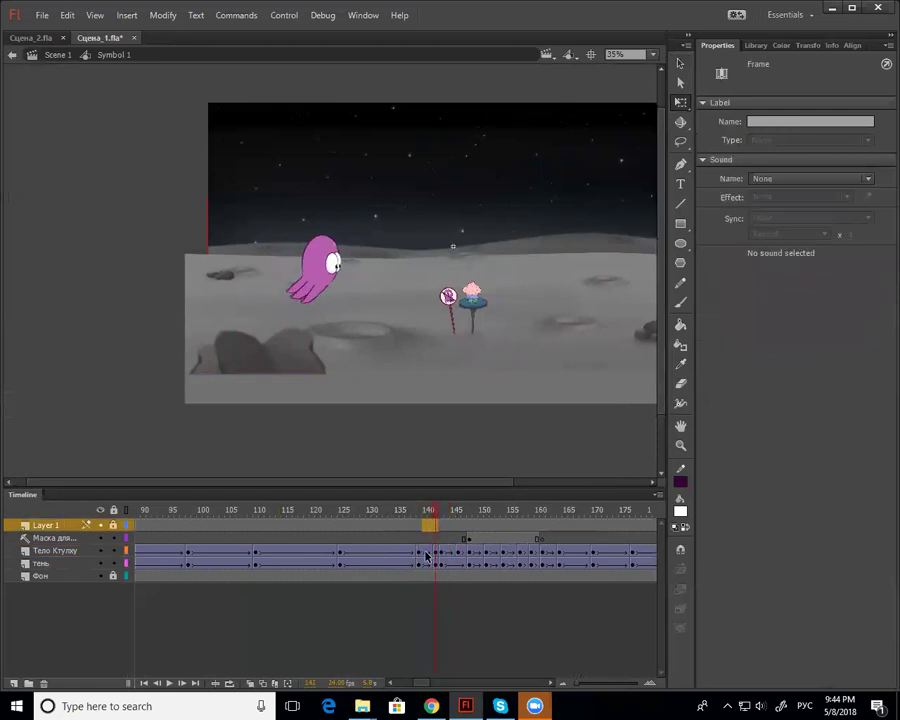
click(424, 551)
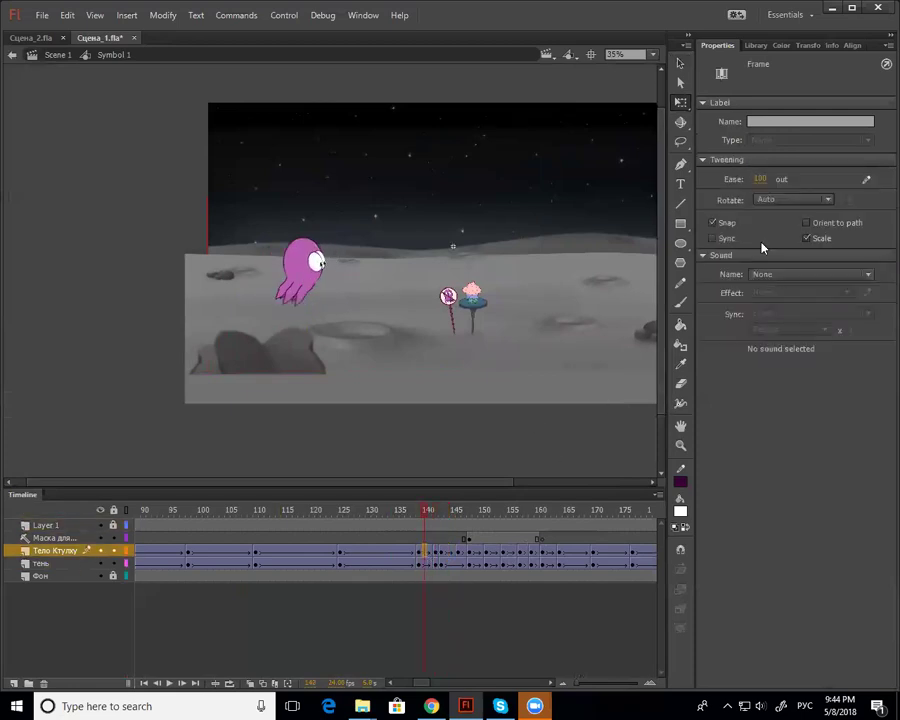
click(431, 551)
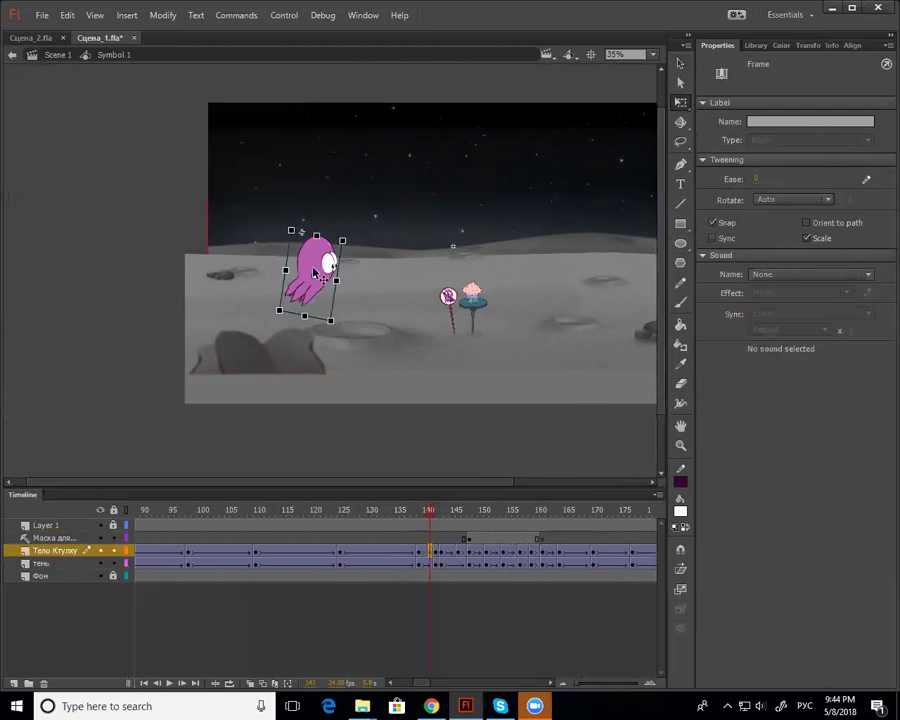
click(820, 207)
click(865, 250)
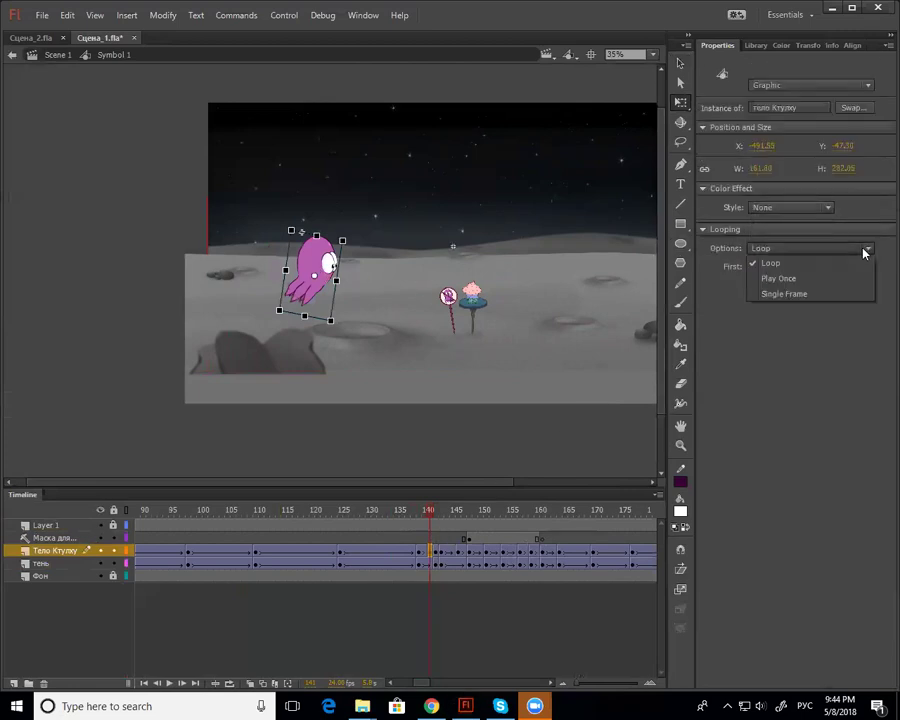
click(790, 294)
Insert three frames at frame 141 across all layers and play back the transition into the jump
click(431, 569)
click(432, 582)
key(F5)
key(F5)
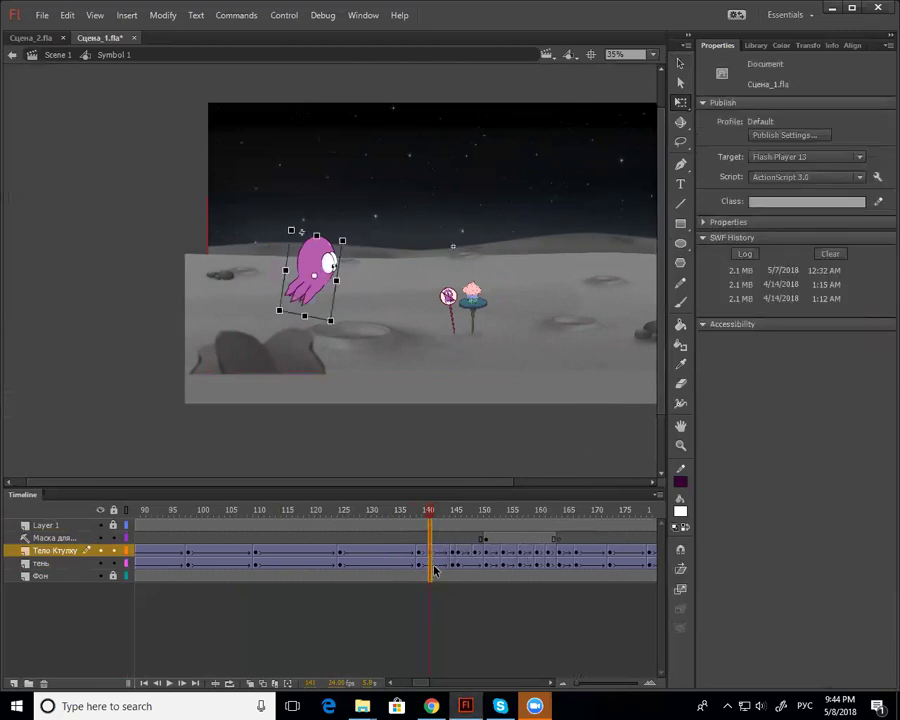
drag(418, 551, 391, 560)
click(408, 586)
key(Return)
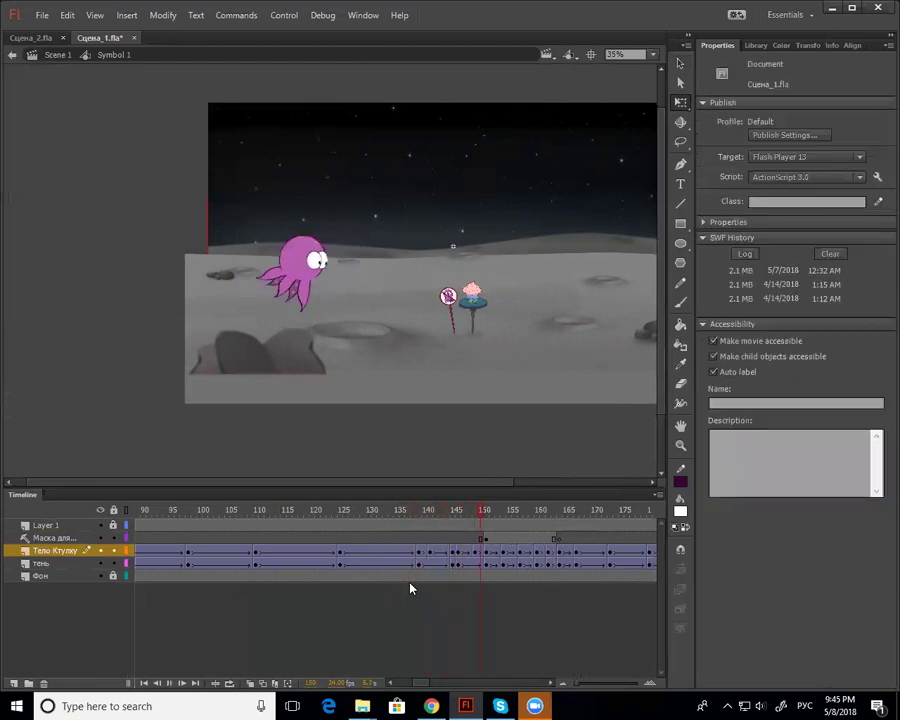
click(408, 513)
key(Return)
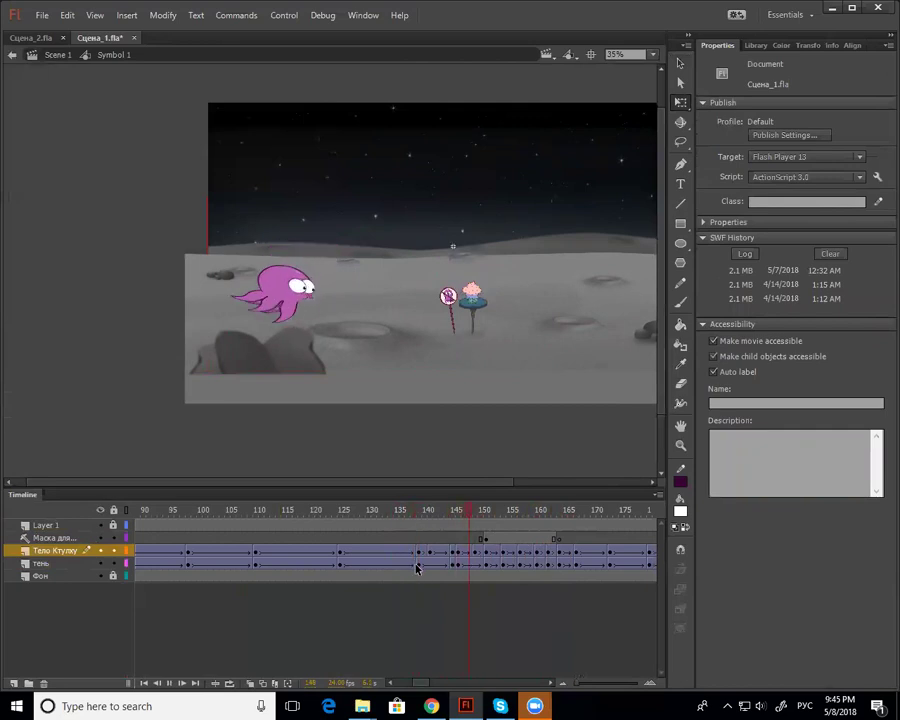
Examine the body poses and tweens on the Тело Ктулху layer between frames 138 and 146
click(429, 551)
click(452, 552)
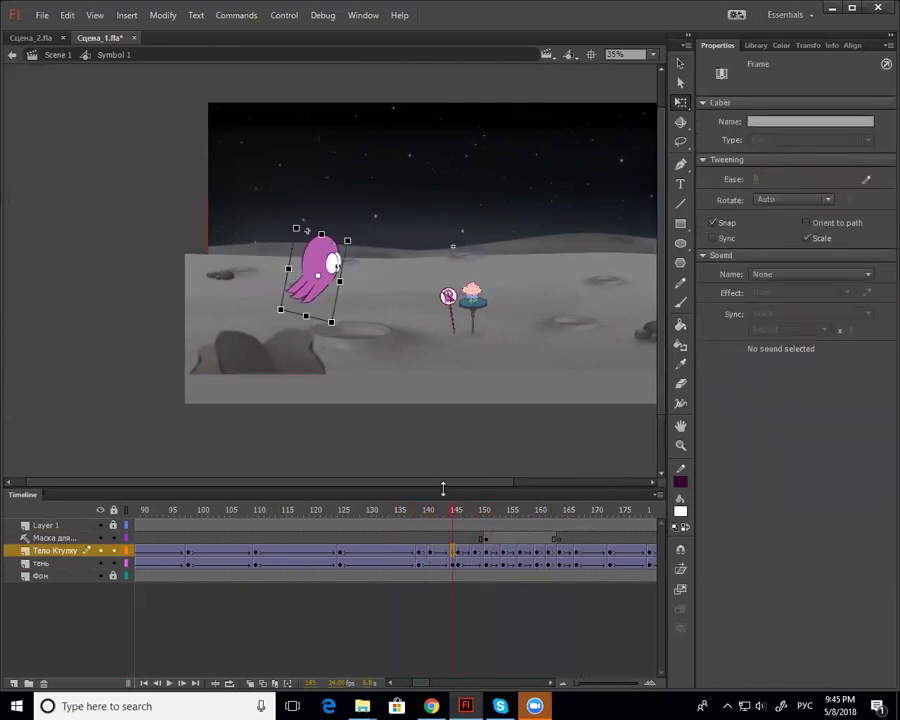
click(343, 281)
click(425, 552)
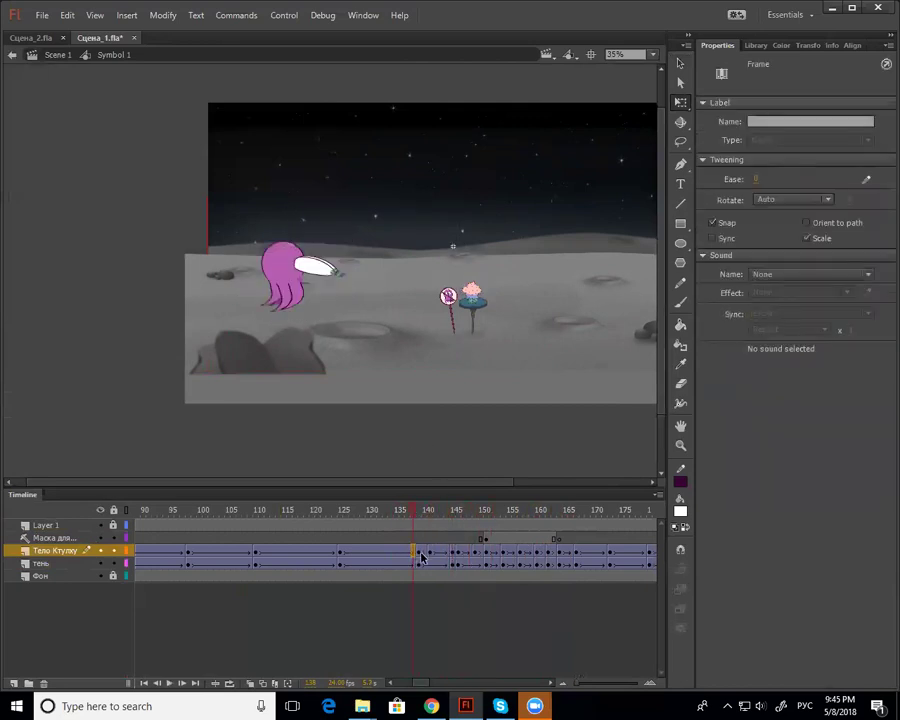
click(420, 552)
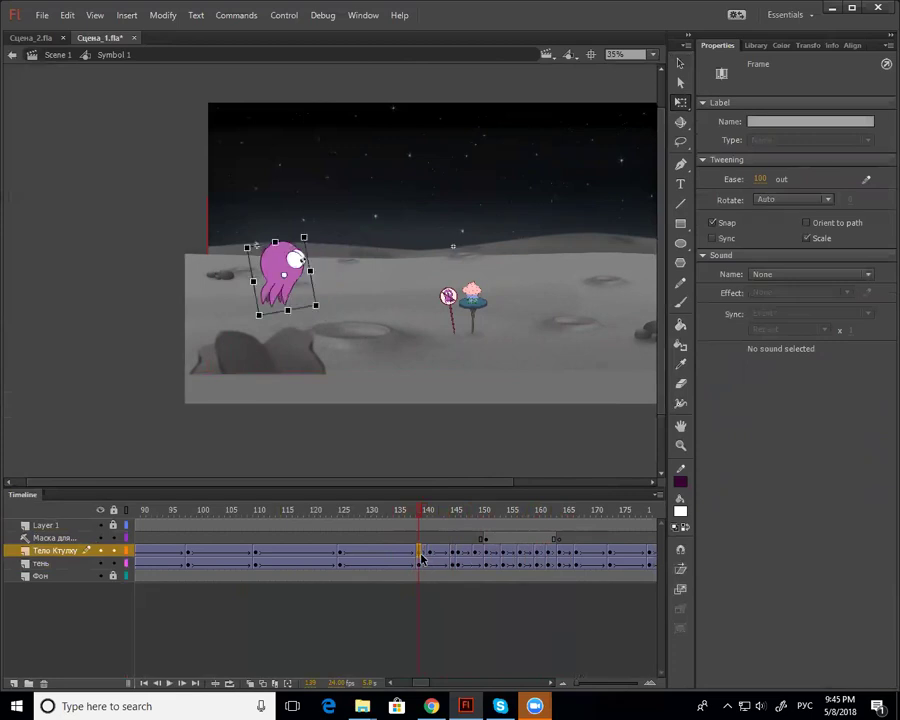
click(423, 553)
click(427, 557)
click(430, 556)
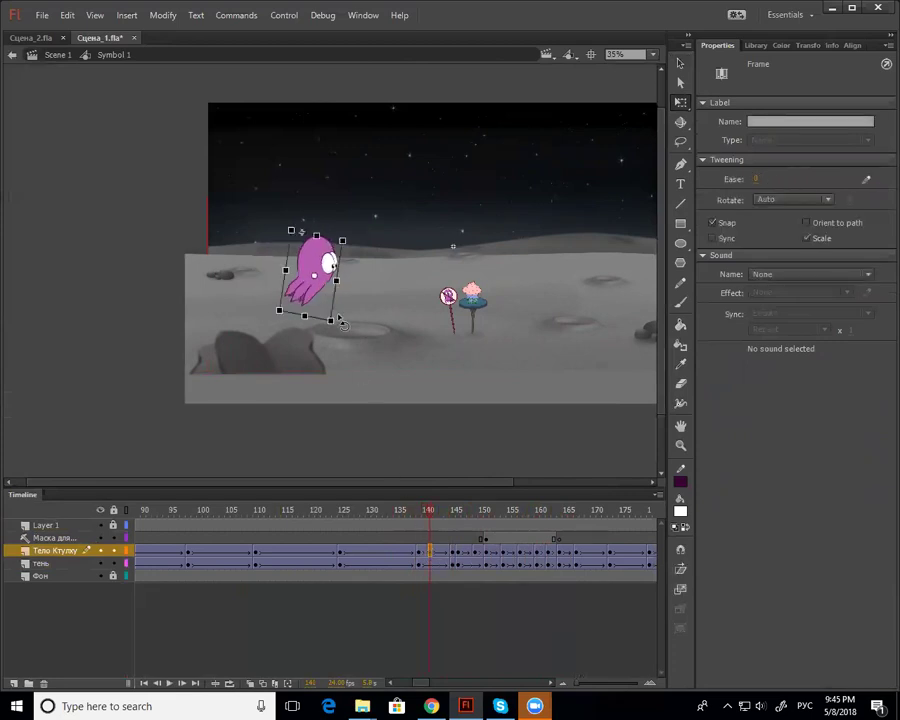
click(425, 553)
drag(430, 554, 455, 553)
click(425, 551)
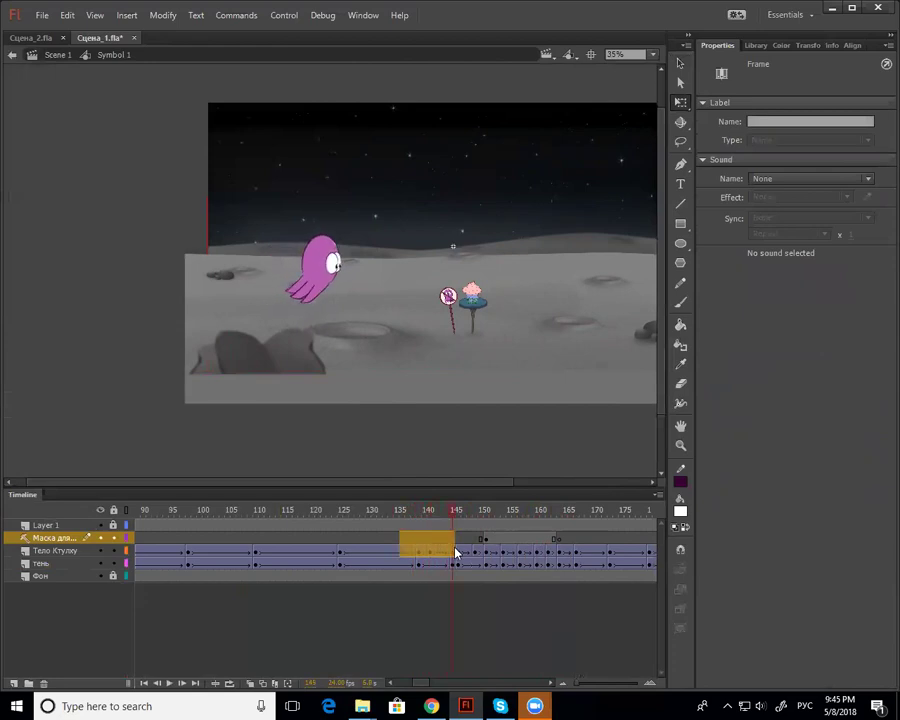
click(456, 553)
click(462, 554)
Add a Тело Ктулху keyframe at frame 144 and insert four frames there across all layers
drag(452, 525, 449, 585)
click(448, 555)
key(F5)
key(F5)
key(F5)
key(F5)
drag(446, 512, 401, 528)
key(Return)
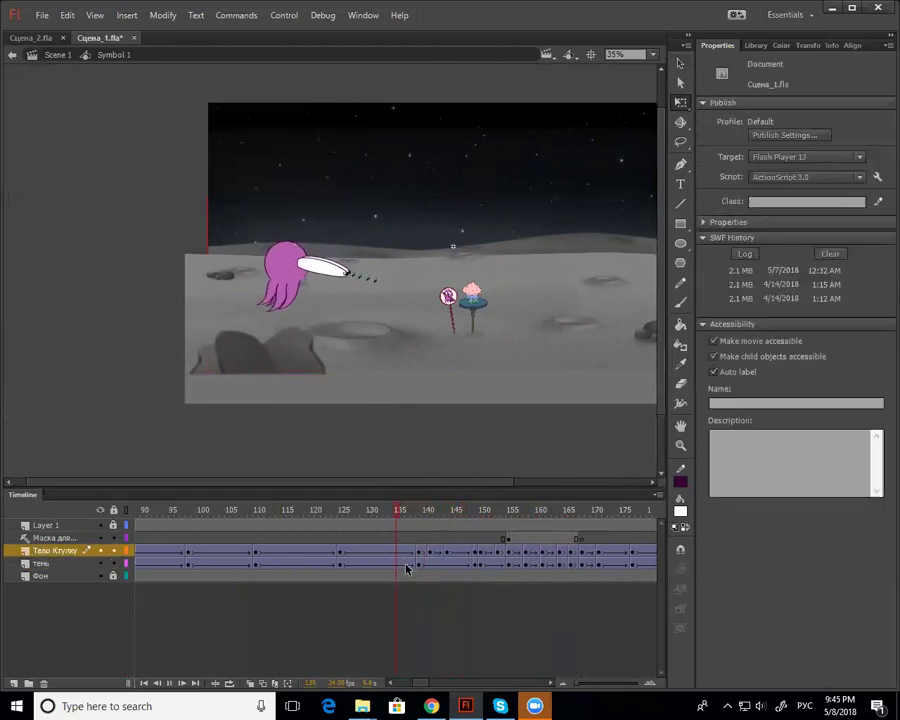
Set the body instance's looping to Single Frame at the frame 150 keyframe
drag(474, 524, 497, 526)
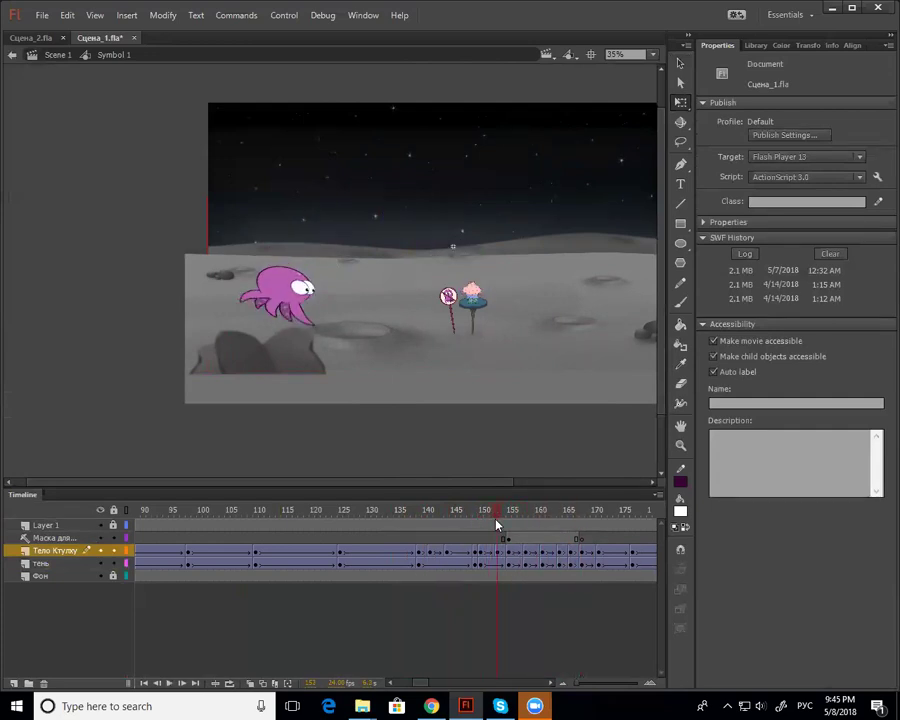
click(480, 551)
click(309, 316)
click(805, 248)
click(785, 293)
Remove frame 154 across all layers and play back the transition from the eye retraction into the jump
drag(484, 530, 495, 585)
click(497, 552)
click(508, 550)
drag(503, 525, 487, 590)
key(shift+F5)
drag(496, 513, 434, 532)
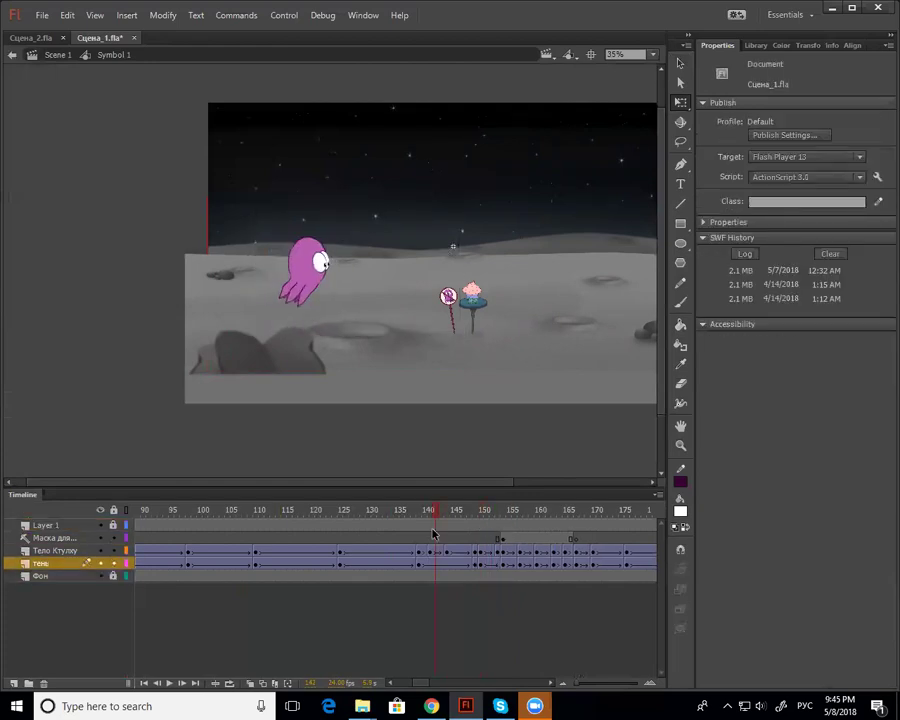
key(Return)
key(Return)
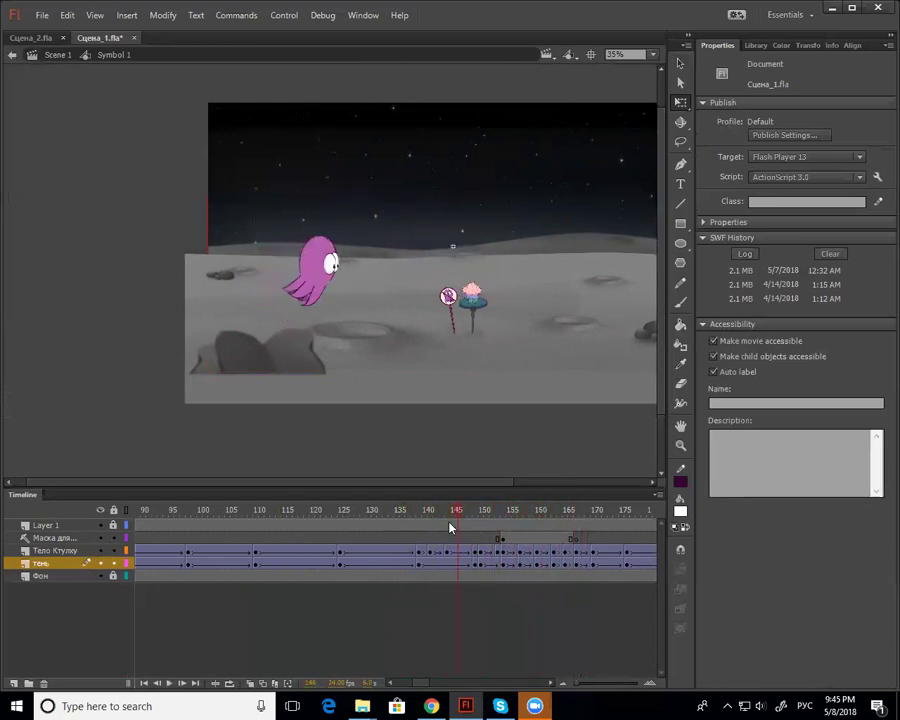
key(Return)
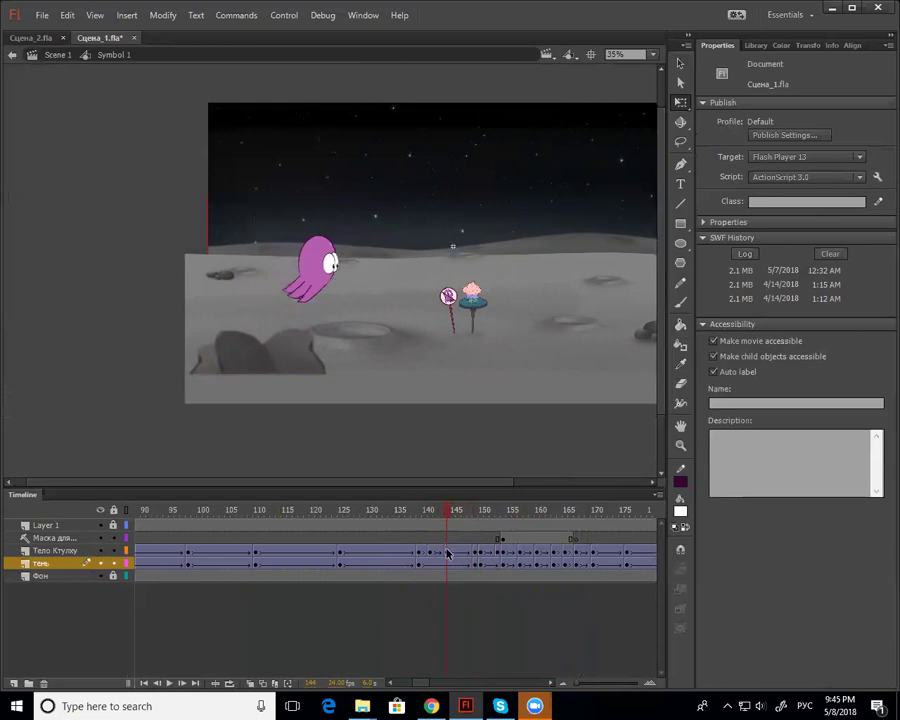
Set the body instance's looping to Single Frame at the frame 144 keyframe and replay the jump
click(327, 291)
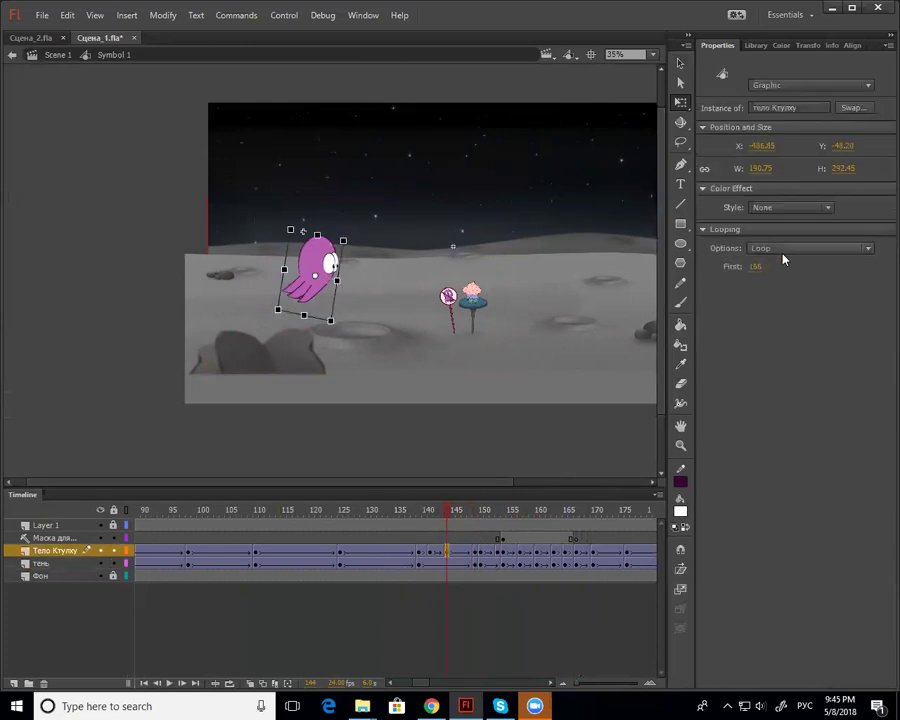
click(790, 249)
click(786, 295)
key(Return)
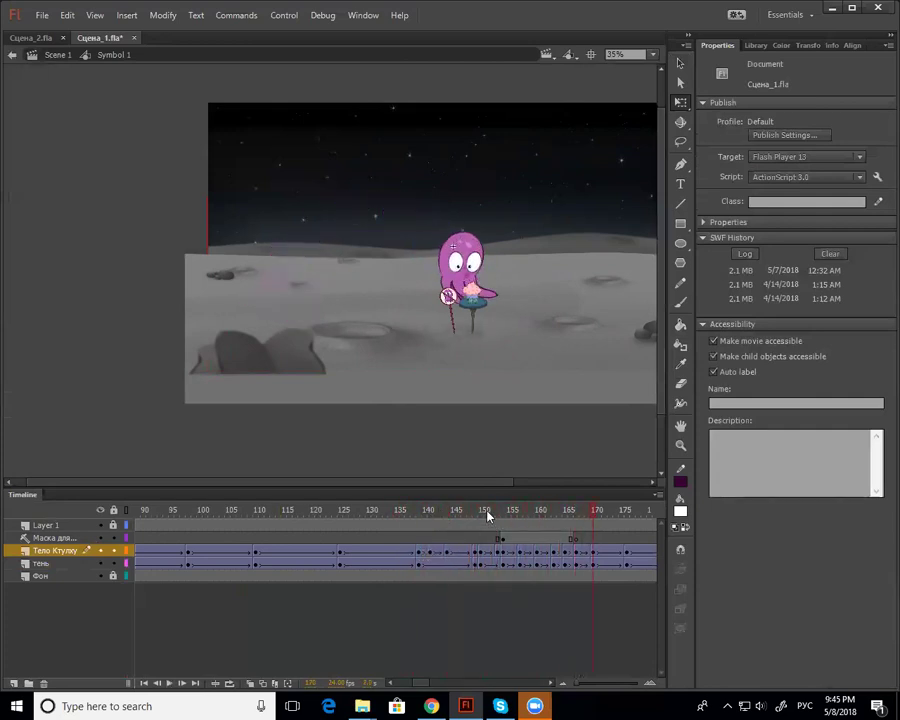
Reshape the jumping body at the frame 160 and 157 keyframes with Free Transform to reduce its stretch
drag(484, 540, 524, 540)
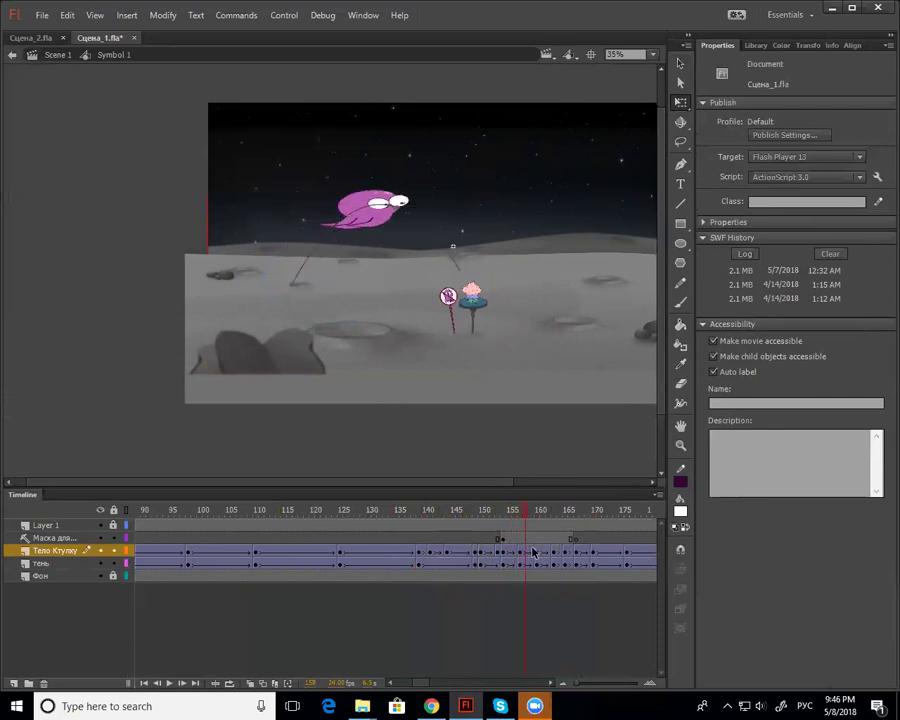
click(537, 553)
drag(450, 208, 394, 180)
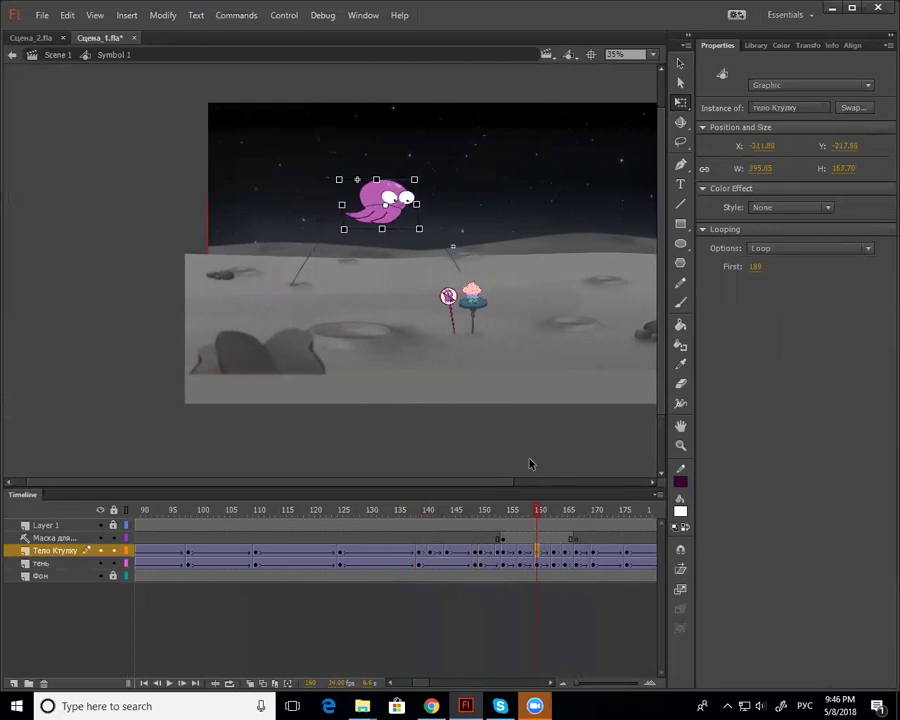
click(519, 556)
click(537, 556)
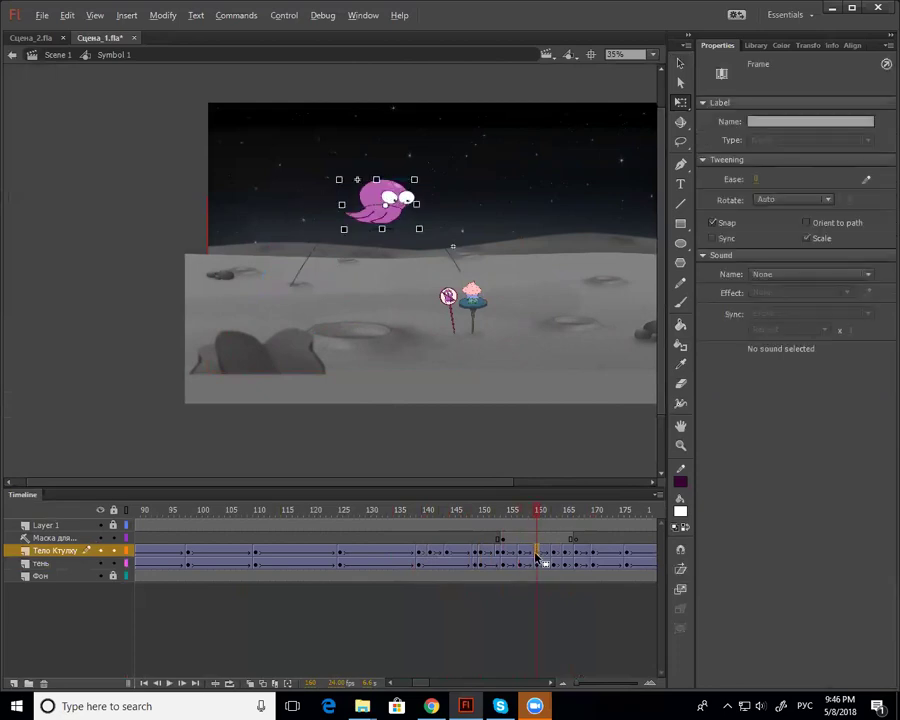
click(520, 556)
click(350, 207)
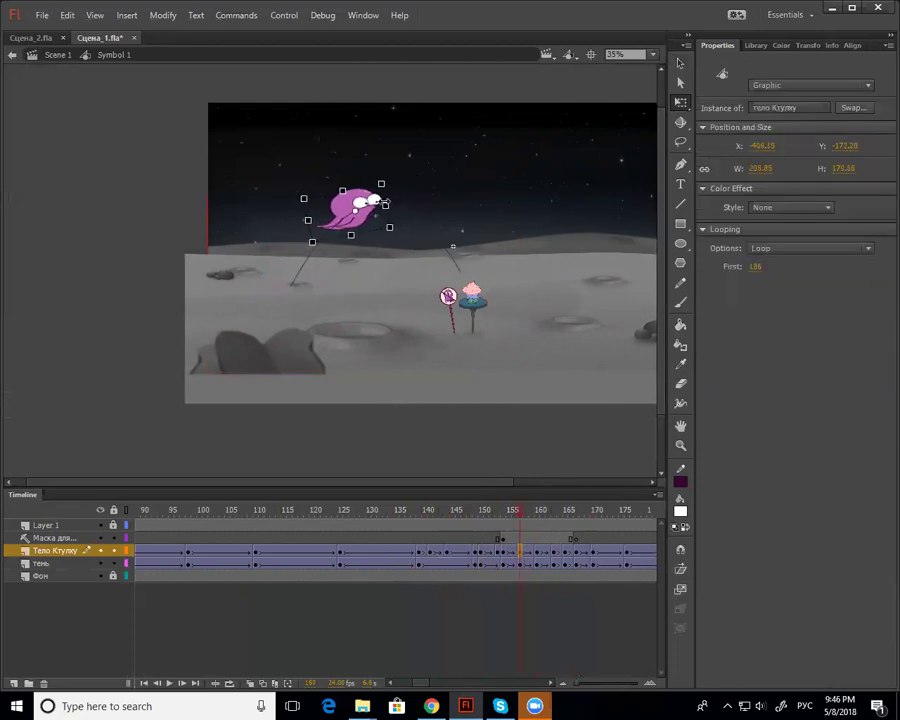
drag(351, 236, 384, 221)
Insert two frames around frame 158 across all layers and apply an ease-out to the body tween there
drag(522, 528, 526, 577)
key(F5)
key(F5)
click(532, 552)
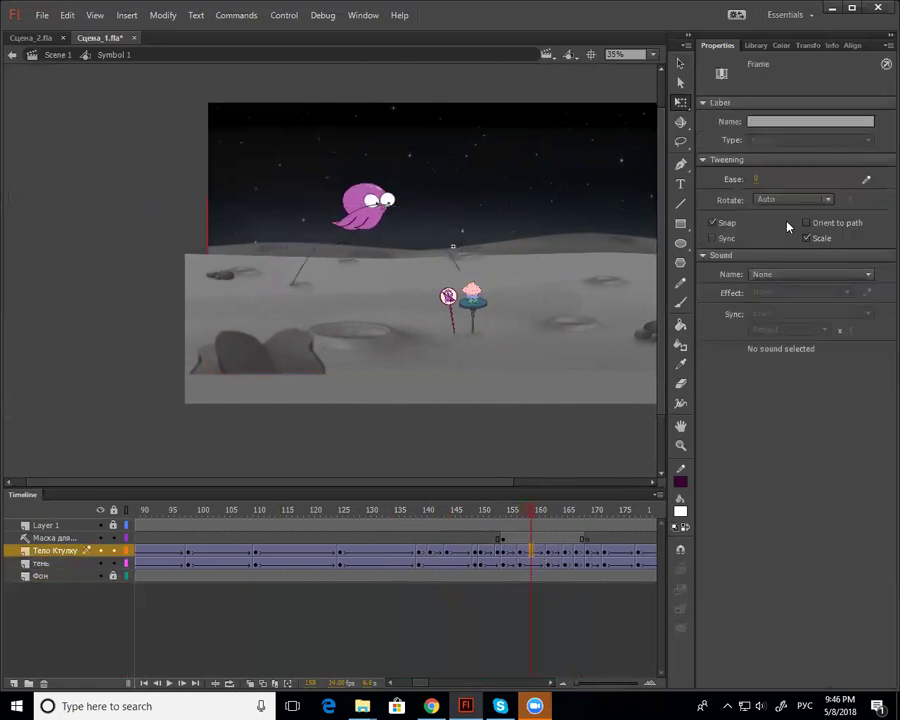
drag(785, 174, 844, 197)
Remove frames 155 and 156 across all layers and play back the jump
drag(496, 524, 508, 527)
click(509, 551)
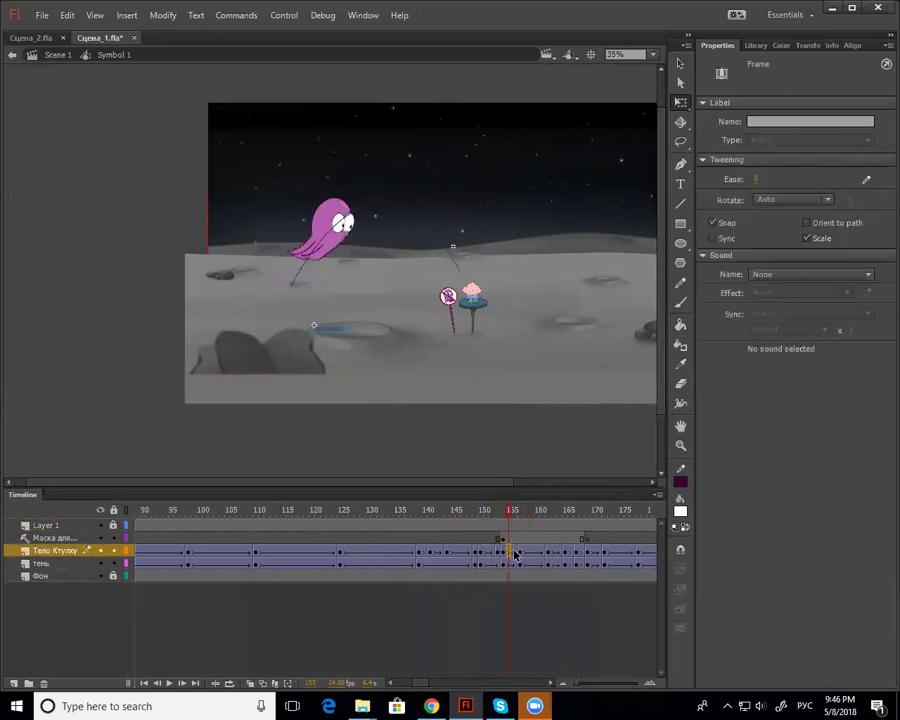
click(515, 551)
click(510, 552)
drag(511, 584, 515, 584)
key(shift+F5)
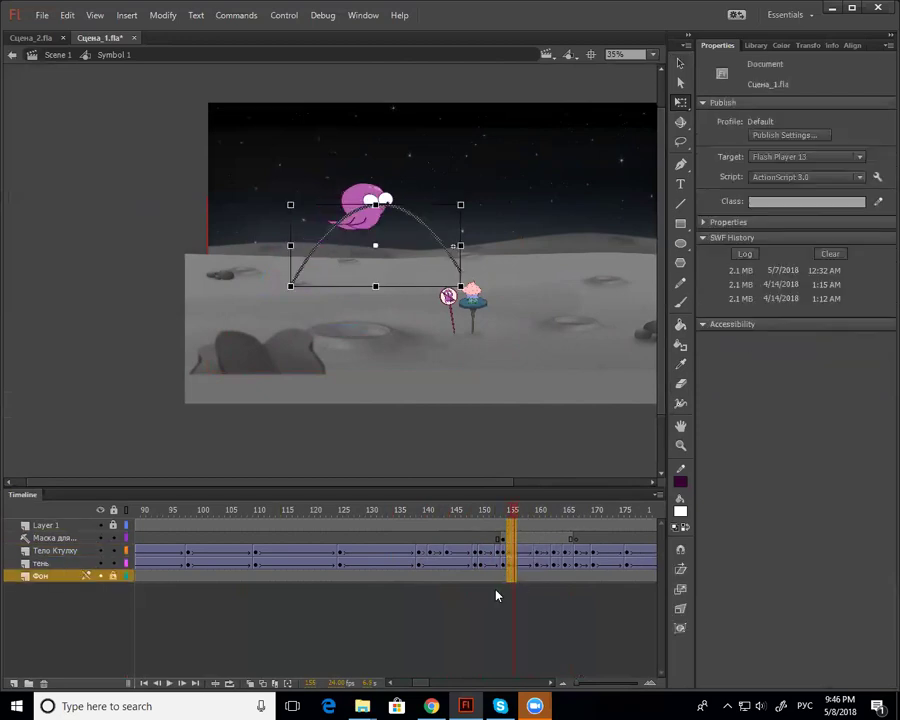
click(486, 511)
key(Return)
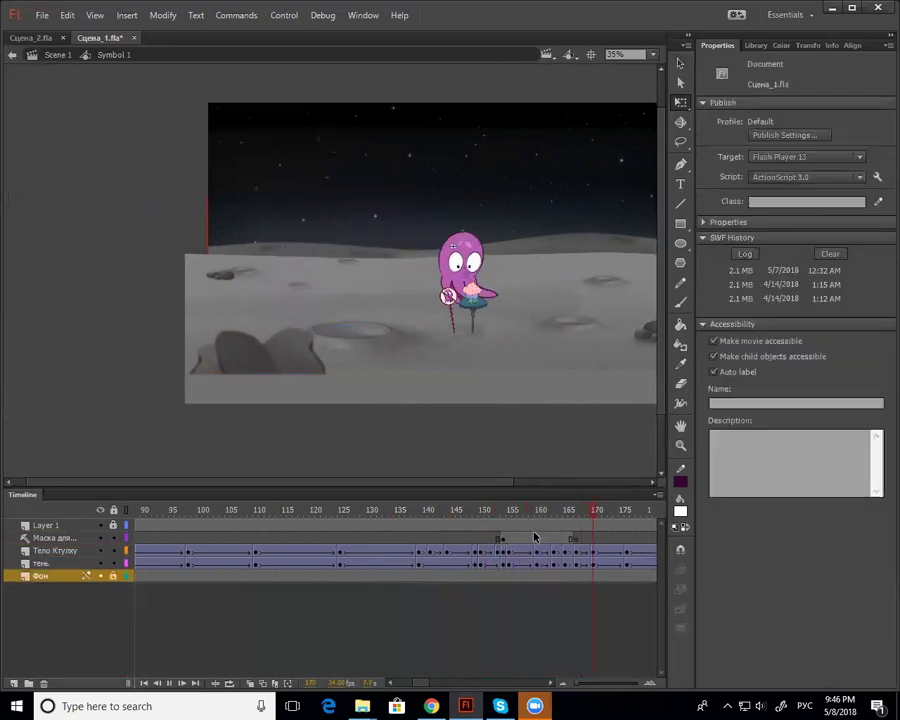
Set the body instance's looping to Single Frame at the frame 155 keyframe and review the jump up to frame 160
click(508, 551)
click(490, 250)
click(809, 249)
click(795, 296)
click(491, 511)
key(Return)
drag(508, 512, 538, 557)
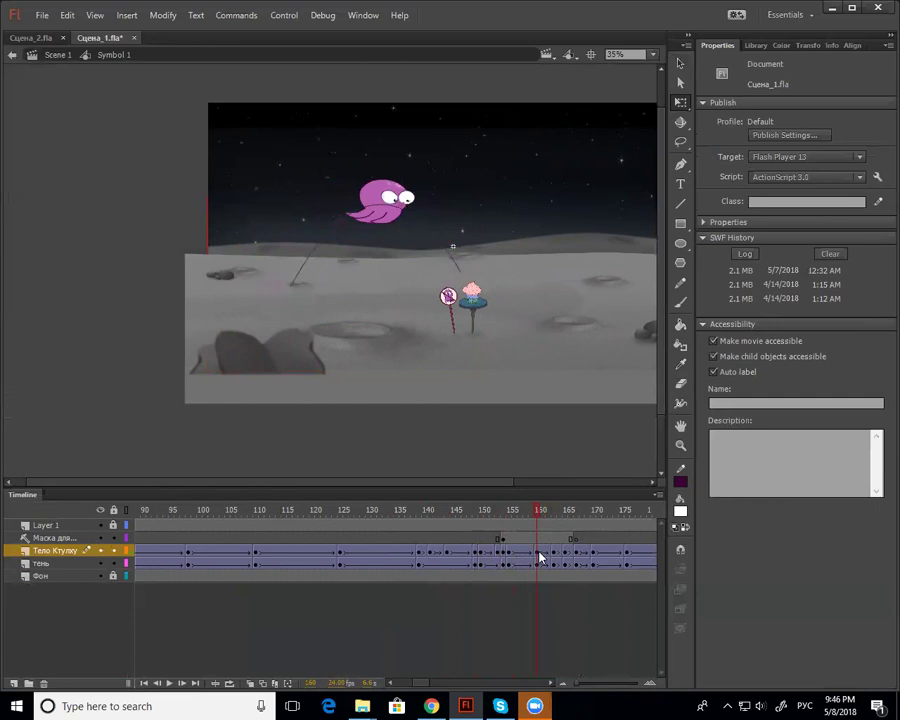
Add a body keyframe at frame 161, then insert five frames at frame 160 across all layers to lengthen the jump's peak
drag(536, 513, 553, 523)
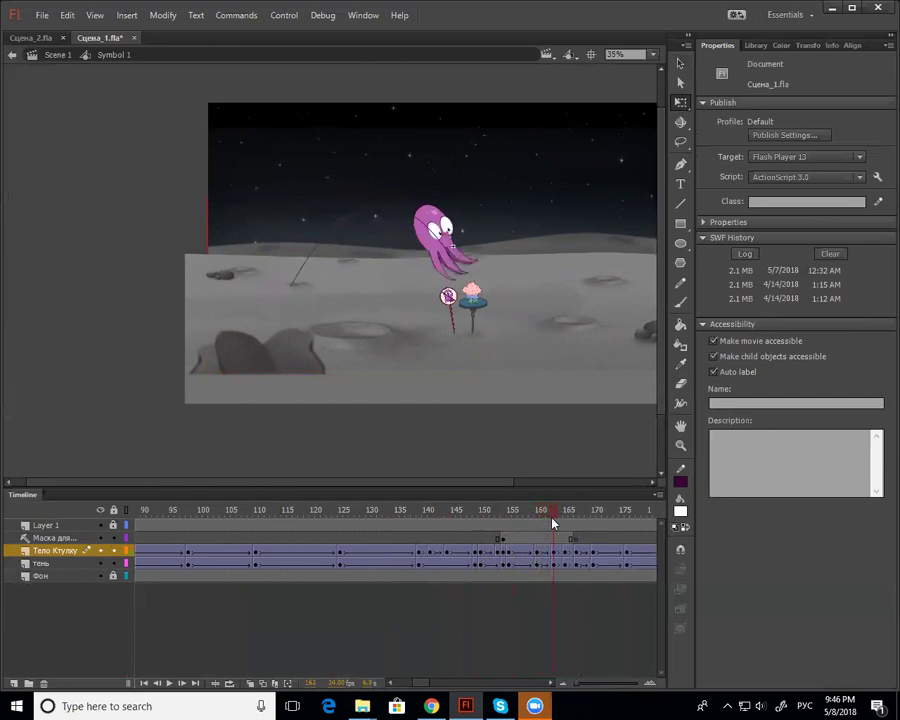
click(537, 556)
click(543, 555)
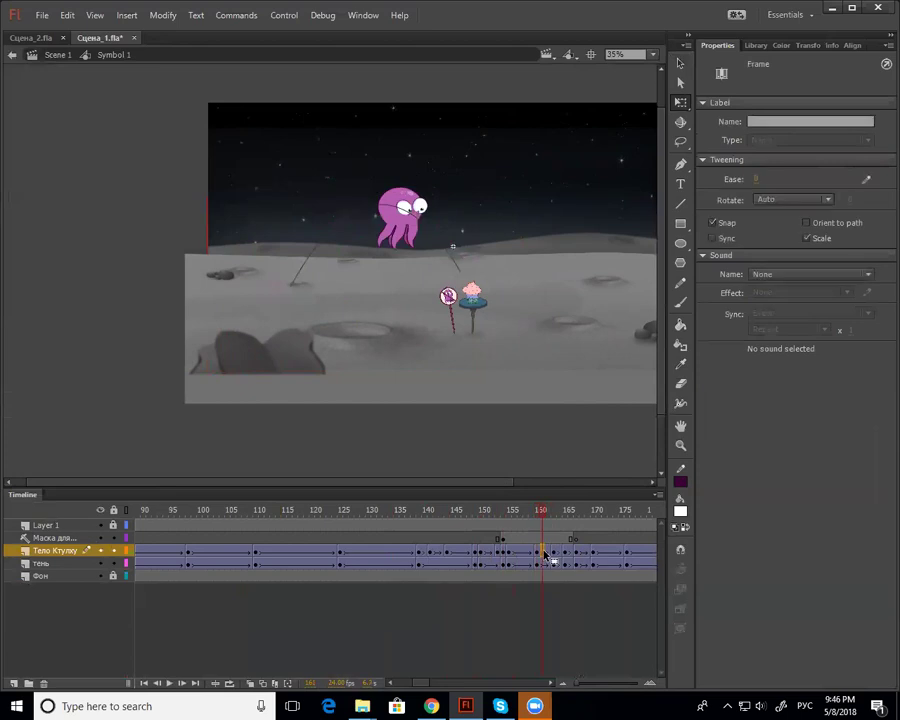
click(537, 551)
click(537, 563)
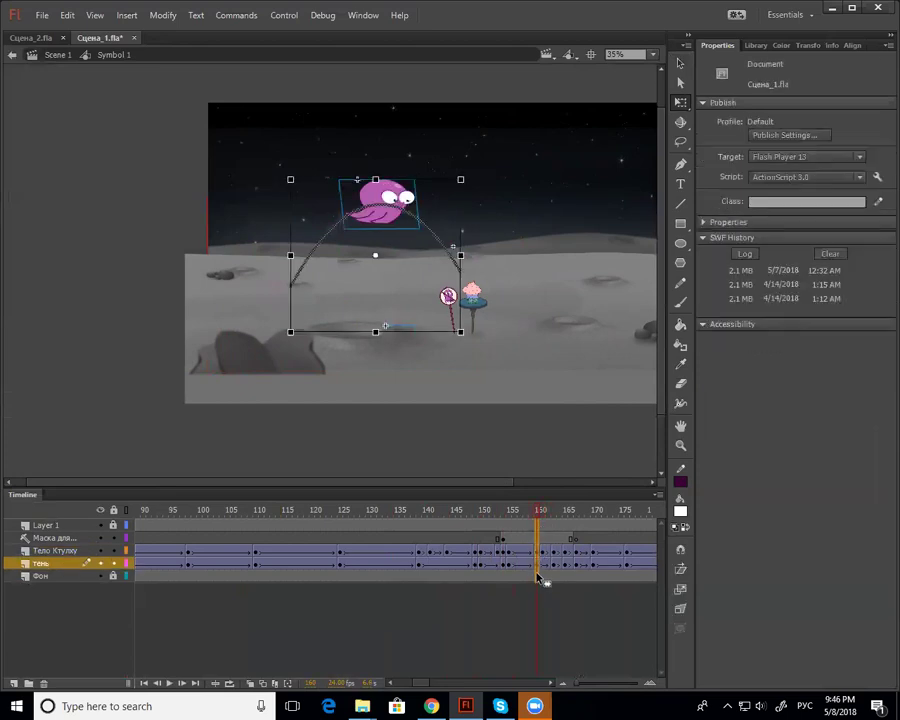
drag(542, 516, 572, 524)
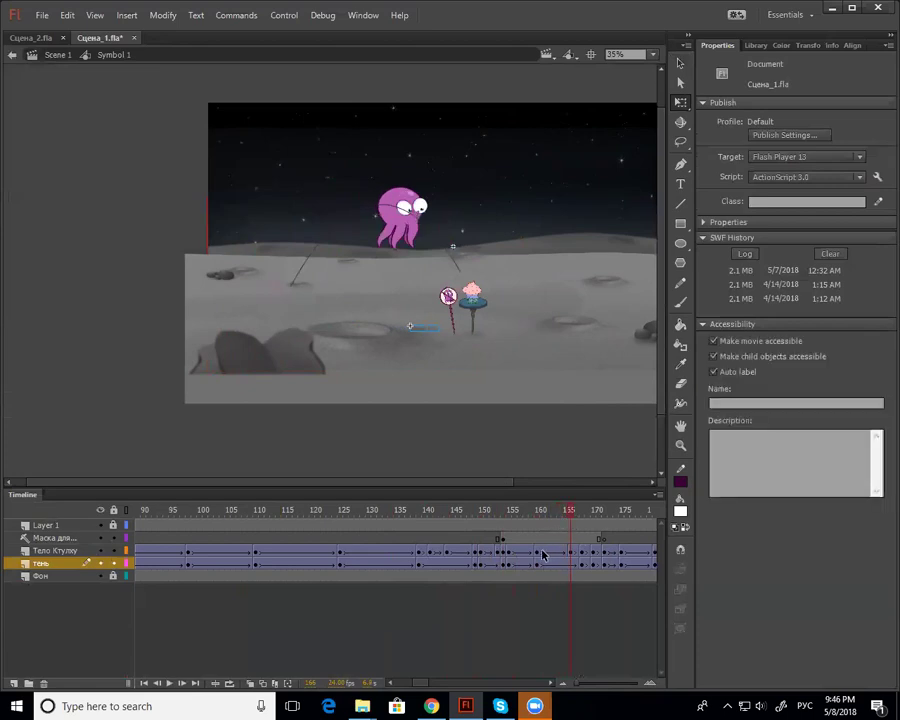
Set the body instance's looping to Single Frame at the frame 160 keyframe and duplicate that keyframe to frame 166
click(537, 551)
click(398, 197)
click(800, 247)
click(782, 293)
click(537, 552)
drag(538, 556, 570, 556)
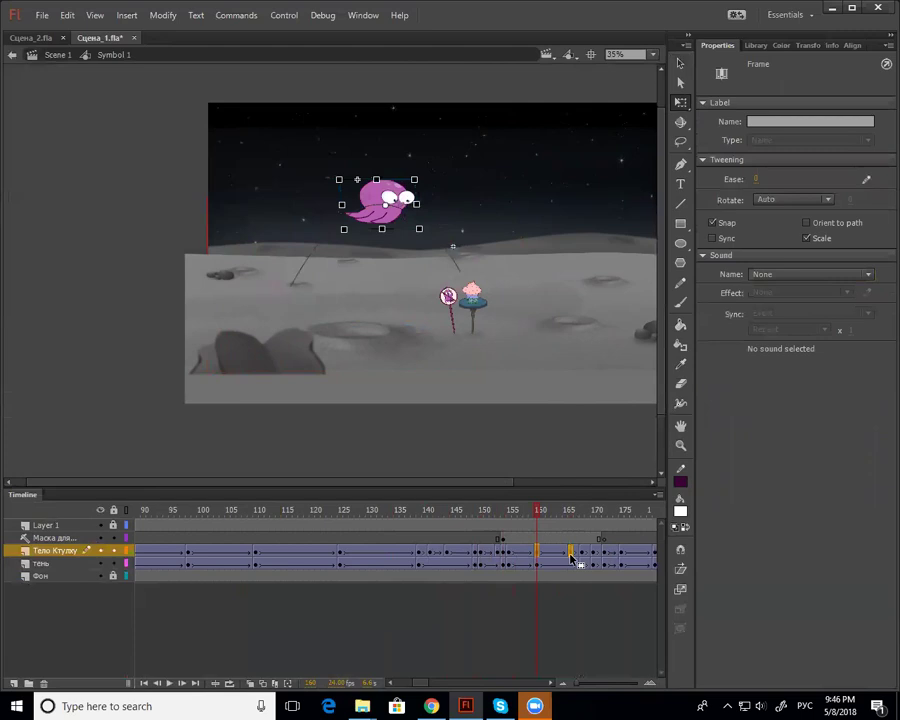
Shift and reshape the body at the frame 166 keyframe, adjust the easing of the tween leading into it and play back the jump
click(424, 210)
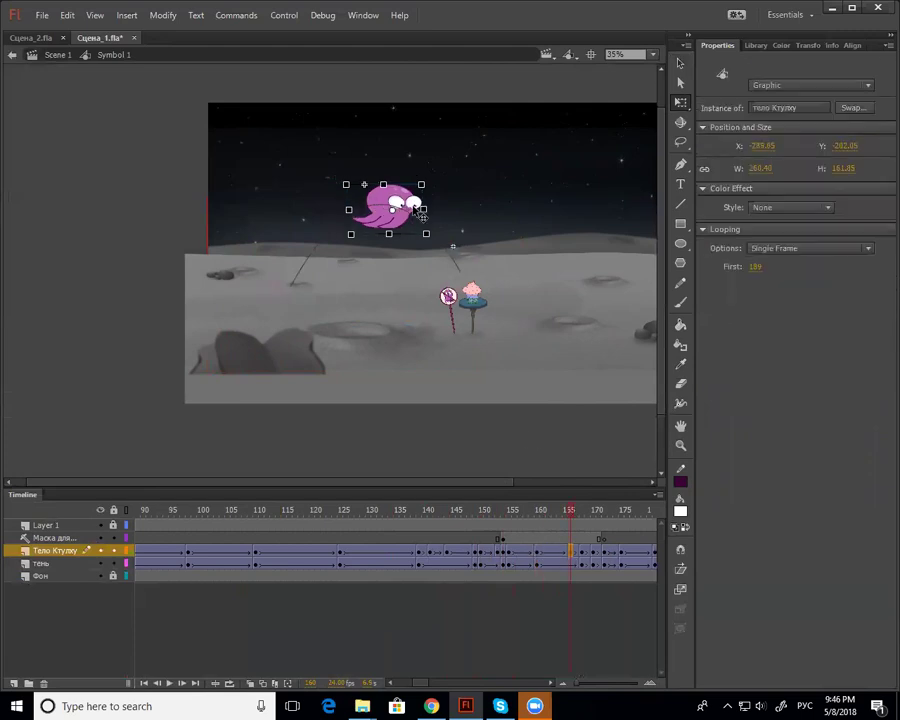
mouse_move(424, 210)
mouse_down()
mouse_move(440, 194)
mouse_move(430, 207)
mouse_up()
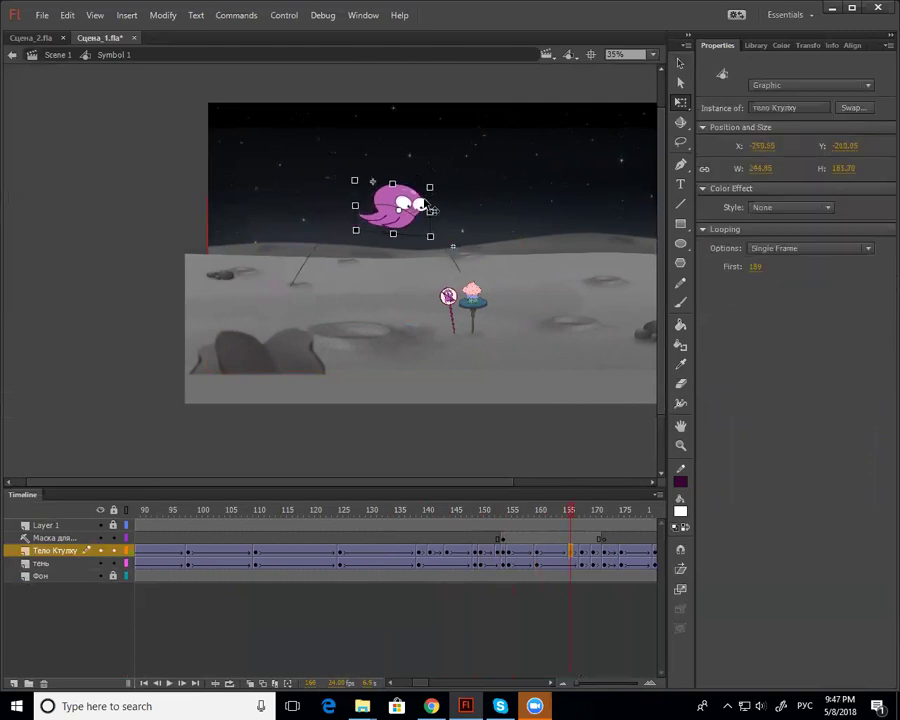
click(554, 551)
drag(760, 179, 866, 207)
key(Return)
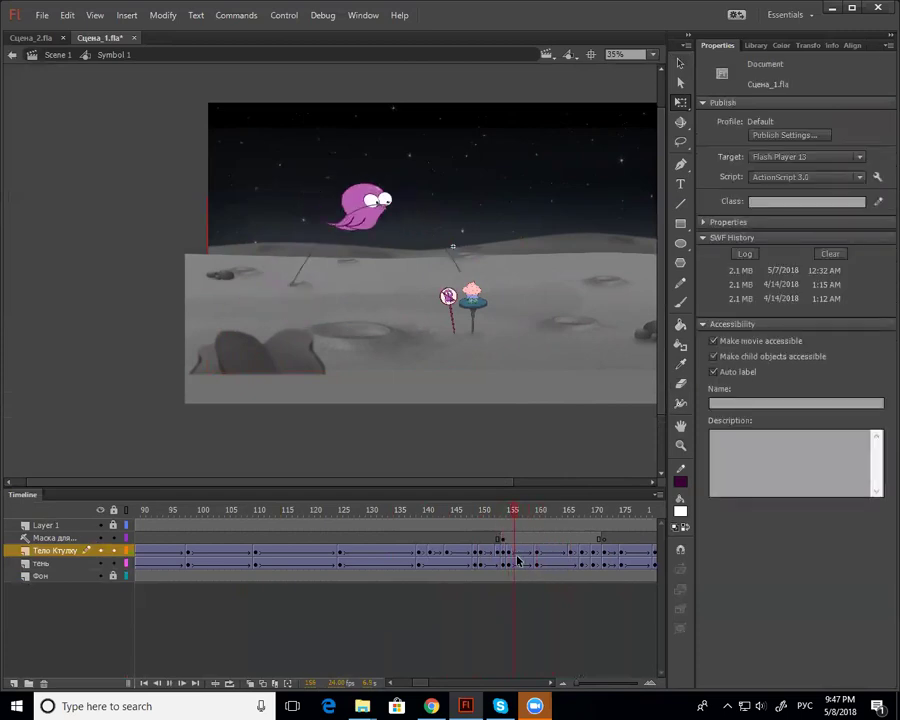
Shorten the fall by removing frame 167 and then frame 168 across all layers
click(574, 532)
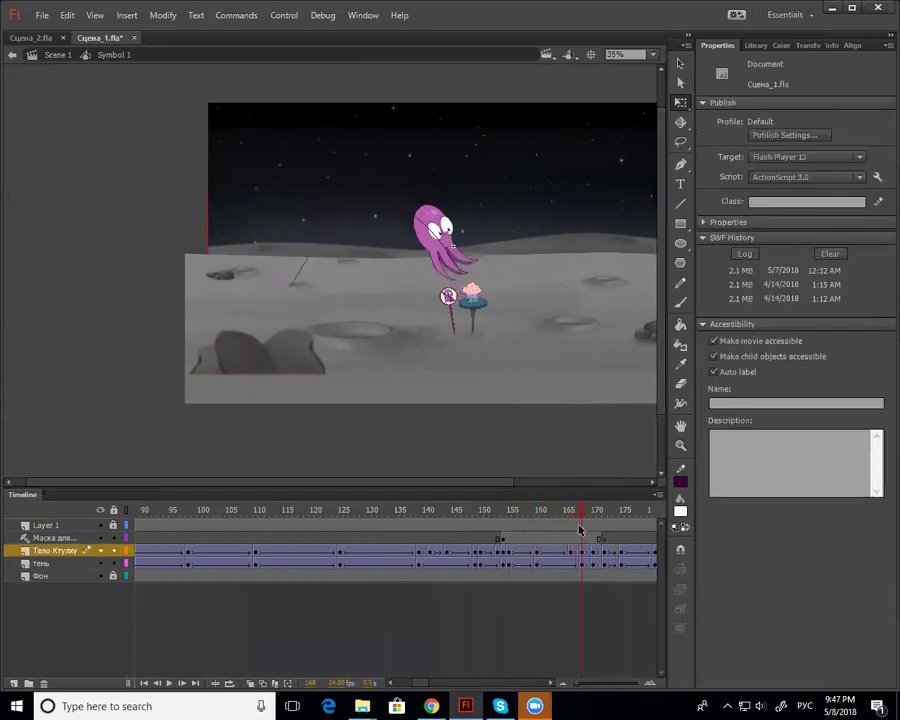
drag(577, 581, 575, 582)
key(shift+F5)
drag(580, 516, 580, 582)
key(shift+F5)
Review the landing up to frame 172 and remove frames 169 to 172 across all layers
click(593, 514)
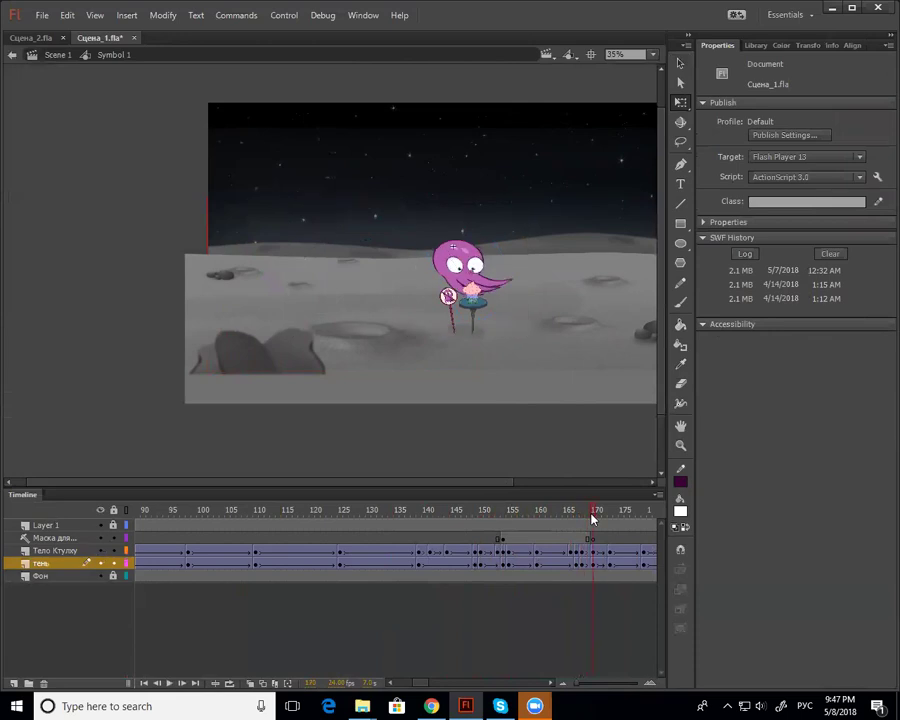
drag(593, 516, 604, 521)
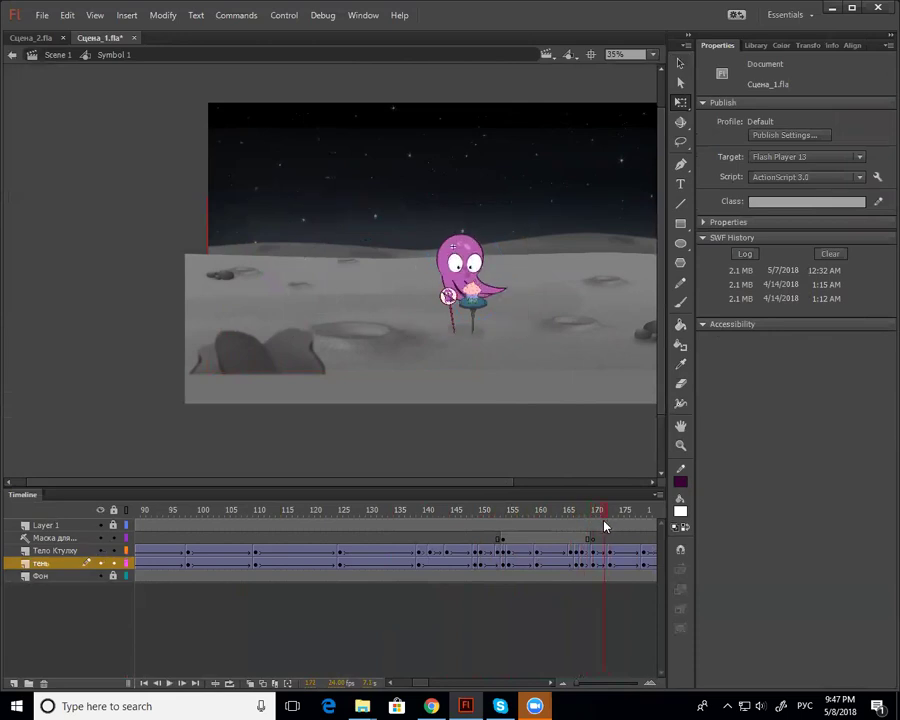
click(585, 580)
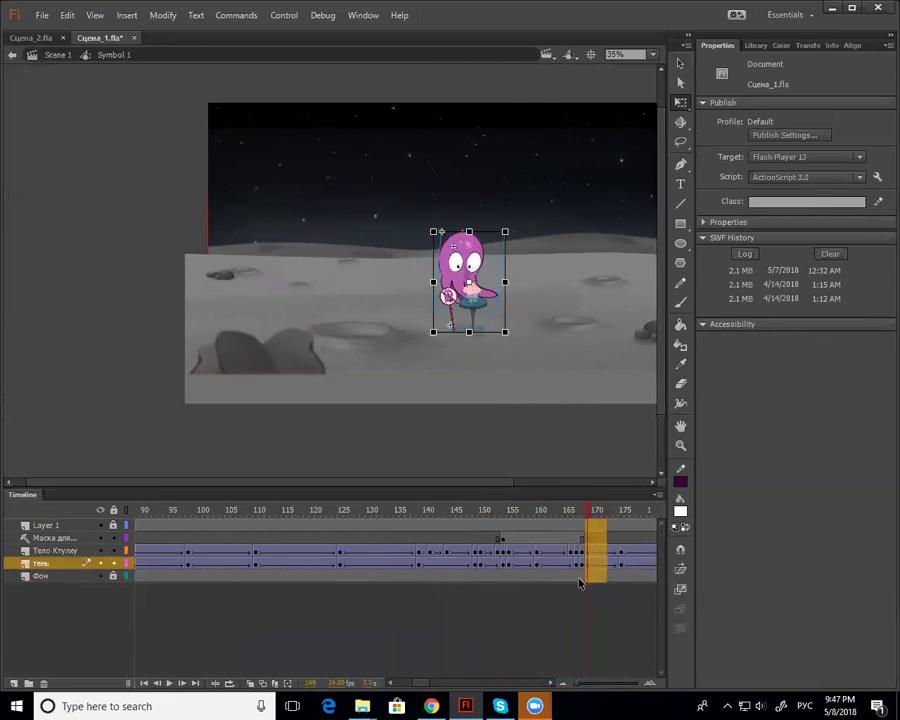
Reposition the body slightly at the frame 169 and frame 175 keyframes
click(584, 521)
click(588, 538)
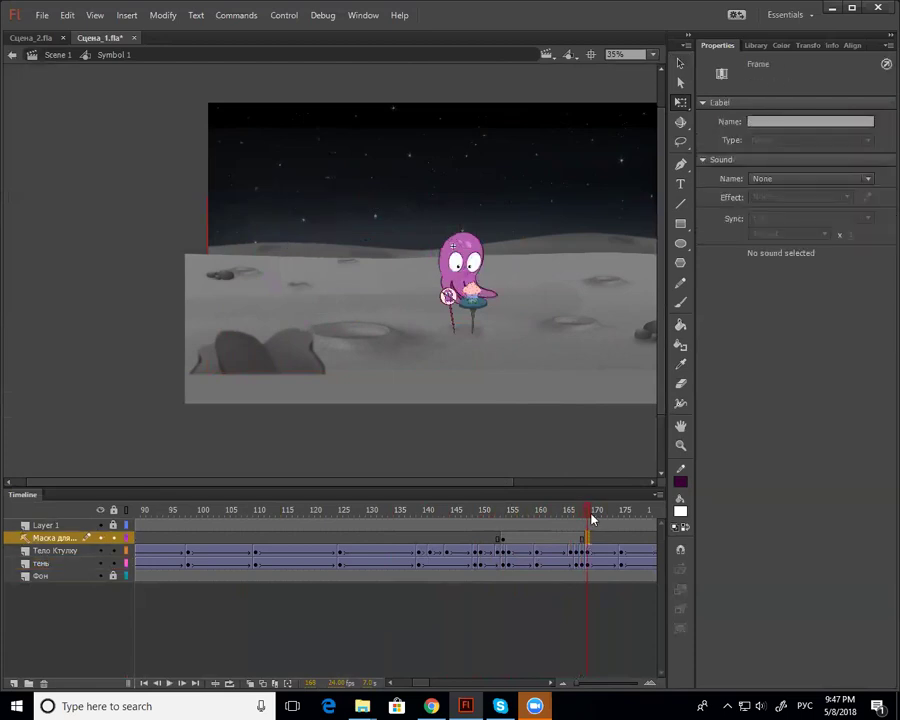
click(485, 268)
click(621, 551)
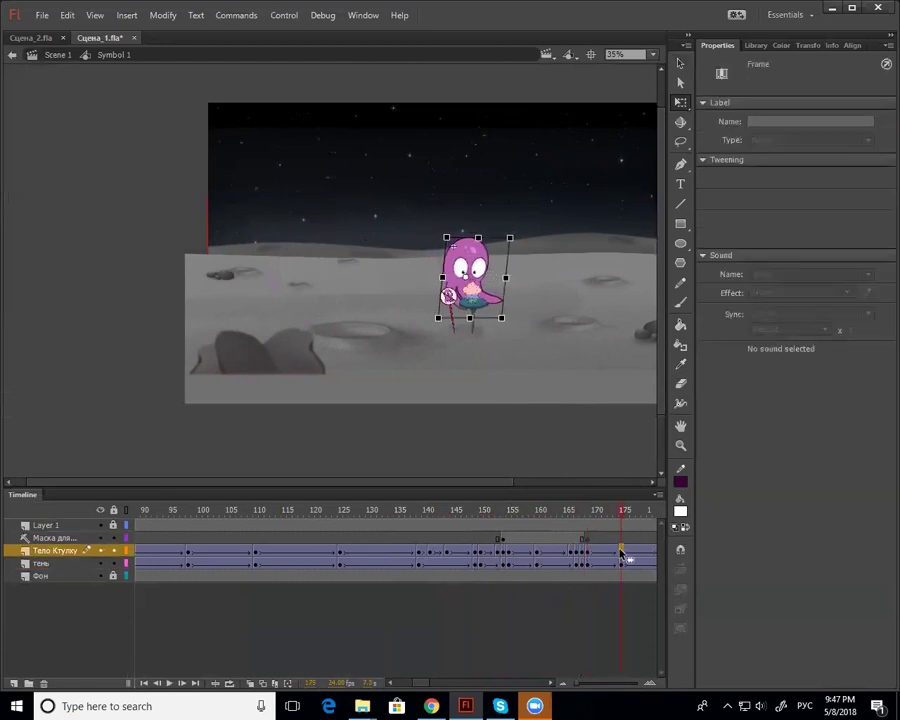
click(470, 258)
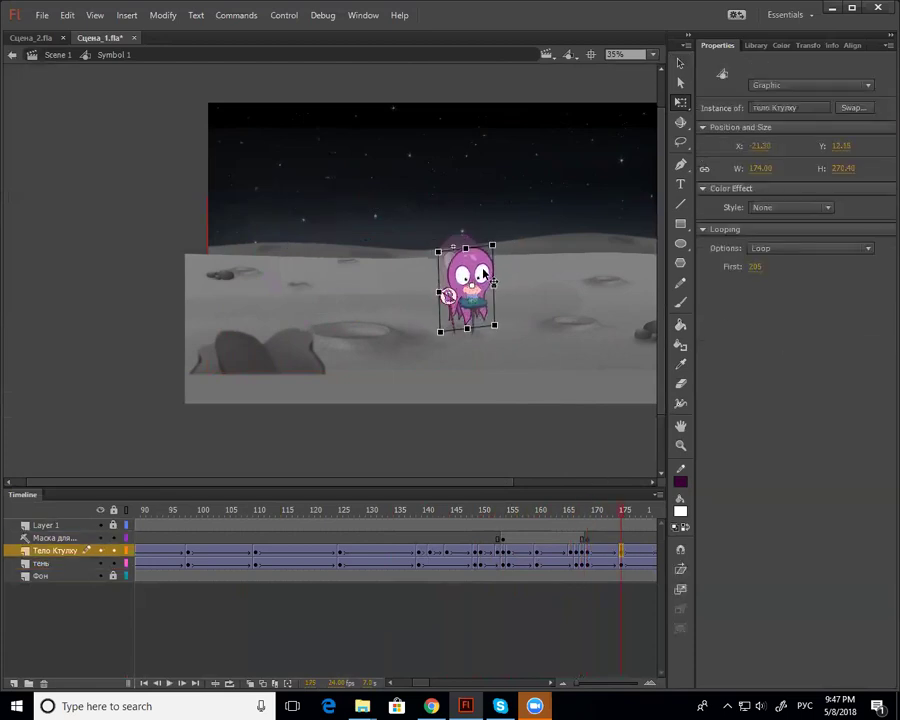
Adjust the easing of the body tween between frames 169 and 175
click(598, 526)
click(610, 538)
click(604, 551)
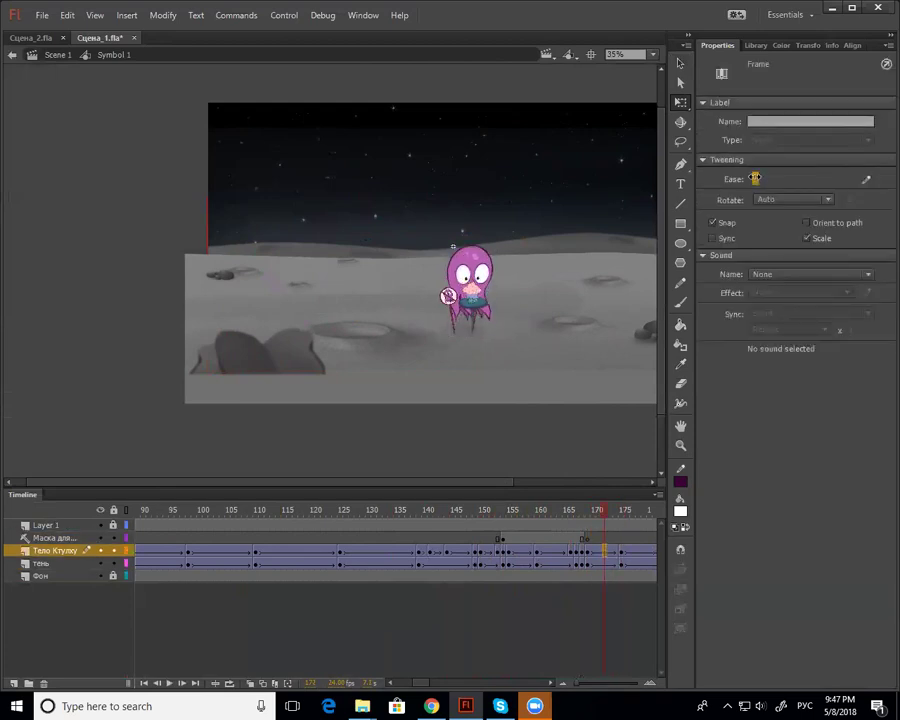
drag(754, 178, 697, 363)
Review the poses after the landing and nudge the body slightly upward at the frame 190 keyframe
drag(586, 524, 436, 555)
click(436, 555)
click(485, 548)
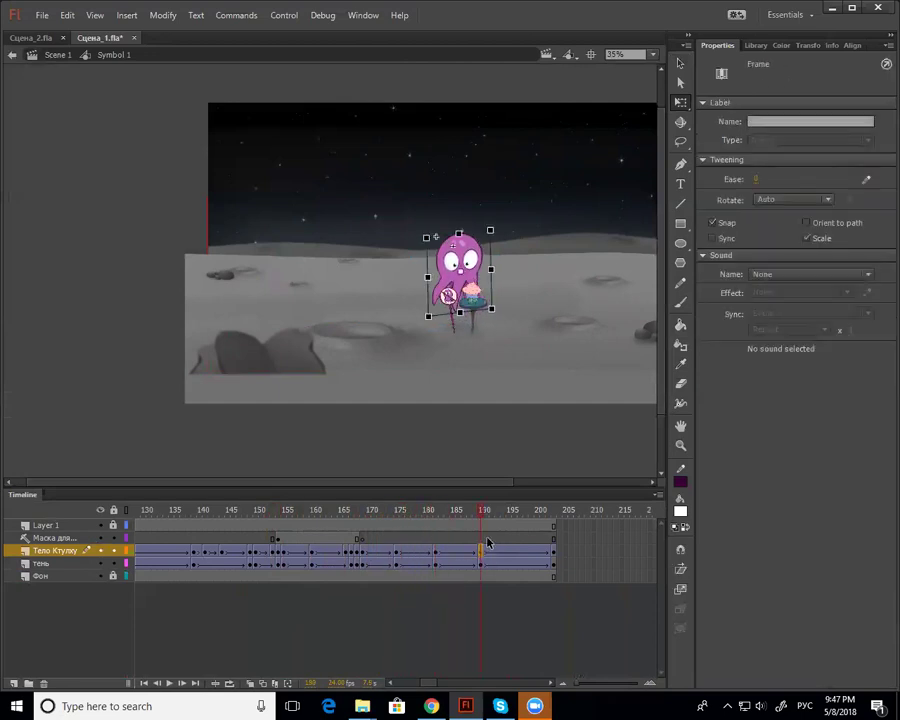
click(478, 275)
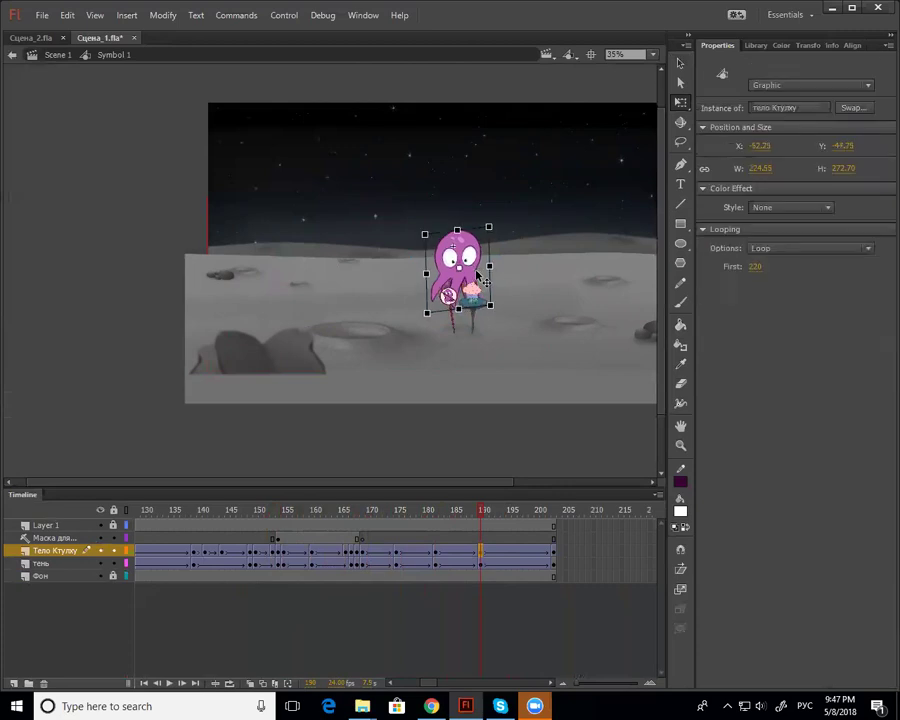
click(554, 537)
Play back the jump and landing from around frame 160 to the end of the symbol's timeline
click(322, 551)
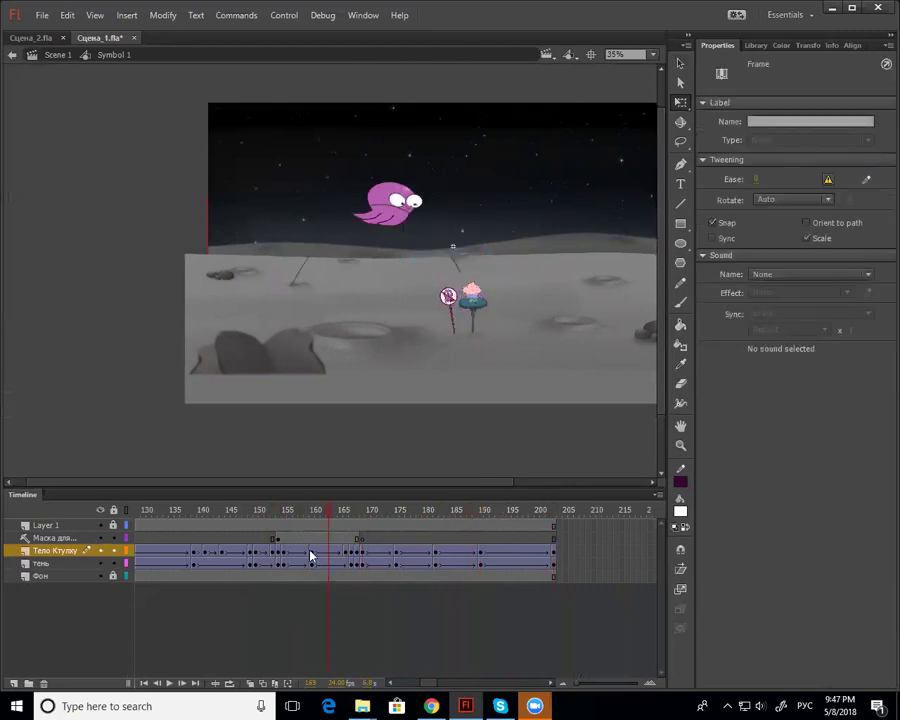
click(528, 625)
key(Return)
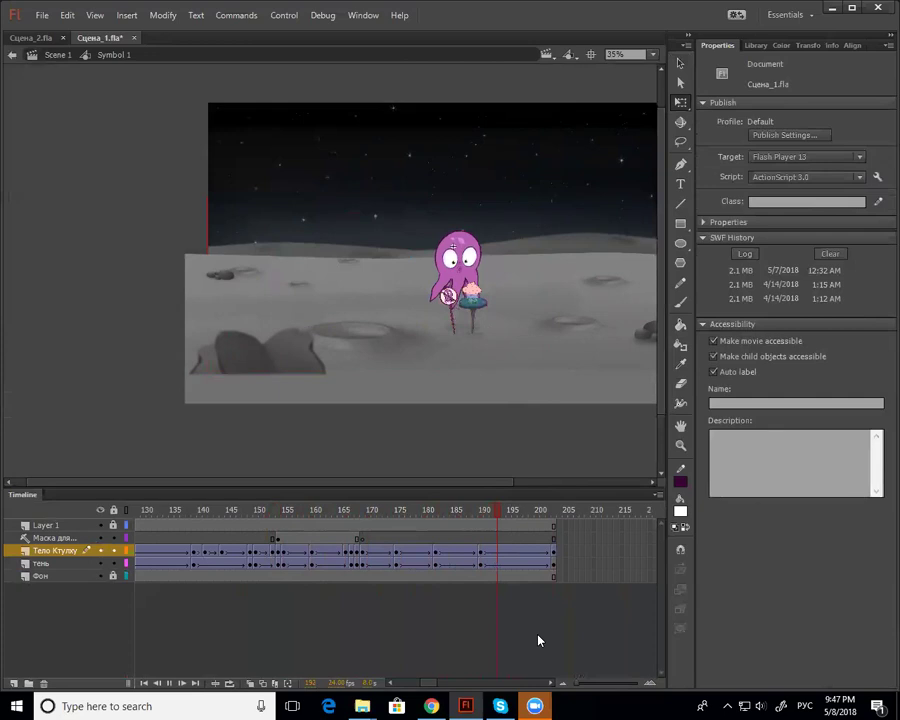
Return to Scene 1, frame the whole camera area and play back the jump there
click(94, 145)
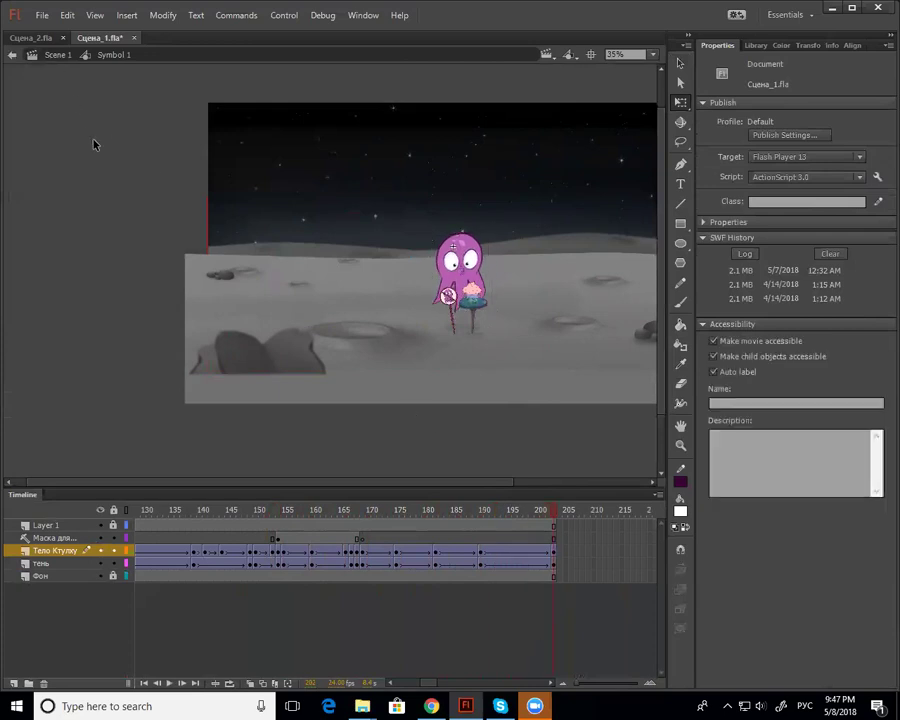
alt+click(257, 294)
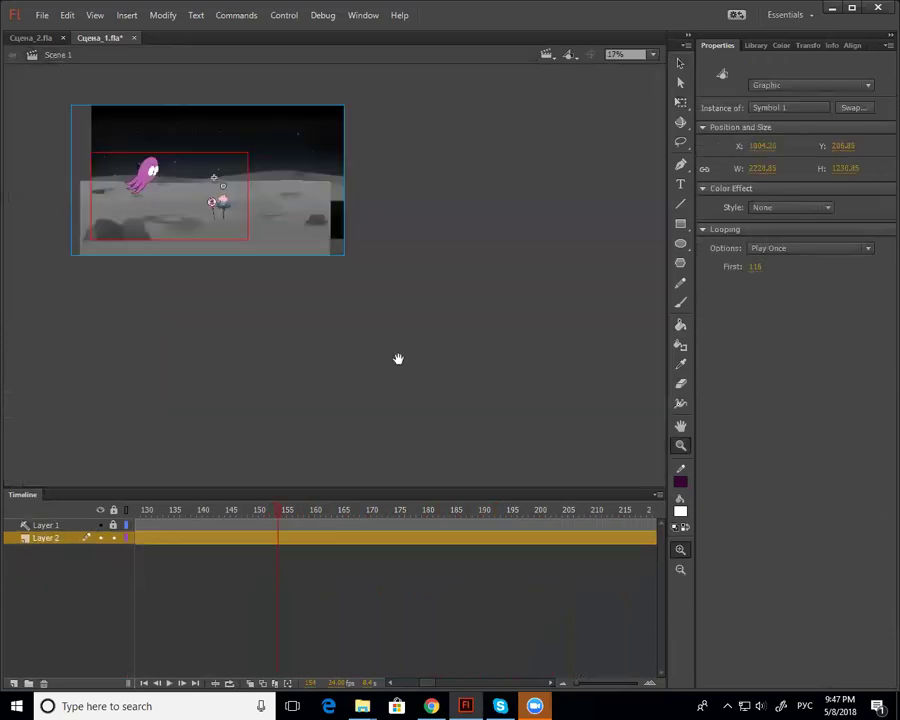
click(156, 171)
drag(407, 330, 405, 325)
drag(172, 513, 47, 597)
key(Return)
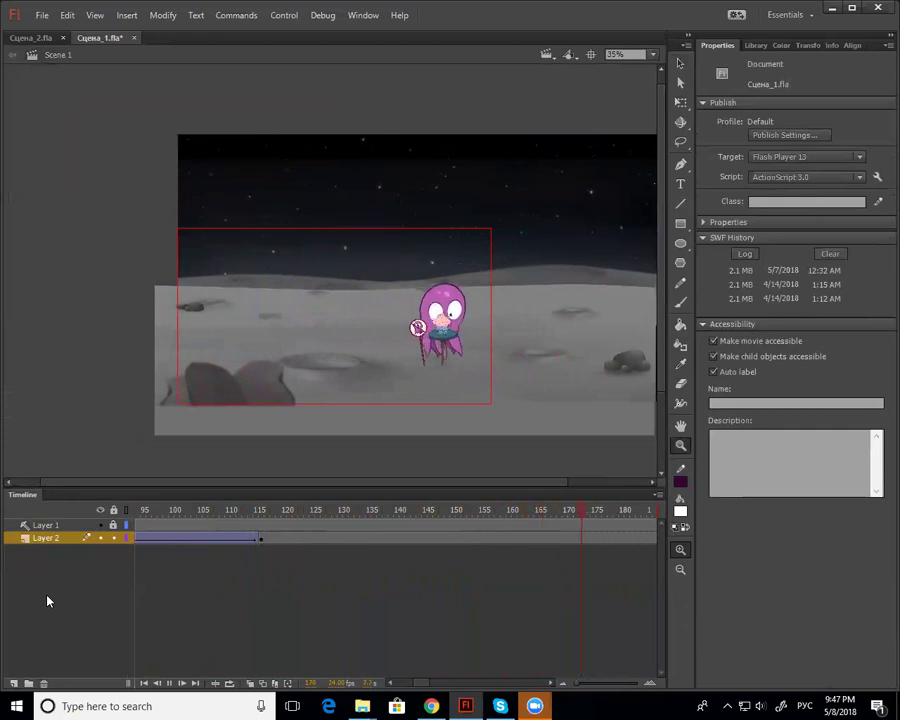
Insert Layer 2 keyframes at frames 153 and 164 and move the scene instance to X 716.75, Y 428.20 at frame 164
drag(267, 516, 532, 528)
click(469, 538)
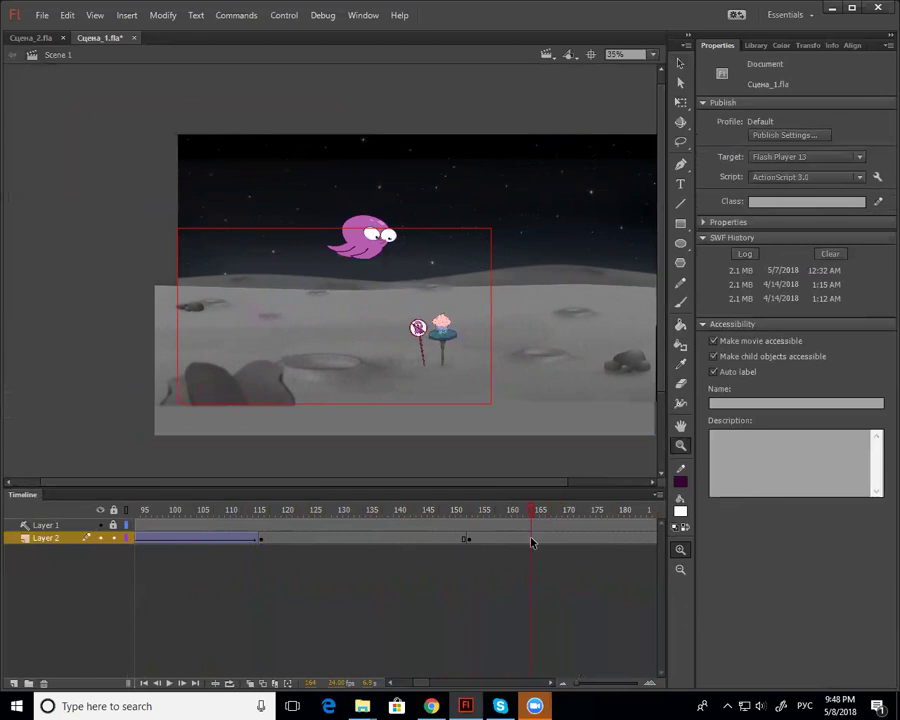
click(532, 539)
key(F6)
key(v)
drag(516, 326, 455, 385)
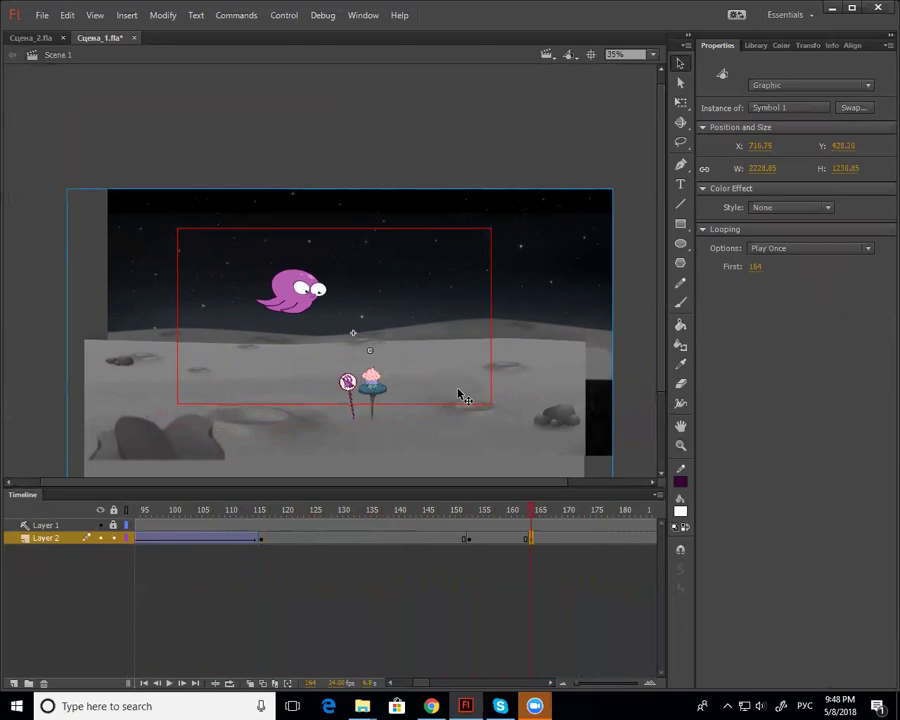
Insert a Layer 2 keyframe at frame 173 and shift the scene instance left and slightly up
drag(560, 511, 582, 533)
click(582, 538)
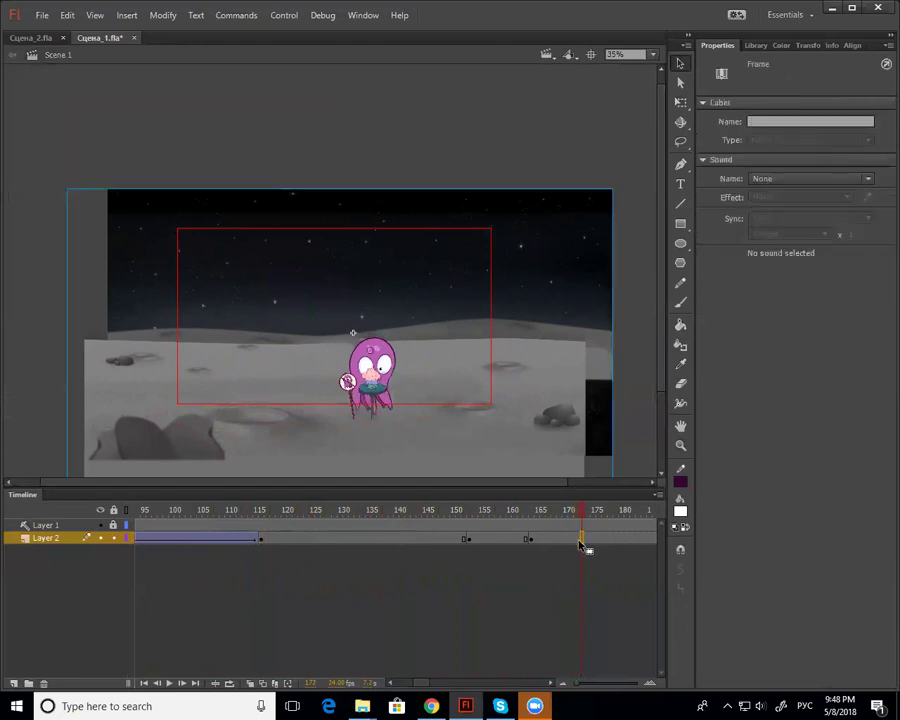
drag(474, 412, 431, 393)
Create classic tweens on Layer 2 between the keyframes at frames 153, 164 and 173
drag(556, 540, 502, 538)
right_click(514, 538)
click(590, 200)
Try a negative ease on the Layer 2 tween between frames 153 and 164 and review the pan
click(497, 538)
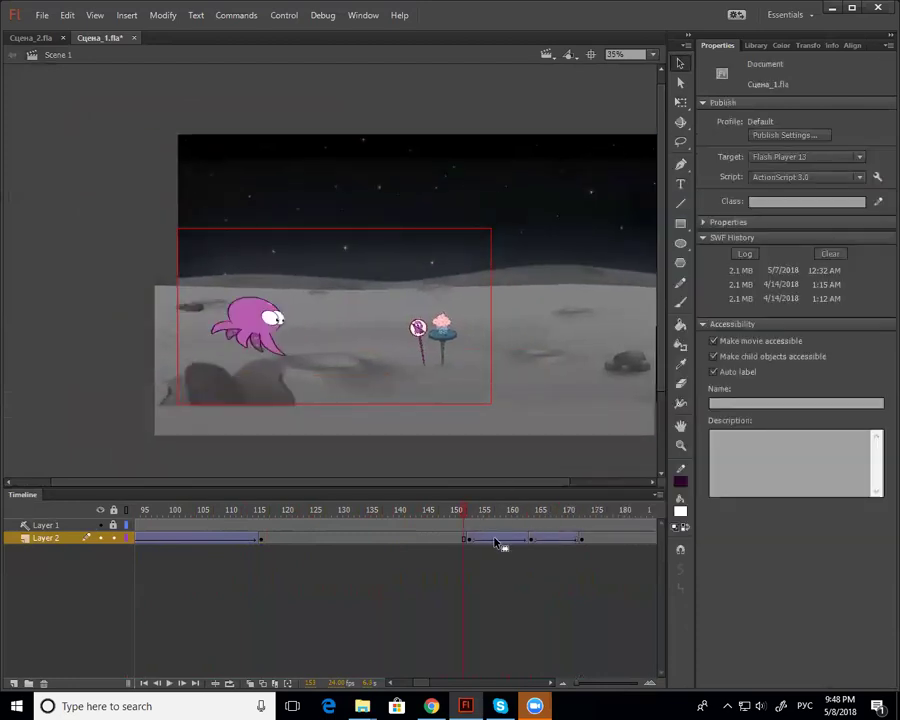
drag(768, 178, 735, 183)
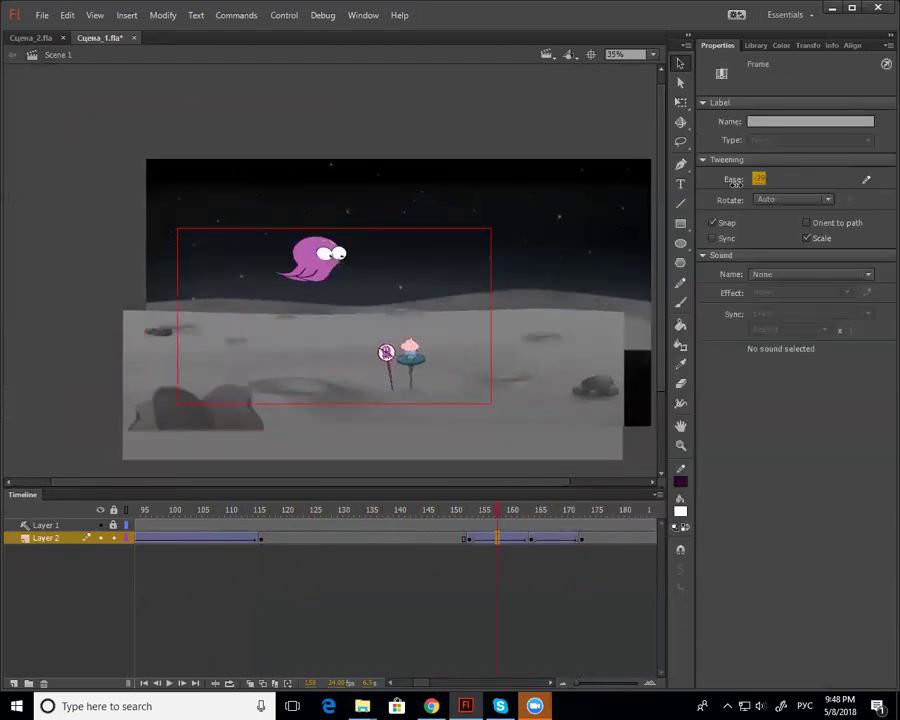
drag(462, 510, 478, 596)
click(501, 538)
drag(471, 525, 514, 530)
Apply an ease-out to the Layer 2 tween between frames 153 and 164 and play it back
click(502, 540)
drag(758, 179, 880, 183)
key(Return)
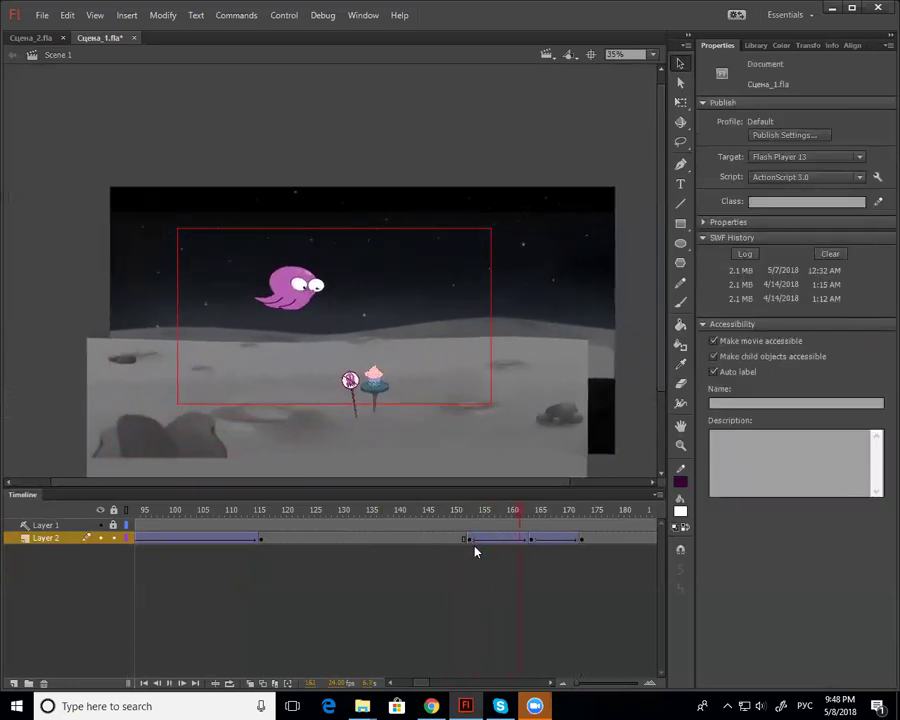
Move the scene instance down at frame 154 and down-left at frame 155 on Layer 2, then review the pan to frame 164
drag(477, 512, 476, 521)
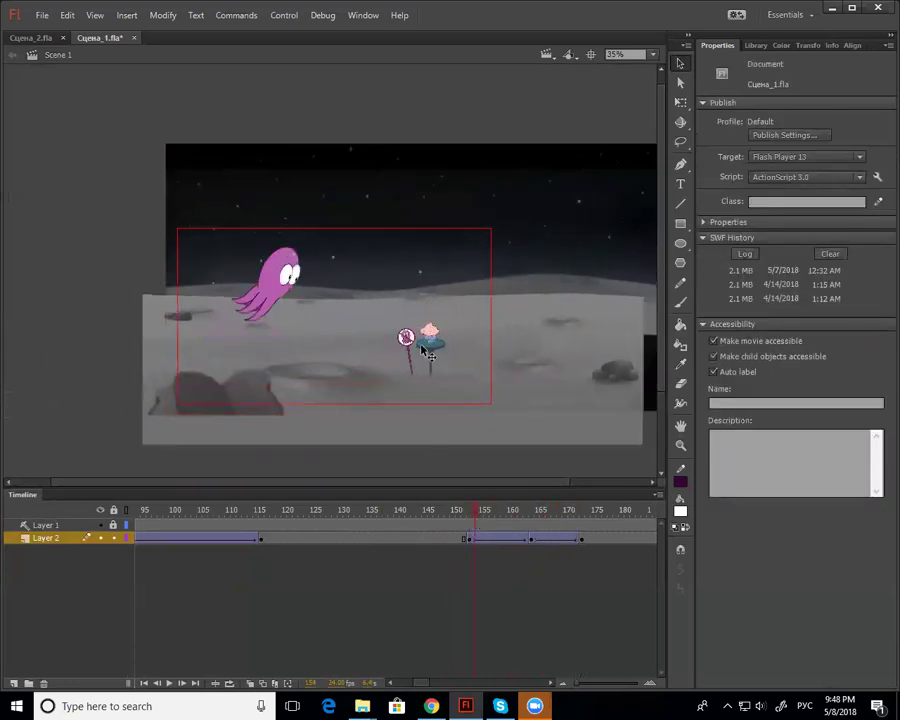
drag(474, 363, 476, 393)
mouse_move(474, 518)
mouse_down()
mouse_move(466, 518)
mouse_move(481, 517)
mouse_up()
drag(538, 412, 512, 447)
drag(482, 522, 533, 544)
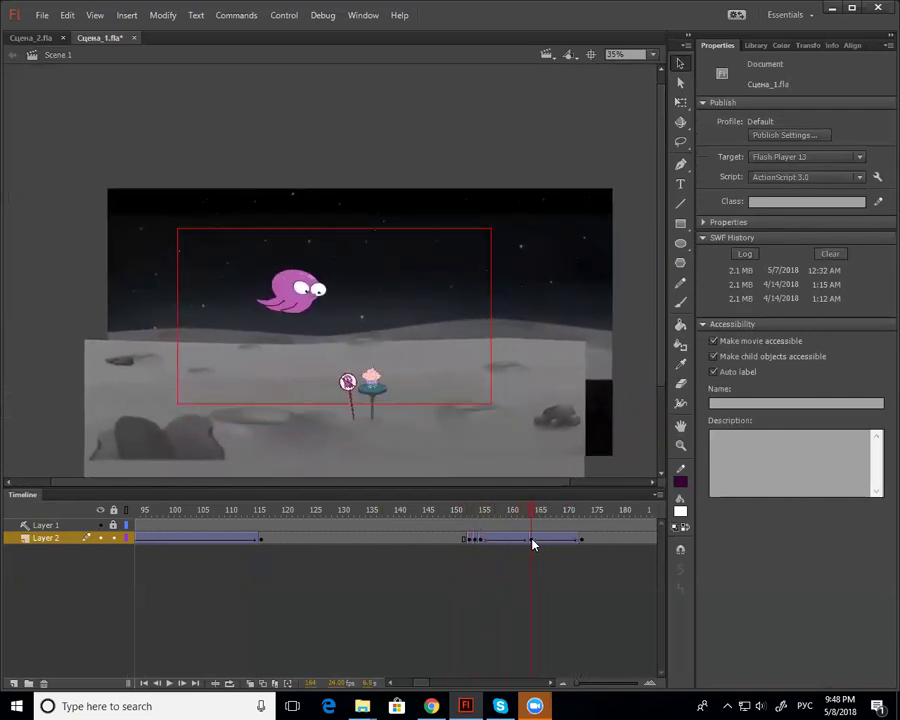
Add Layer 2 keyframes at frames 163 and 165 to smooth the pan around the jump's peak
click(533, 540)
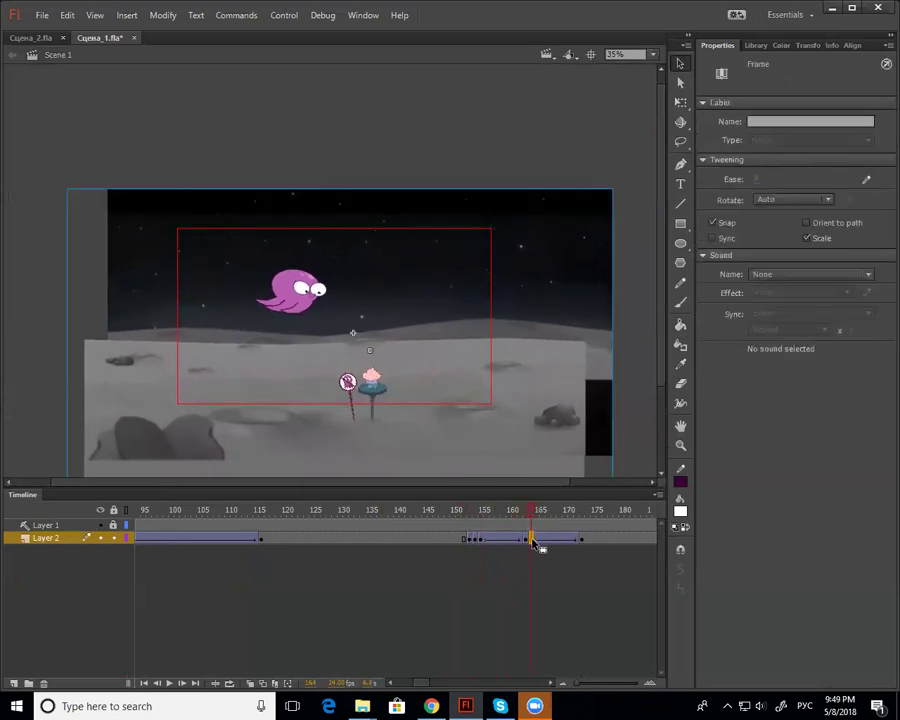
click(498, 542)
click(537, 516)
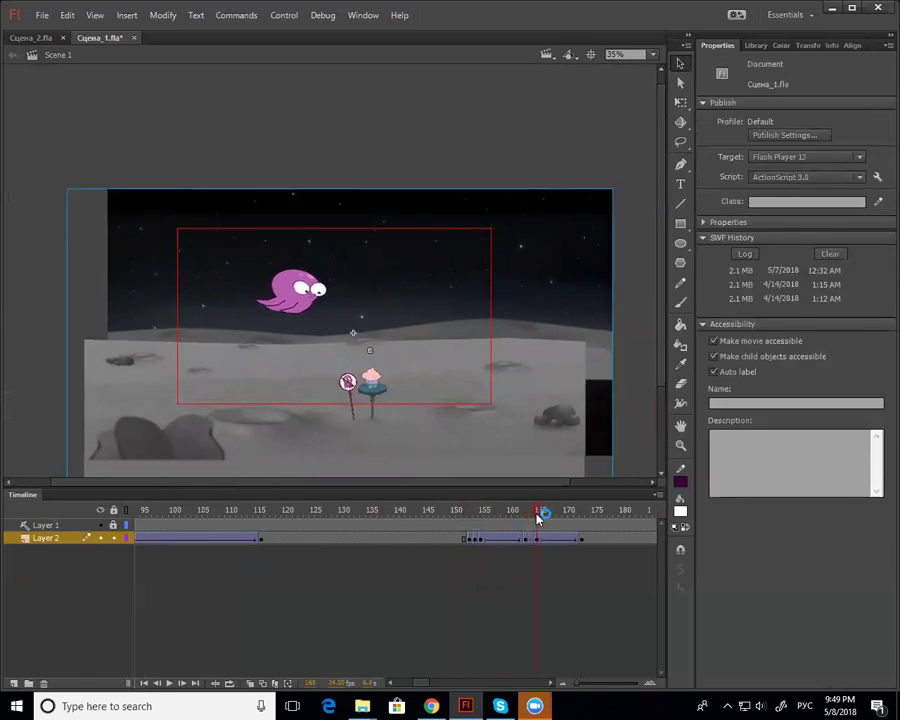
Enable Sync for the Layer 2 tweens from frame 155 to frame 172 and review the pan up to frame 167
drag(480, 538, 578, 540)
click(713, 239)
drag(476, 525, 548, 528)
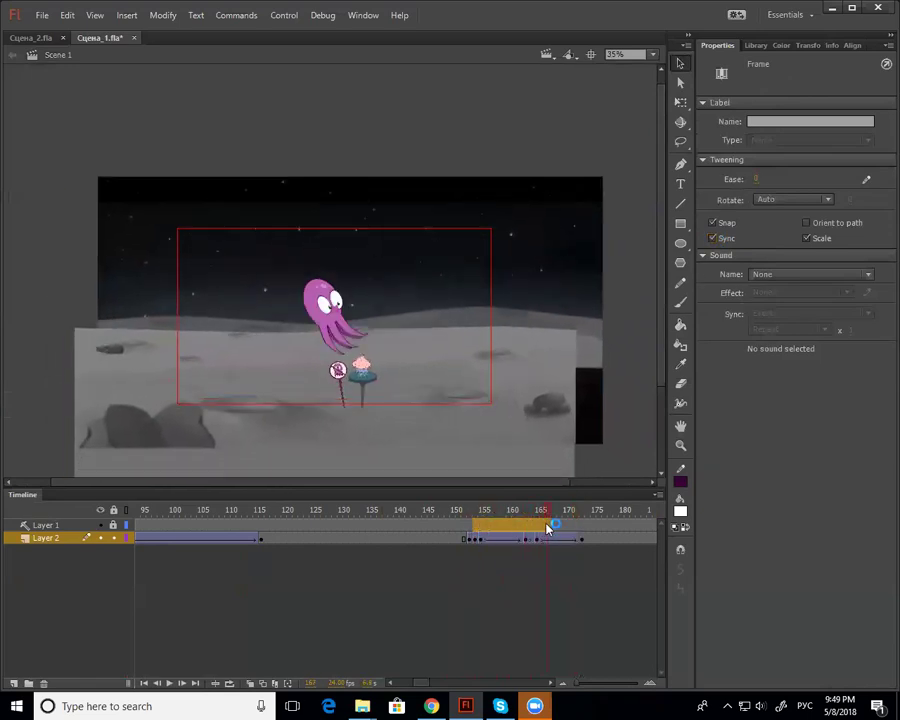
click(549, 540)
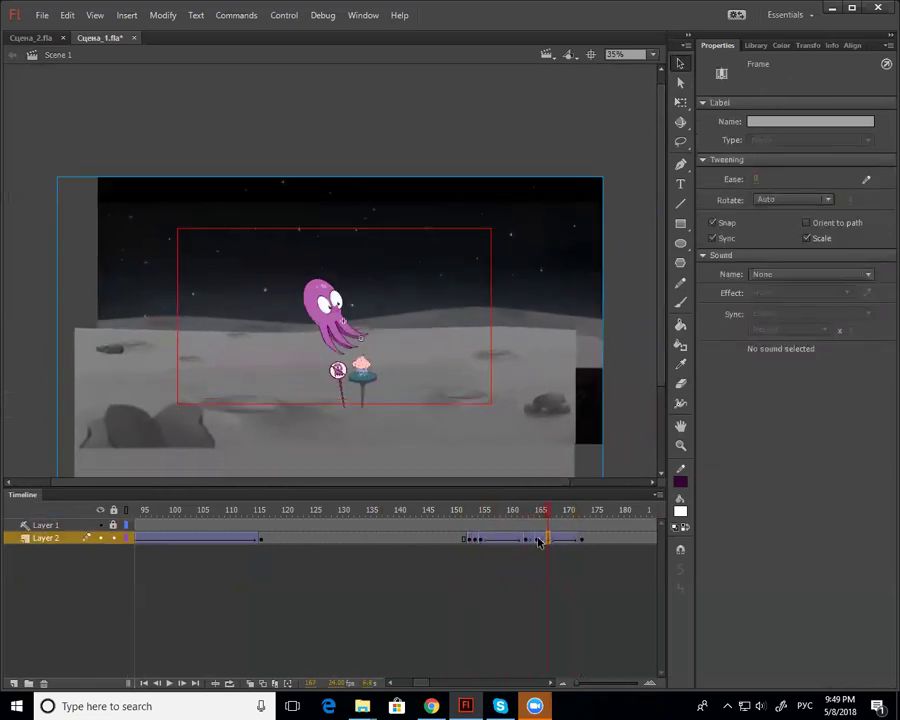
Shift the Layer 2 keyframe at frame 165 to 166, and move the scene instance up in a new keyframe at frame 168
click(538, 539)
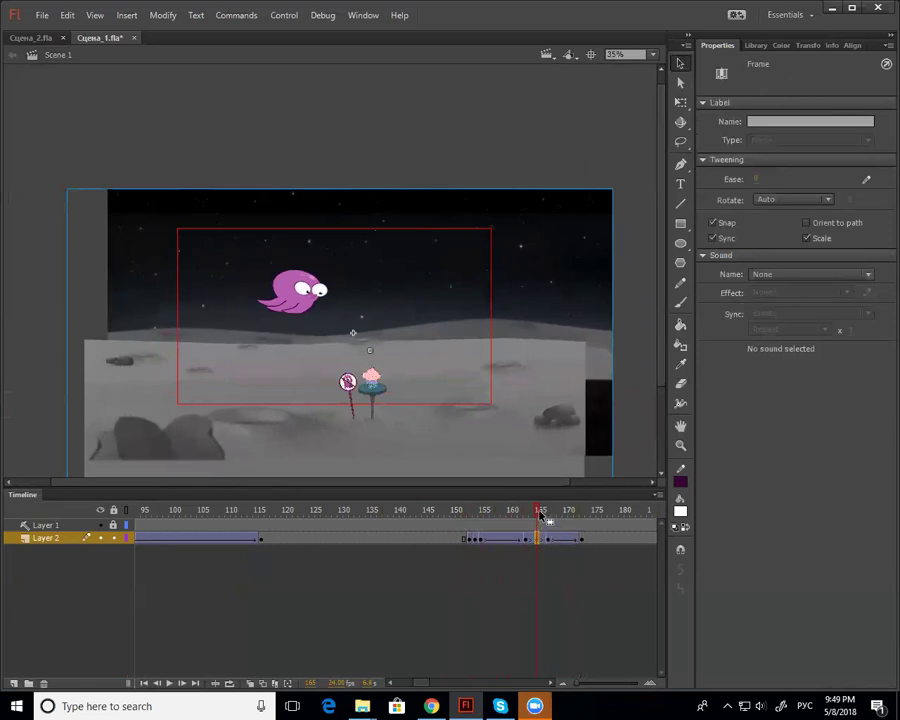
drag(540, 514, 552, 517)
drag(539, 452, 532, 422)
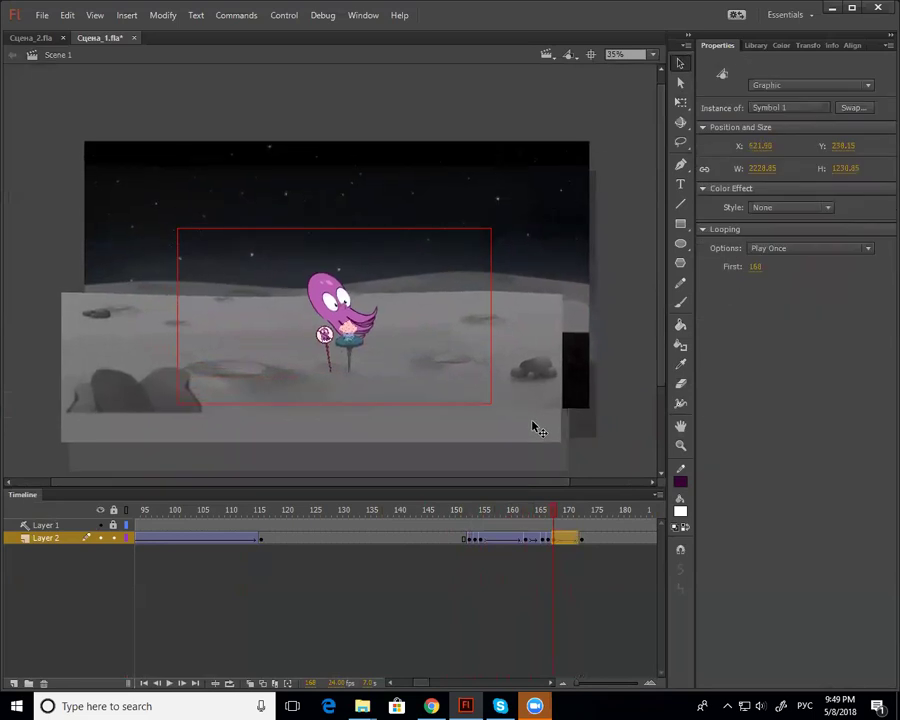
Nudge the scene instance left at frame 168 on Layer 2 and review the pan up to frame 173
mouse_move(556, 513)
mouse_down()
mouse_move(580, 521)
mouse_move(544, 514)
mouse_move(580, 524)
mouse_move(556, 533)
mouse_up()
click(554, 537)
key(Left)
key(Left)
key(Left)
key(Left)
key(Left)
key(Left)
key(Left)
key(Left)
key(Left)
key(Left)
key(Left)
key(Left)
key(Left)
key(Left)
key(Left)
click(557, 540)
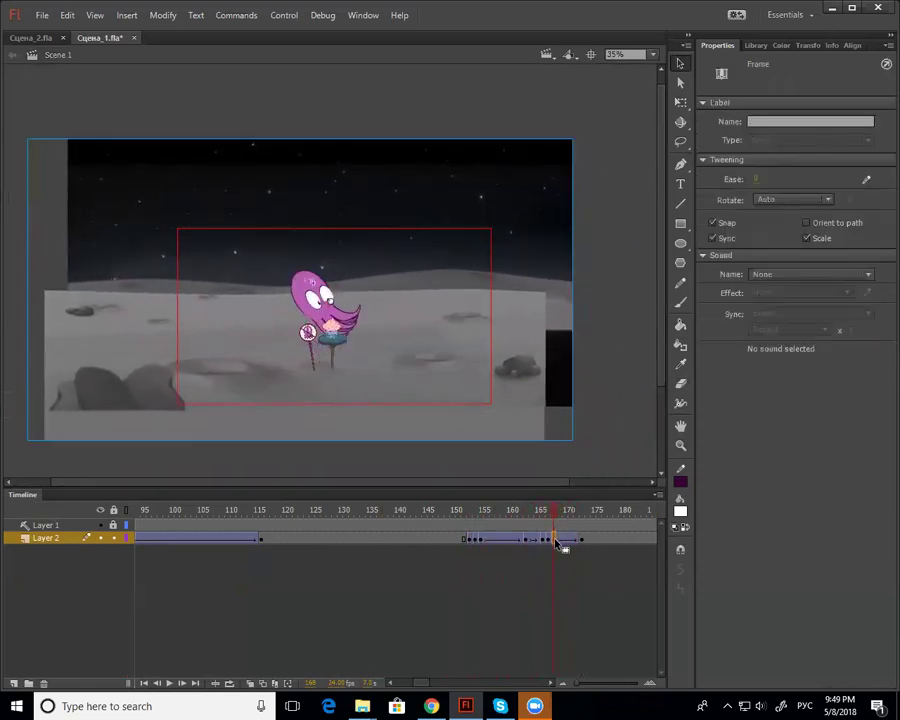
click(559, 517)
drag(559, 517, 581, 524)
Extend the landing settle on Layer 2 by adding keyframes at frames 179 and 172 and clearing the one at frame 173
click(615, 539)
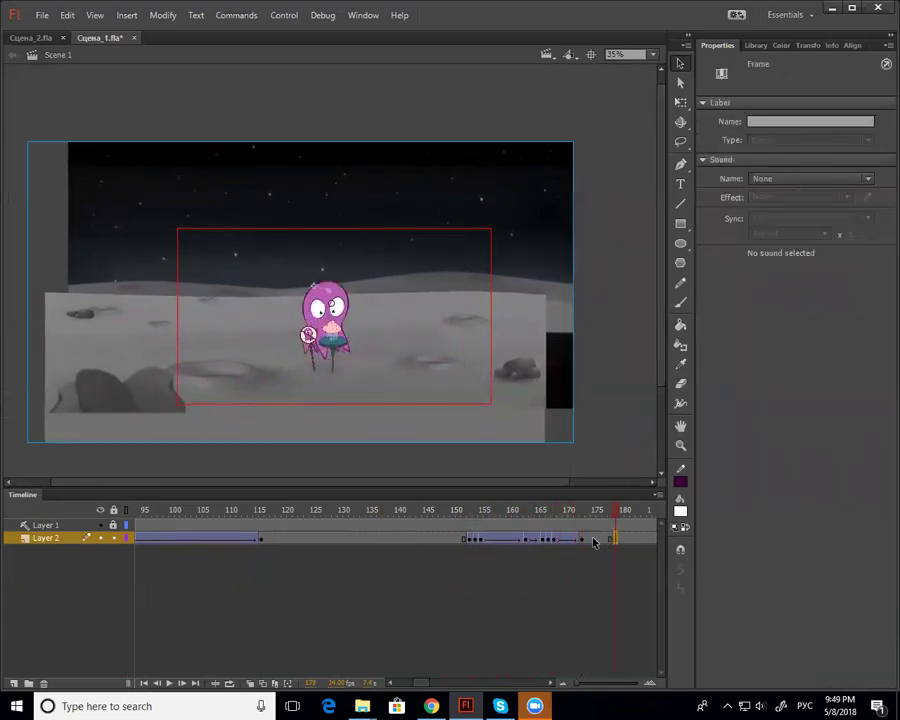
click(578, 540)
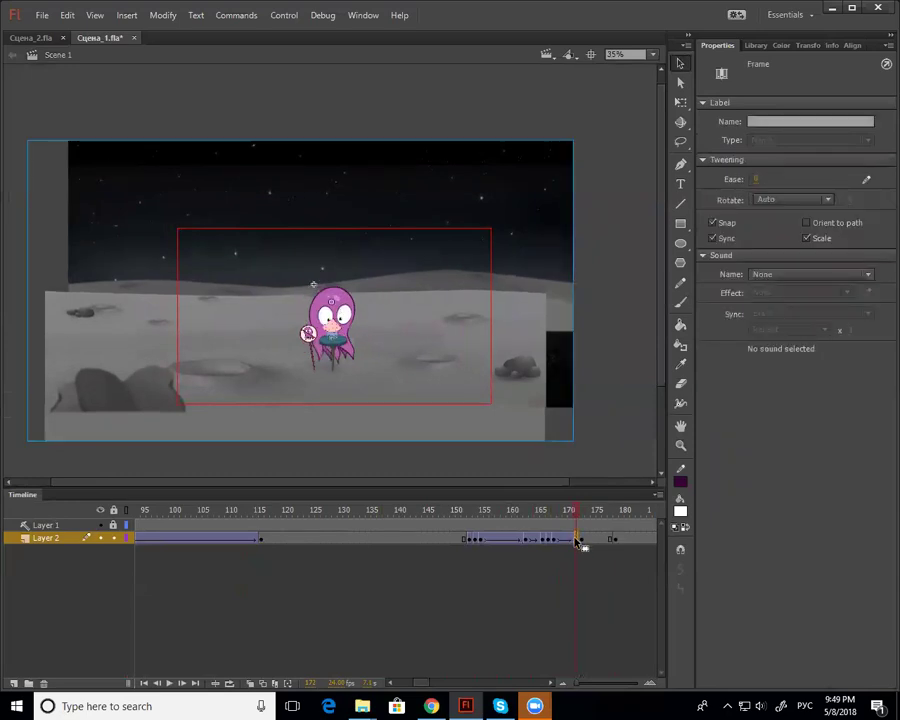
right_click(580, 540)
click(636, 305)
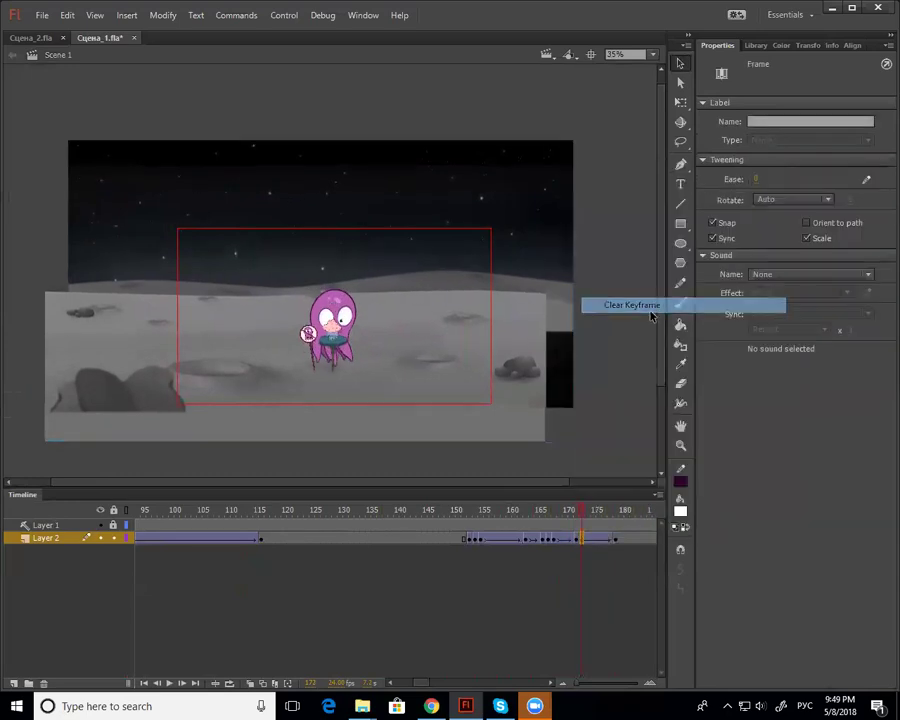
Play back the jump and landing from around frame 150 to check the revised pan
click(593, 512)
drag(578, 538, 441, 543)
key(Return)
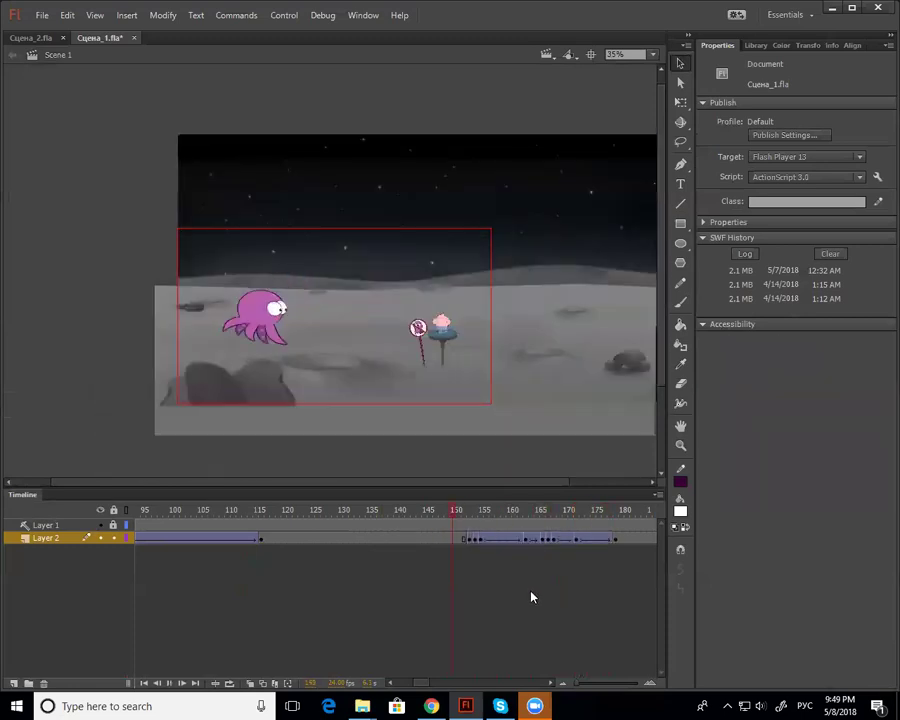
key(Return)
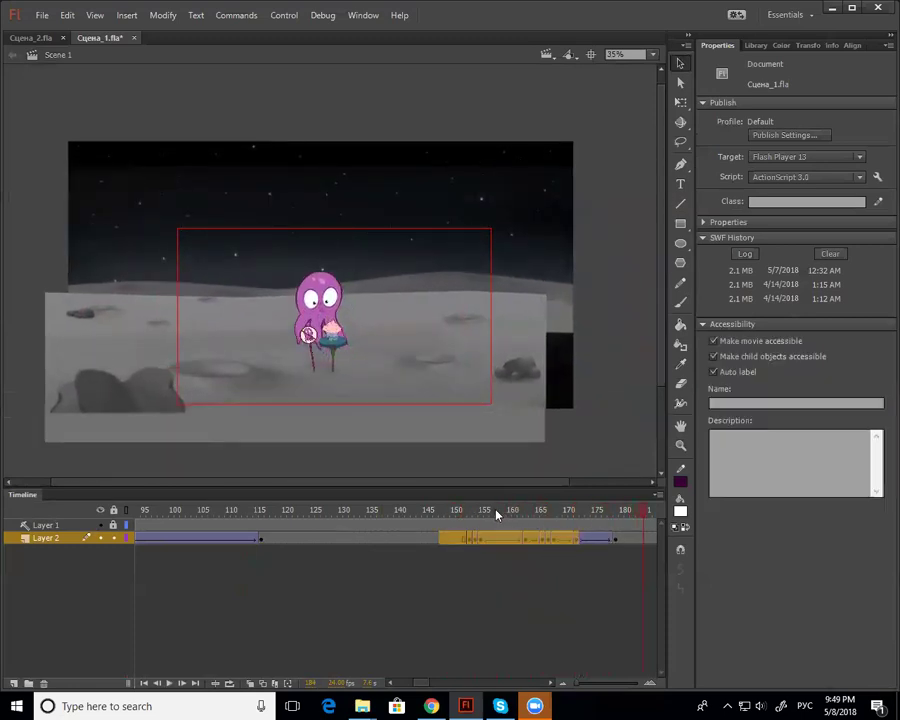
click(459, 511)
key(Return)
key(Return)
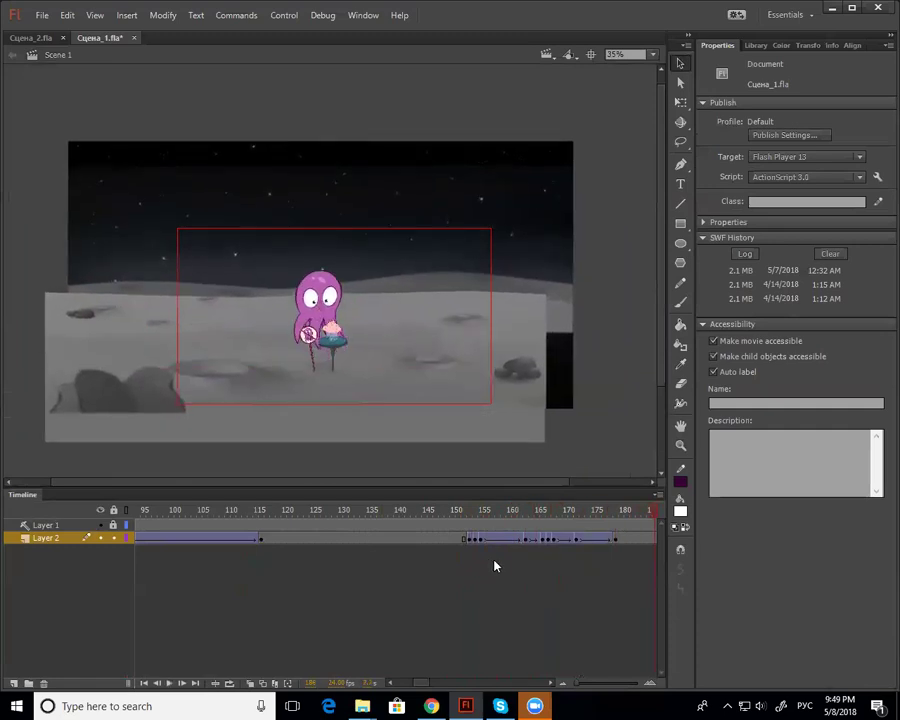
Hide the area outside the stage, zoom to 50%, and play the whole scene back
key(ctrl+shift+w)
key(z)
alt+click(303, 328)
alt+click(303, 324)
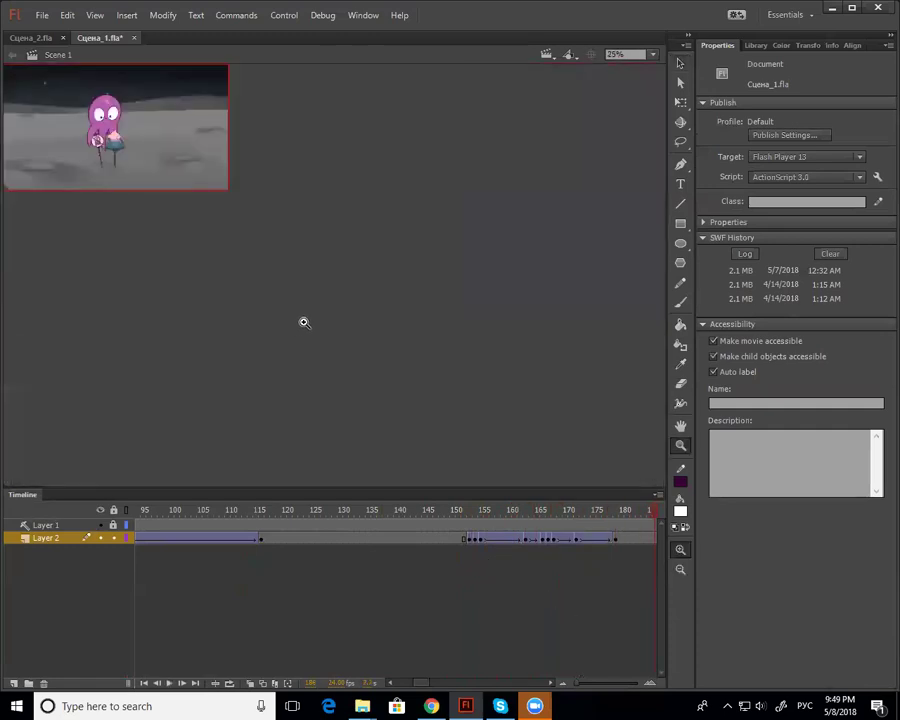
click(104, 108)
drag(139, 510, 82, 597)
key(Return)
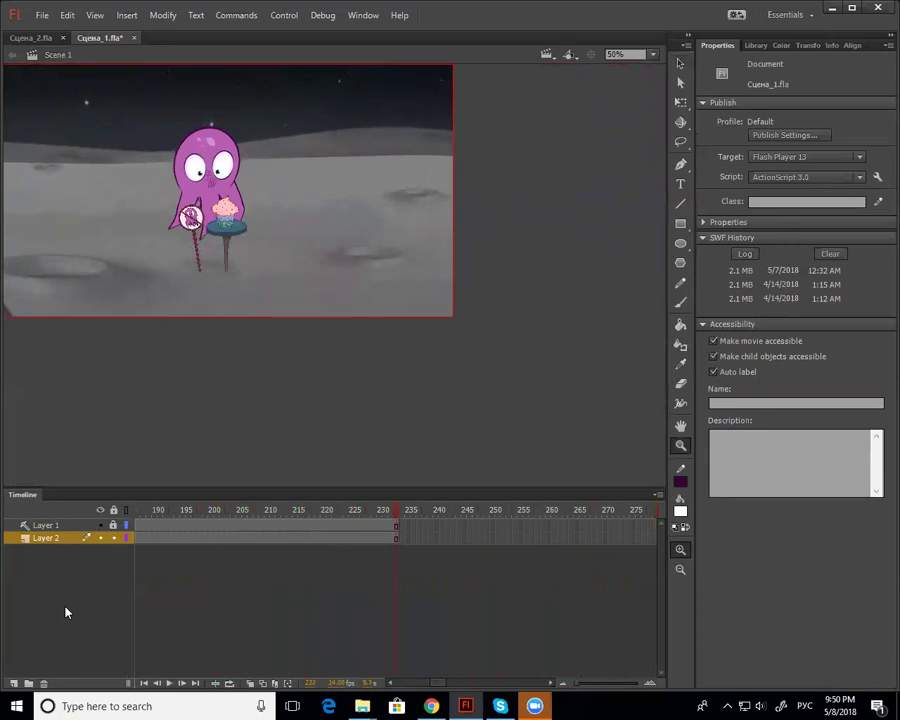
Save Сцена_1.fla and switch to the Сцена_2.fla document
key(ctrl+s)
key(Return)
key(ctrl+Tab)
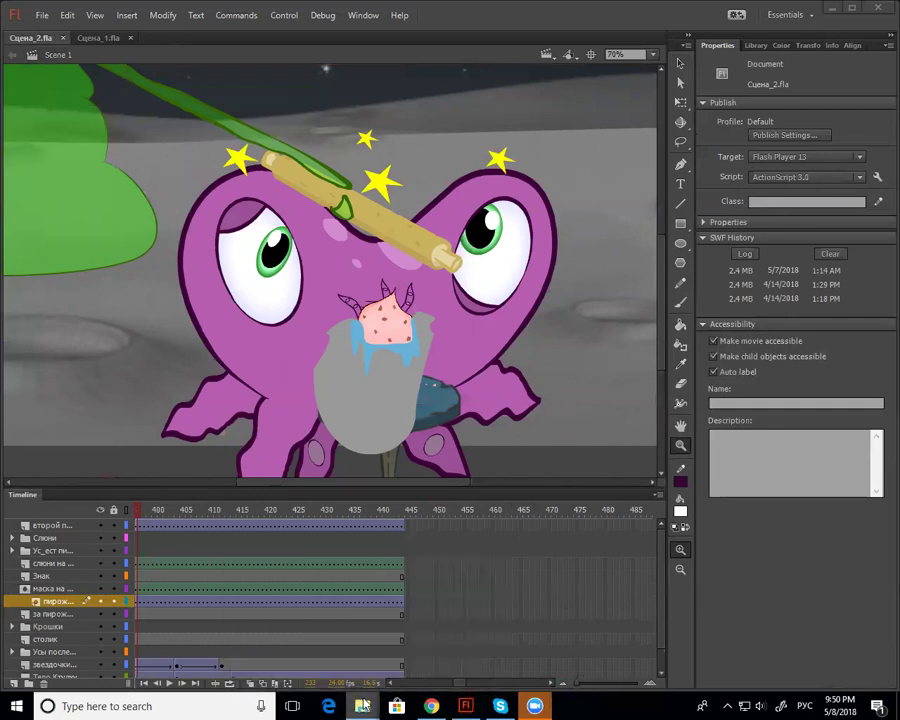
Switch to File Explorer, open the animationSamples folder on the Seagate backup drive, and browse its sample videos
click(364, 704)
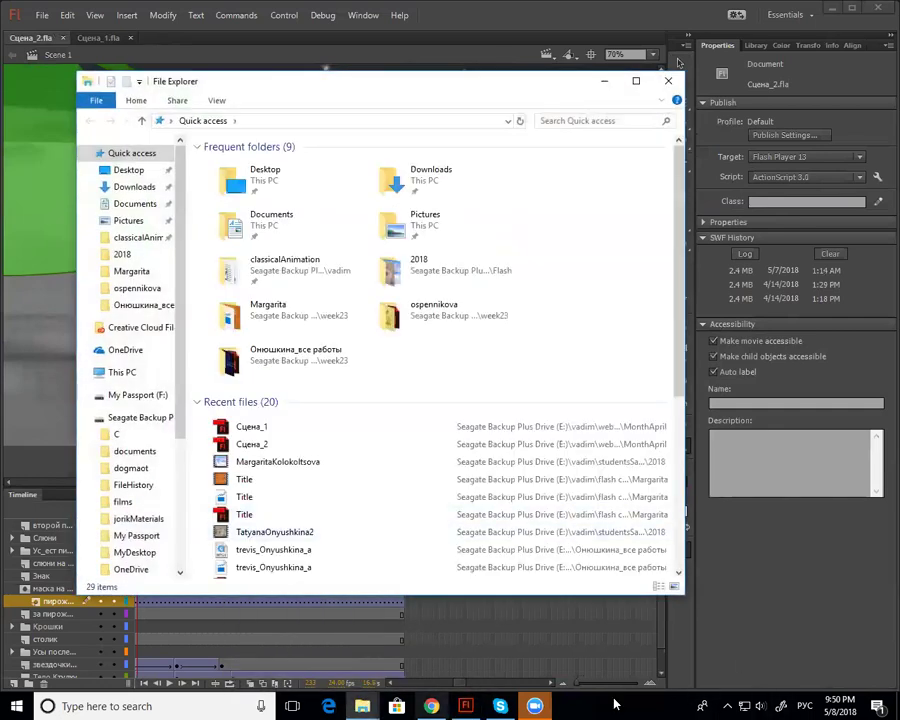
click(160, 240)
click(362, 120)
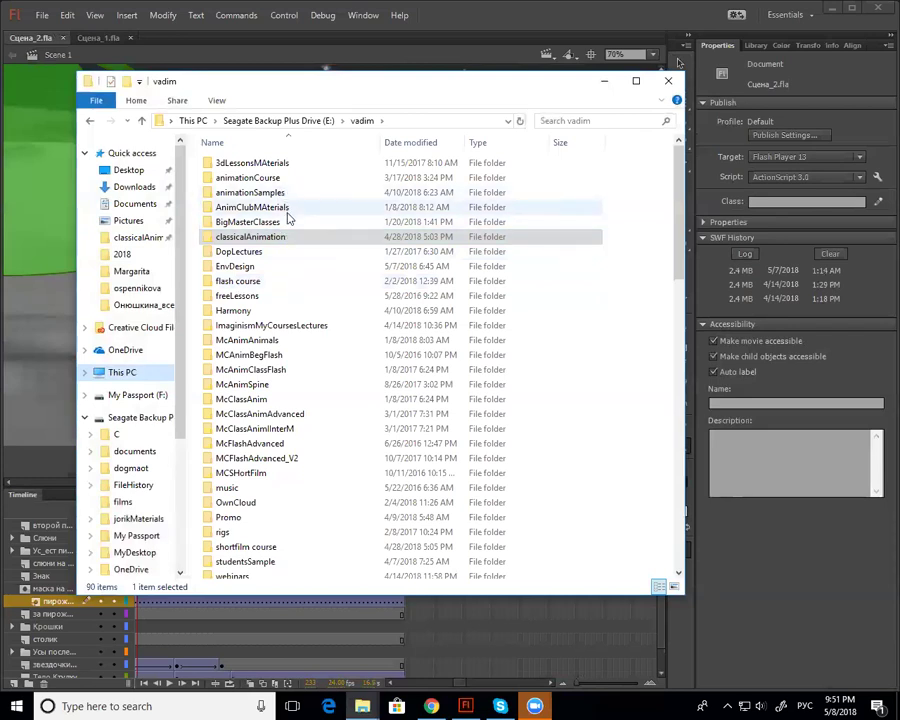
click(281, 193)
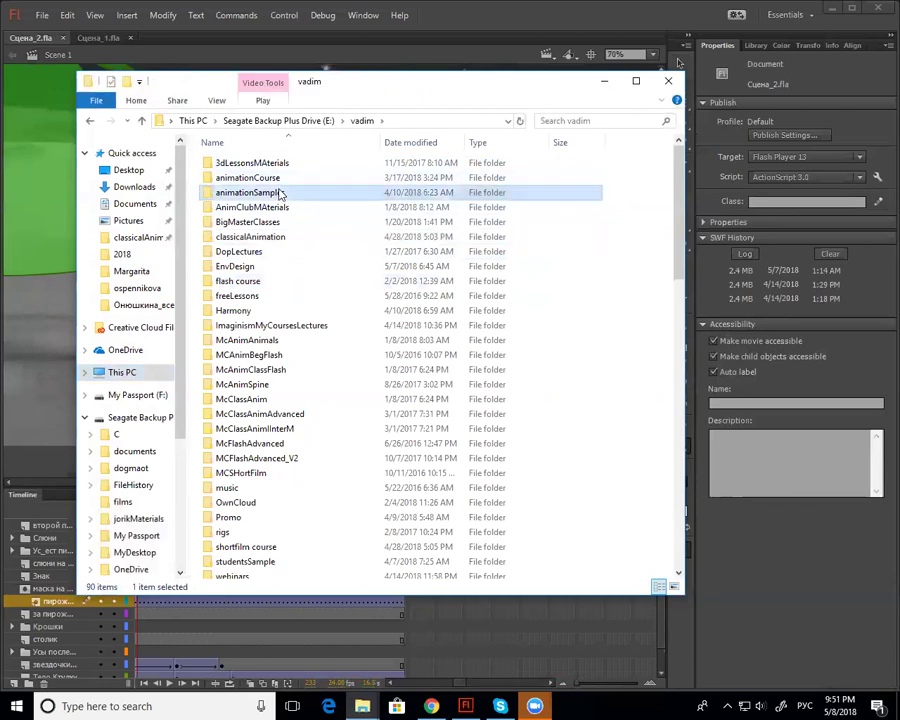
double_click(281, 193)
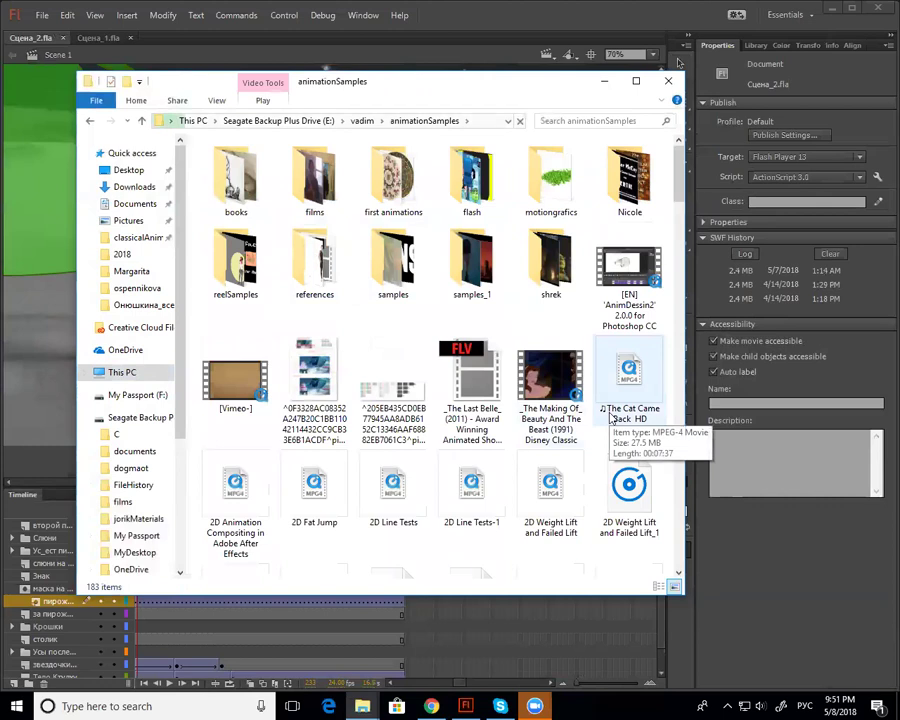
scroll(610, 418, down, 6)
scroll(610, 418, up, 4)
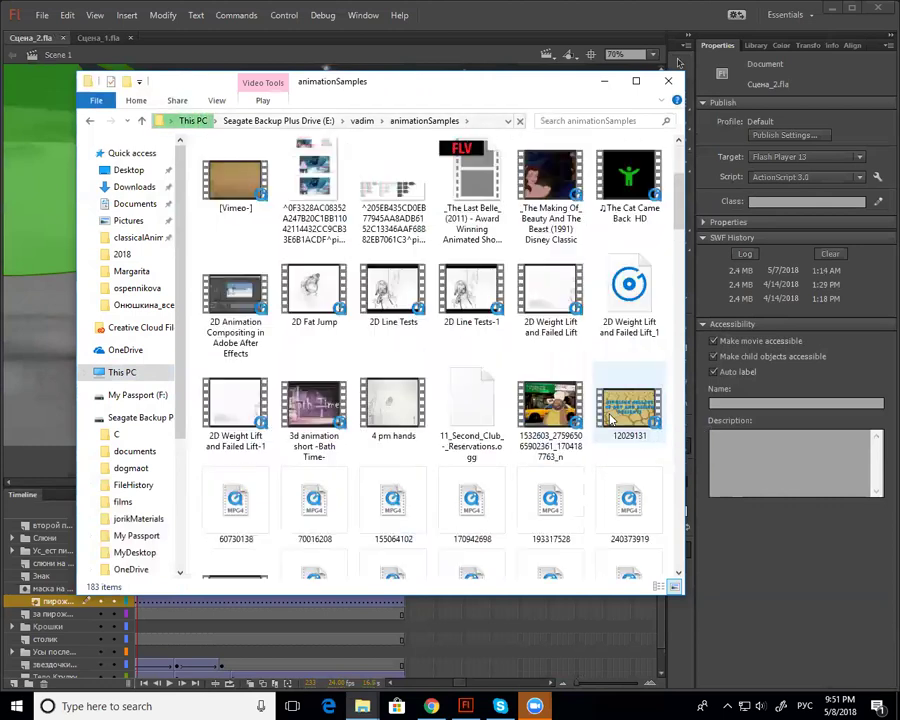
scroll(610, 418, down, 3)
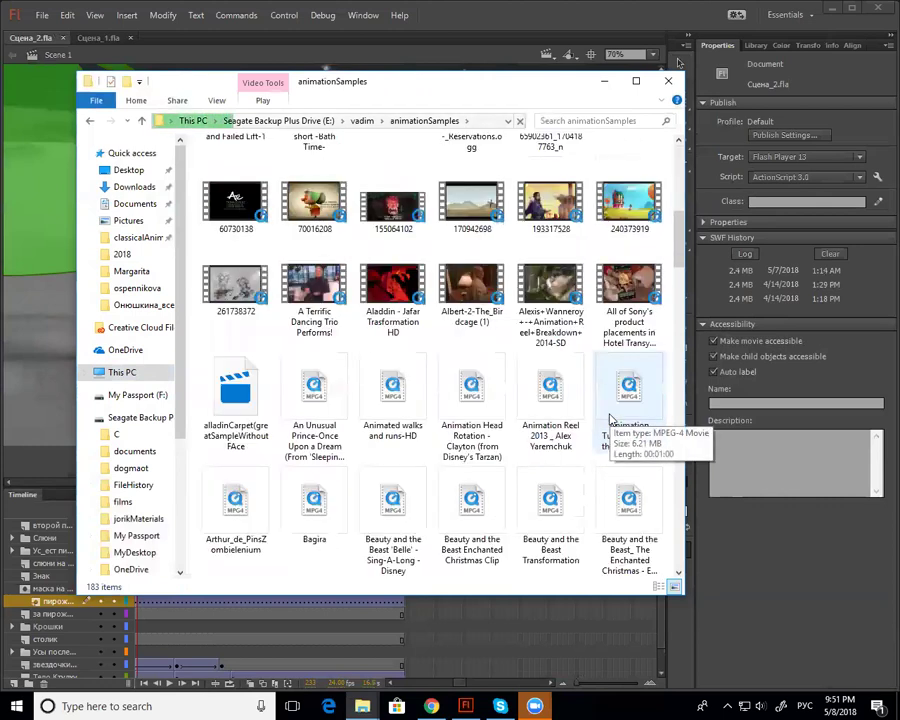
scroll(610, 418, down, 2)
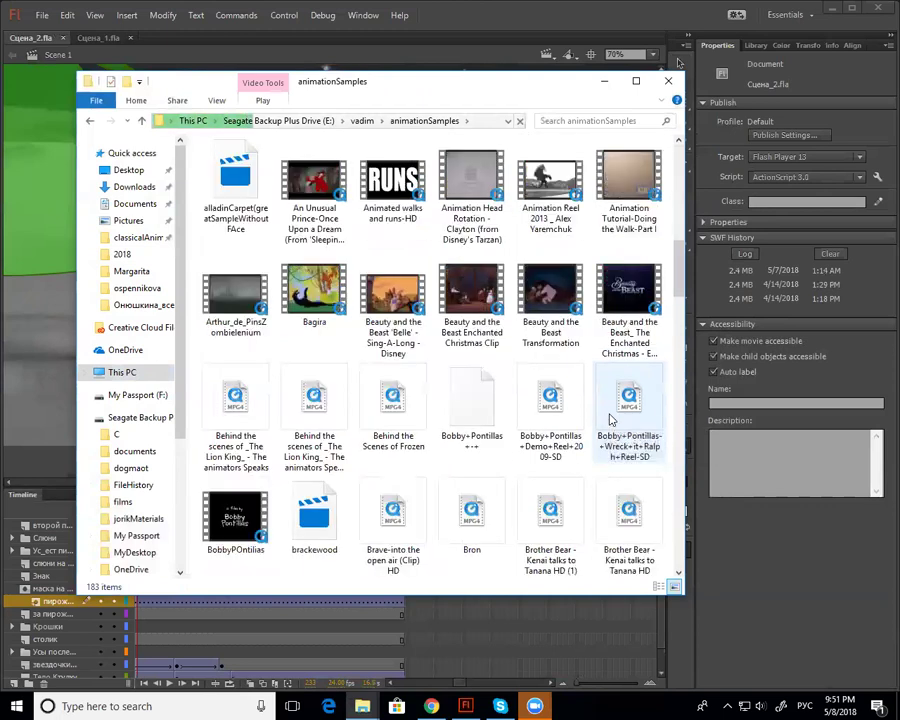
scroll(610, 418, down, 2)
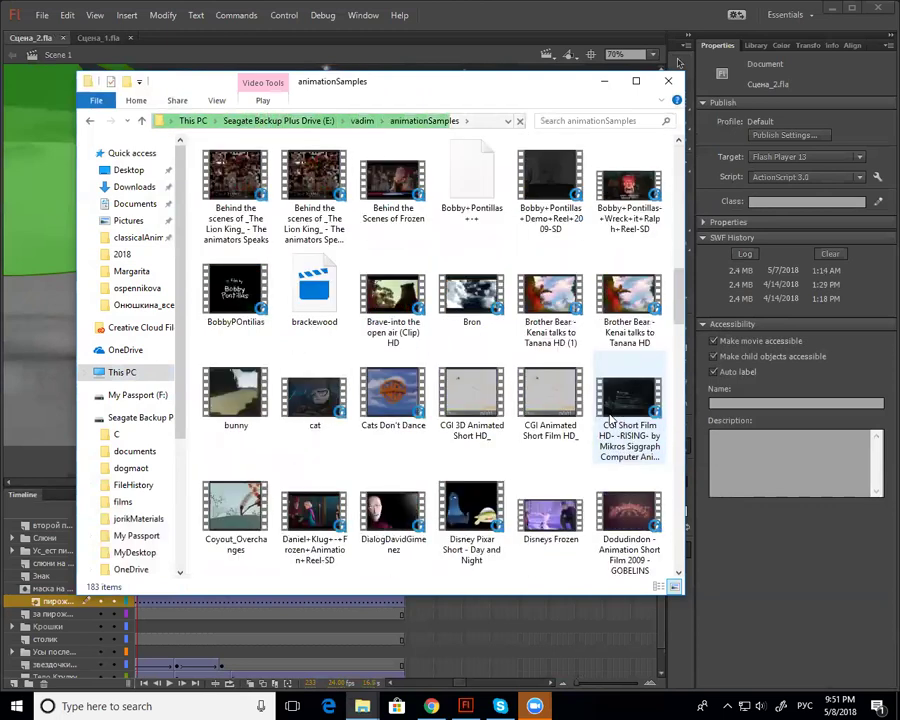
click(268, 521)
right_click(268, 521)
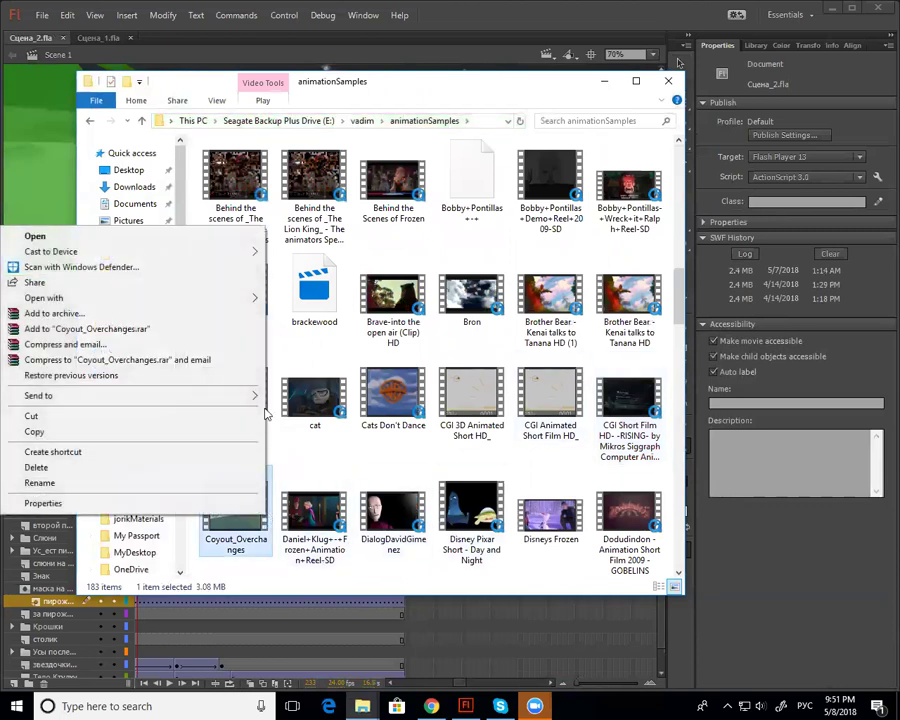
key(Escape)
Open the bunny video in QuickTime Player, enlarge the player window, and start playback
click(258, 408)
right_click(258, 408)
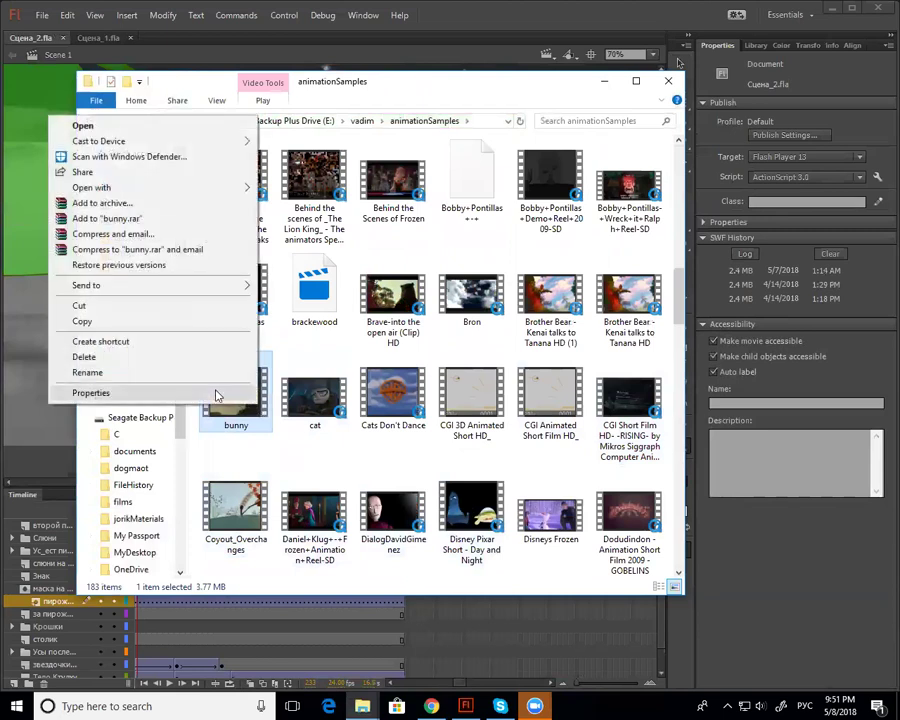
mouse_move(157, 190)
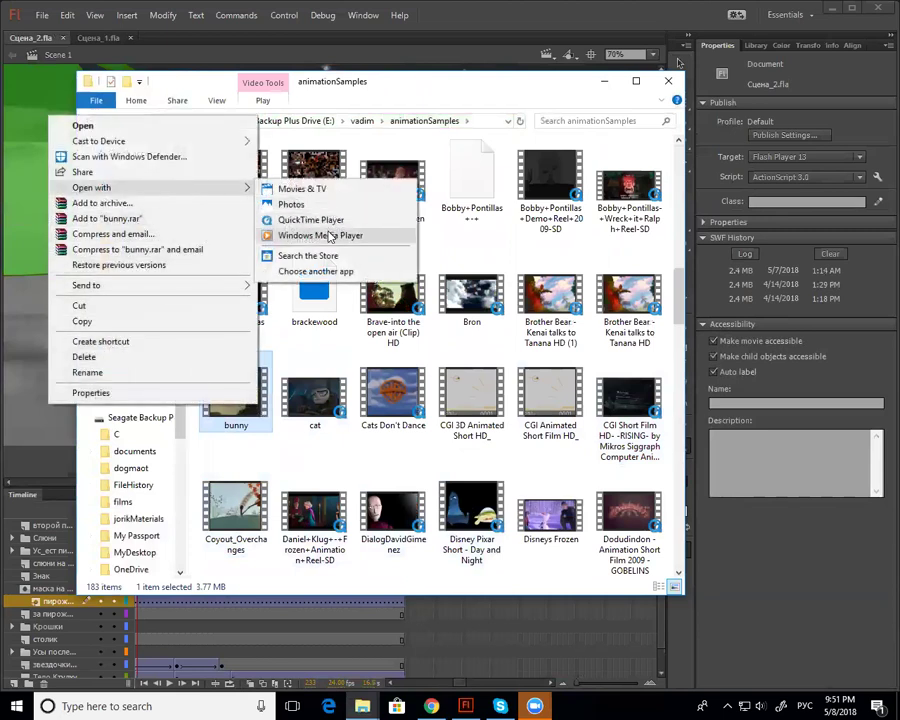
click(302, 219)
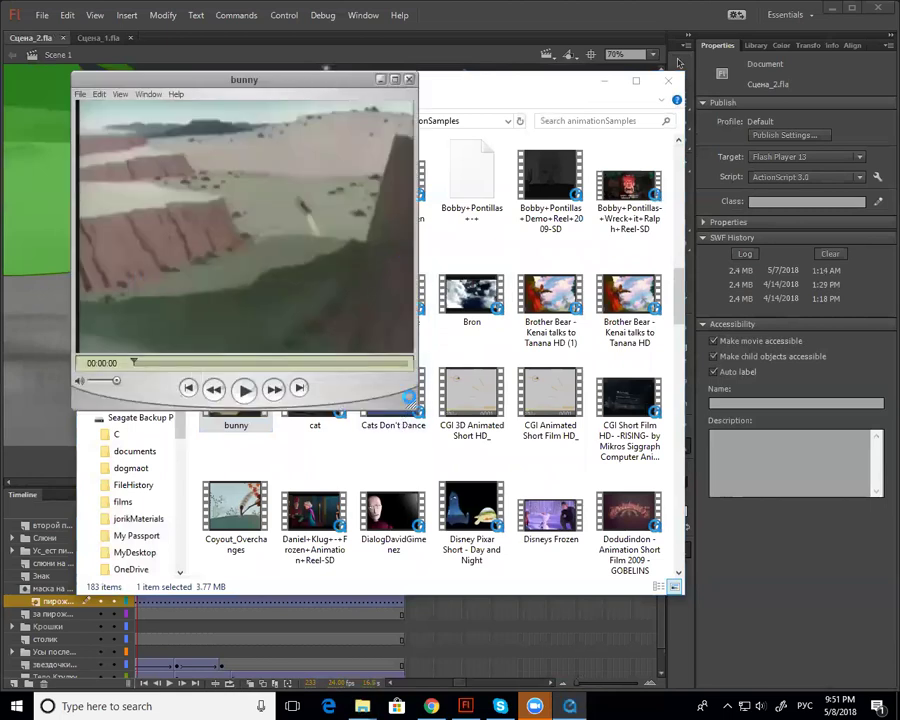
drag(410, 398, 508, 474)
click(291, 461)
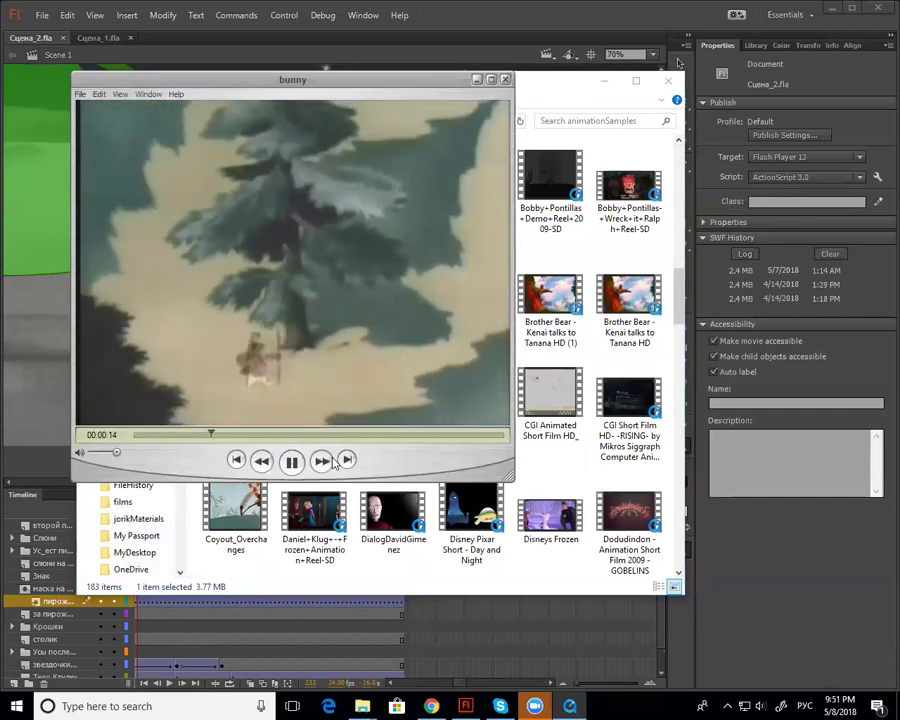
Play the bunny clip in short bursts from 00:00:15 to 00:00:19 to watch the hit and fall
key(space)
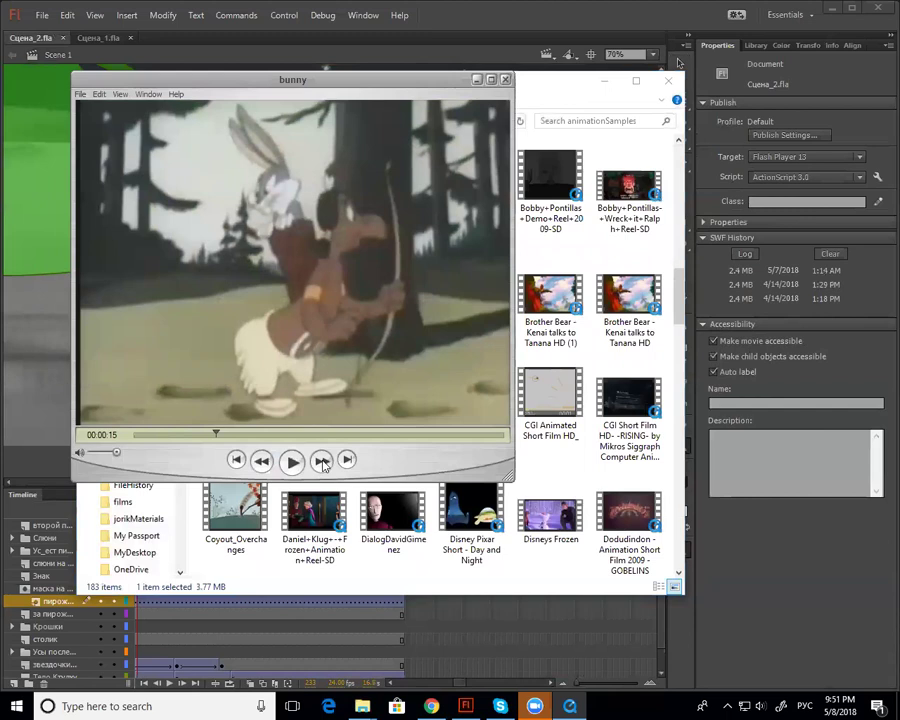
click(294, 463)
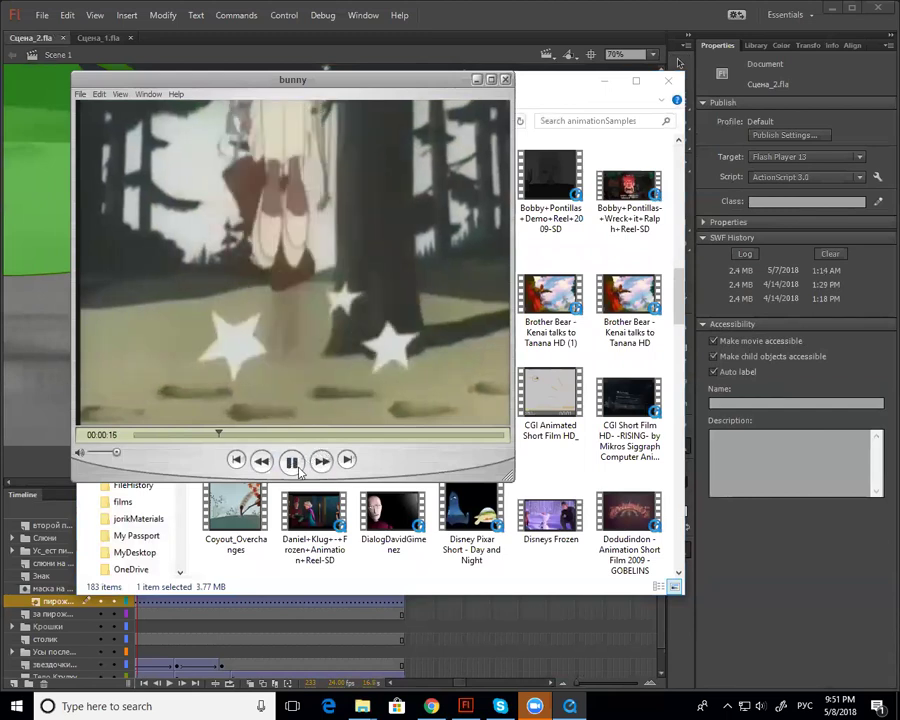
click(293, 462)
click(294, 462)
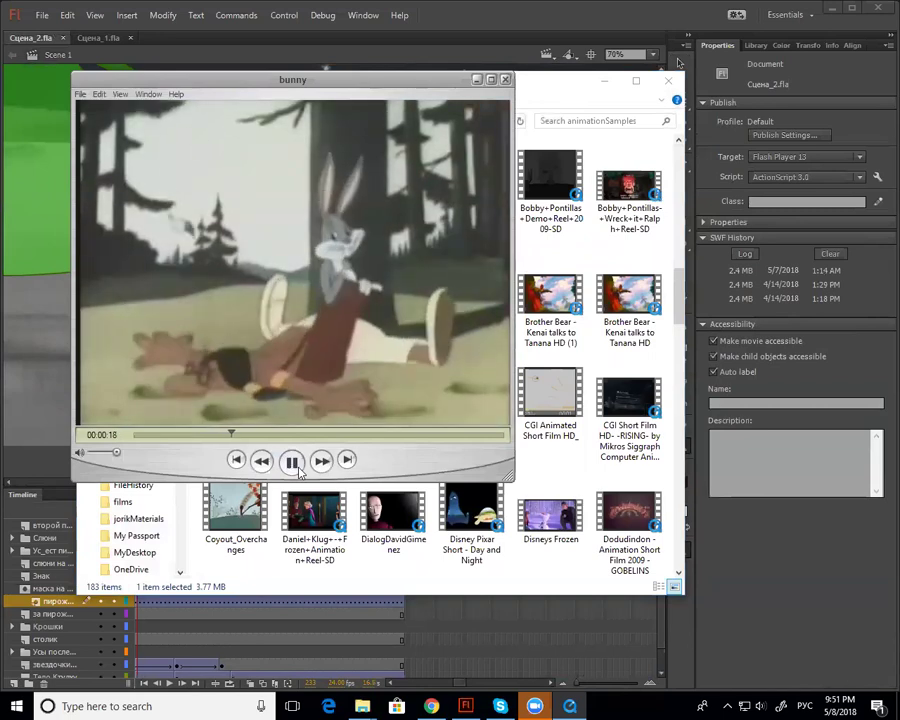
click(296, 464)
Step the bunny clip backward from 00:00:19 to 00:00:15, just before the hit
key(Left)
key(Left)
key(Left)
key(Left)
key(Left)
key(Left)
key(Left)
key(Left)
key(Left)
key(Left)
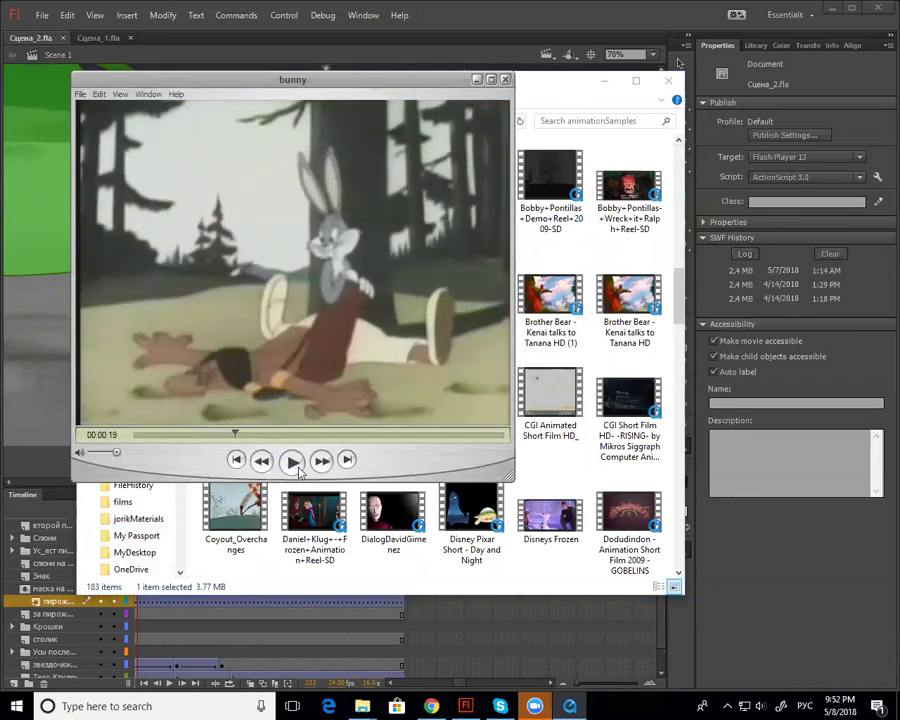
key(Left)
key(Left)
key(Left)
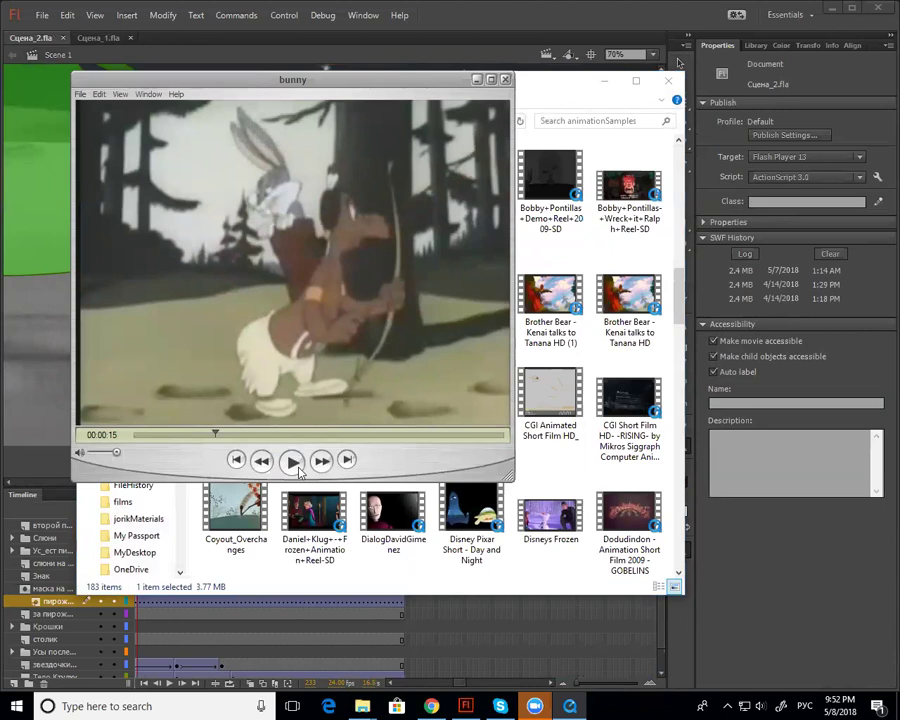
Step forward frame by frame through the hit to examine the character's poses and the flying stars
key(Right)
key(Right)
key(Right)
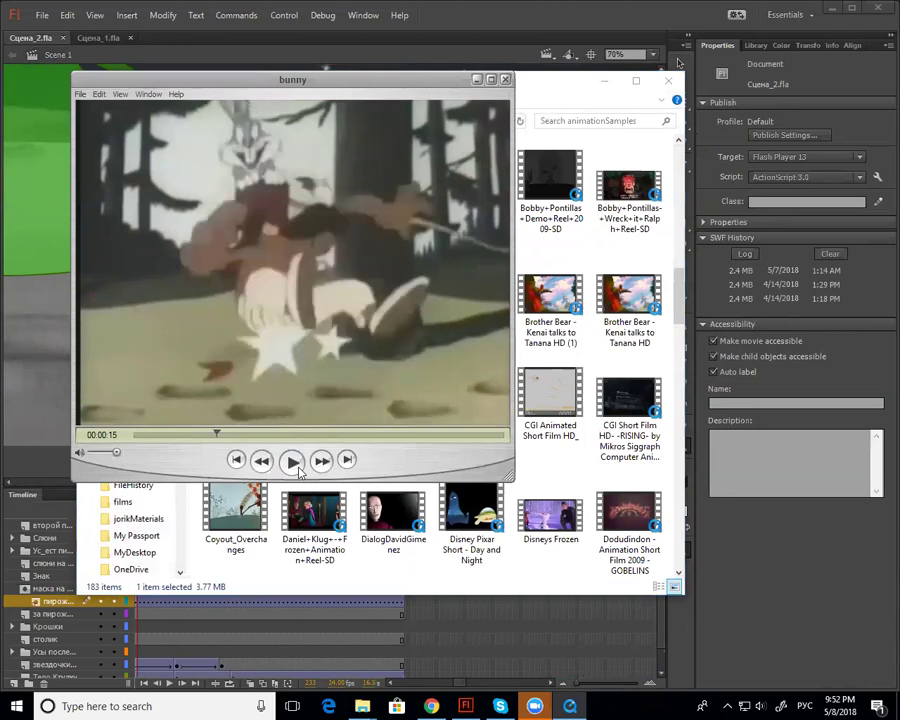
key(Right)
key(Right)
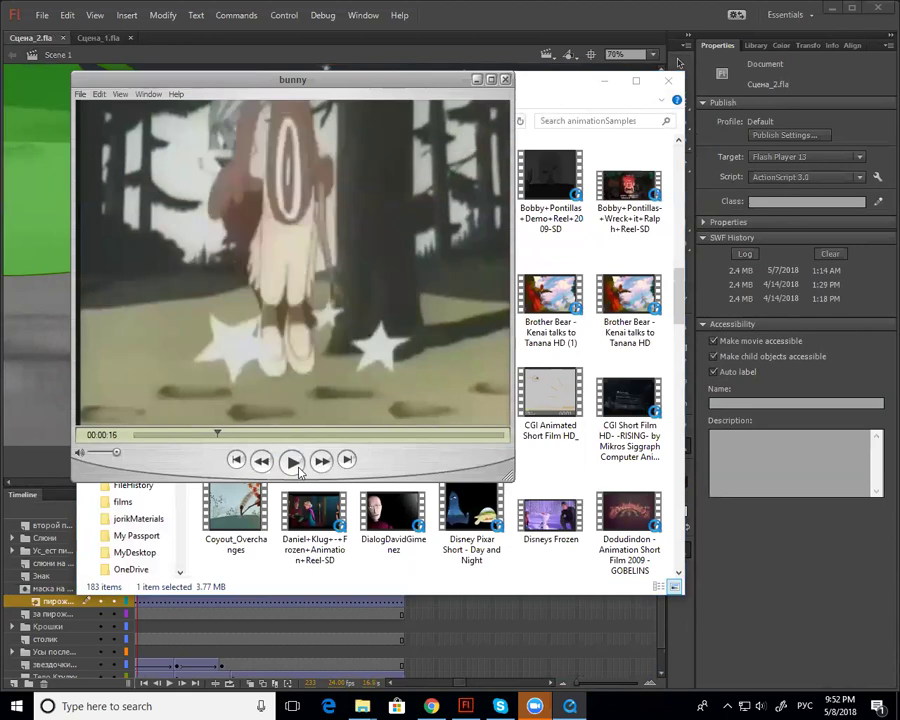
key(Right)
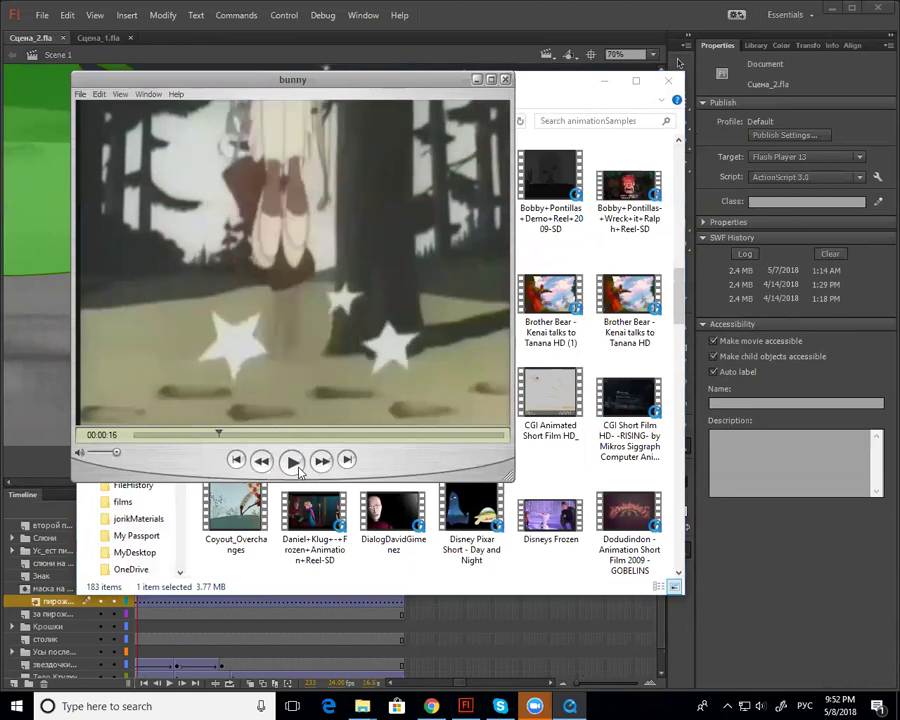
key(Right)
Step the bunny clip backward from 00:00:16 to the distant tree shot at 00:00:15
key(Left)
key(Left)
key(Left)
key(Left)
key(Left)
key(Left)
key(Left)
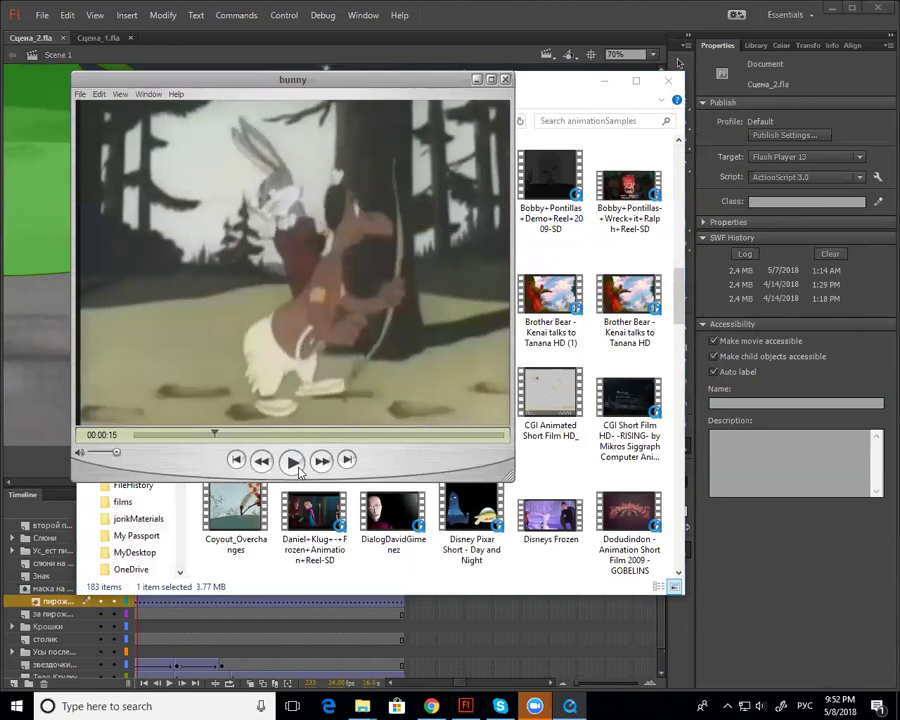
key(Left)
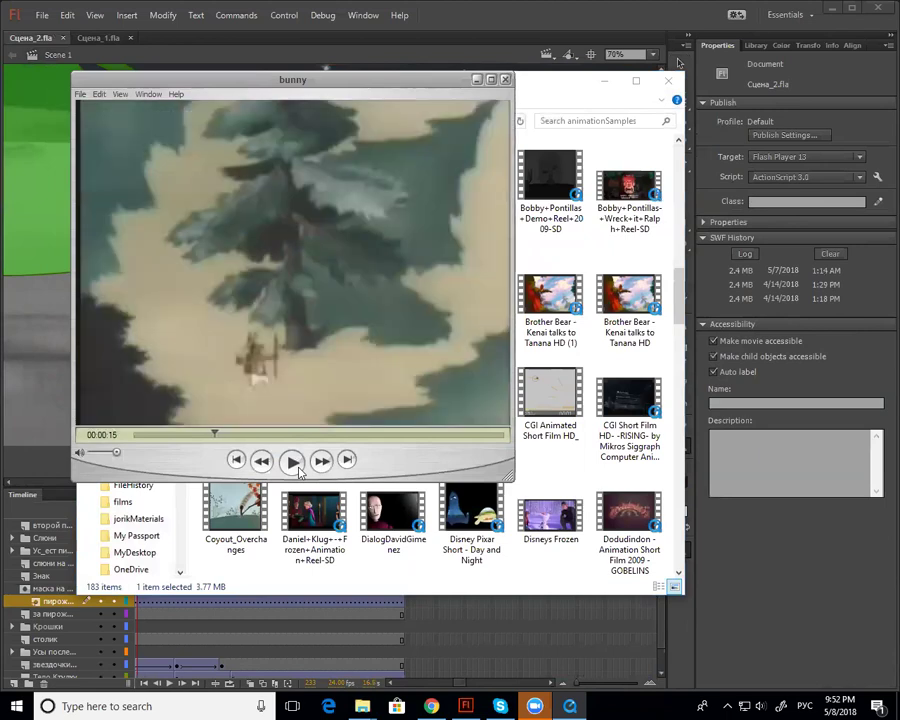
Step forward frame by frame through the archer's wind-up at 00:00:15 to examine the poses up to the impact
key(Right)
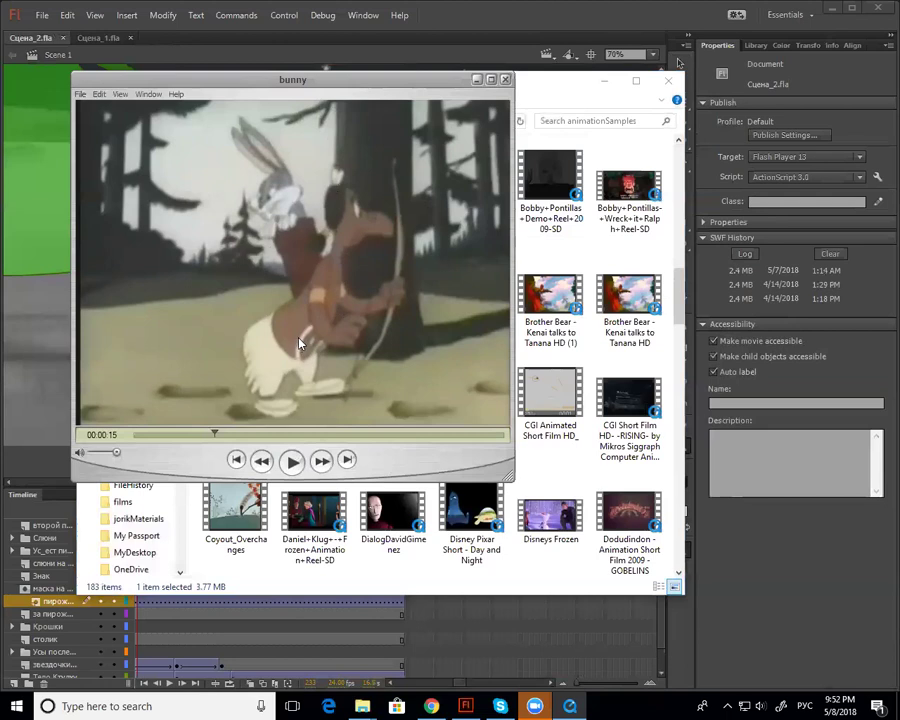
key(Right)
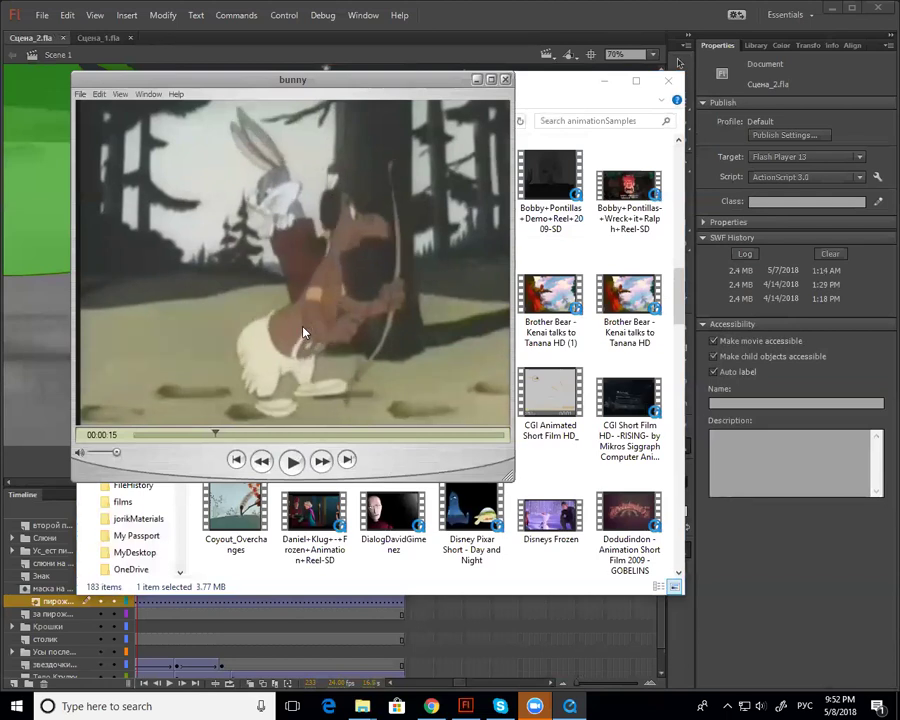
key(Right)
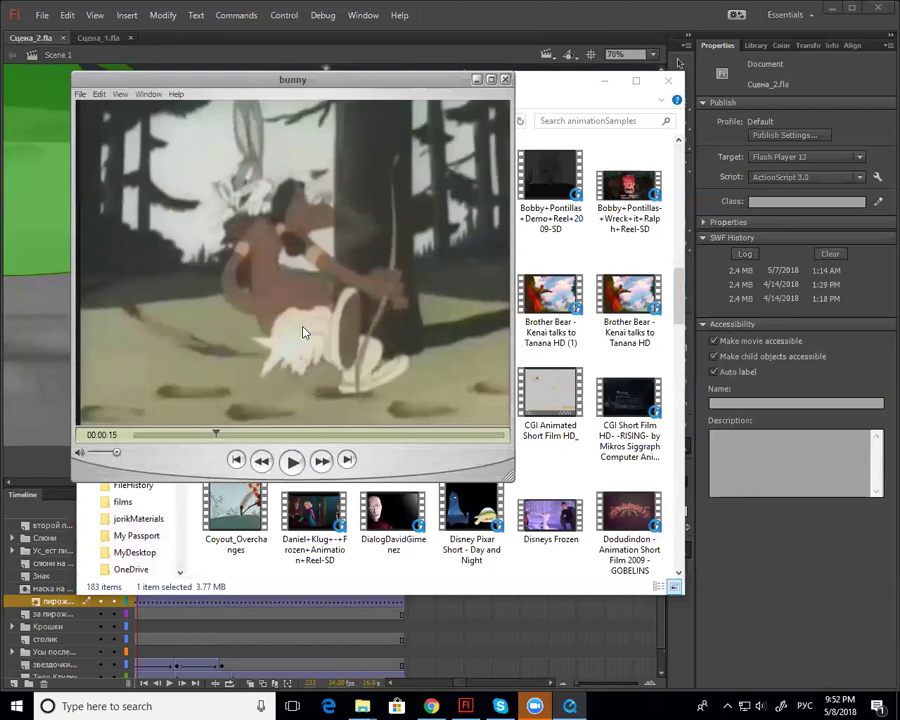
key(Right)
key(Right)
key(Right)
key(Right)
key(Right)
key(Right)
key(Right)
key(Right)
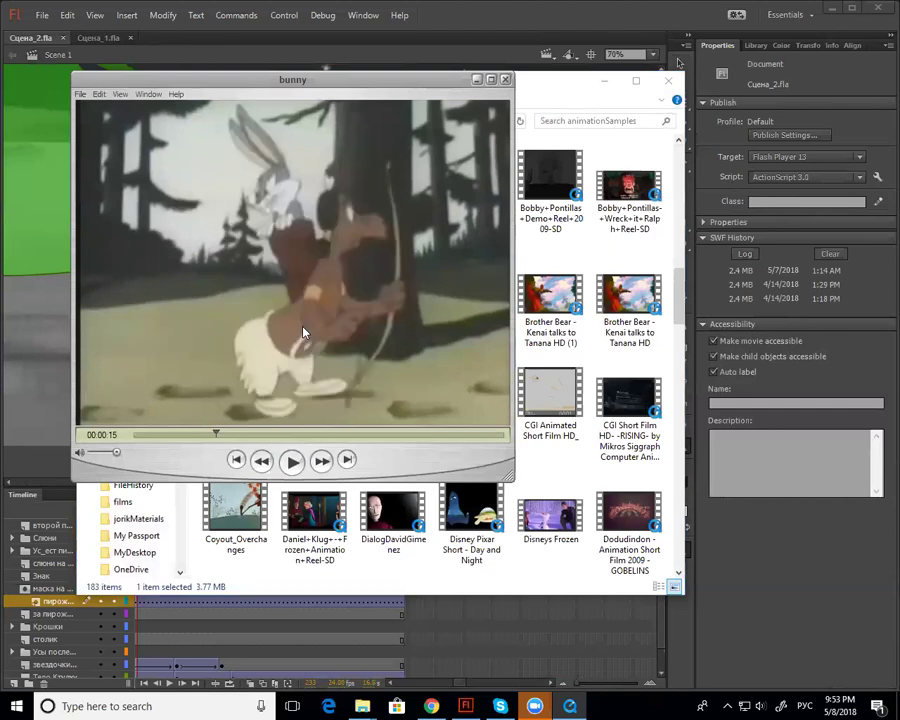
key(Right)
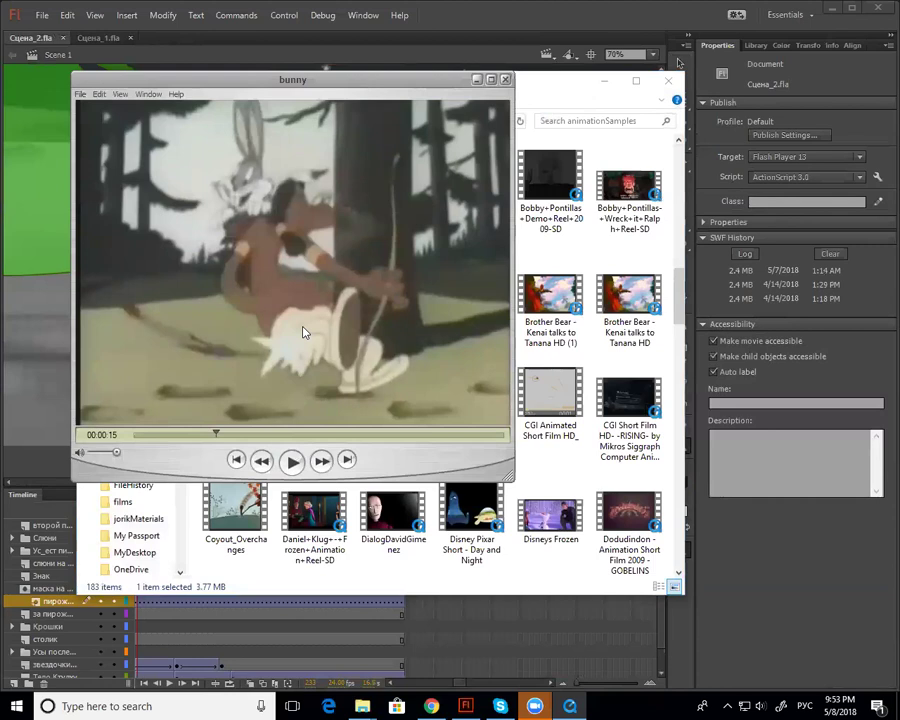
key(Right)
key(Right)
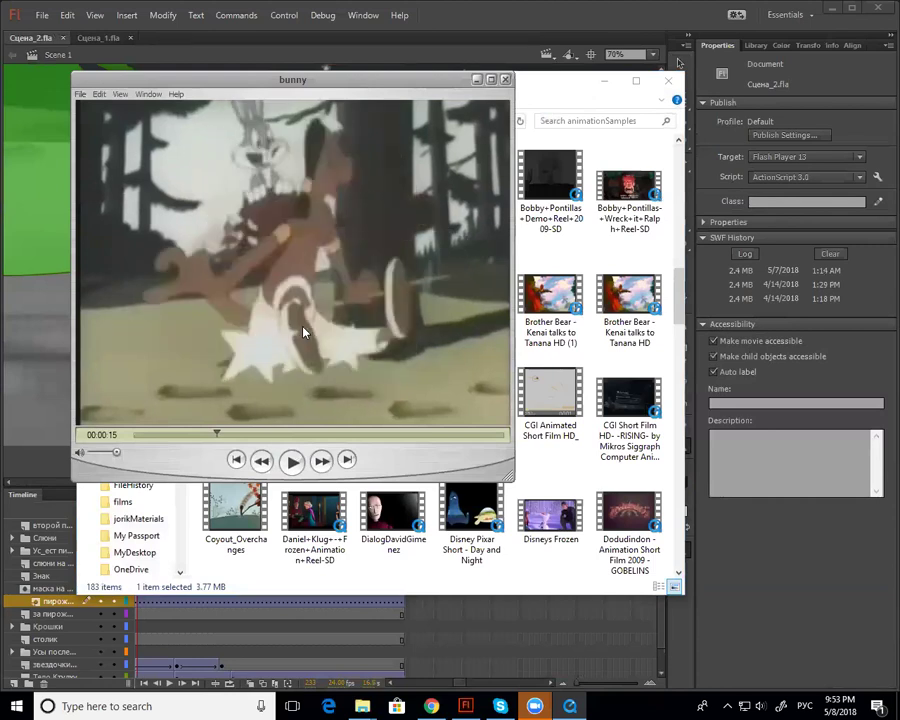
Step between the impact at 00:00:15 and the launch at 00:00:16 to compare the body and star positions
key(Right)
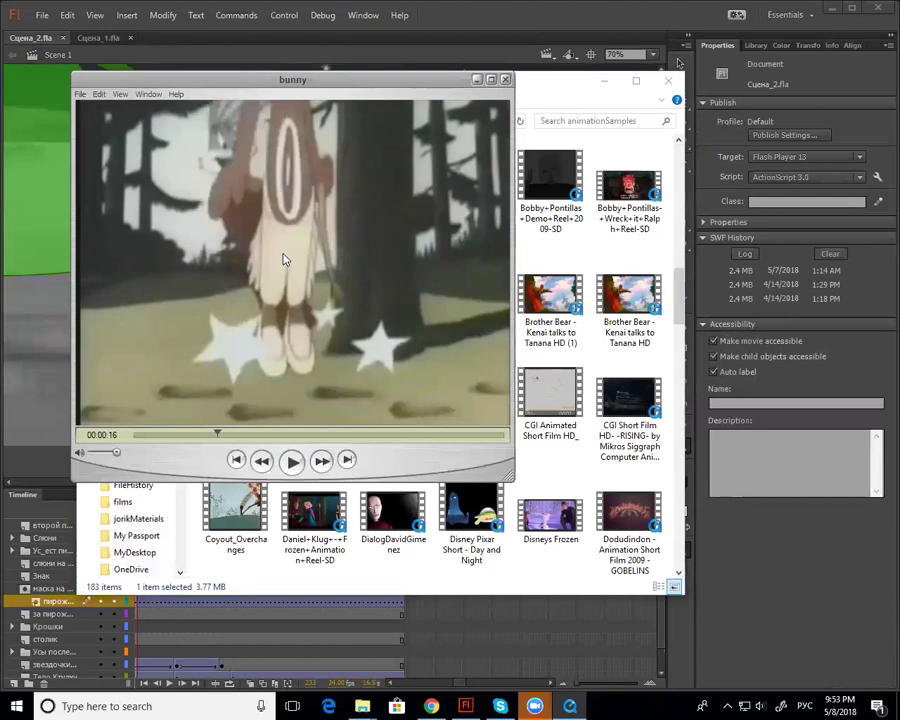
key(Right)
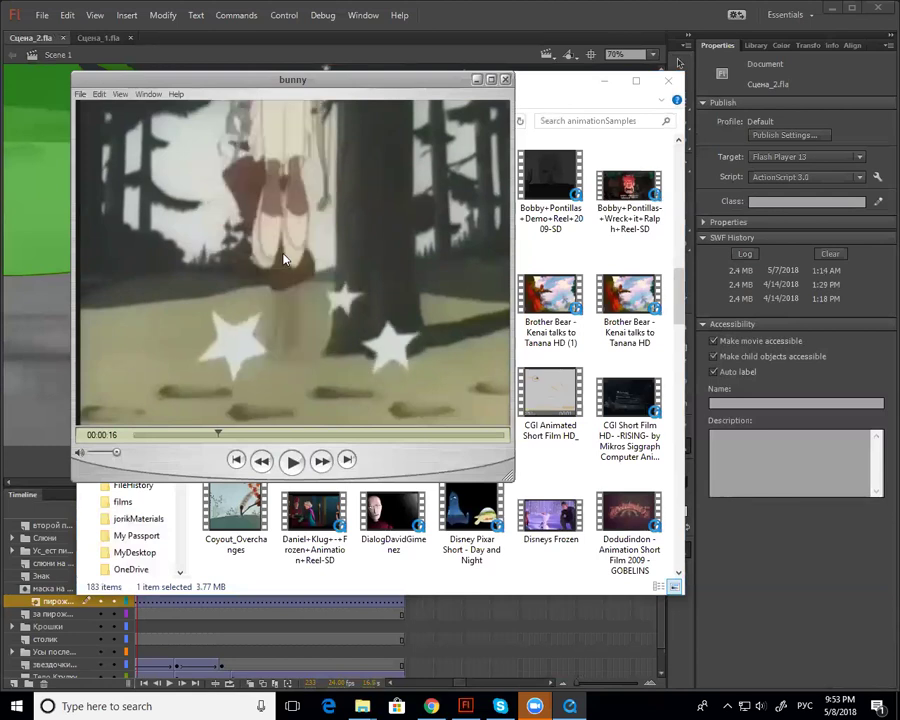
key(Right)
key(Left)
key(Left)
key(Left)
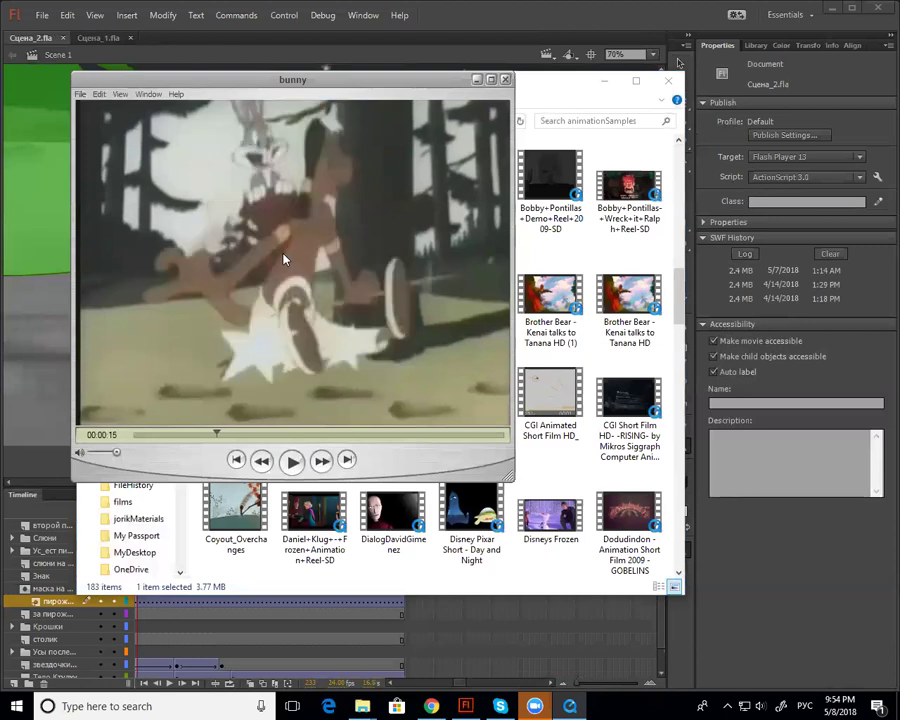
key(Right)
key(Right)
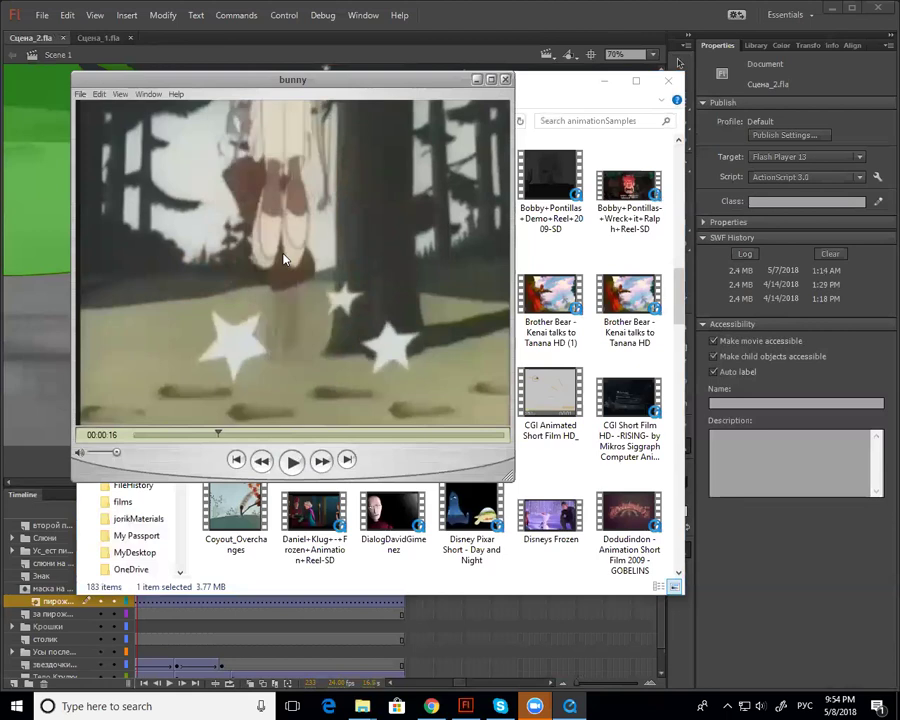
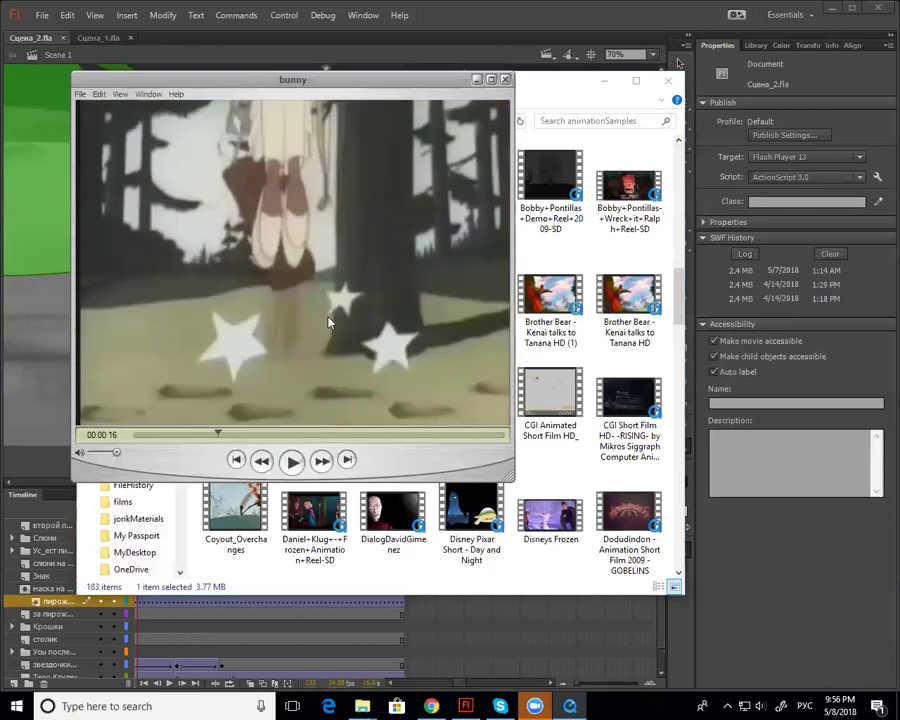
Step back and forth through the hit frames again to examine how the stars burst out as the character takes off
key(Left)
key(Left)
key(Left)
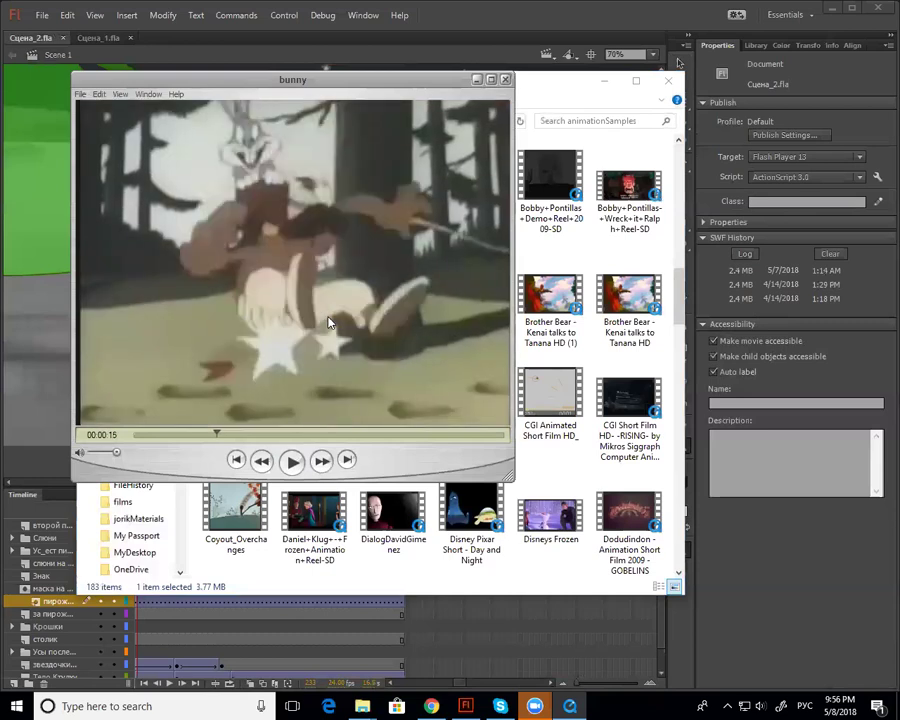
key(Left)
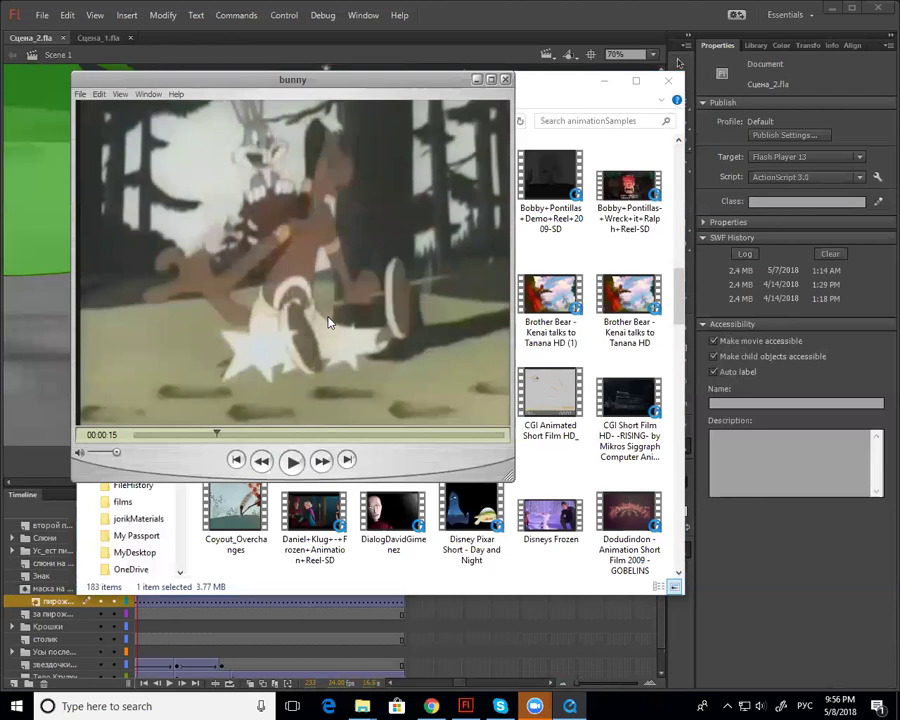
key(Right)
key(Right)
key(Right)
key(Right)
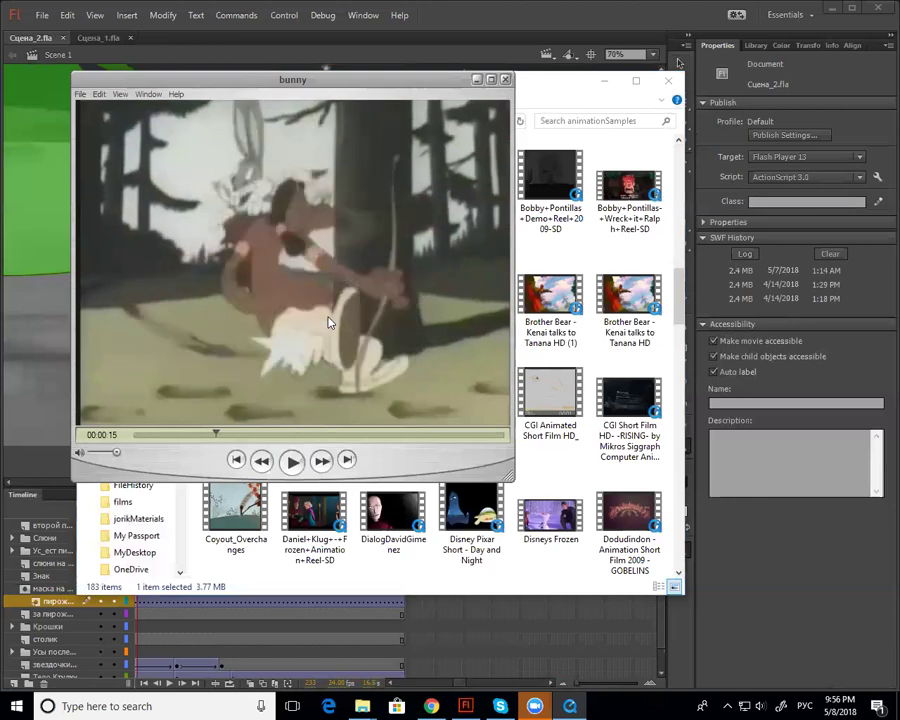
key(Right)
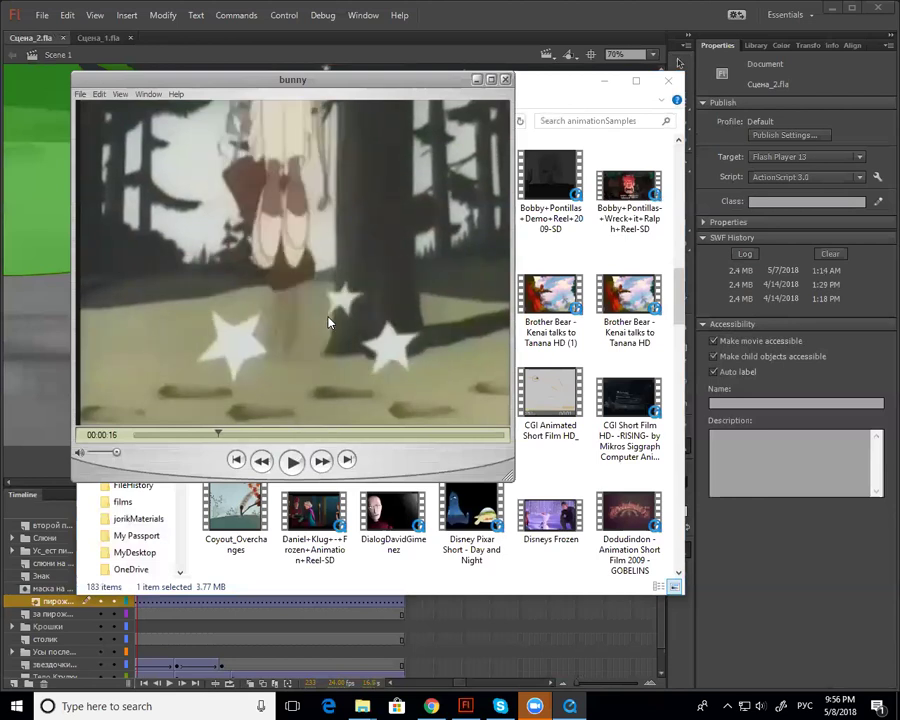
key(Left)
key(Left)
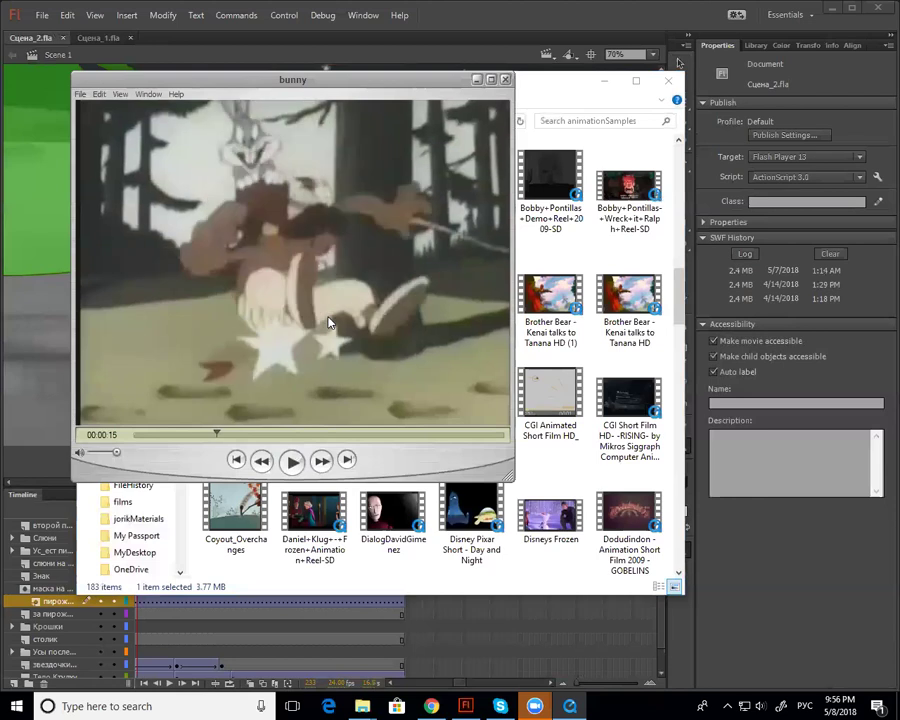
Alternate between neighbouring frames at 00:00:16 to compare the upward stretch of the legs with the spreading stars
key(Right)
key(Right)
key(Right)
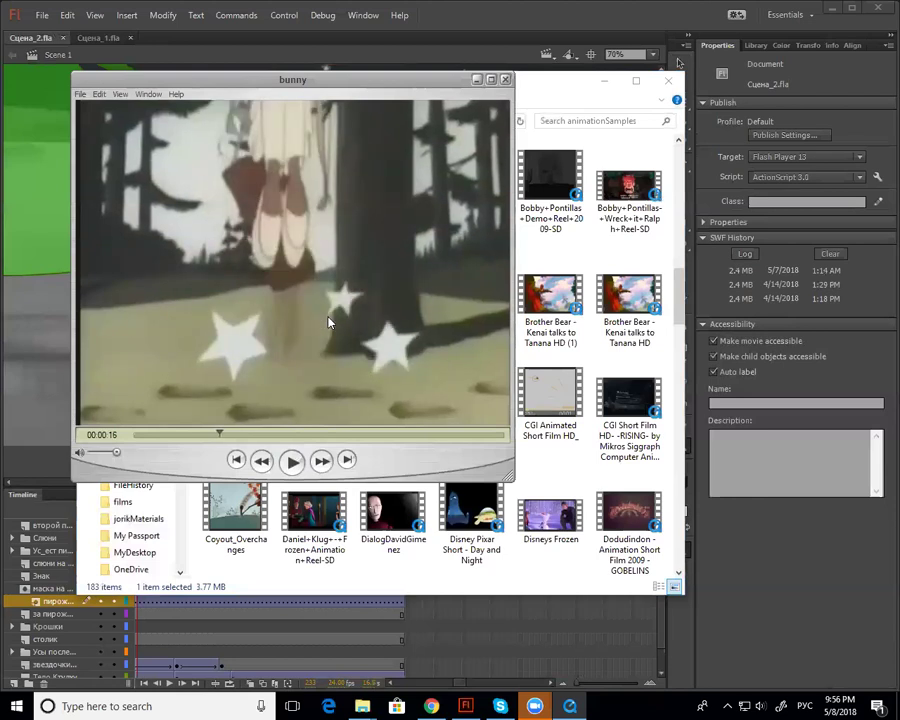
key(Right)
key(Left)
key(Right)
key(Left)
key(Left)
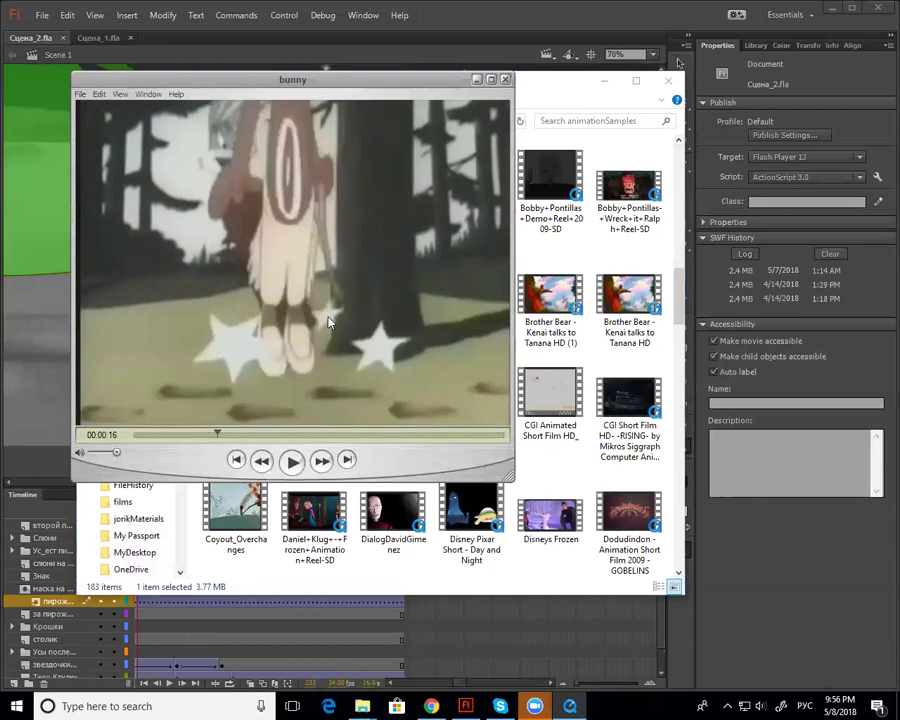
key(Right)
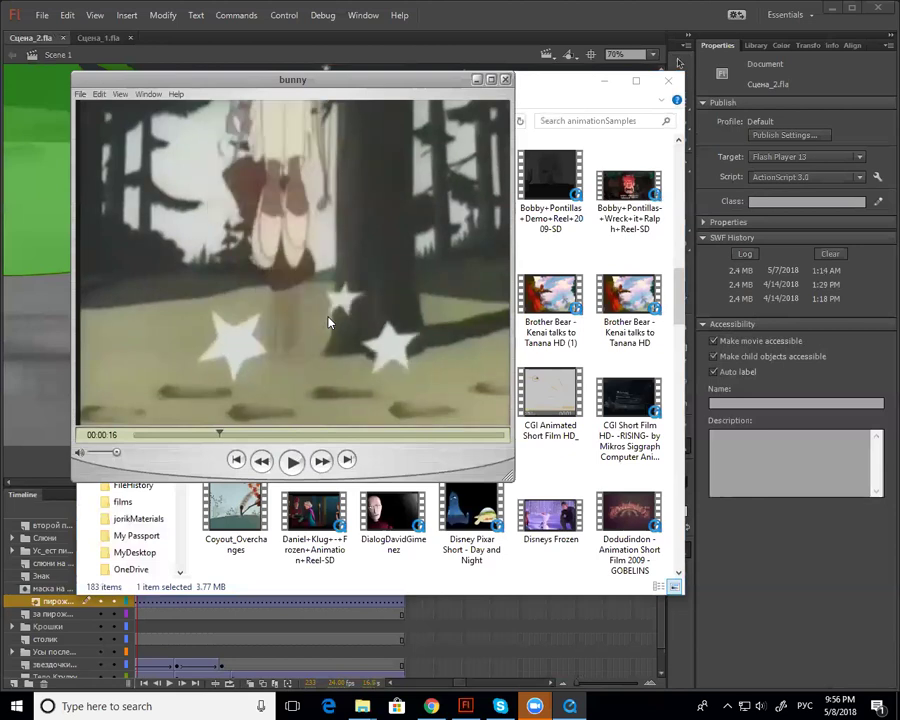
Advance the clip past the cut to the tree branch and on to the character's arrival at 00:00:17
key(Right)
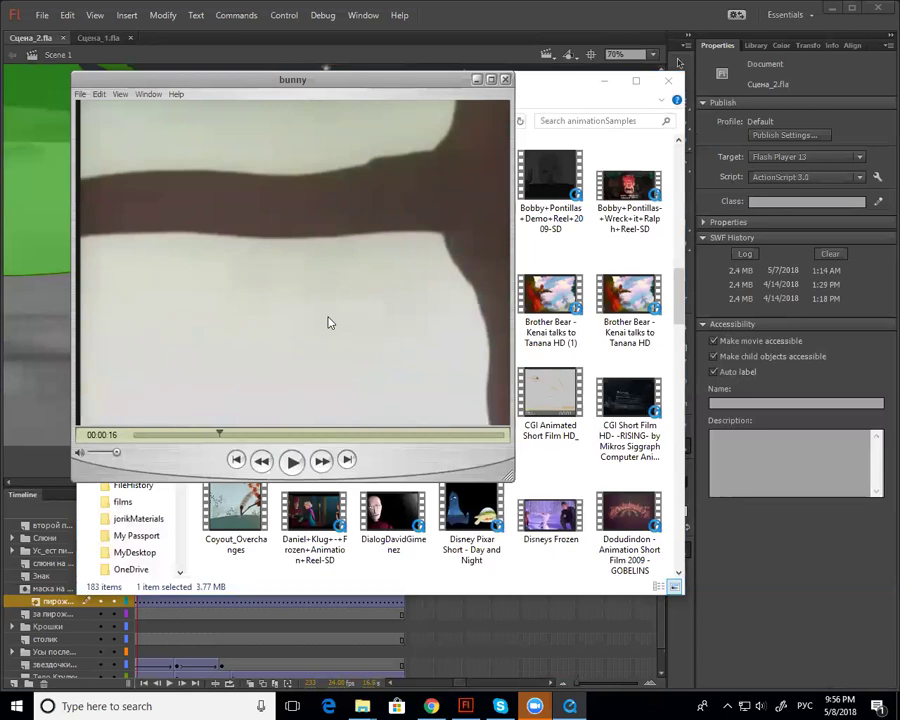
key(Right)
key(Right)
key(Right)
key(Right)
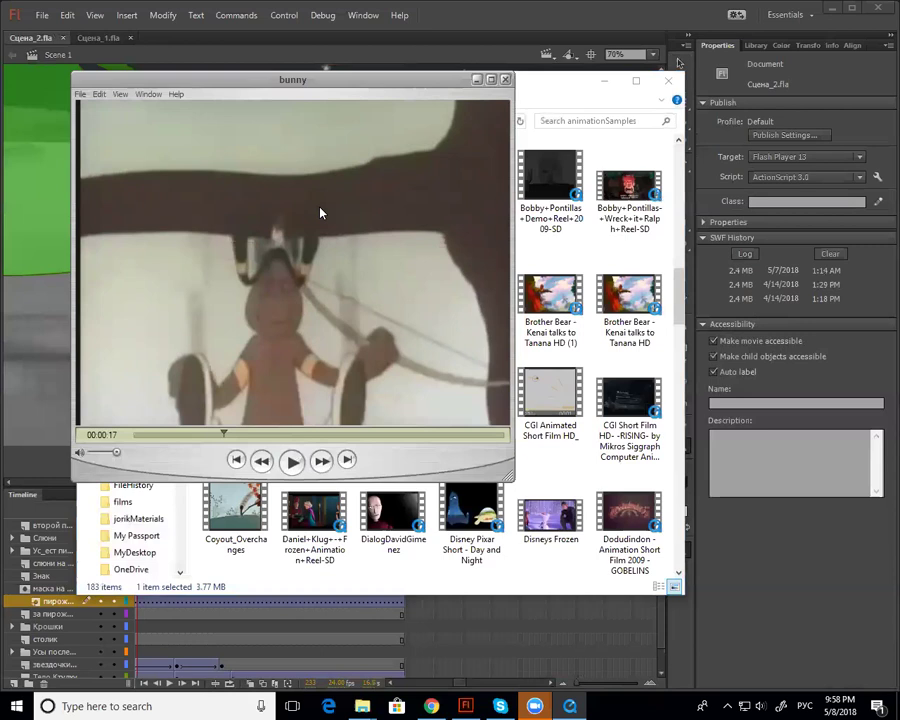
Switch back to Flash, create a new document, and set up the Brush tool with a red fill
click(780, 565)
key(ctrl+n)
key(Return)
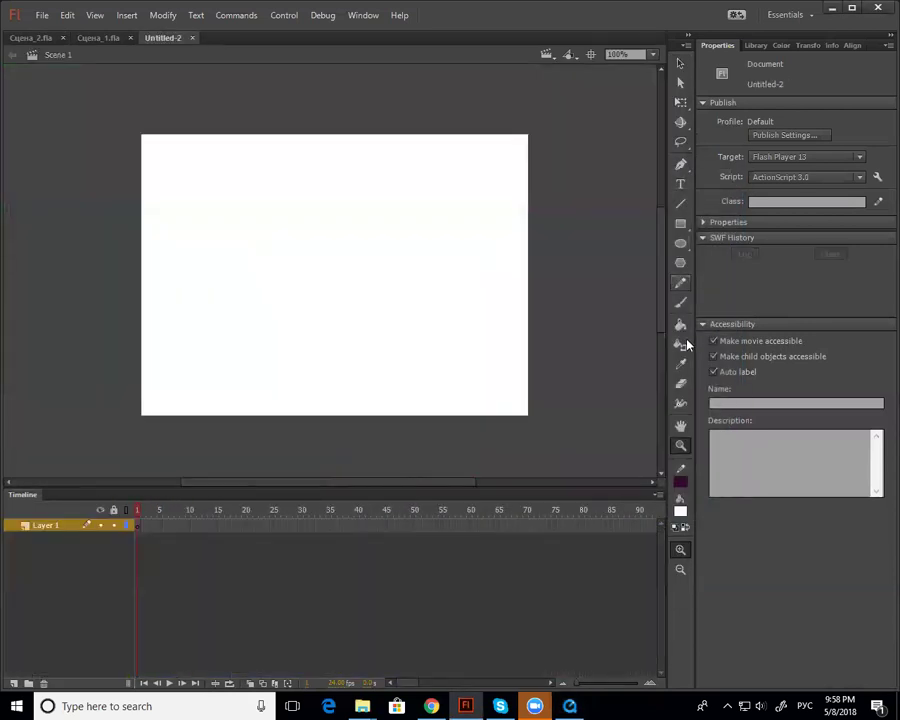
click(681, 514)
click(478, 316)
key(b)
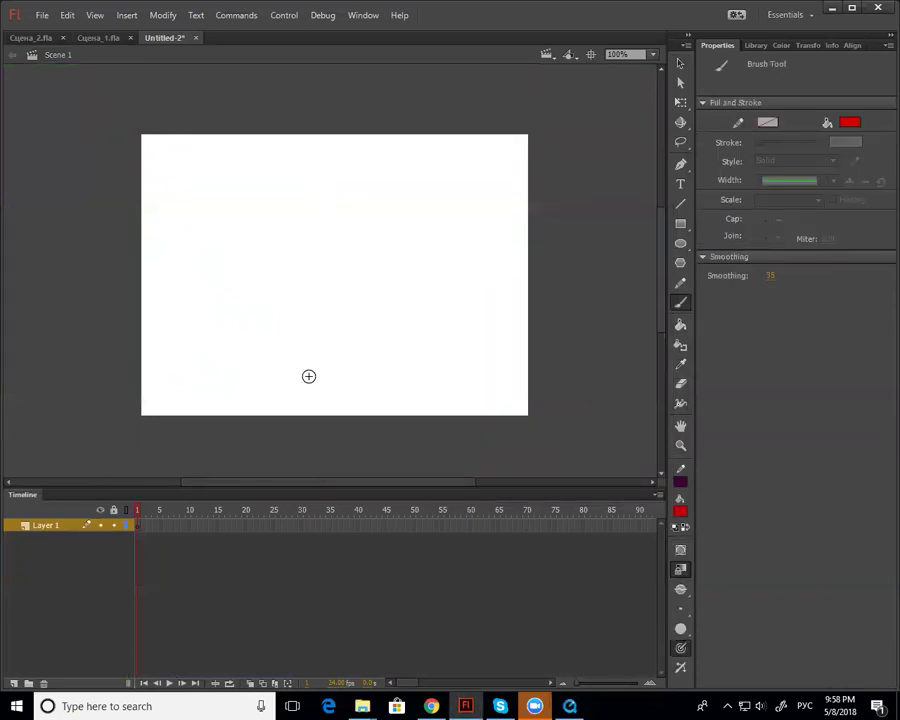
Draw a vertical timing chart with dense ticks low down, wider ticks above, and a horizontal bar across its upper end
drag(306, 359, 318, 341)
drag(307, 326, 317, 325)
drag(311, 301, 311, 363)
mouse_move(310, 300)
mouse_down()
mouse_move(311, 201)
mouse_move(318, 266)
mouse_up()
mouse_move(308, 144)
mouse_down()
mouse_move(295, 148)
mouse_move(405, 150)
mouse_up()
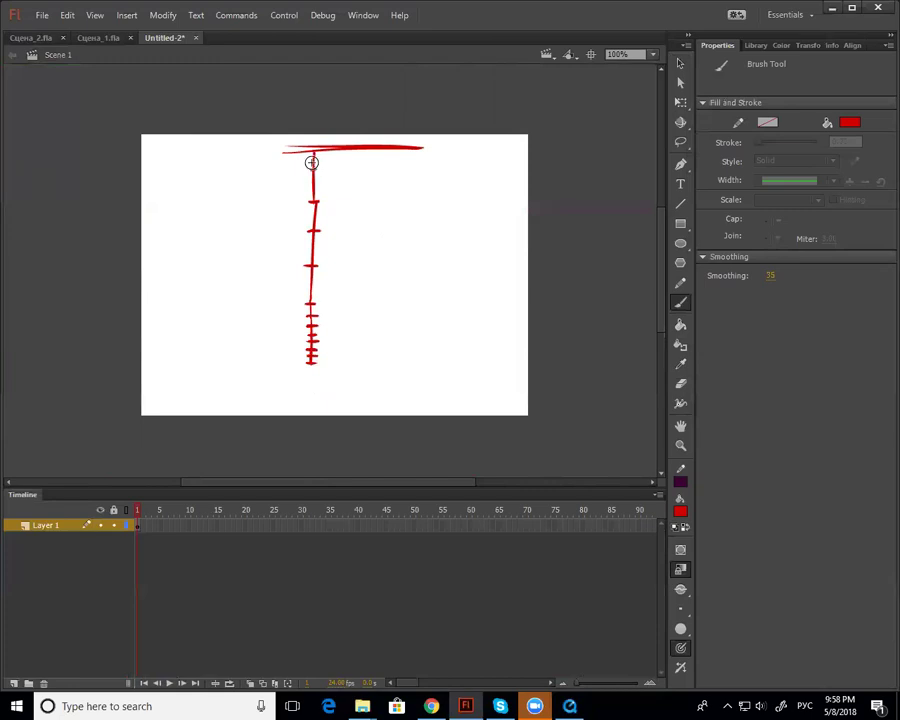
Add close ticks and a downward arrow at the chart's upper end, then mark off the lower section as "Antis"
drag(313, 160, 313, 151)
drag(327, 152, 329, 202)
drag(296, 304, 268, 304)
mouse_move(225, 348)
mouse_down()
mouse_move(254, 336)
mouse_move(272, 344)
mouse_up()
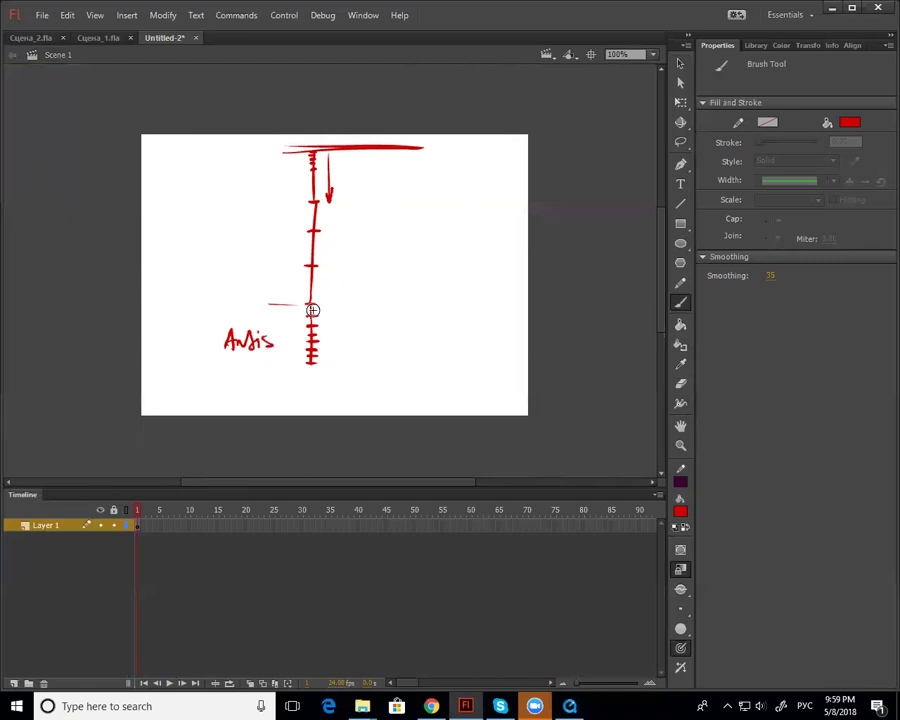
Draw the upper divider and label the chart's middle section "Act" with a double arrow and the upper section "Oversh over"
drag(231, 207, 309, 207)
mouse_move(211, 171)
mouse_down()
mouse_move(206, 190)
mouse_move(222, 179)
mouse_move(268, 176)
mouse_move(242, 189)
mouse_move(261, 186)
mouse_move(249, 290)
mouse_move(254, 276)
mouse_up()
drag(253, 229, 254, 230)
mouse_move(273, 238)
mouse_down()
mouse_move(264, 266)
mouse_move(277, 266)
mouse_up()
drag(266, 257, 285, 262)
drag(288, 238, 286, 264)
drag(281, 250, 292, 248)
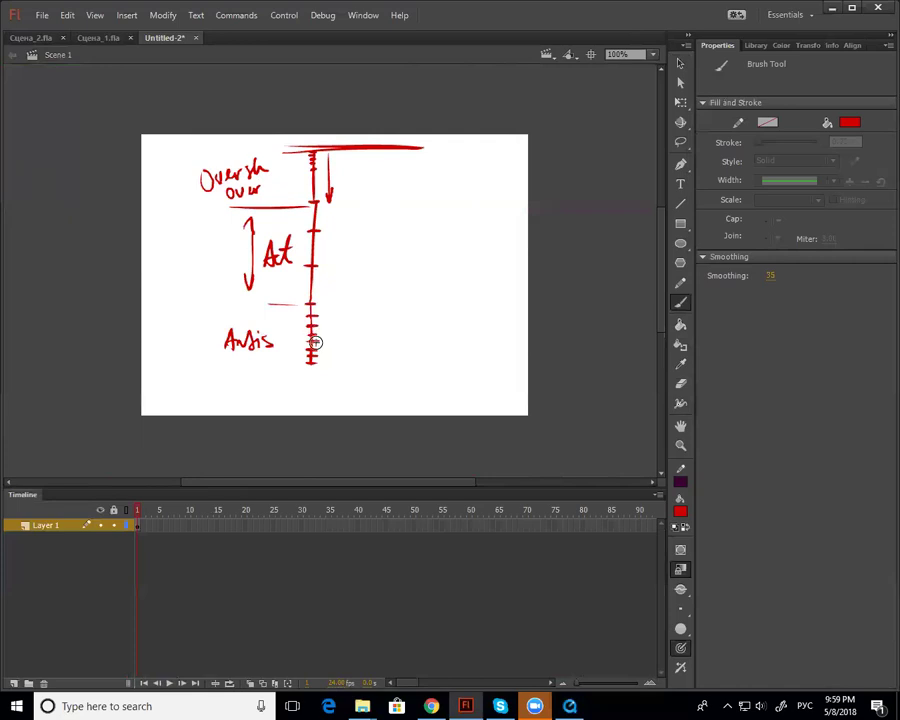
Write 17 beside the chart and draw a second vertical timing line with ticks spread more evenly along it
mouse_move(371, 214)
mouse_down()
mouse_move(371, 245)
mouse_move(392, 232)
mouse_up()
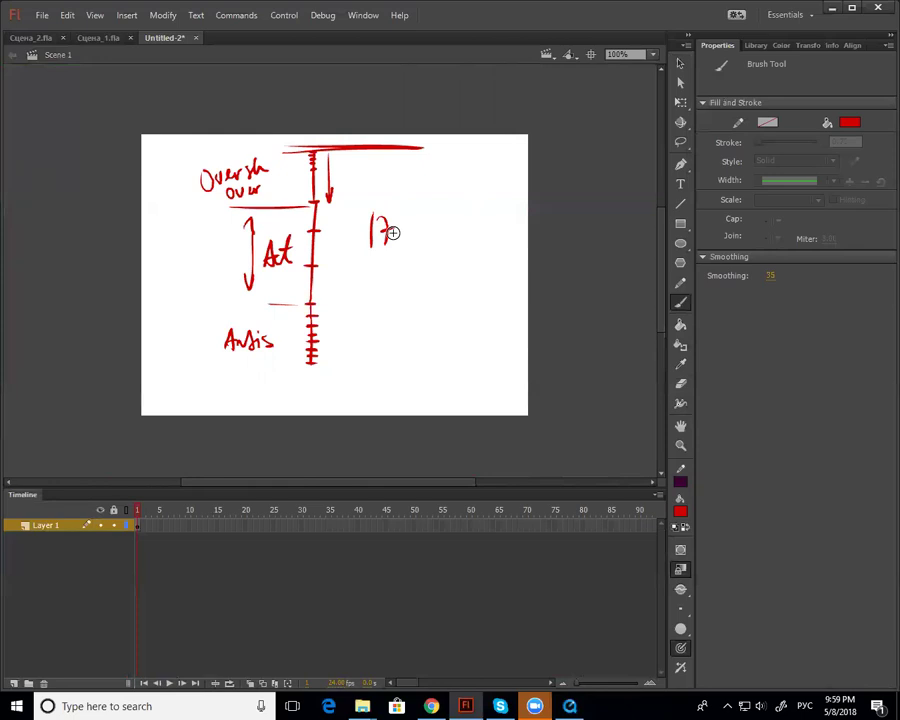
drag(425, 150, 414, 368)
drag(405, 368, 422, 367)
drag(425, 148, 438, 146)
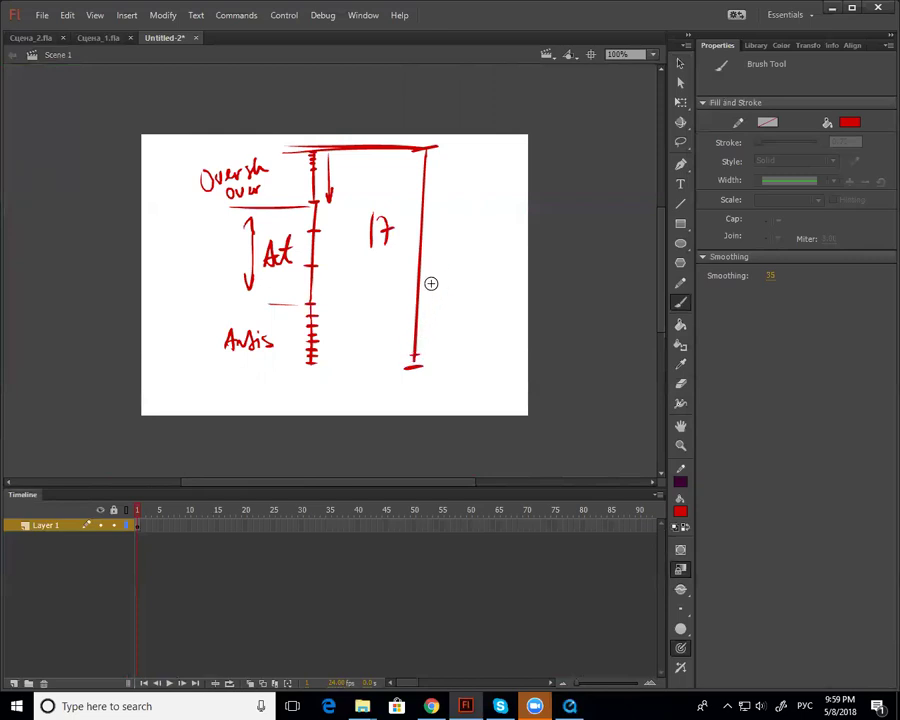
mouse_move(410, 336)
mouse_down()
mouse_move(420, 336)
mouse_move(428, 156)
mouse_up()
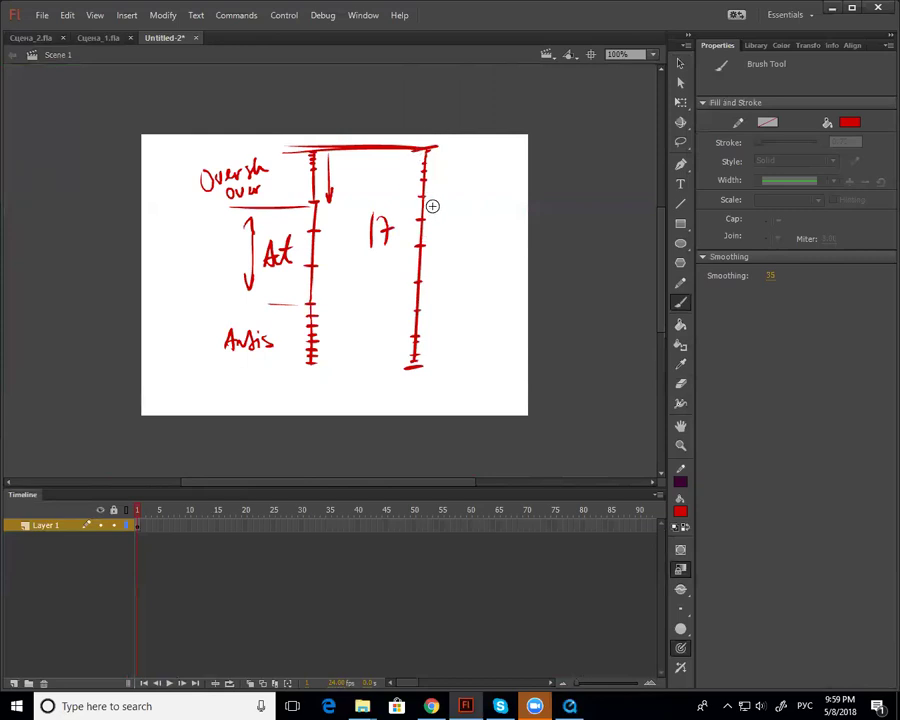
Divide the second timing chart into three sections labelled "Antis", "Act" and "Oversh"
drag(388, 219, 451, 218)
drag(371, 309, 461, 309)
drag(364, 333, 366, 350)
drag(359, 343, 393, 349)
click(388, 333)
mouse_move(381, 258)
mouse_down()
mouse_move(377, 279)
mouse_move(393, 278)
mouse_up()
mouse_move(370, 178)
mouse_down()
mouse_move(366, 196)
mouse_move(408, 184)
mouse_up()
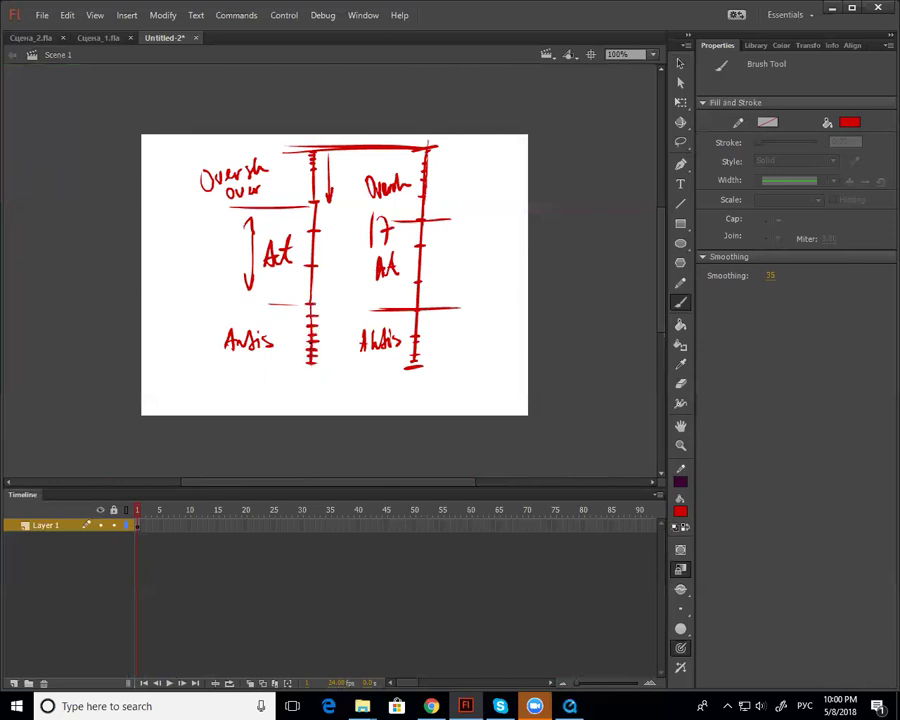
Emphasize the charts with thicker lines and arrowheads, write R beside the second chart, and draw a C-shaped curve beside the first
drag(305, 191, 319, 190)
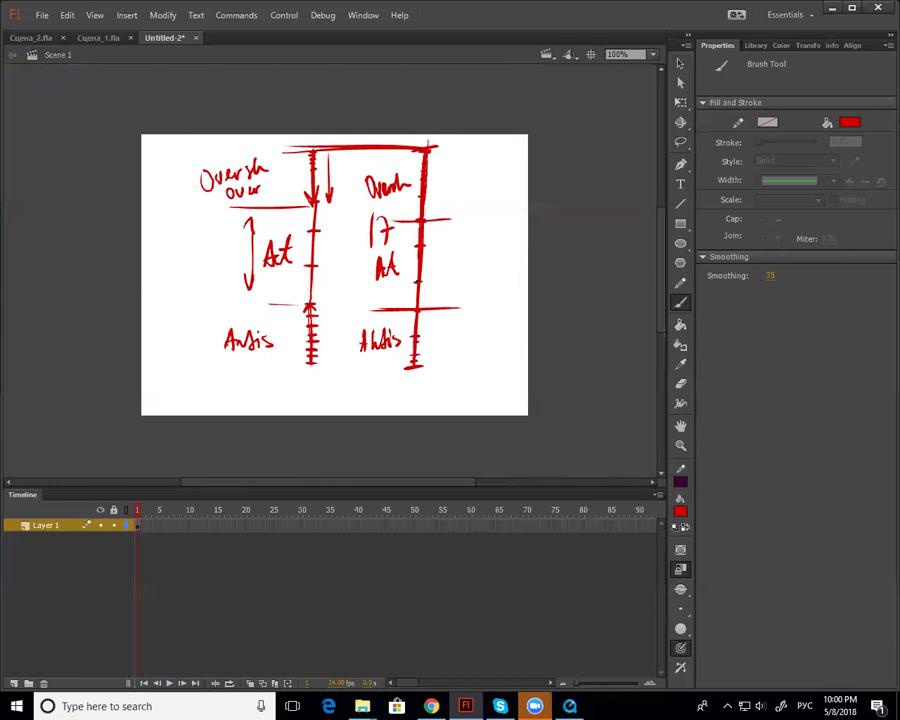
drag(461, 190, 469, 201)
mouse_move(174, 240)
mouse_down()
mouse_move(158, 248)
mouse_move(186, 276)
mouse_up()
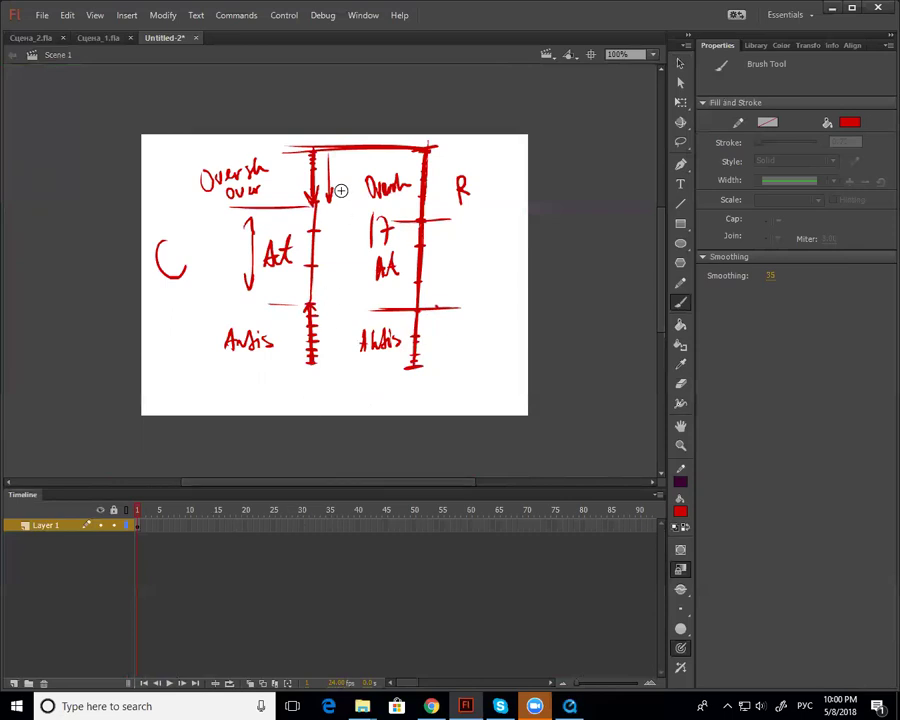
Beside the first chart, reinforce the downward arrow, add an upward arrow along "Antis", and draw a line along "Act"
drag(328, 201, 333, 192)
mouse_move(328, 352)
mouse_down()
mouse_move(325, 296)
mouse_move(333, 299)
mouse_up()
drag(321, 210, 320, 286)
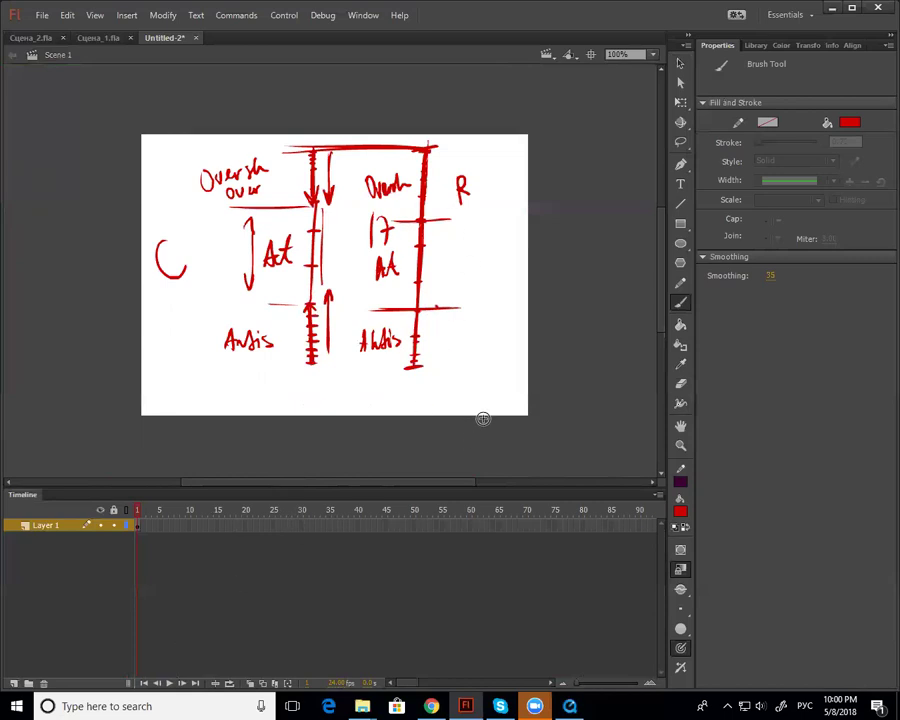
Write the frame counts 8, 3 and 7 beside the first chart's sections and 6 beside each section of the second
mouse_move(427, 279)
mouse_down()
mouse_move(416, 219)
mouse_move(420, 286)
mouse_move(427, 147)
mouse_up()
drag(455, 250, 446, 265)
mouse_move(444, 161)
mouse_down()
mouse_move(443, 192)
mouse_move(446, 181)
mouse_up()
mouse_move(445, 322)
mouse_down()
mouse_move(438, 349)
mouse_move(441, 336)
mouse_up()
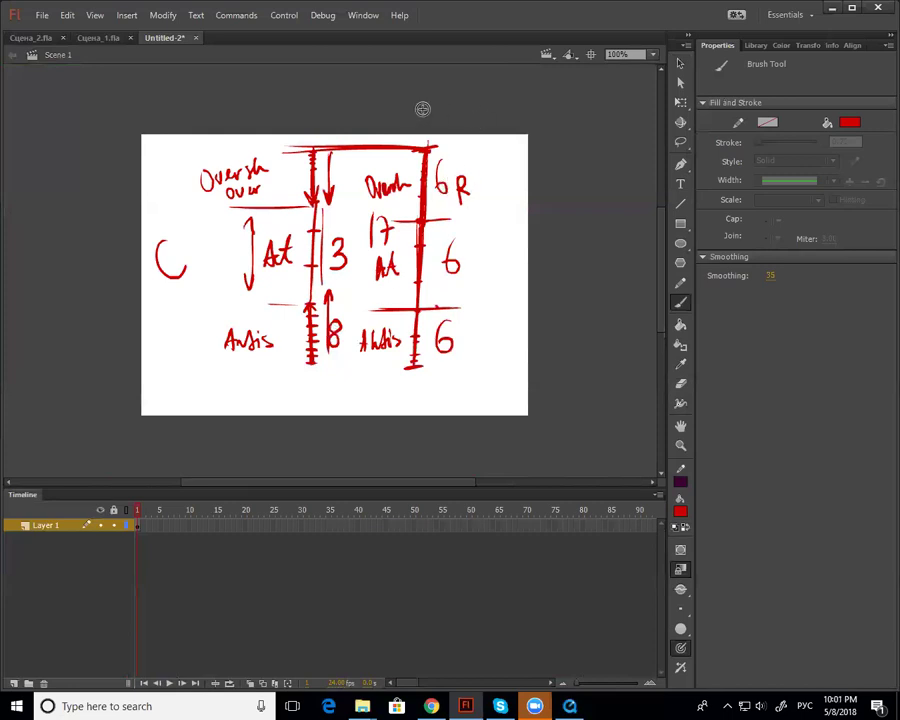
drag(334, 164, 337, 181)
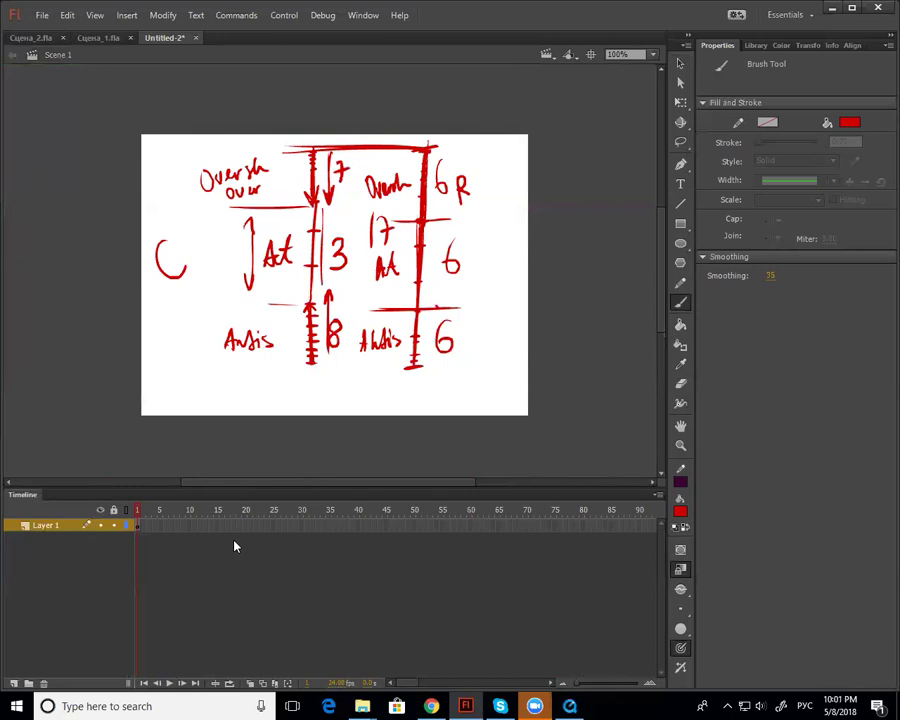